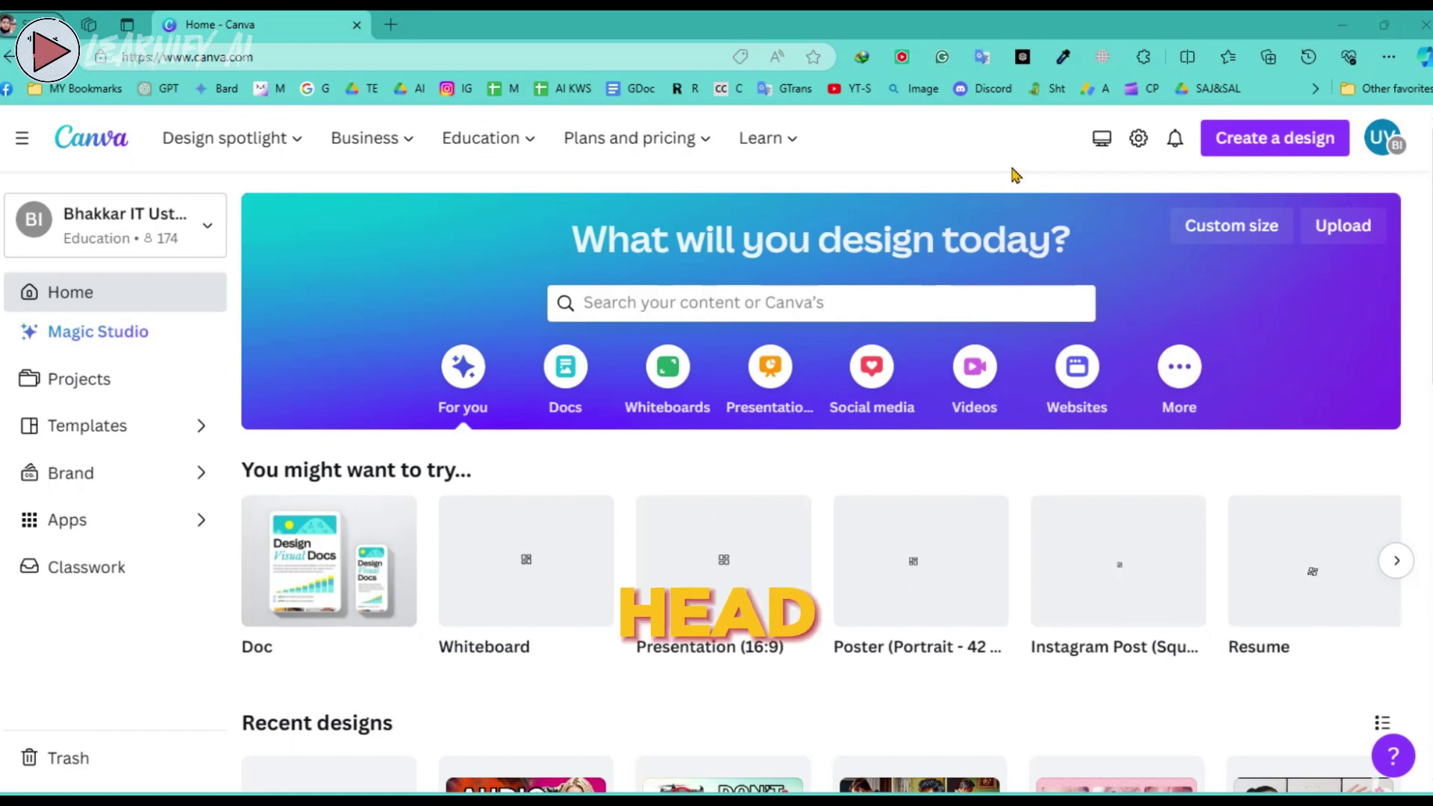
# Create a blank 1920 × 1080 px Video design.
pyautogui.click(1244, 142)
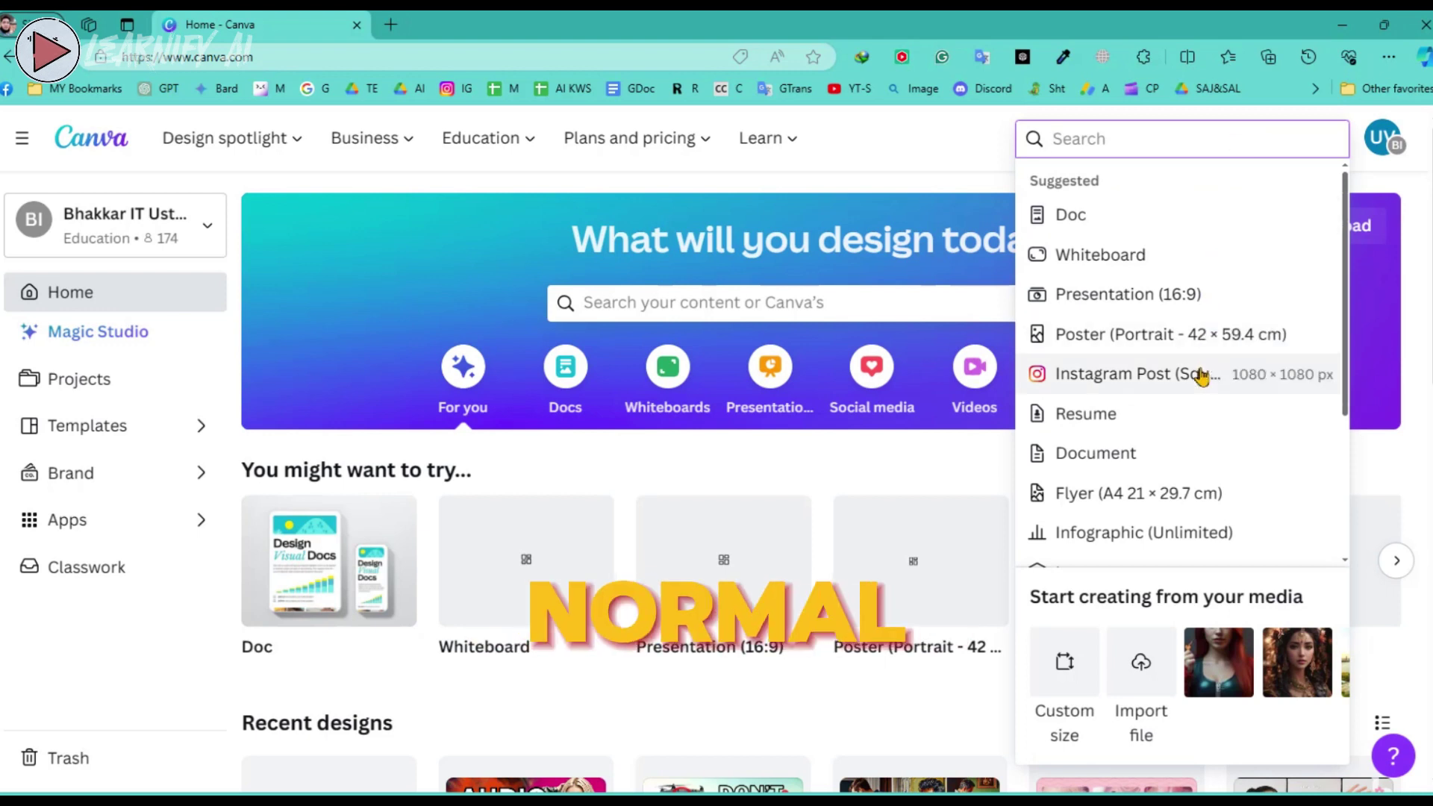
pyautogui.scroll(-3, 1200, 377)
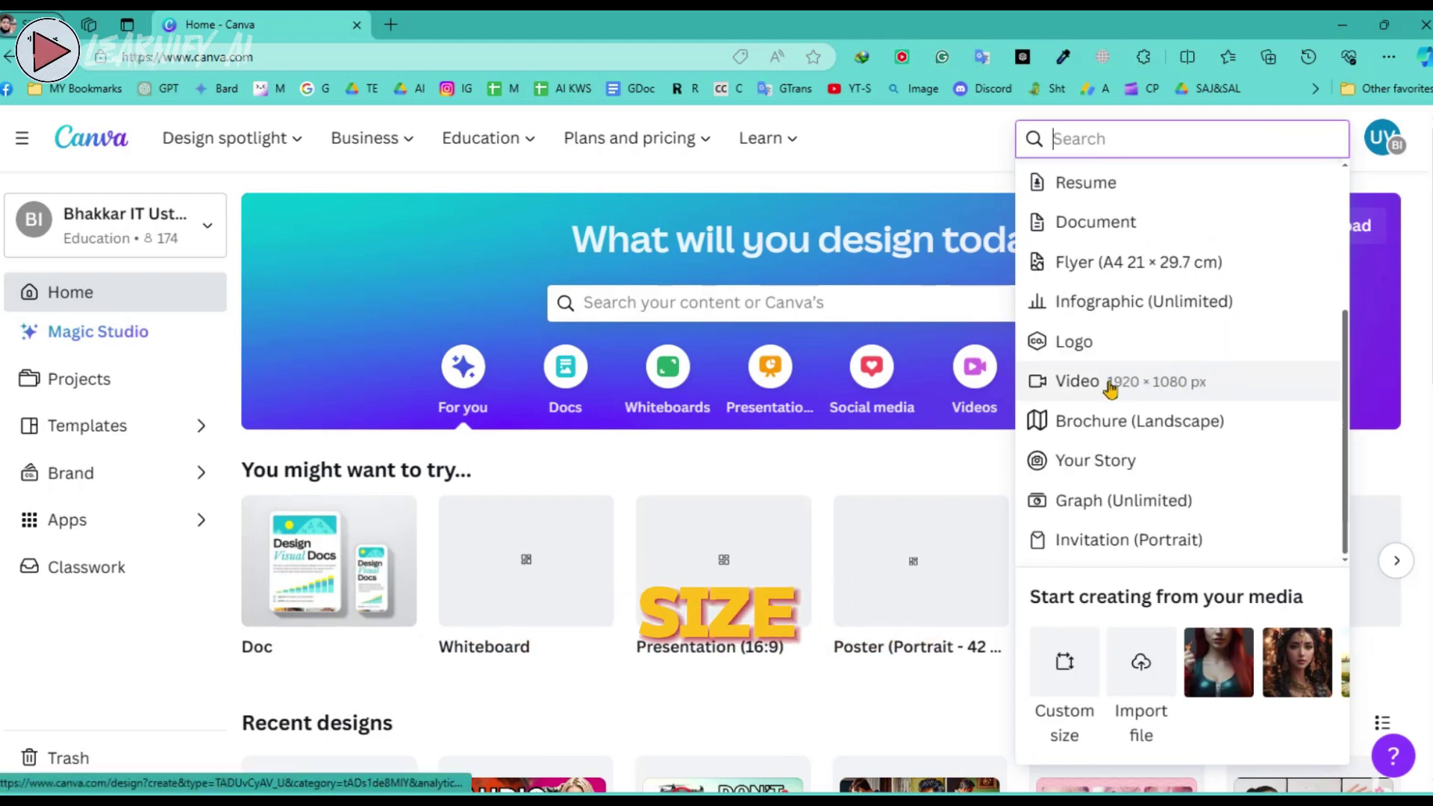
pyautogui.click(1148, 384)
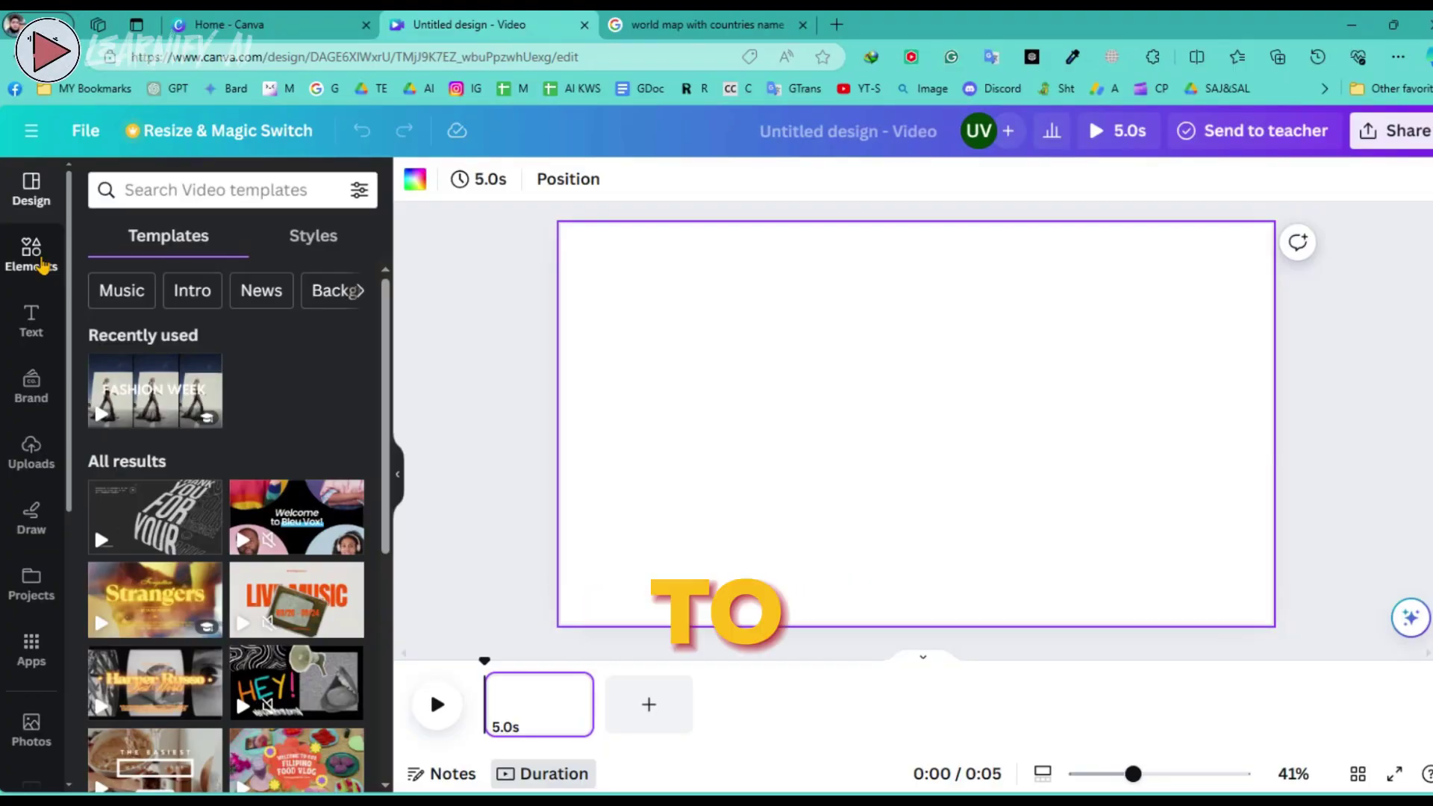
# Search the elements library for "world map" and limit the results to photos.
pyautogui.click(32, 254)
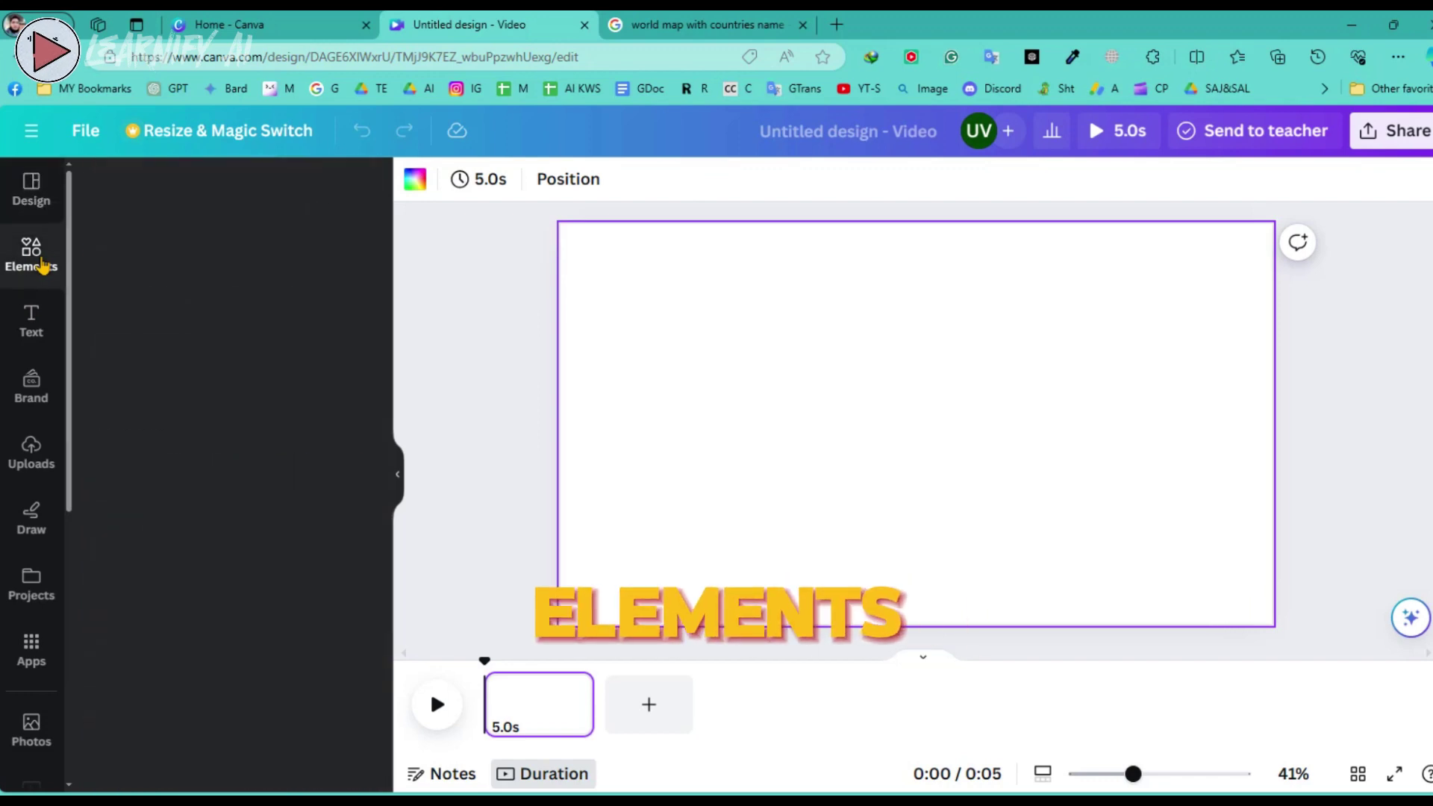
pyautogui.click(224, 178)
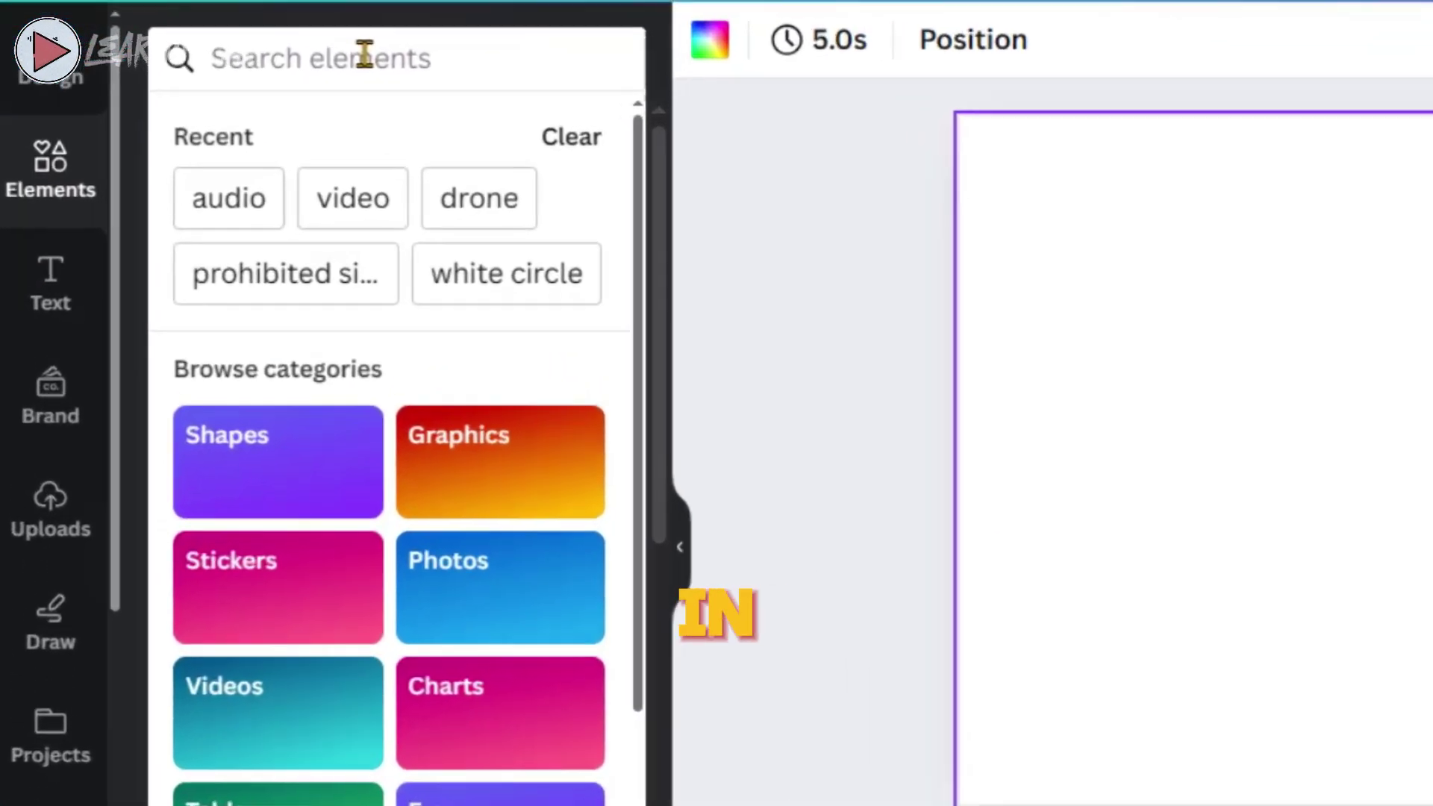
pyautogui.write('w')
pyautogui.write('o')
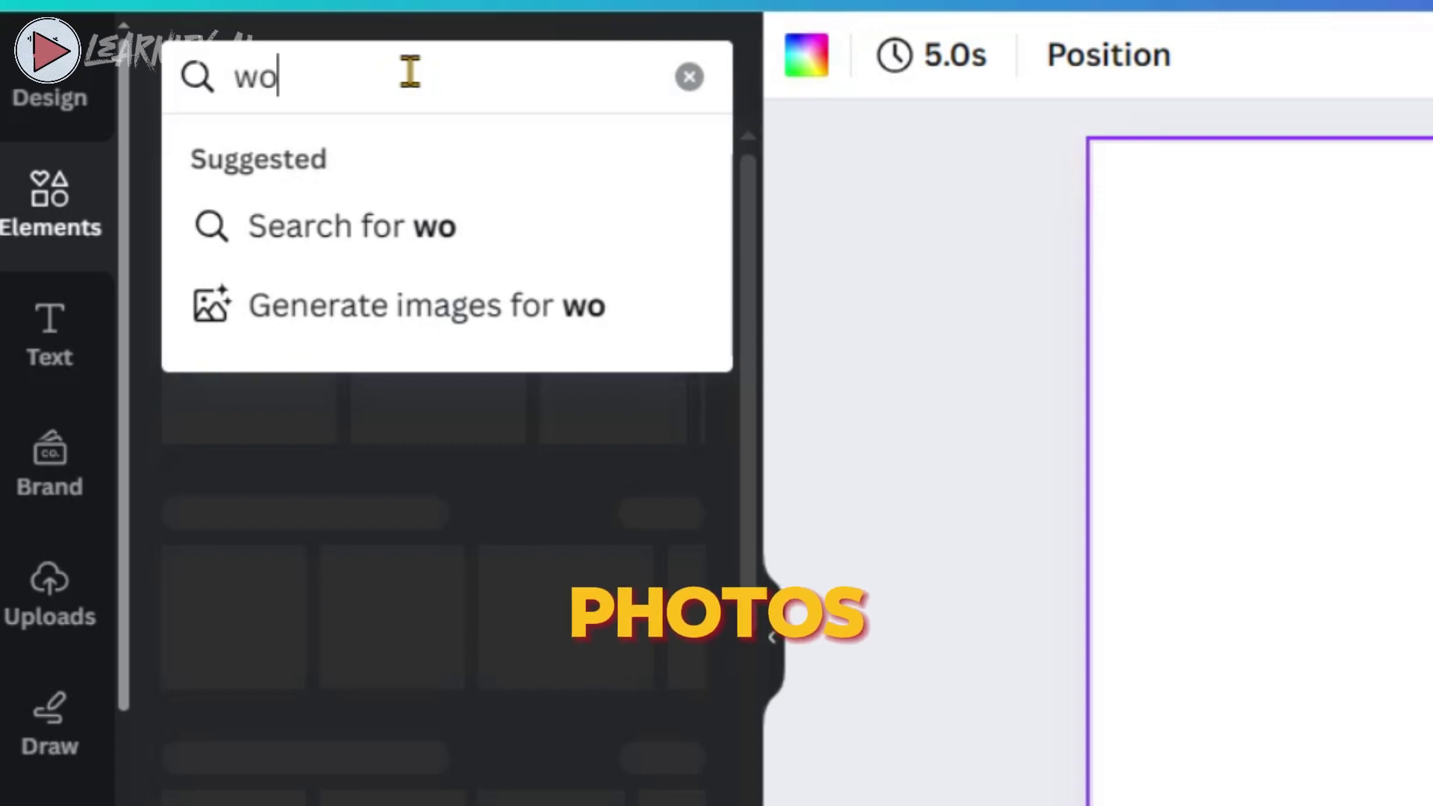
pyautogui.write('rld map')
pyautogui.press('Return')
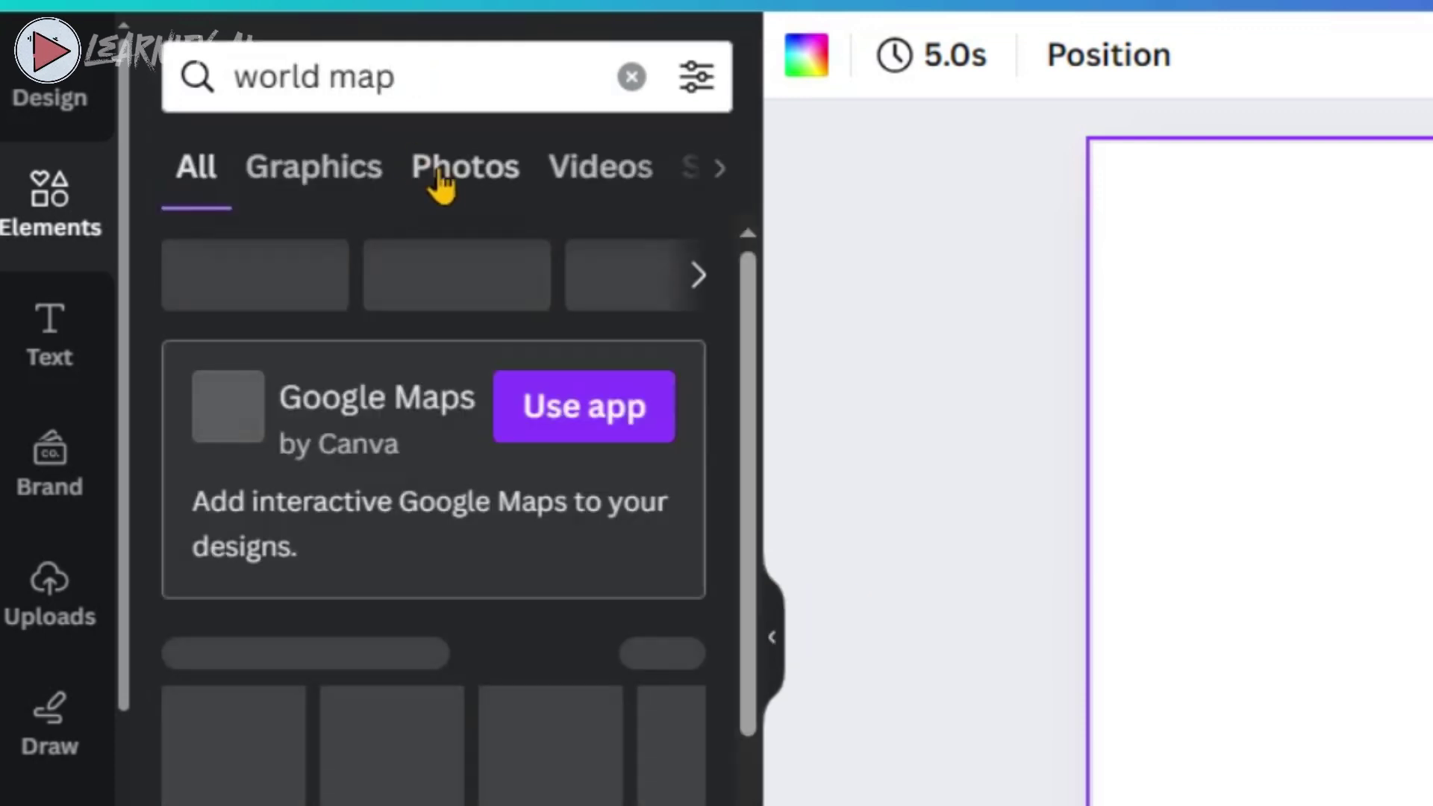
pyautogui.click(445, 178)
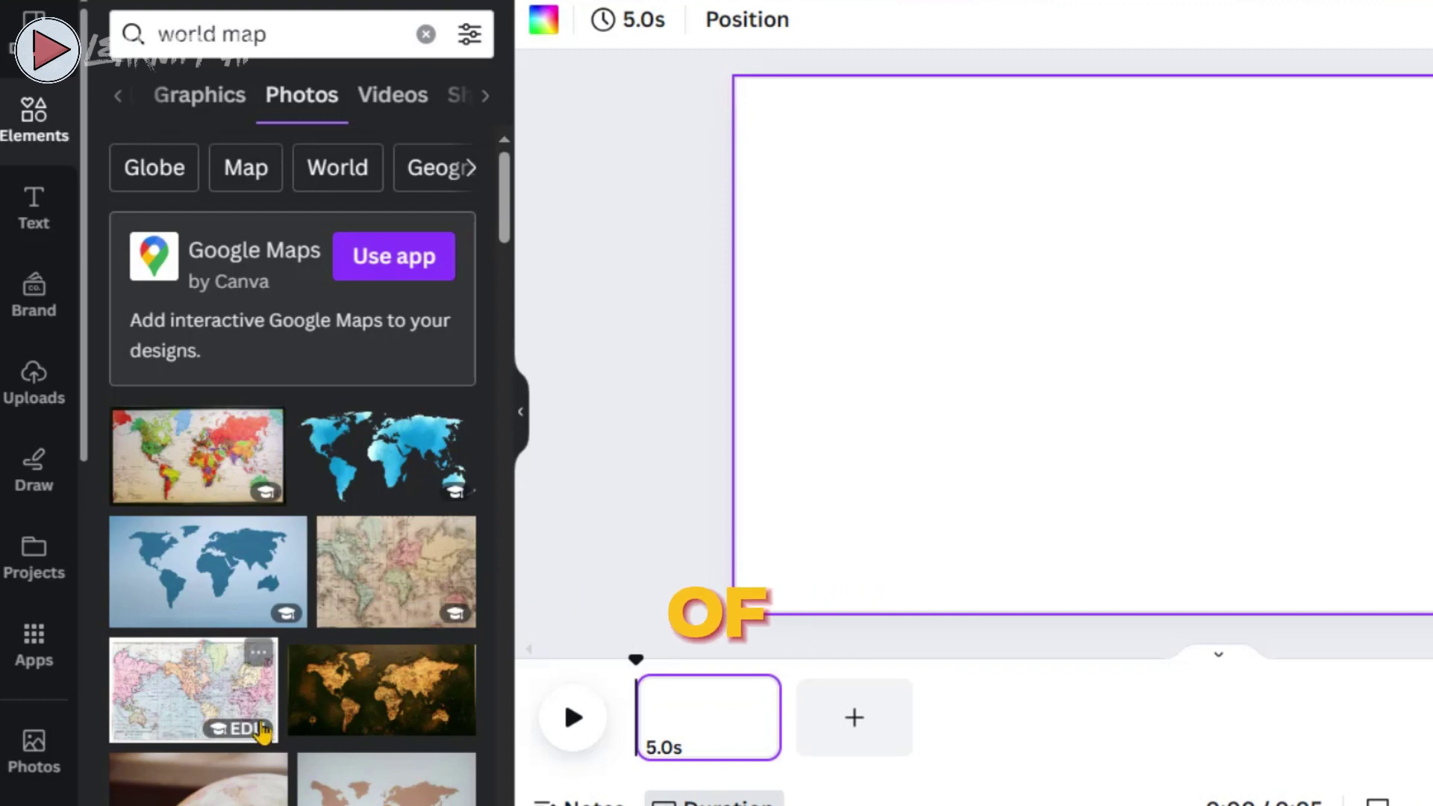
# Browse the world map photos and add the one with dark blue continents on a light blue background to the page.
pyautogui.scroll(-10, 263, 732)
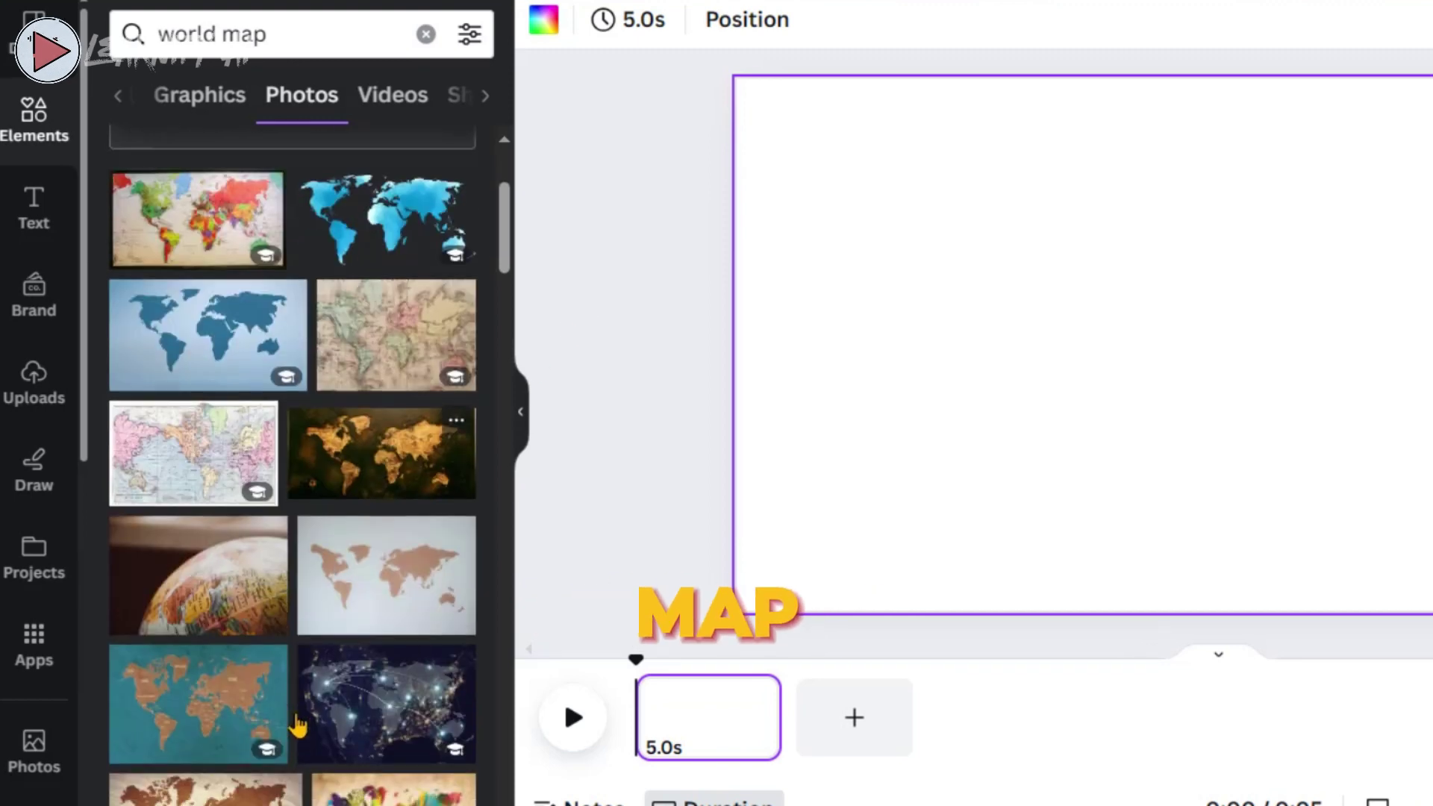
pyautogui.scroll(-15, 251, 728)
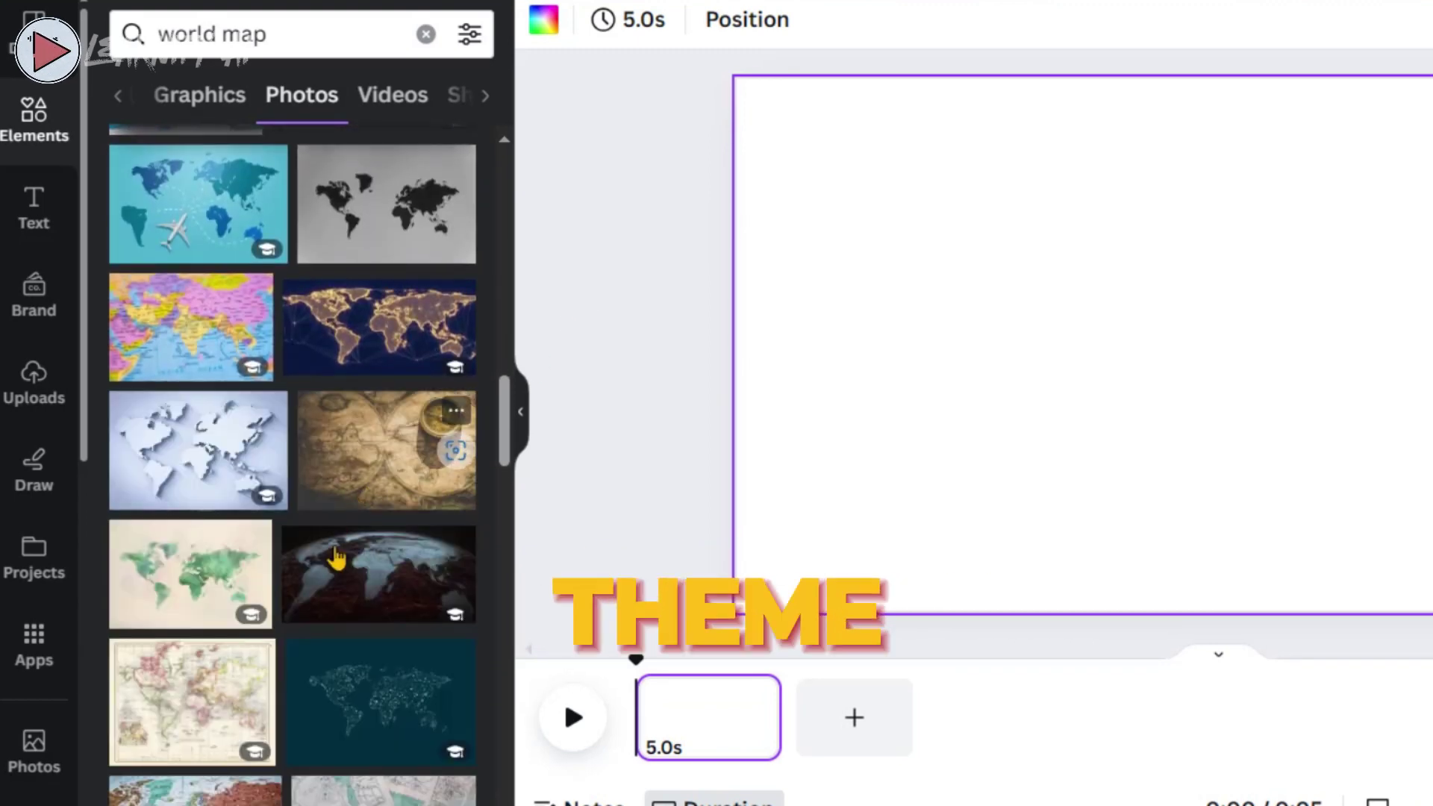
pyautogui.scroll(7, 307, 702)
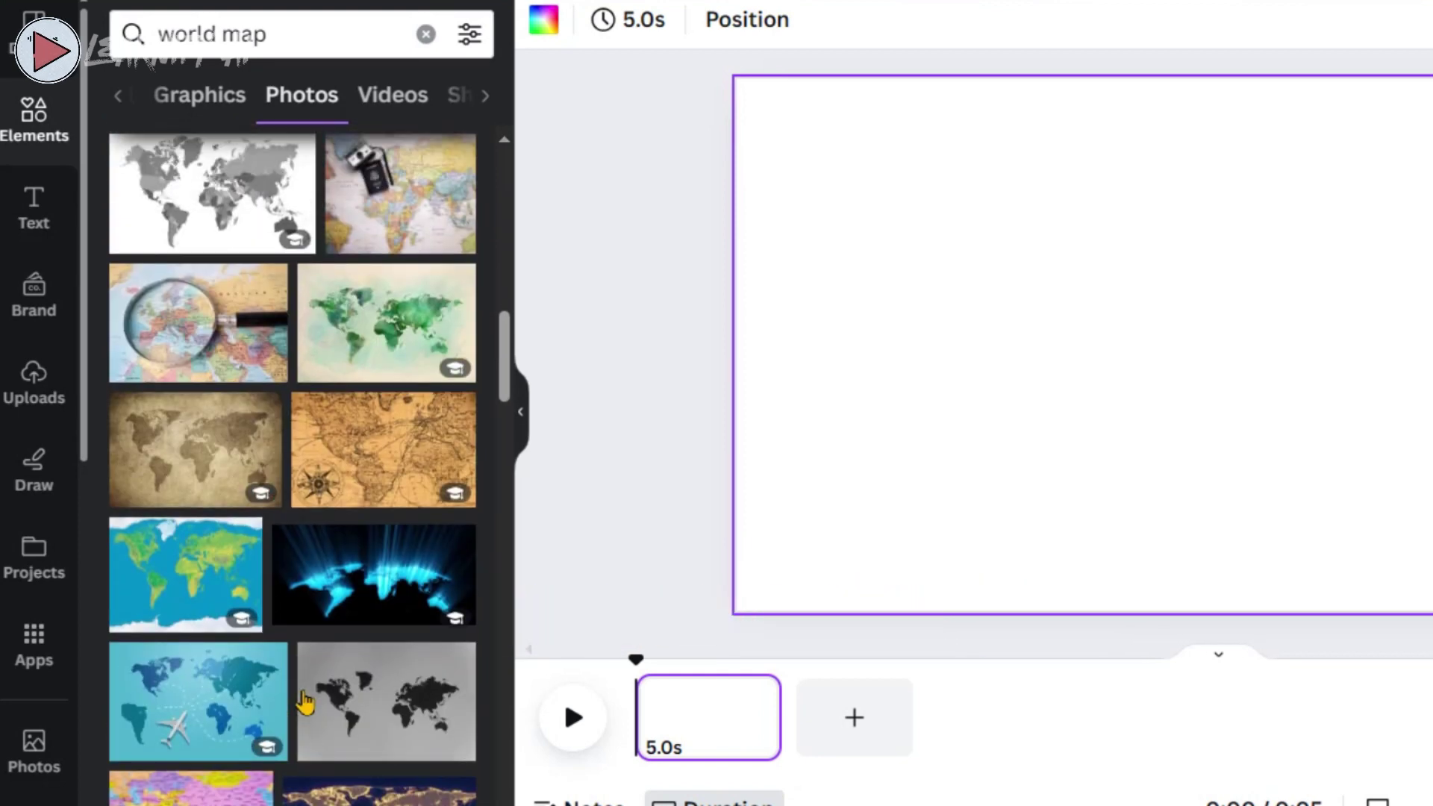
pyautogui.scroll(12, 304, 701)
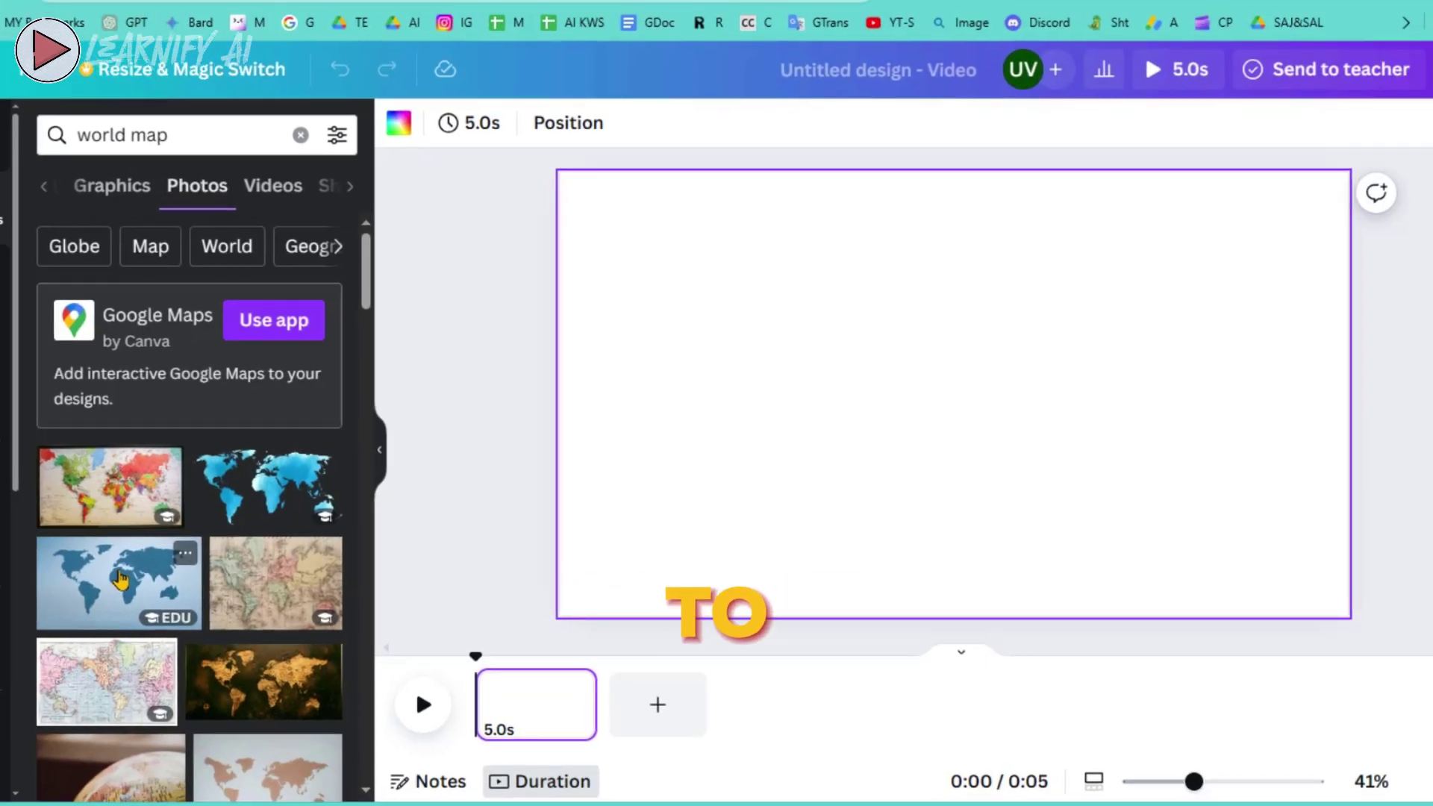
pyautogui.click(119, 579)
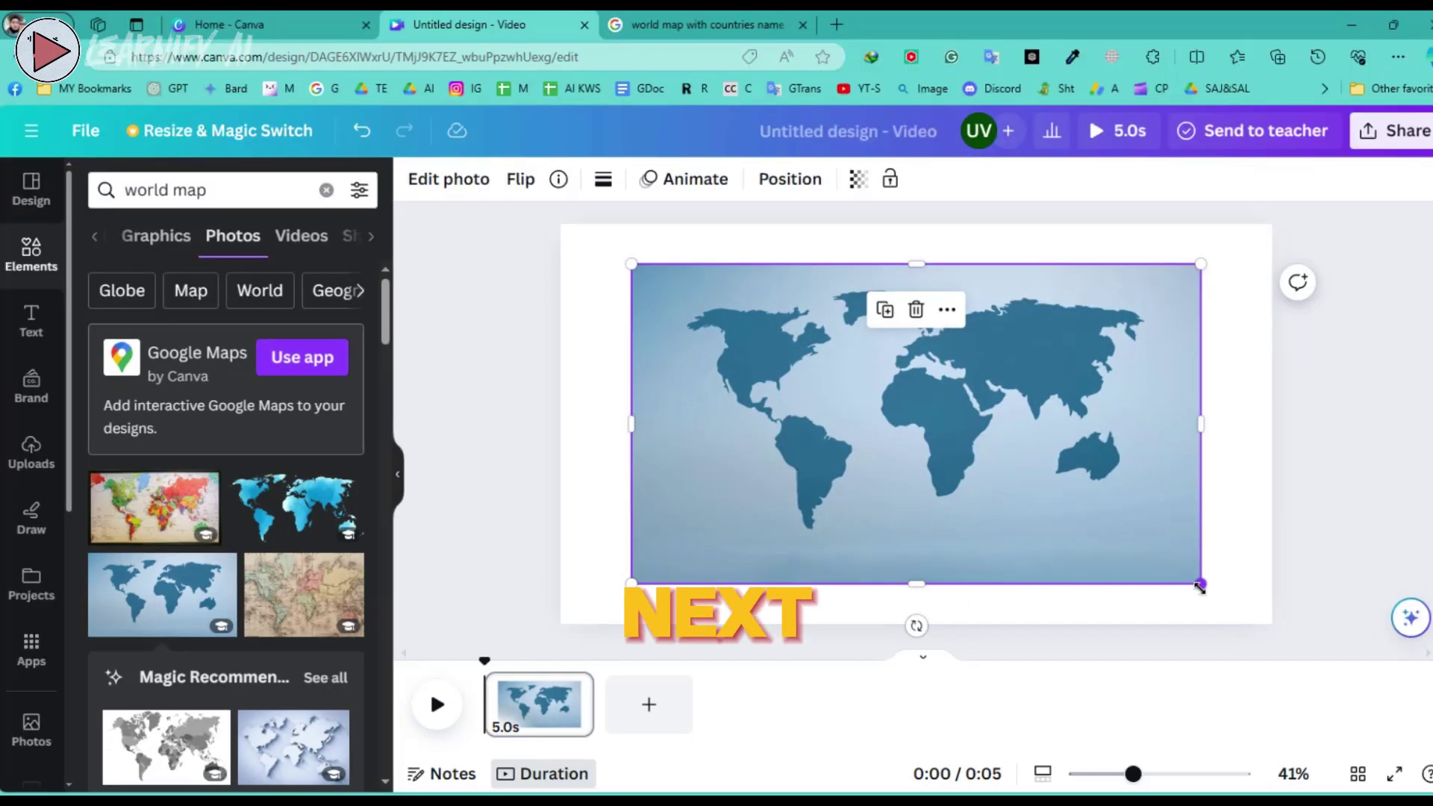
# Enlarge the world map photo beyond all page edges and reposition it so that it covers the whole page.
pyautogui.moveTo(1268, 572); pyautogui.dragTo(1367, 709)
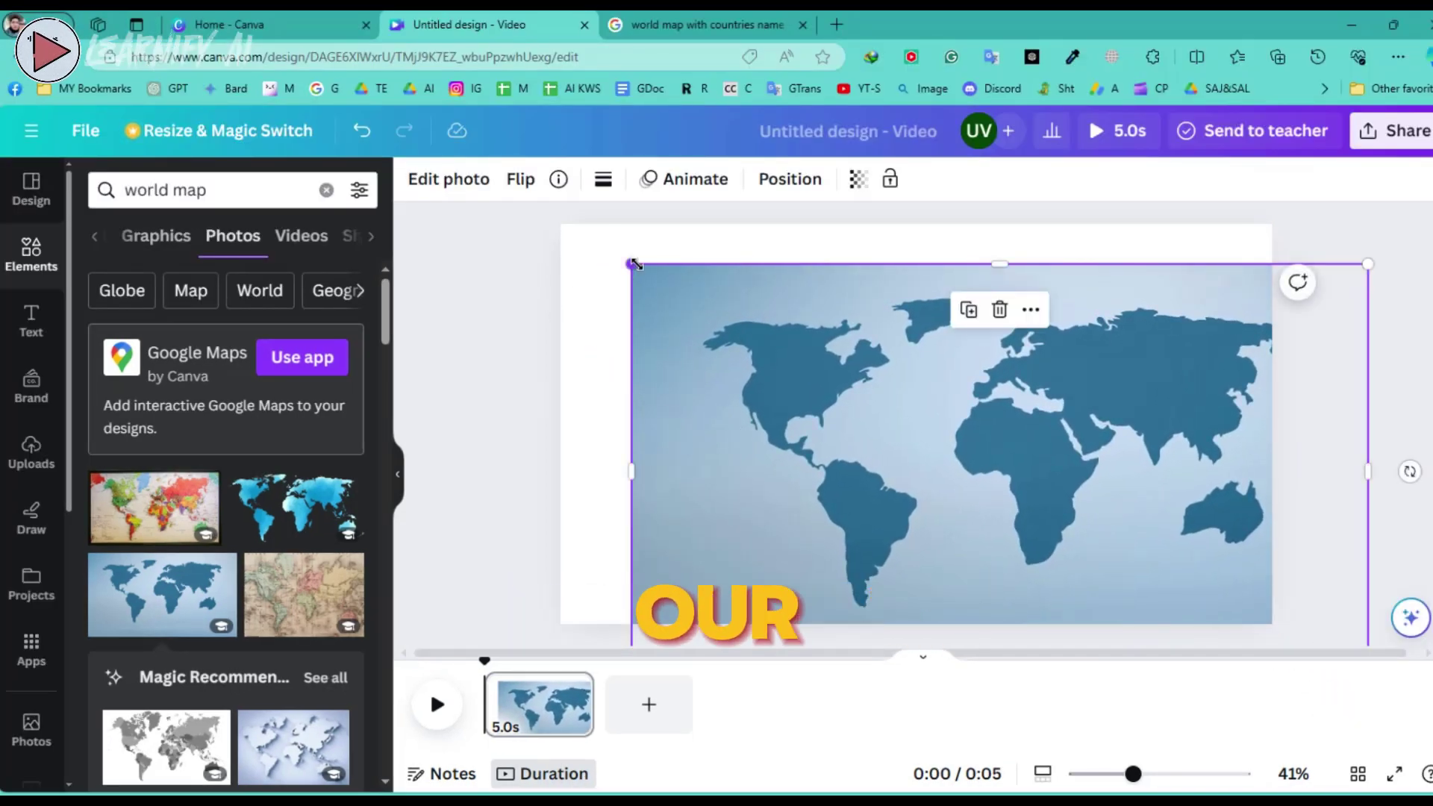
pyautogui.moveTo(630, 263); pyautogui.dragTo(457, 191)
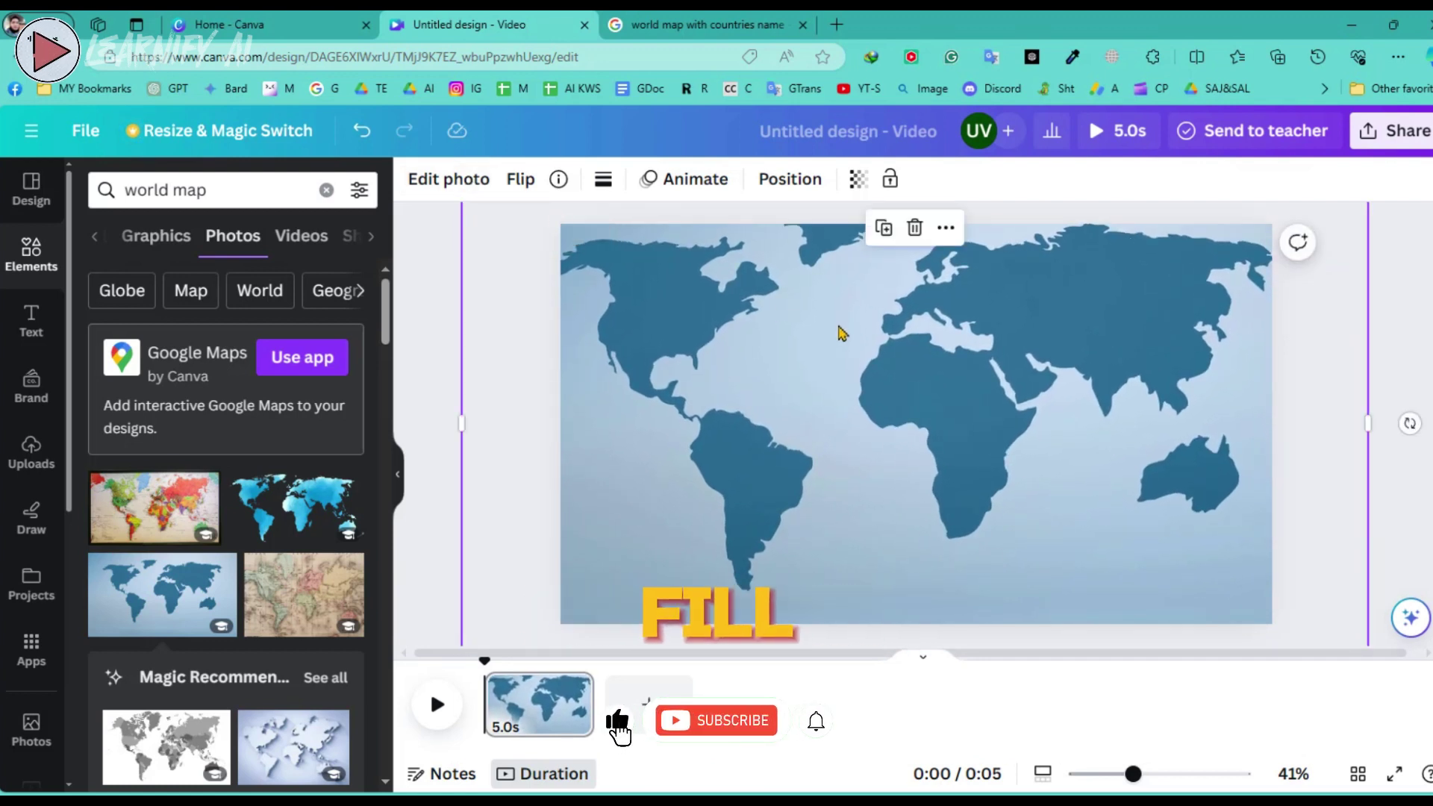
pyautogui.moveTo(838, 333); pyautogui.dragTo(845, 358)
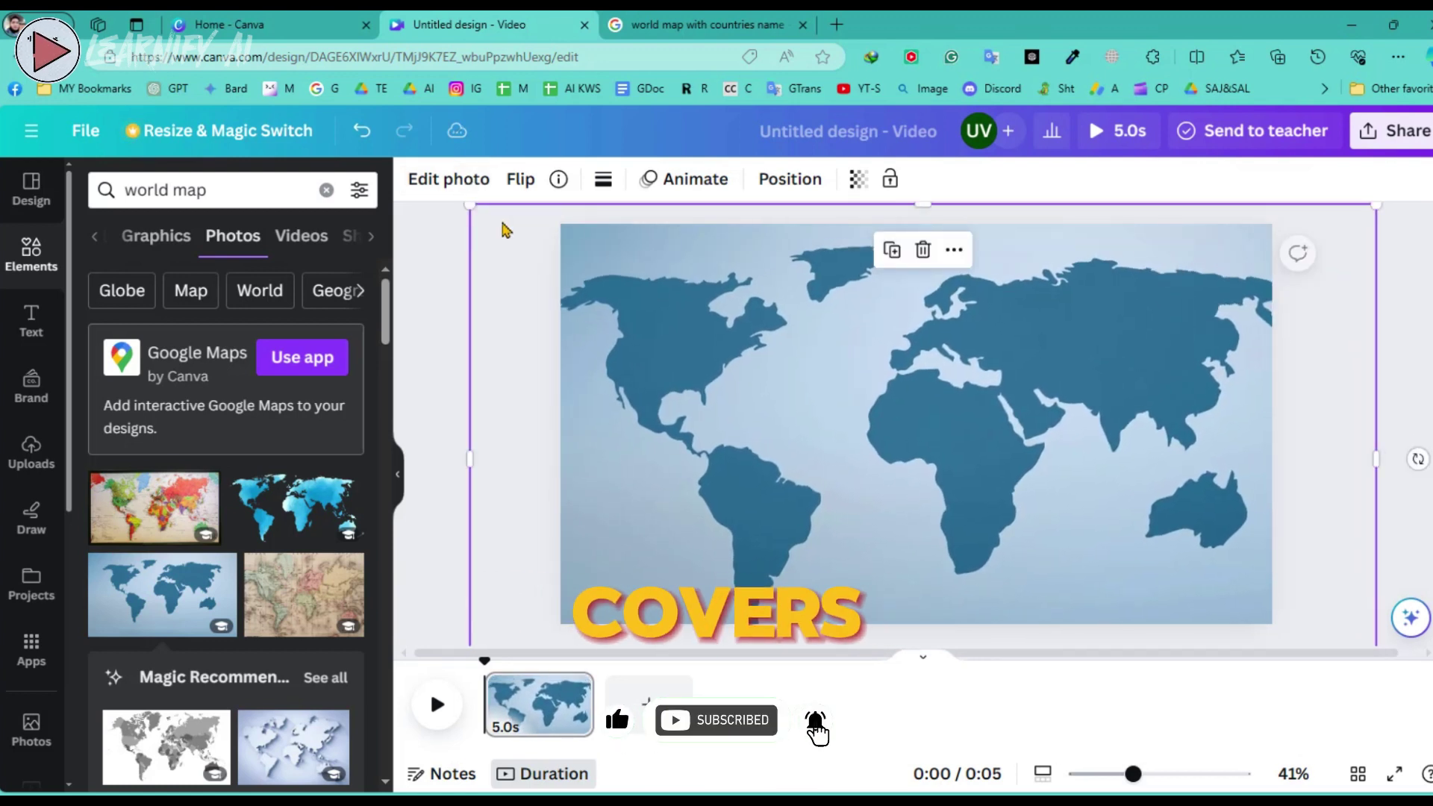
pyautogui.moveTo(473, 209); pyautogui.dragTo(359, 146)
pyautogui.moveTo(667, 329); pyautogui.dragTo(696, 346)
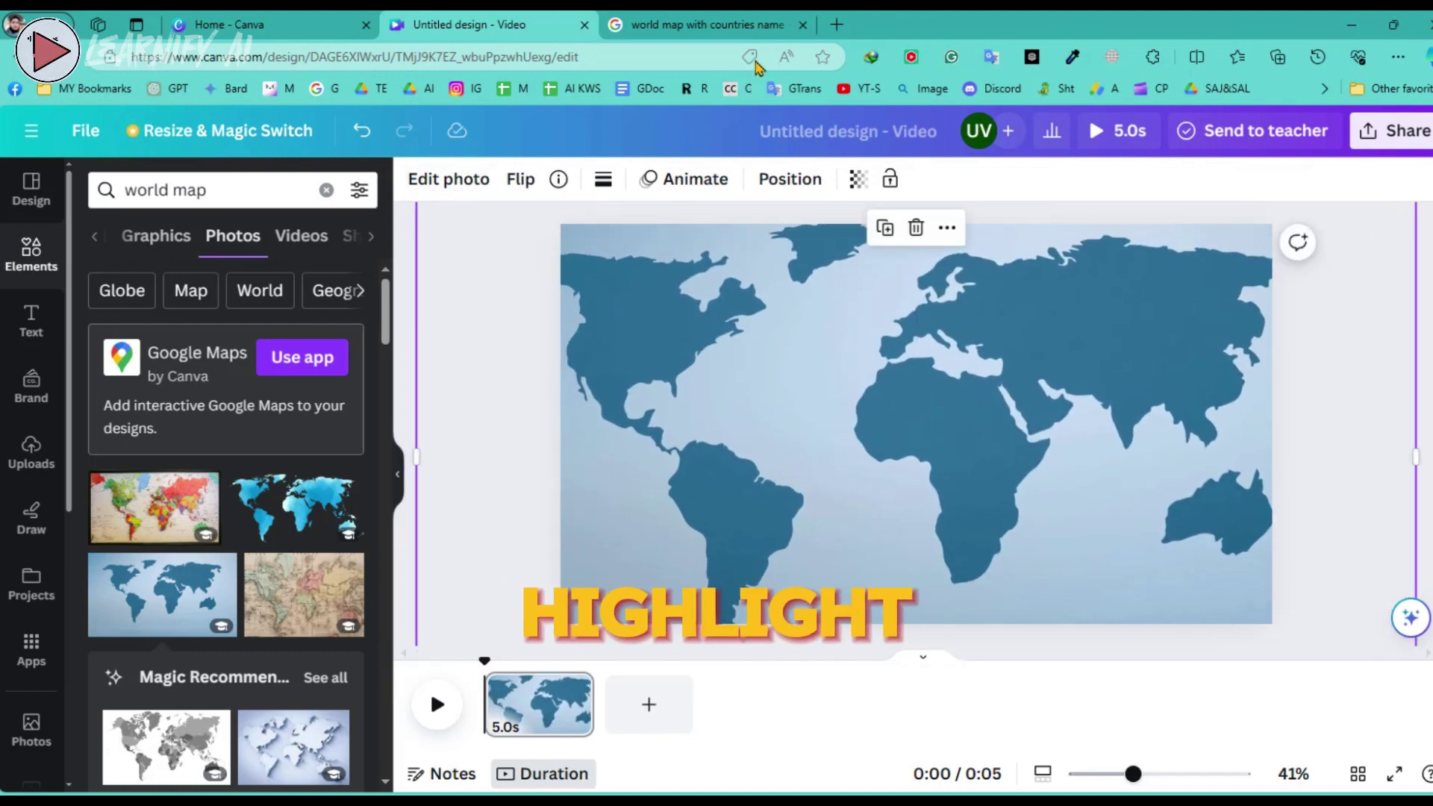
# Shrink the world map photo to the page's width and move it back over the page.
pyautogui.scroll(-2, 819, 460)
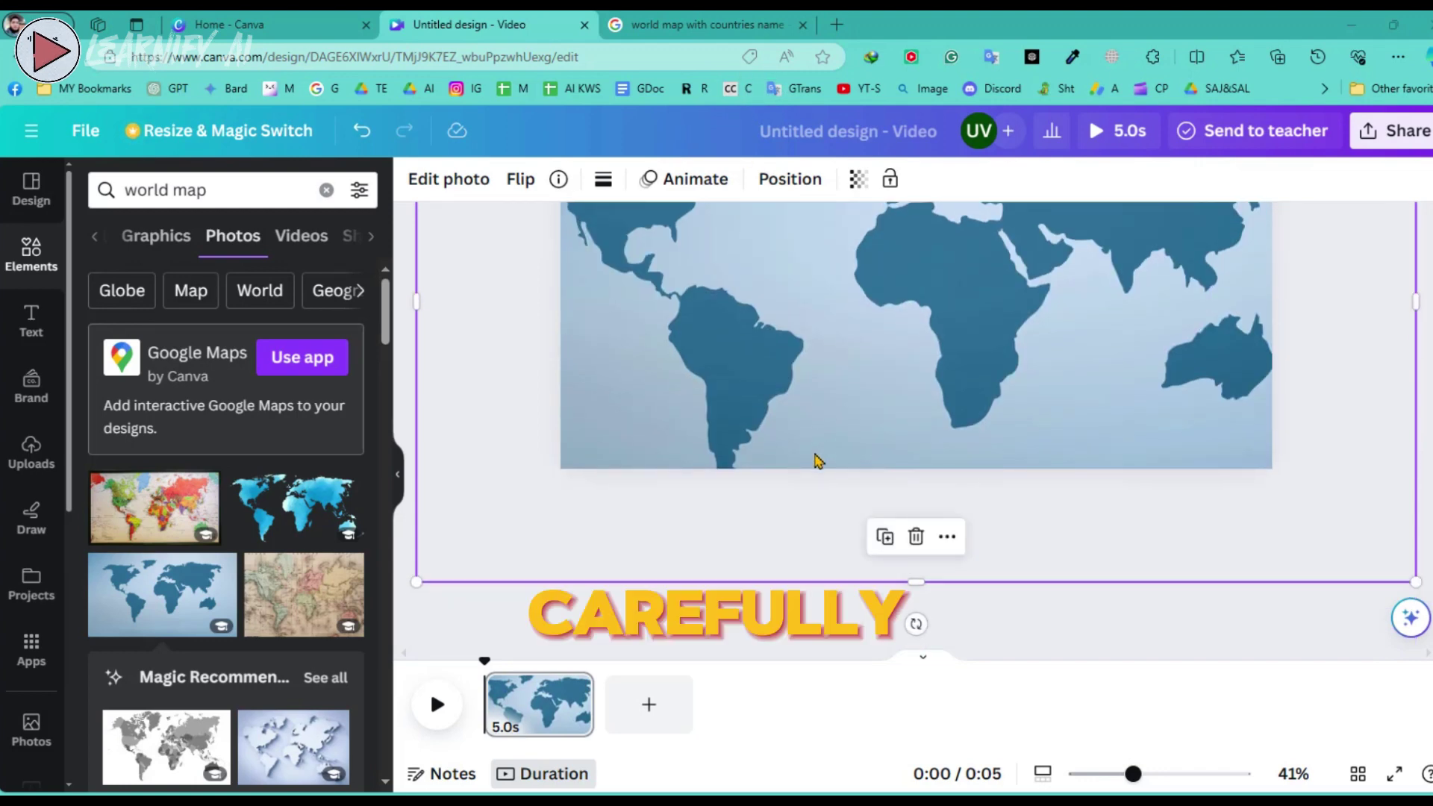
pyautogui.scroll(2, 819, 460)
pyautogui.scroll(-1, 819, 461)
pyautogui.scroll(-1, 566, 542)
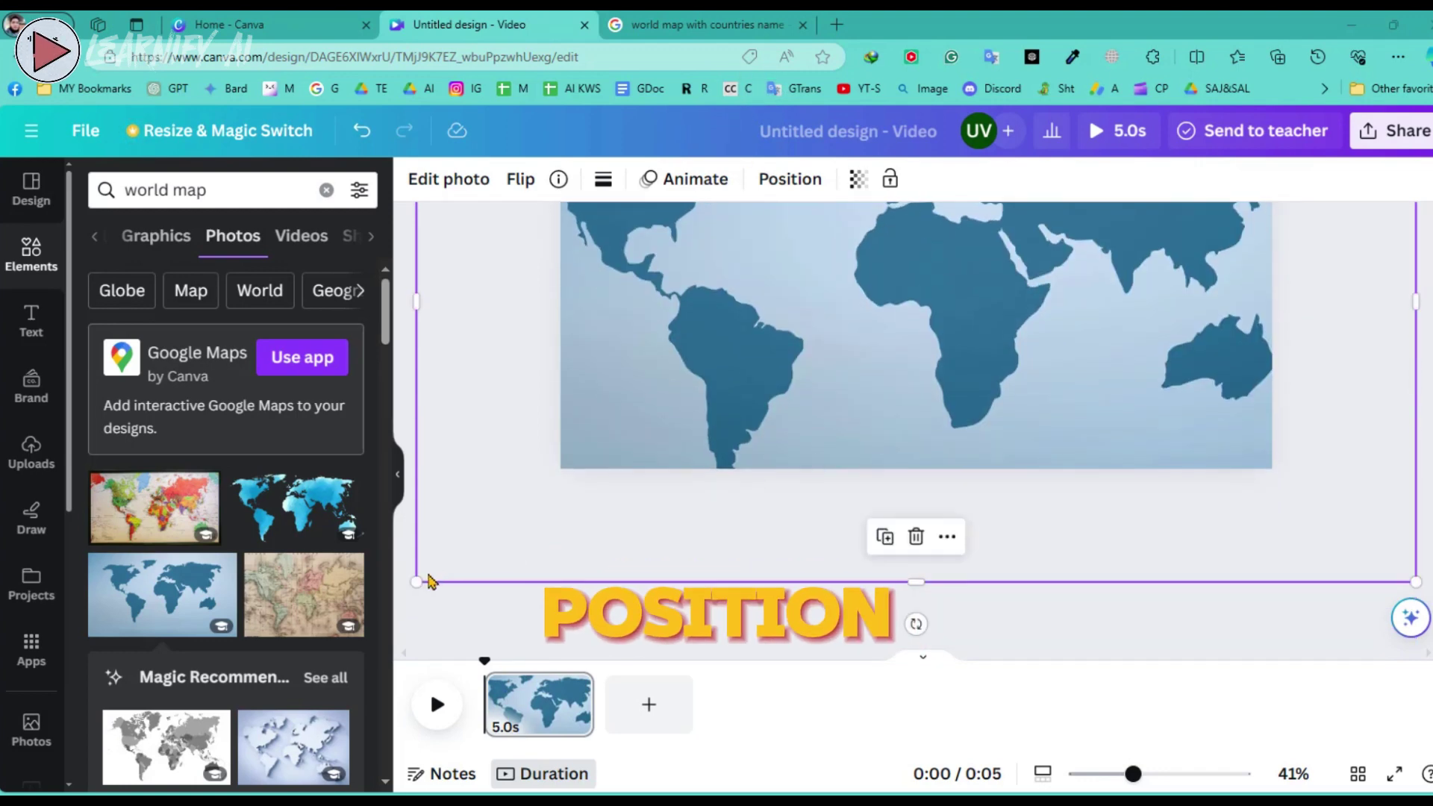
pyautogui.moveTo(416, 582); pyautogui.dragTo(647, 461)
pyautogui.moveTo(912, 323); pyautogui.dragTo(769, 416)
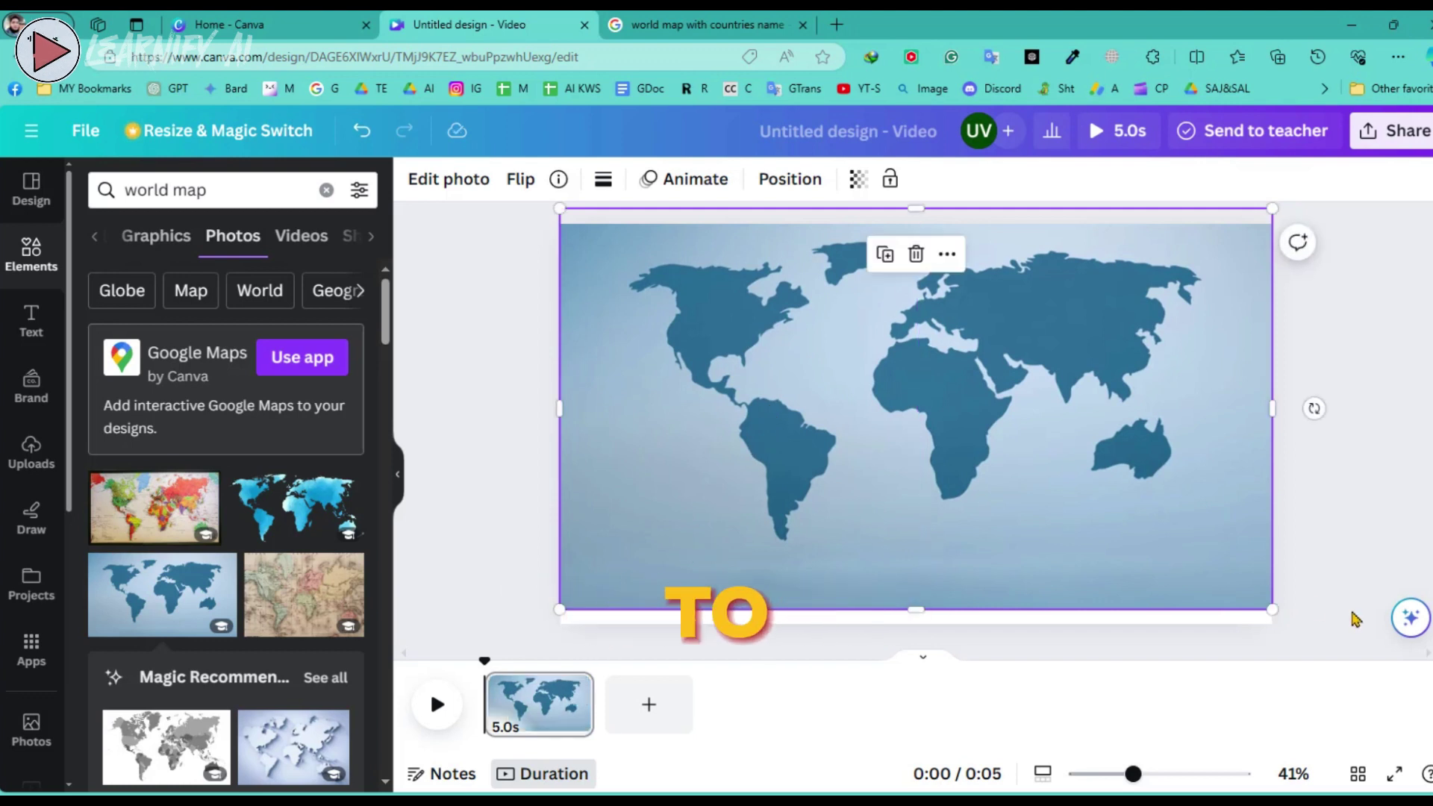
# Enlarge the world map photo beyond the page and shift it so Africa, Europe, Asia and Australia fill the frame.
pyautogui.moveTo(1275, 611); pyautogui.dragTo(1376, 780)
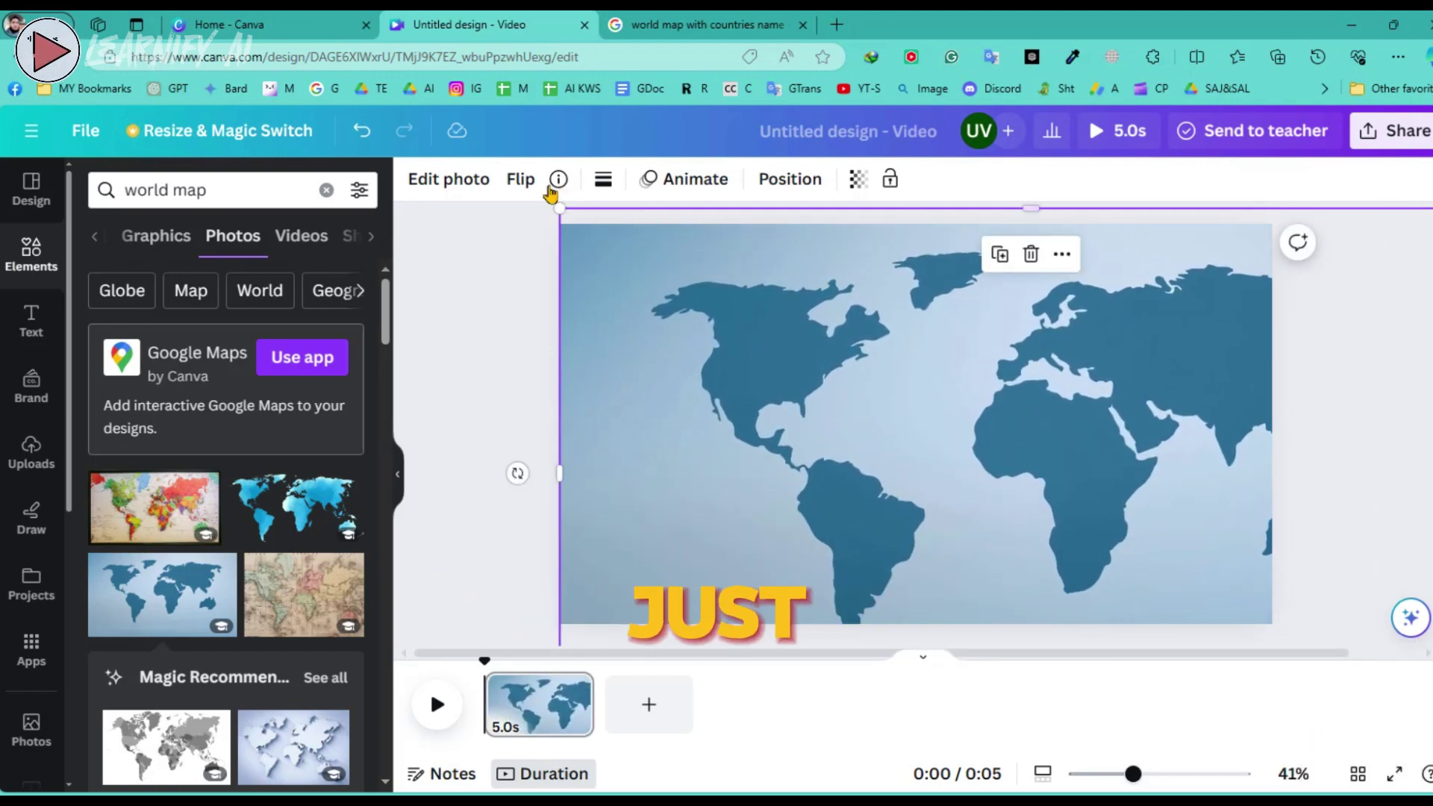
pyautogui.moveTo(553, 210); pyautogui.dragTo(359, 216)
pyautogui.moveTo(819, 282); pyautogui.dragTo(673, 385)
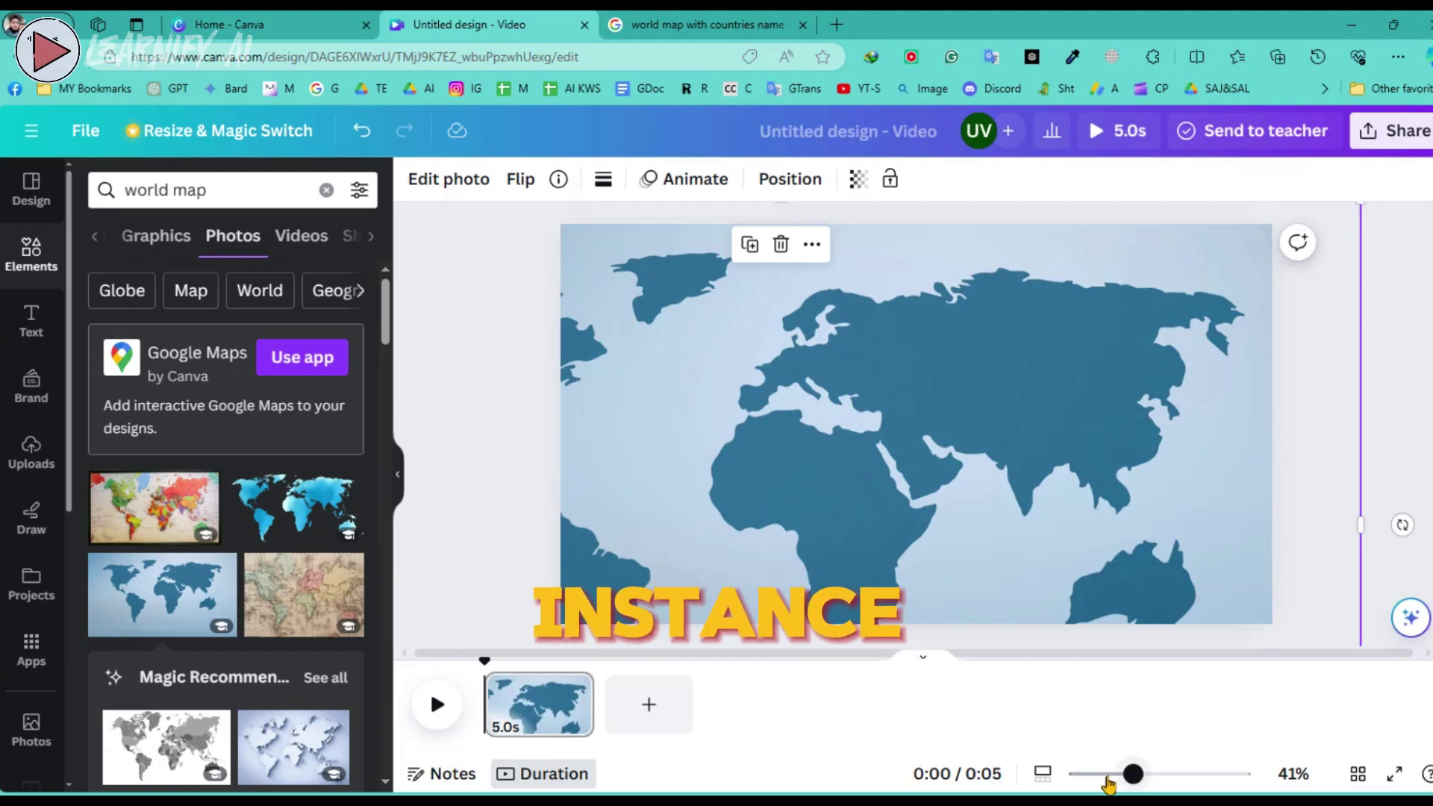
# Scale the world map photo up further and reposition it so Europe and Asia fill the page.
pyautogui.click(1107, 775)
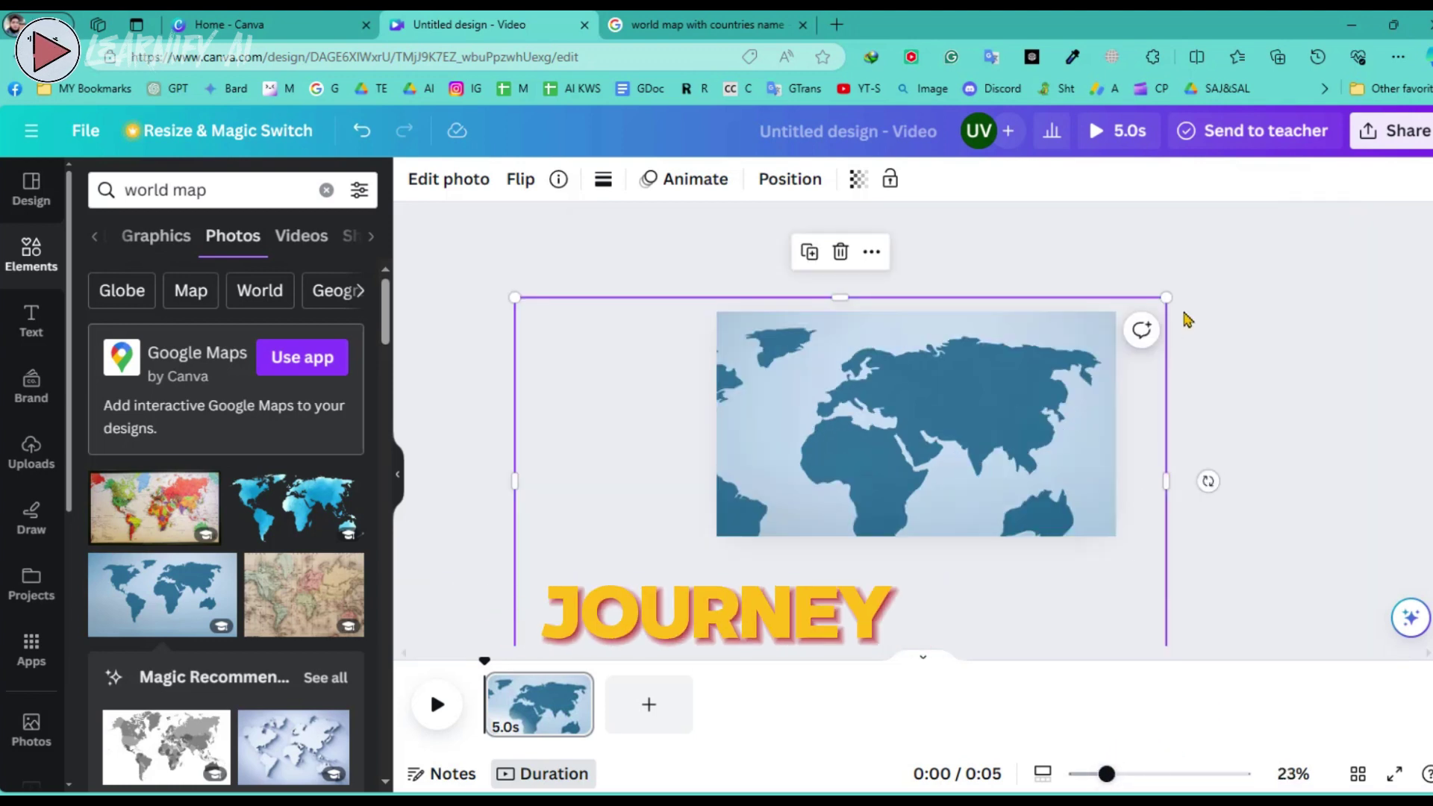
pyautogui.moveTo(1167, 297); pyautogui.dragTo(1344, 196)
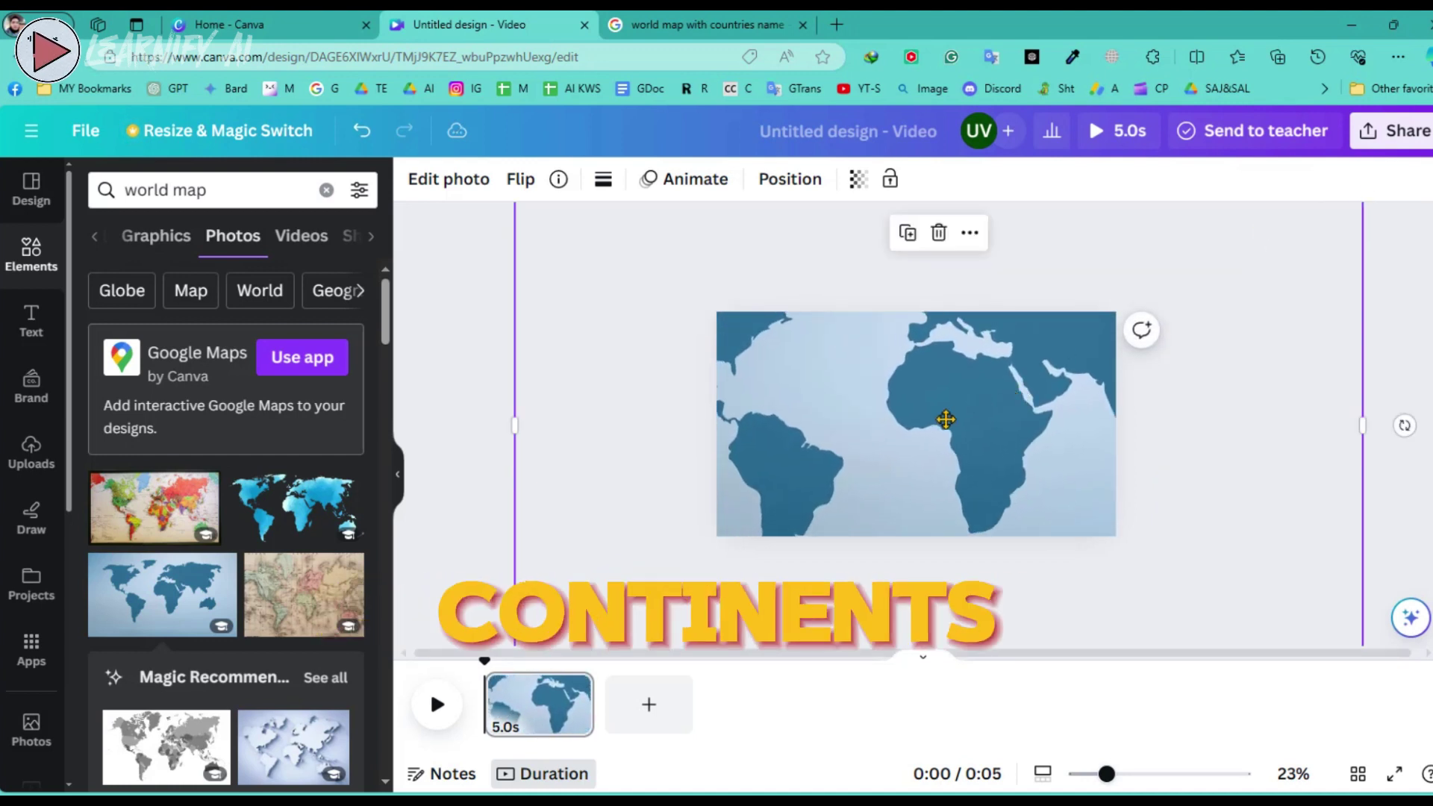
pyautogui.moveTo(946, 419); pyautogui.dragTo(852, 467)
pyautogui.moveTo(1201, 266); pyautogui.dragTo(1273, 221)
pyautogui.moveTo(992, 383); pyautogui.dragTo(948, 412)
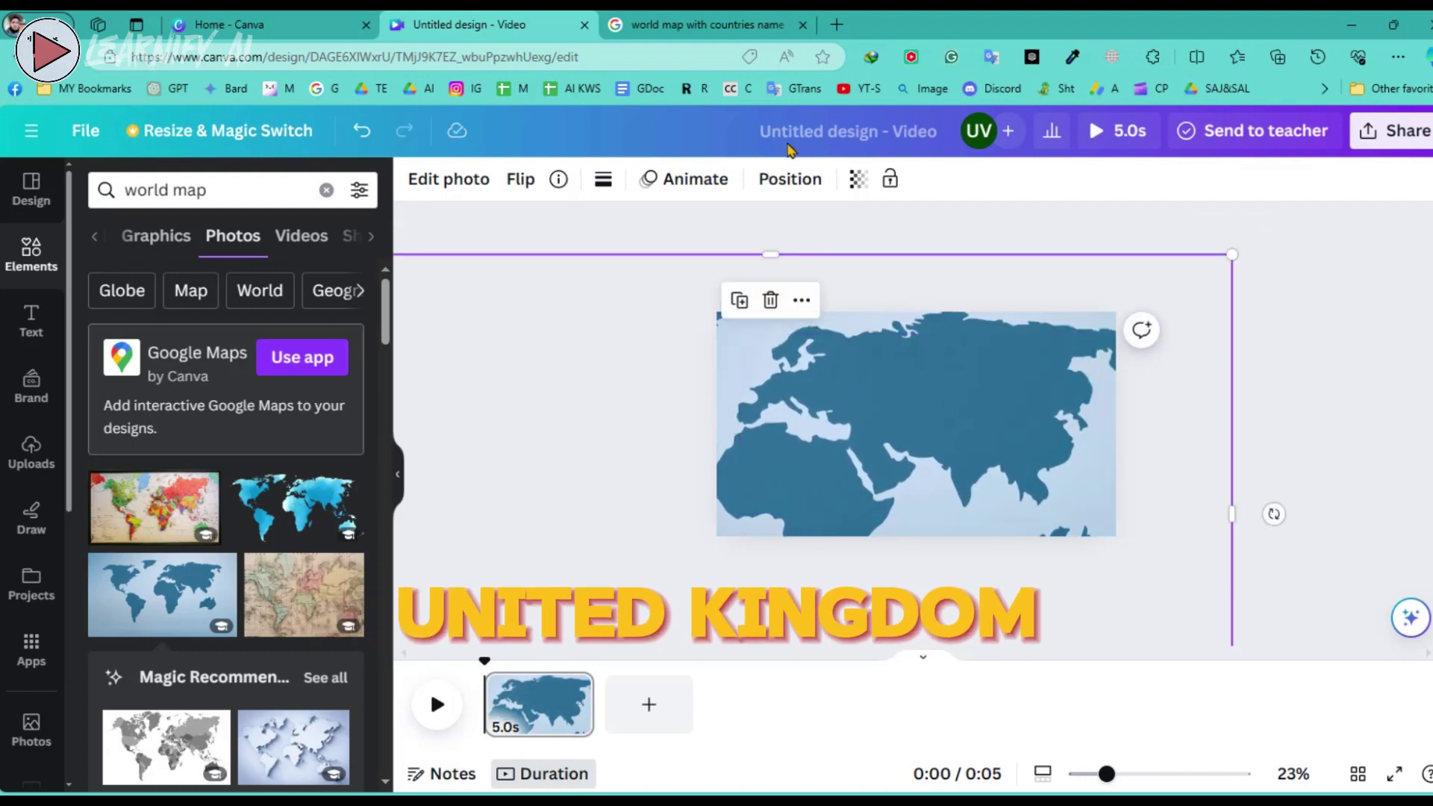
# Switch to Google Images, open the mapsofworld.com map with country names, and search for "Australia to United Kingdom Map".
pyautogui.click(709, 24)
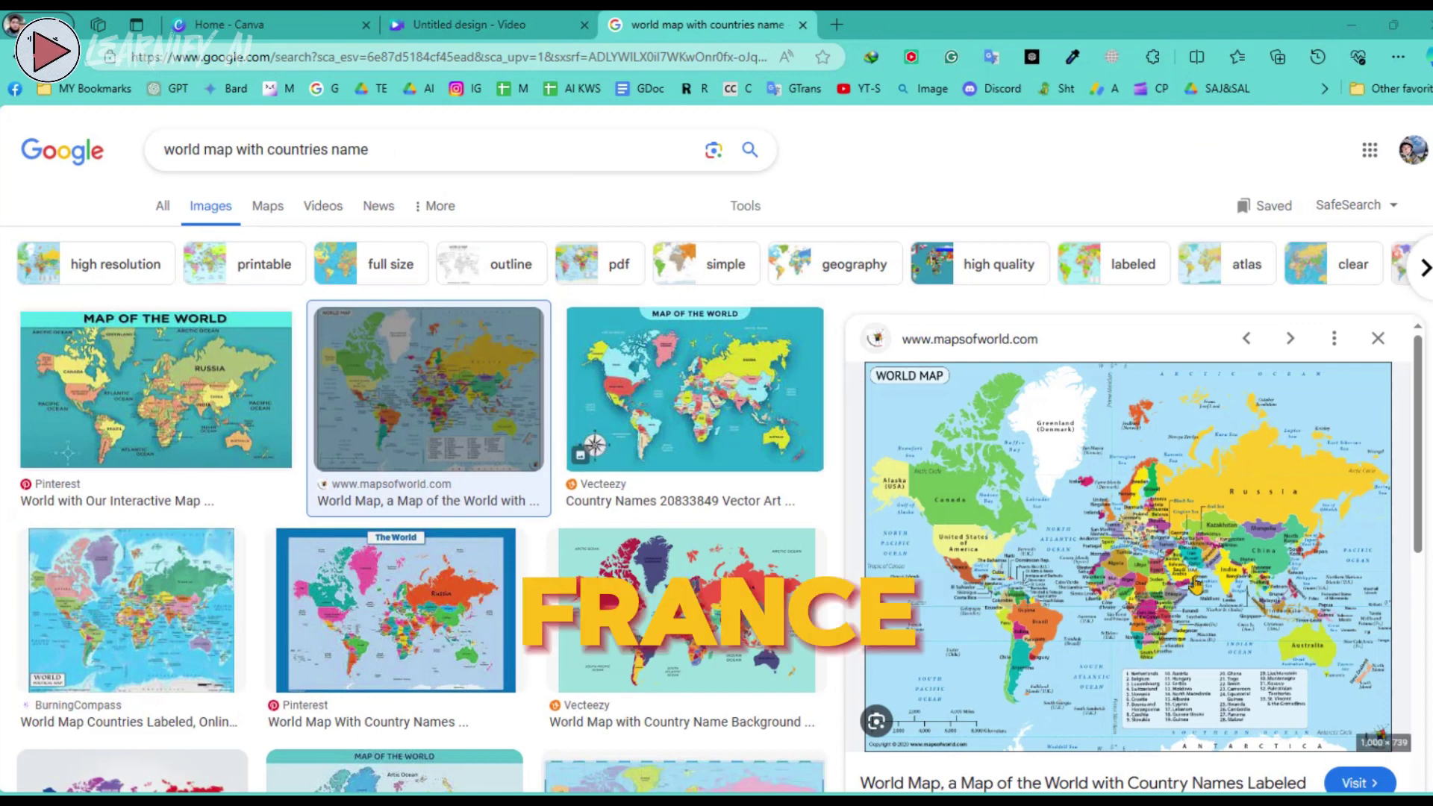
pyautogui.click(1133, 565)
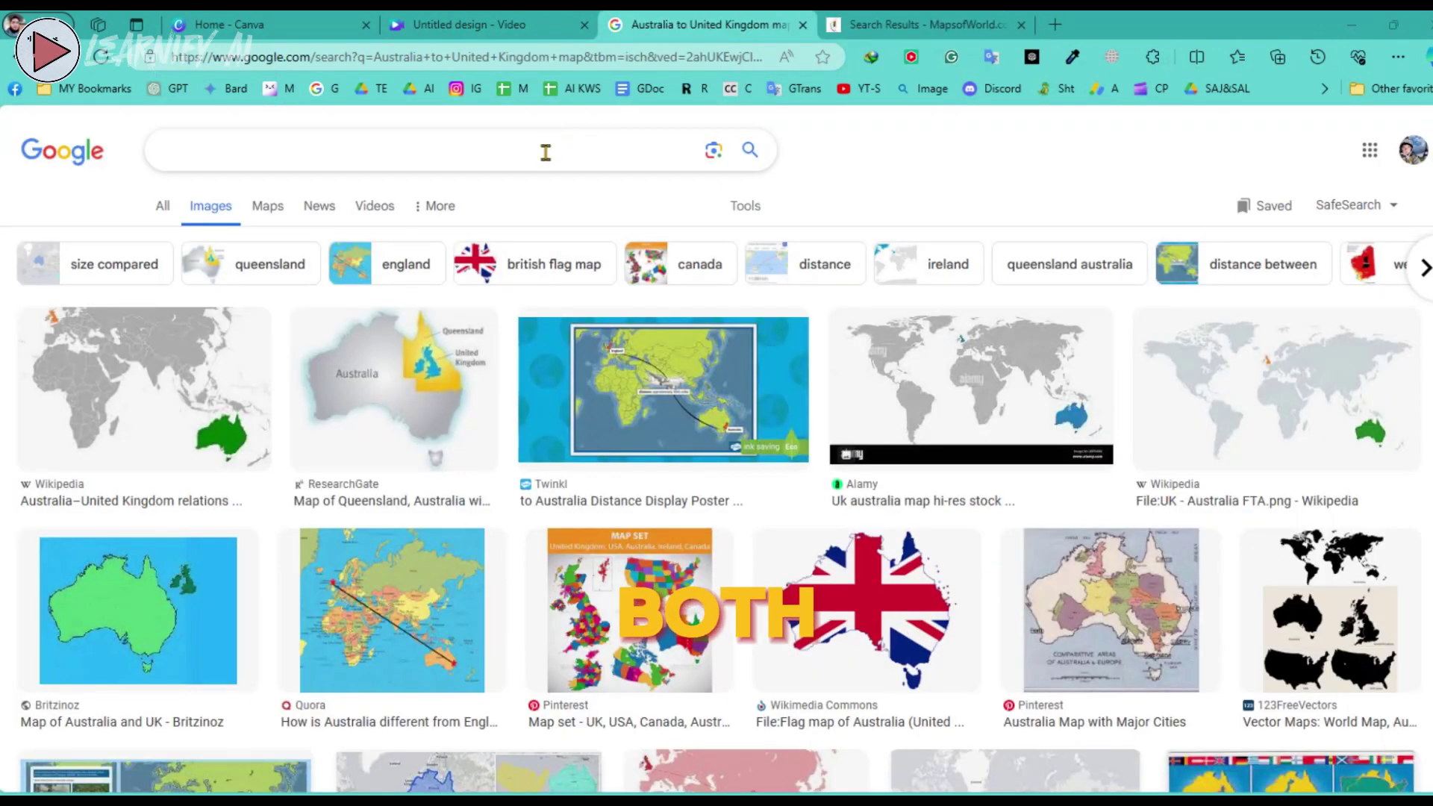
pyautogui.click(546, 152)
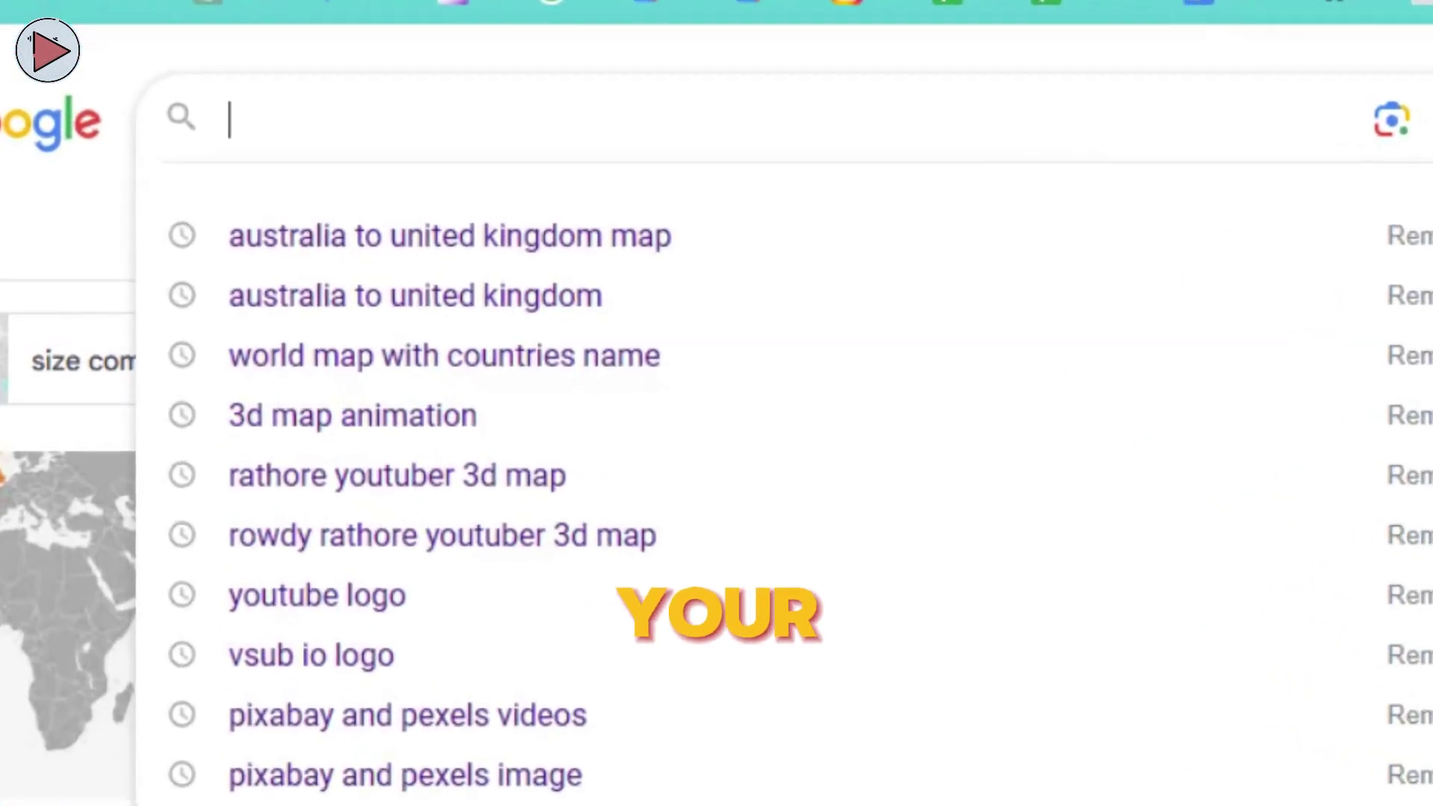
pyautogui.write('A')
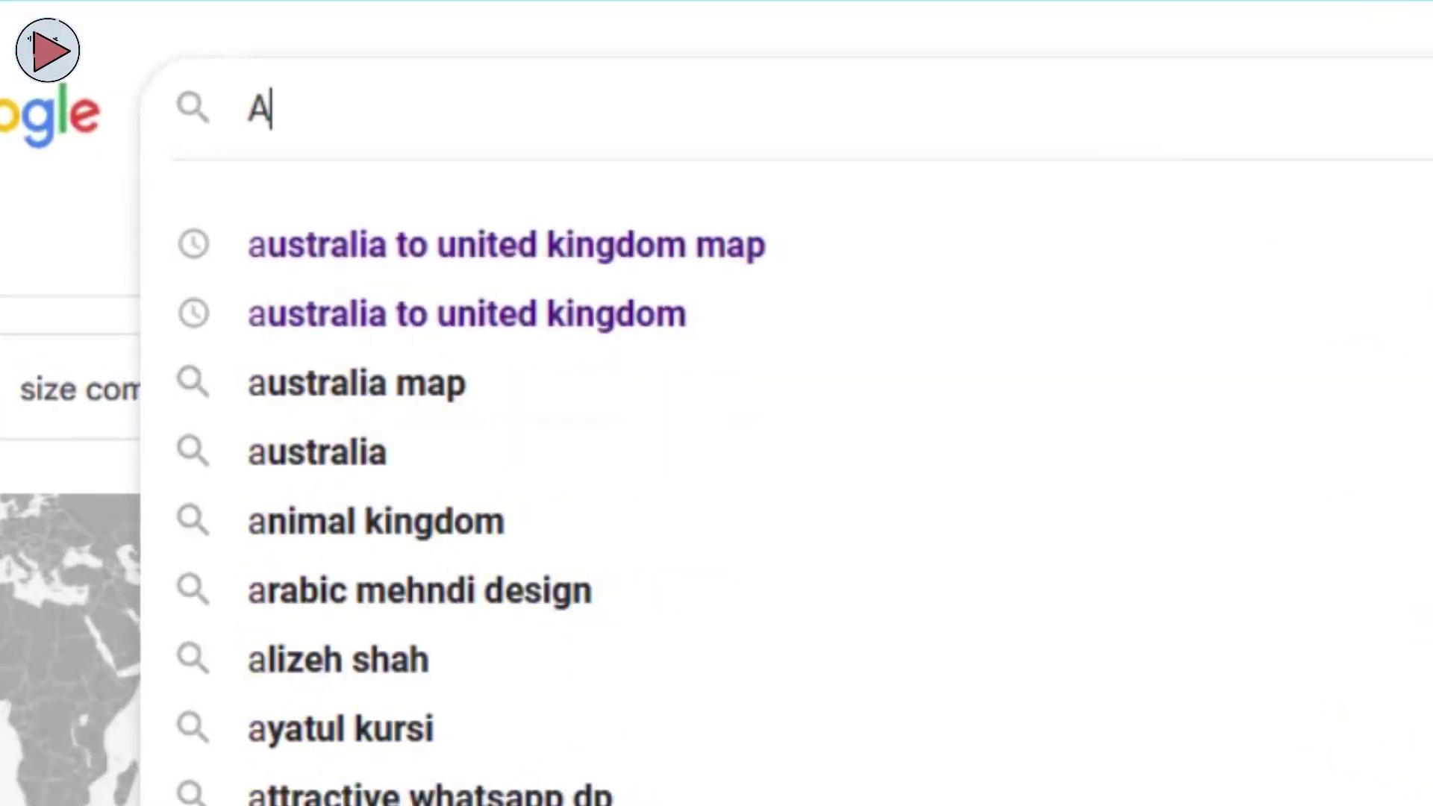
pyautogui.write('ust')
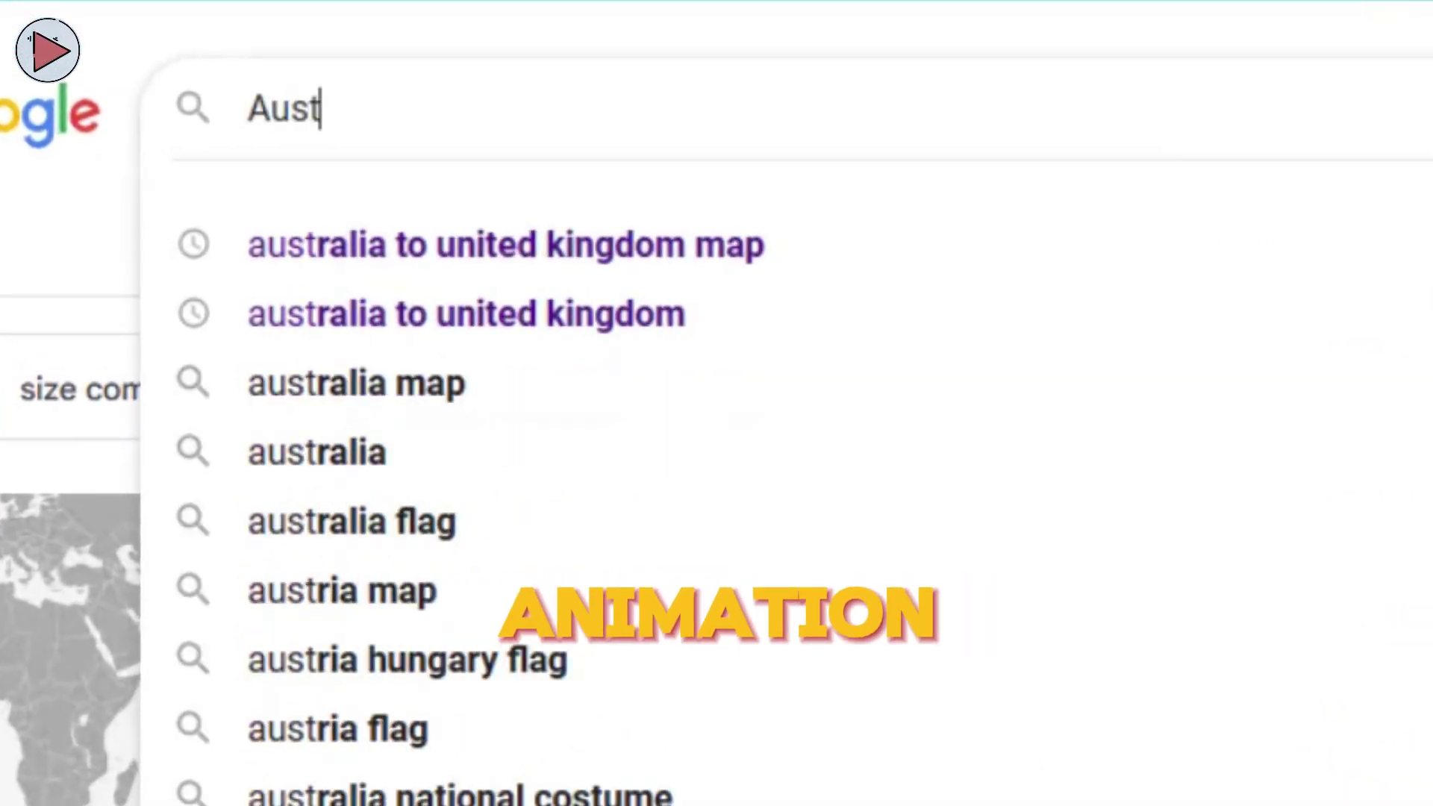
pyautogui.write('rali')
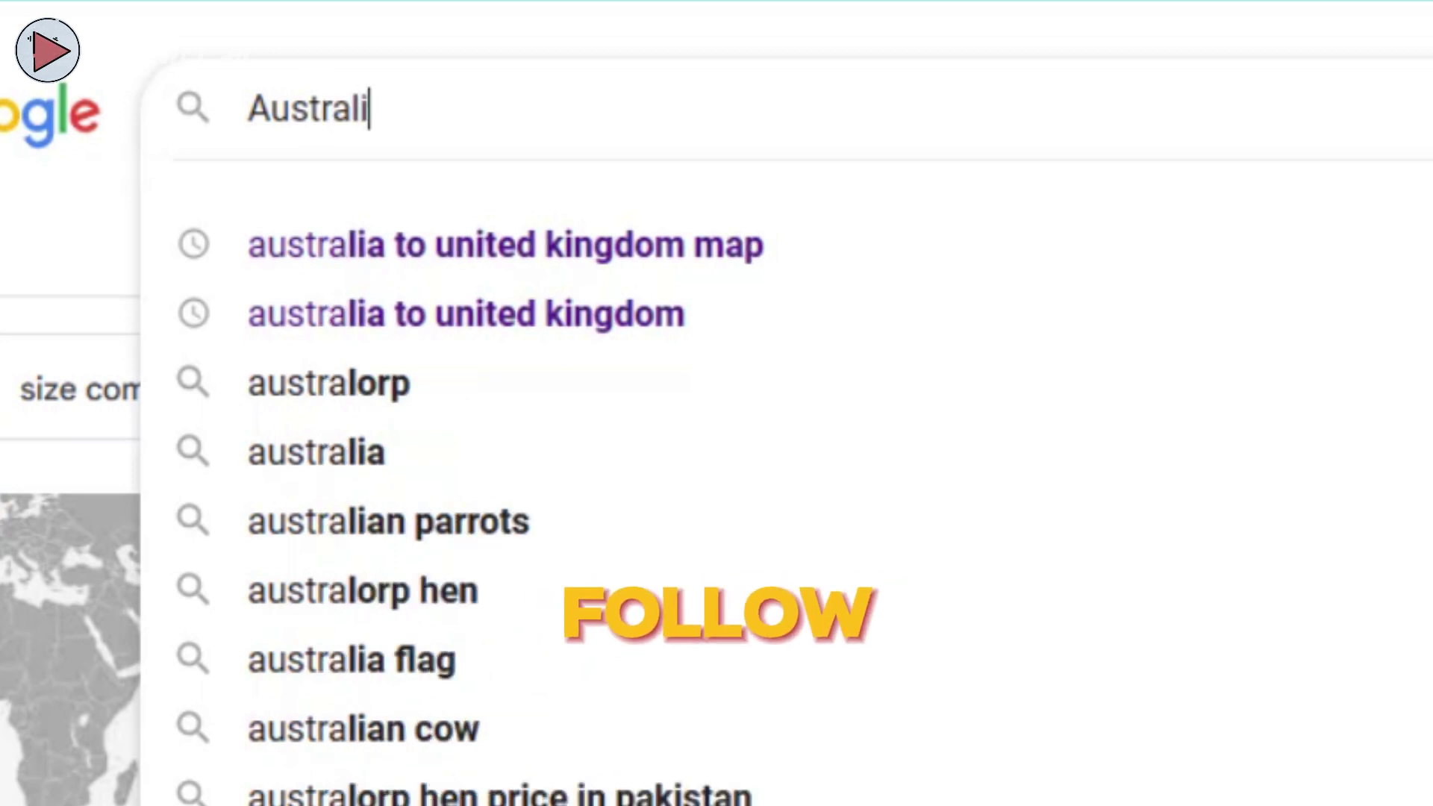
pyautogui.write('a to Unit')
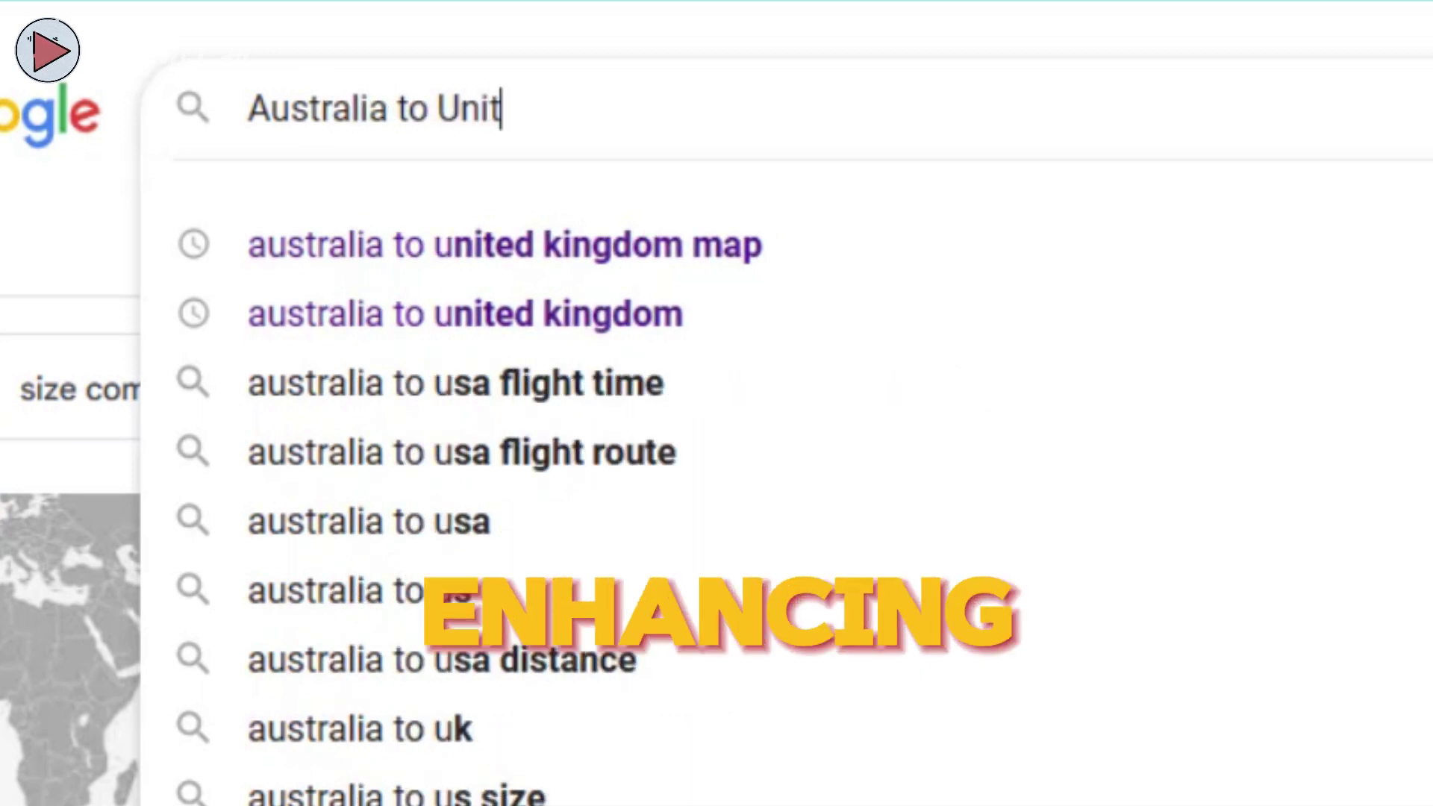
pyautogui.write('ed Kind')
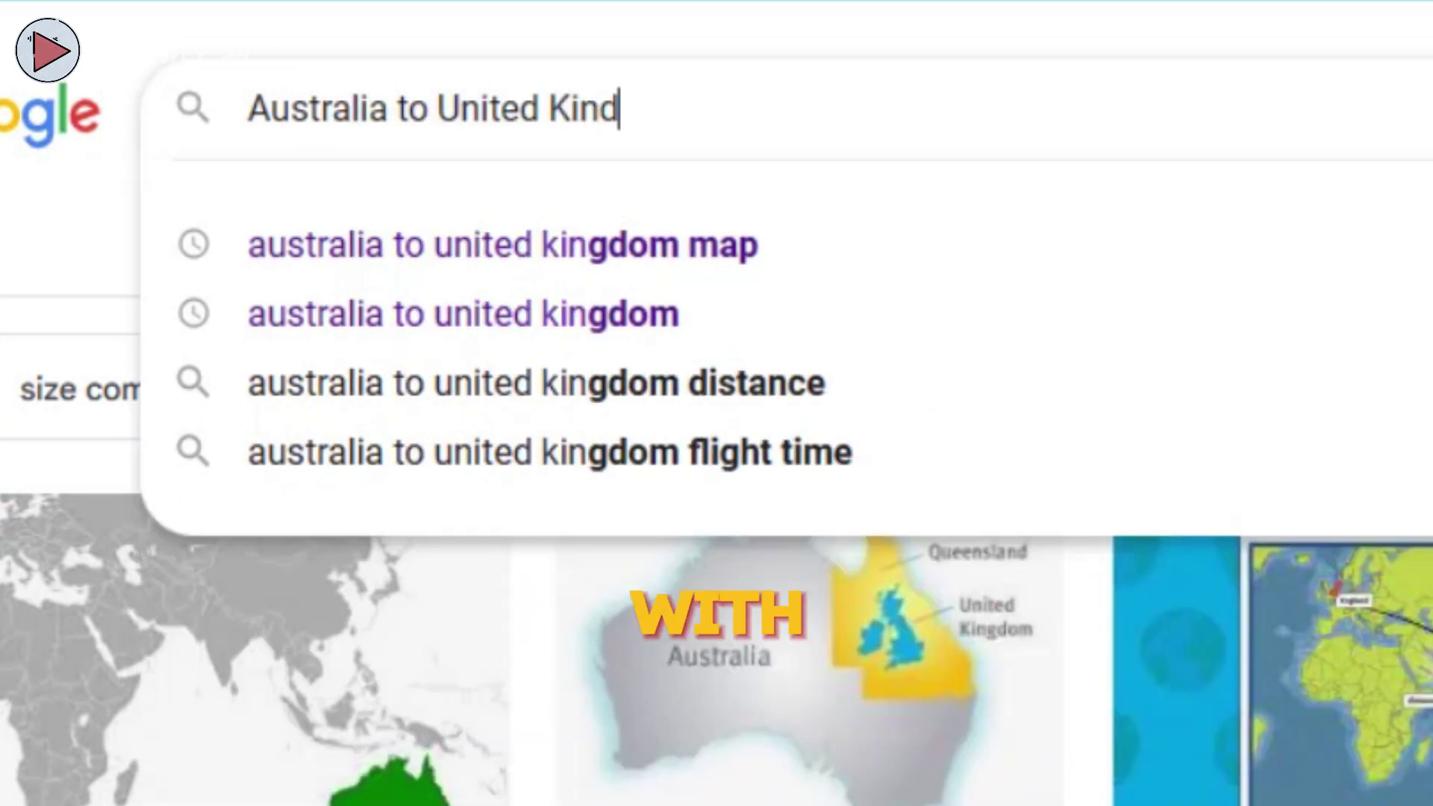
pyautogui.press('BackSpace')
pyautogui.write('gdom M')
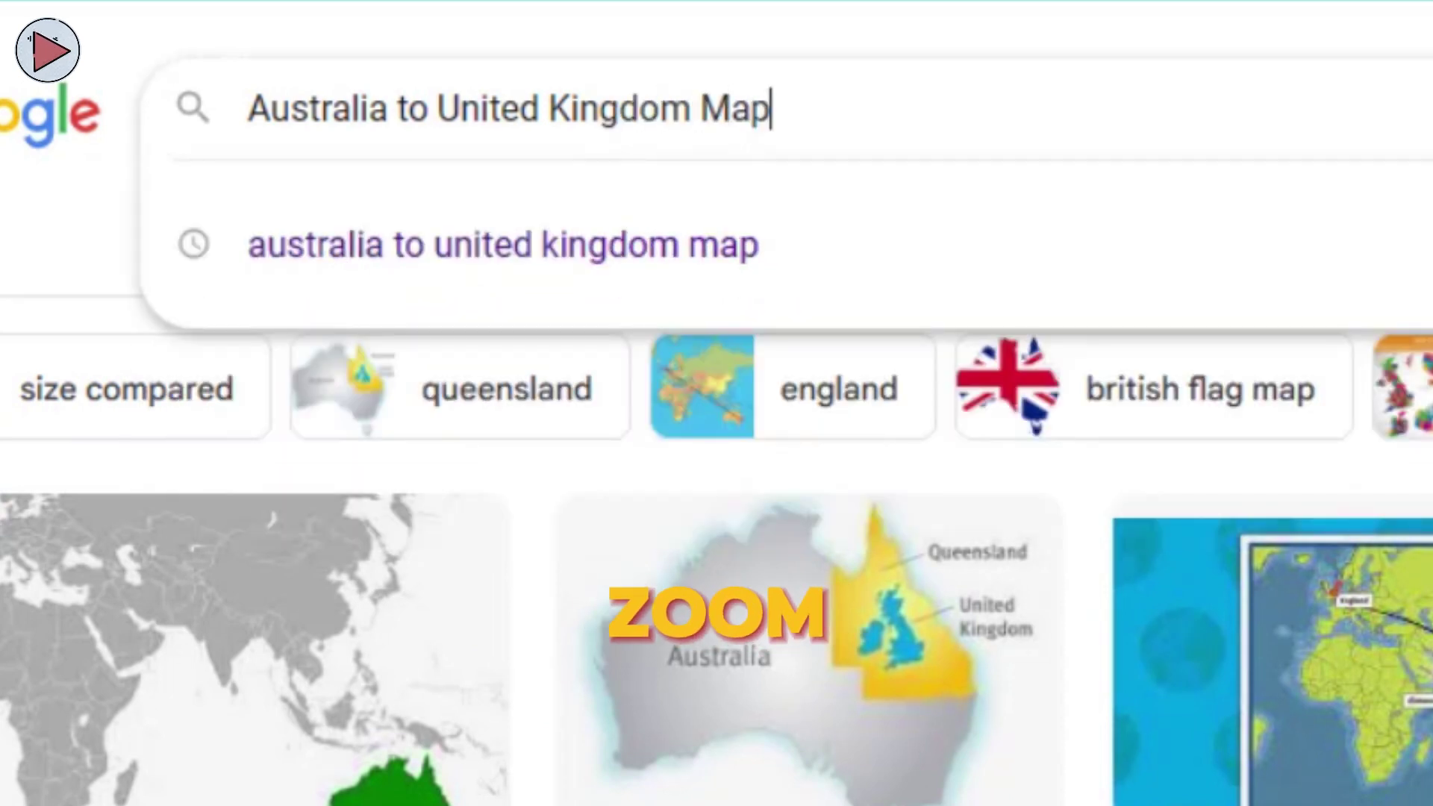
pyautogui.write('ap')
pyautogui.press('Return')
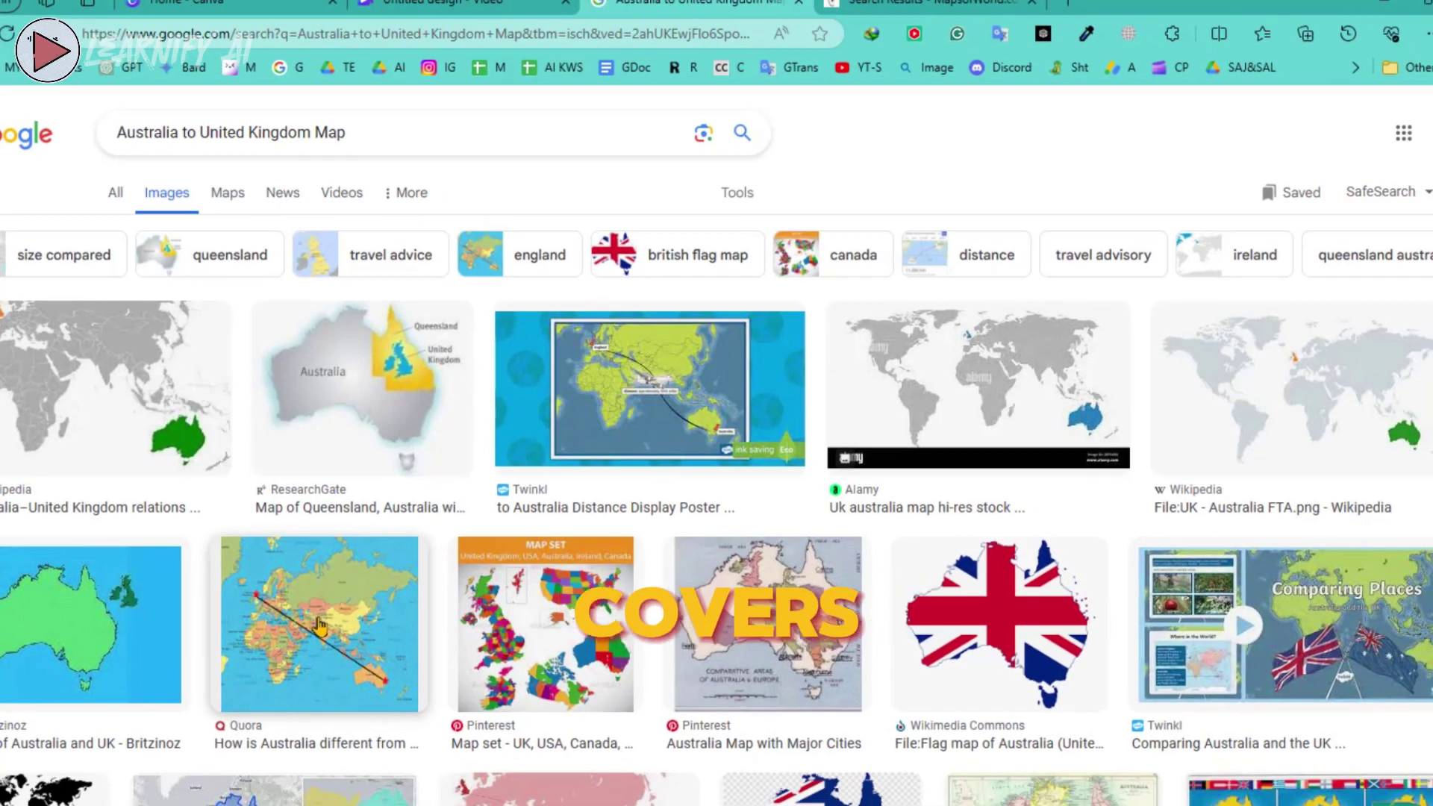
# Open the Quora map marking the line between the United Kingdom and Australia and view it enlarged on its source page.
pyautogui.click(319, 624)
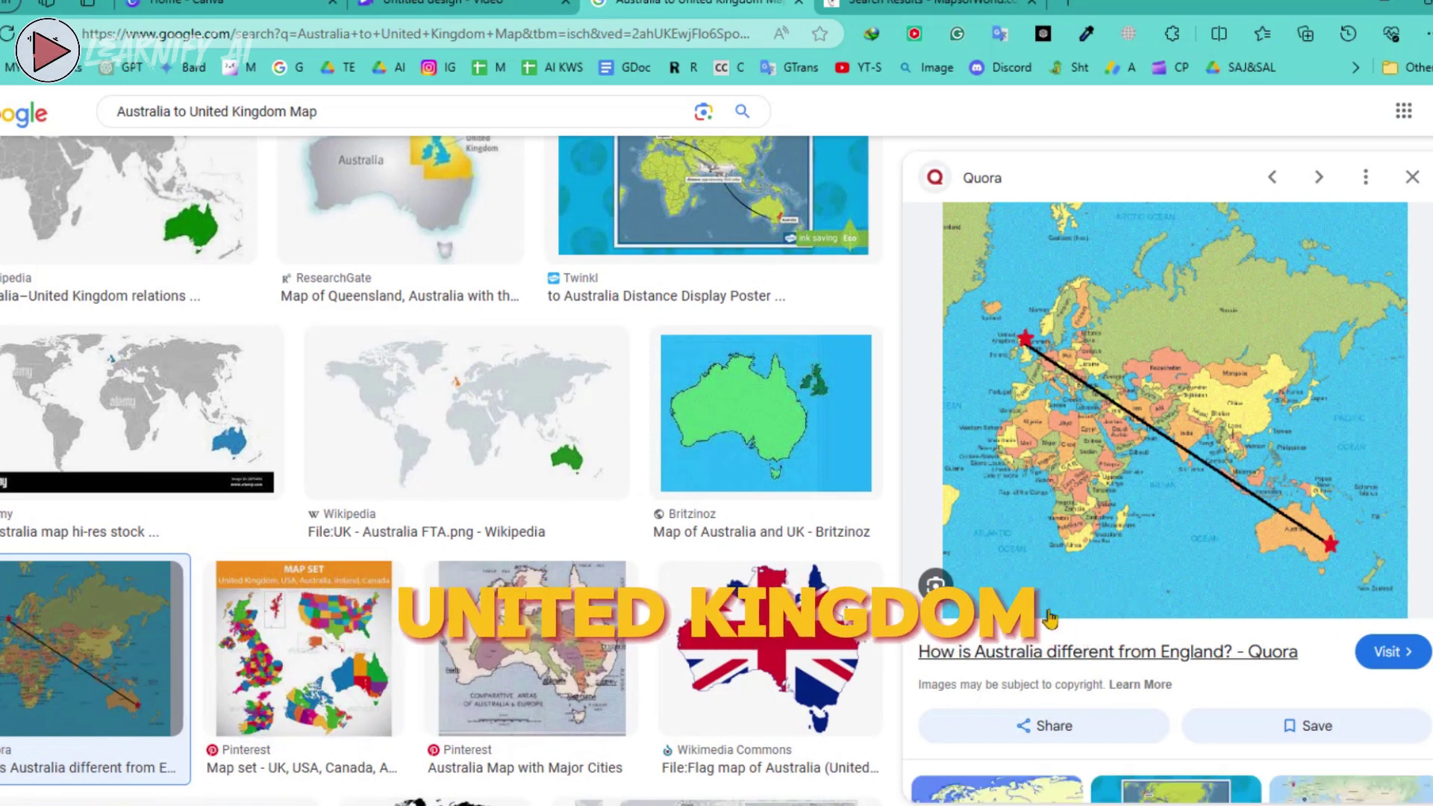
pyautogui.click(1209, 435)
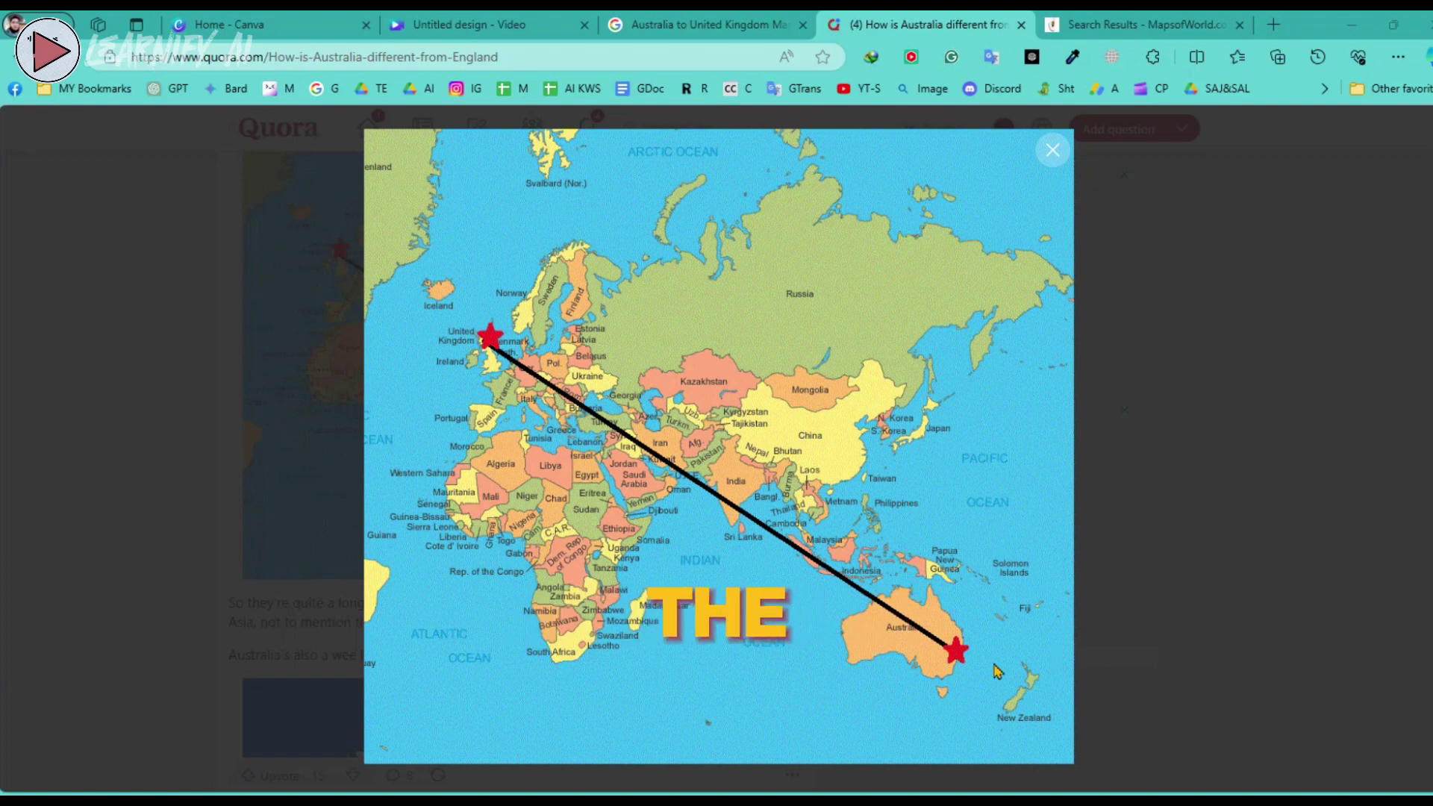
# Return to the Canva design, search the graphics for "GPS", and add the red location pin with the grey base.
pyautogui.hotkey('ctrl', '2')
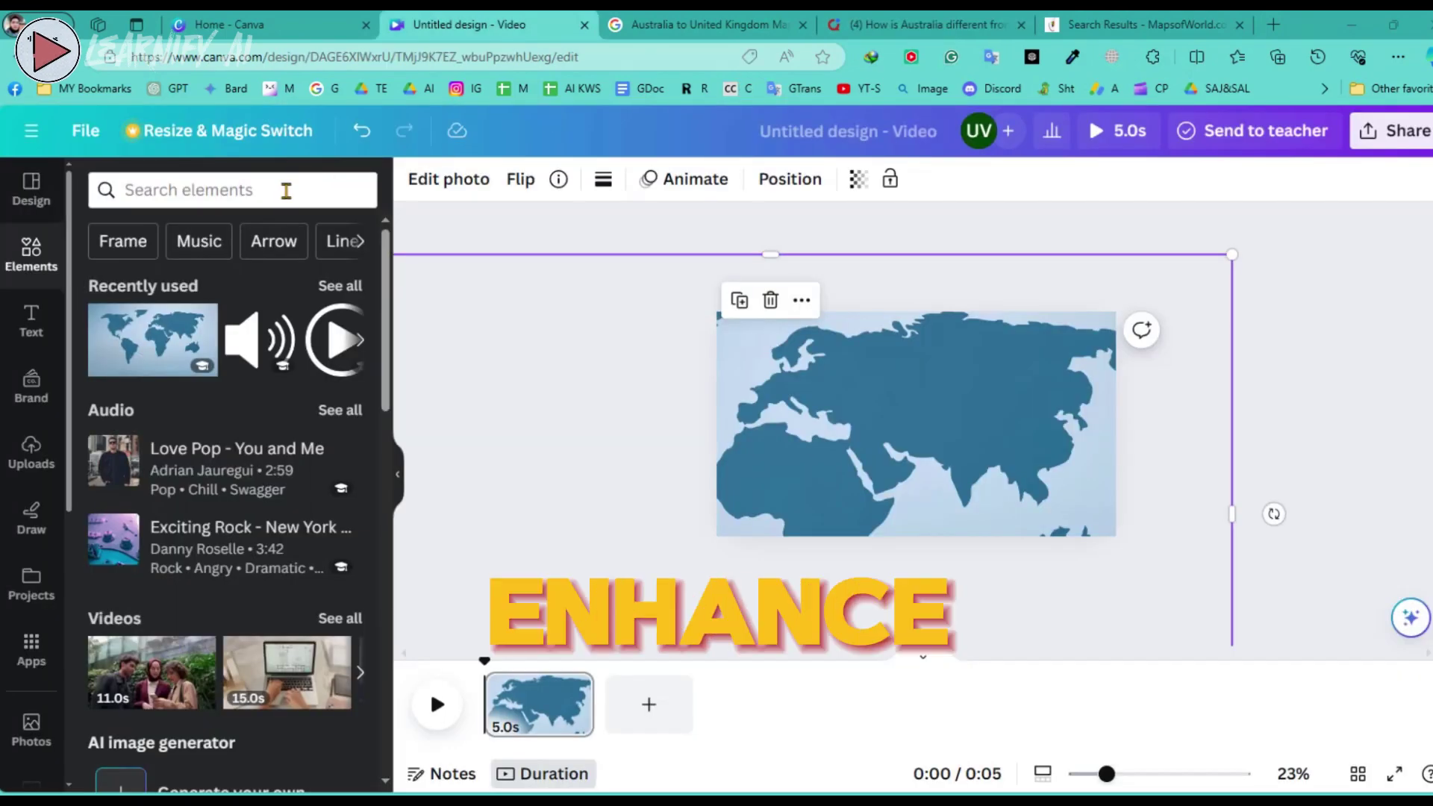
pyautogui.click(286, 192)
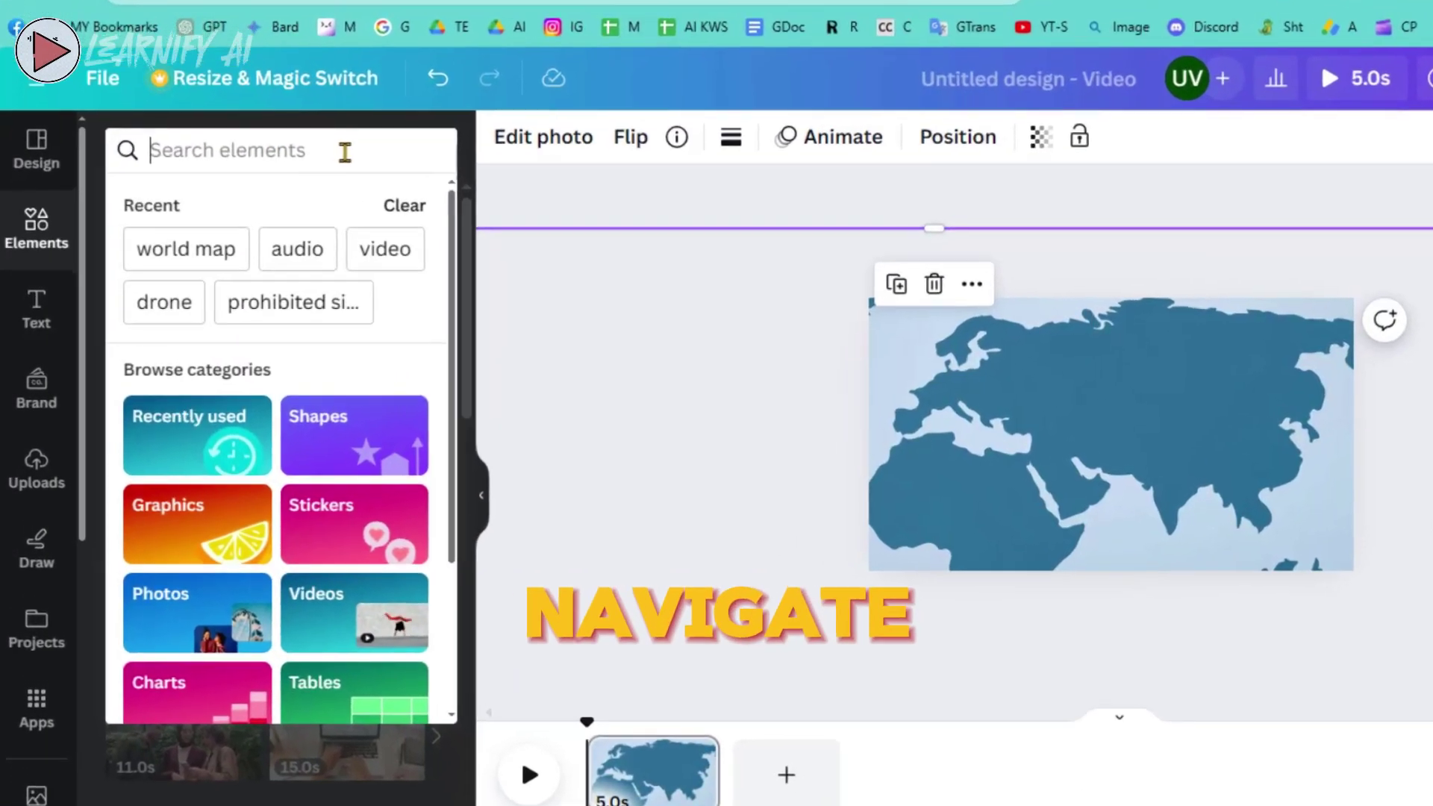
pyautogui.write('GPS')
pyautogui.press('Return')
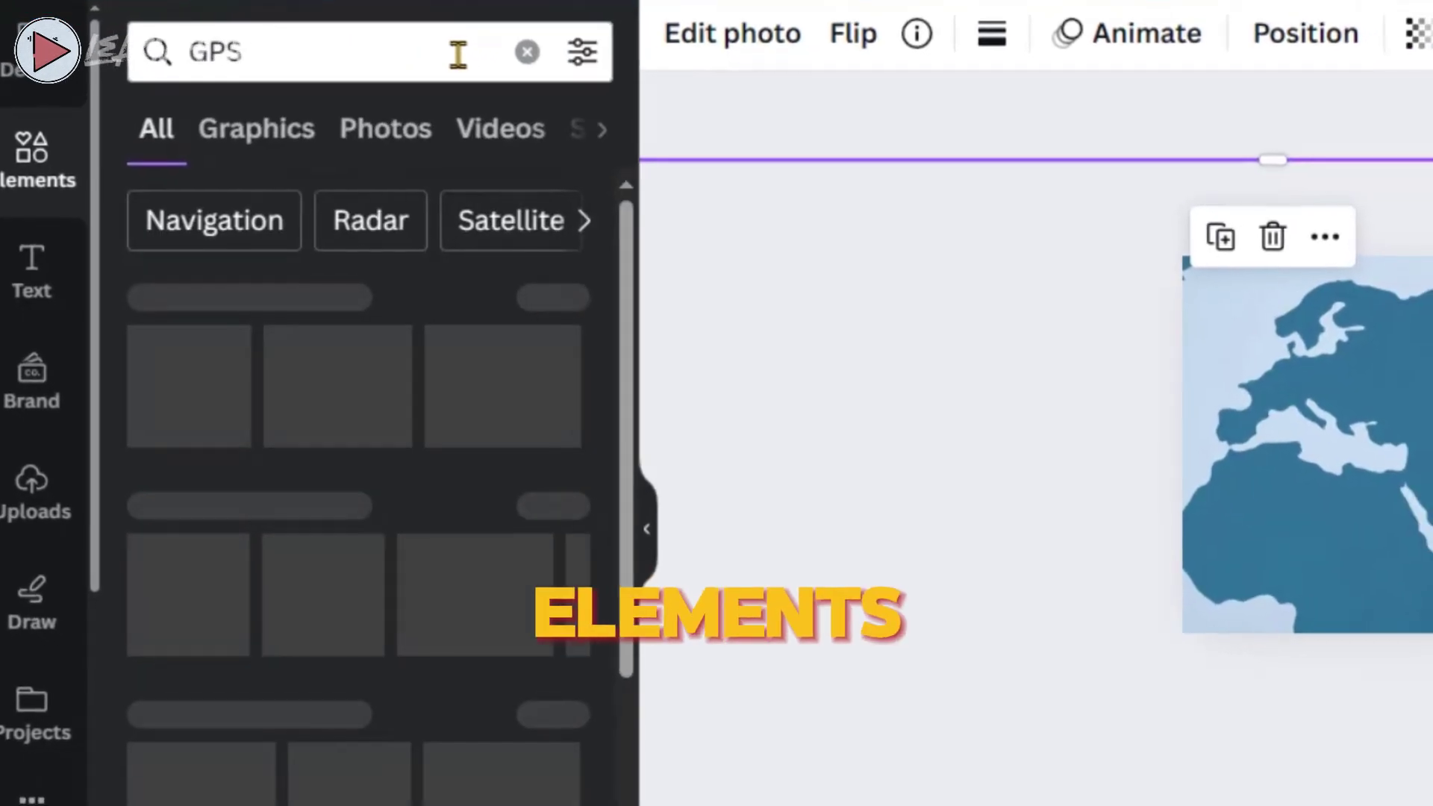
pyautogui.click(240, 131)
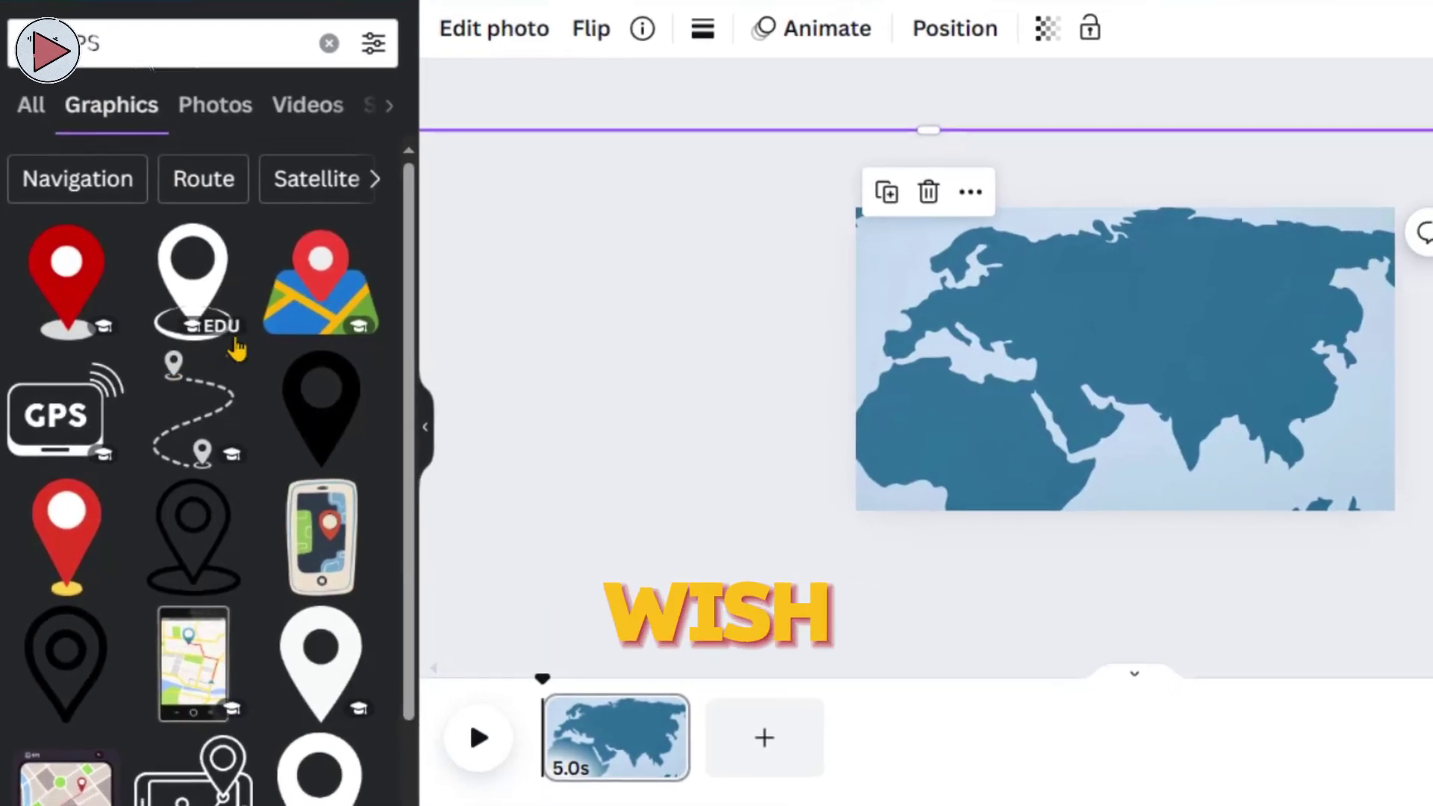
pyautogui.click(52, 282)
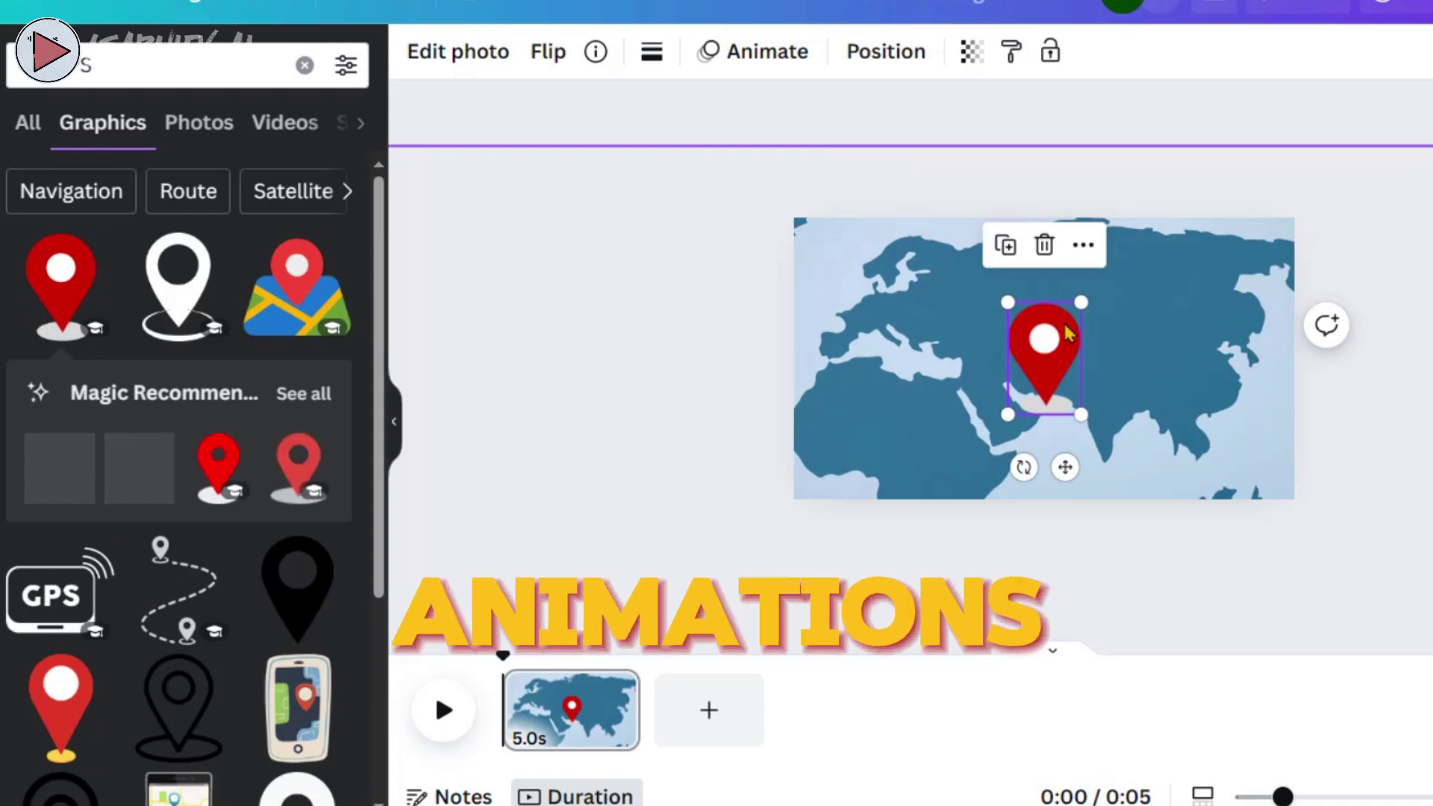
# Shrink the red pin over southern China, duplicate it, and place the copy over northwestern Africa.
pyautogui.moveTo(1079, 299); pyautogui.dragTo(1189, 383)
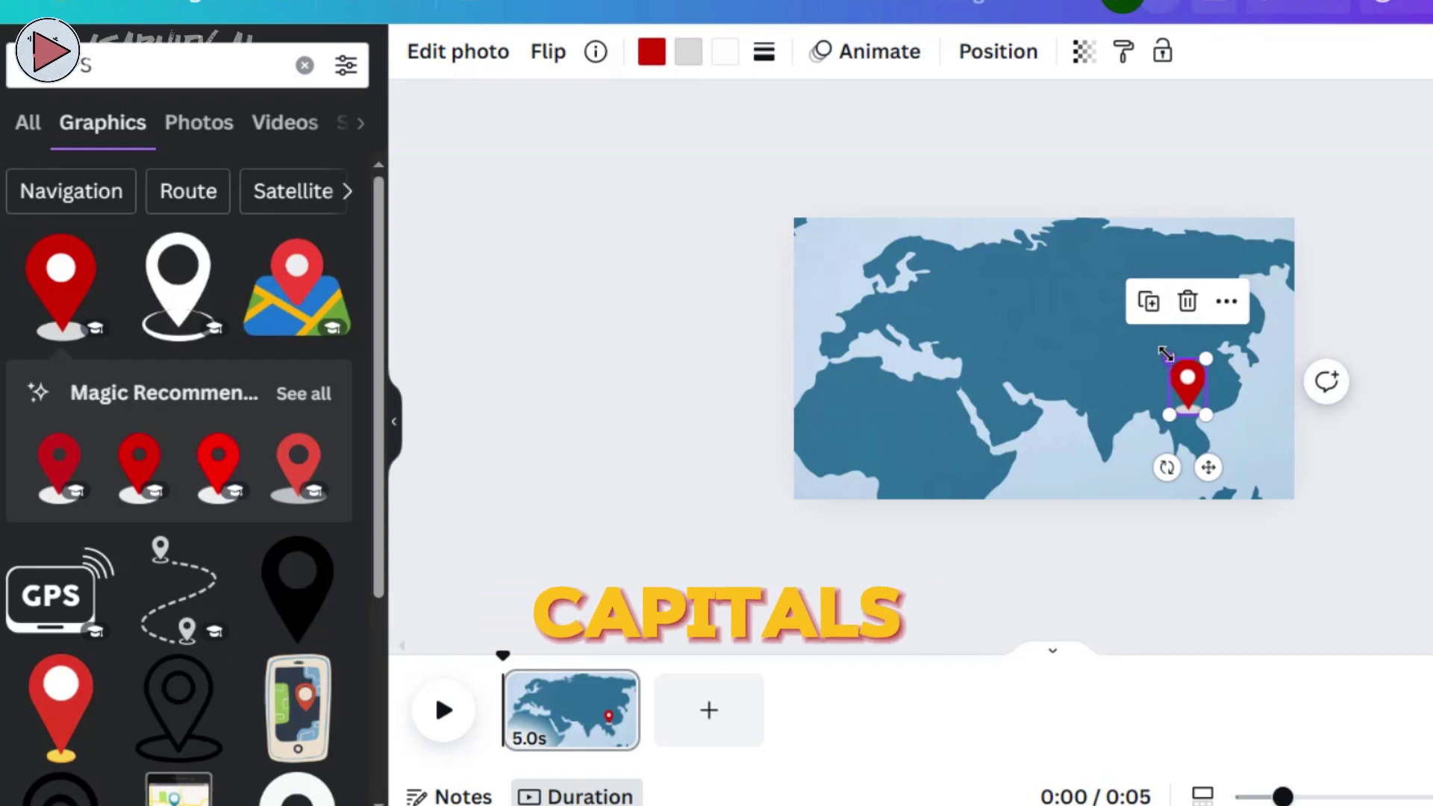
pyautogui.moveTo(1171, 360); pyautogui.dragTo(1183, 370)
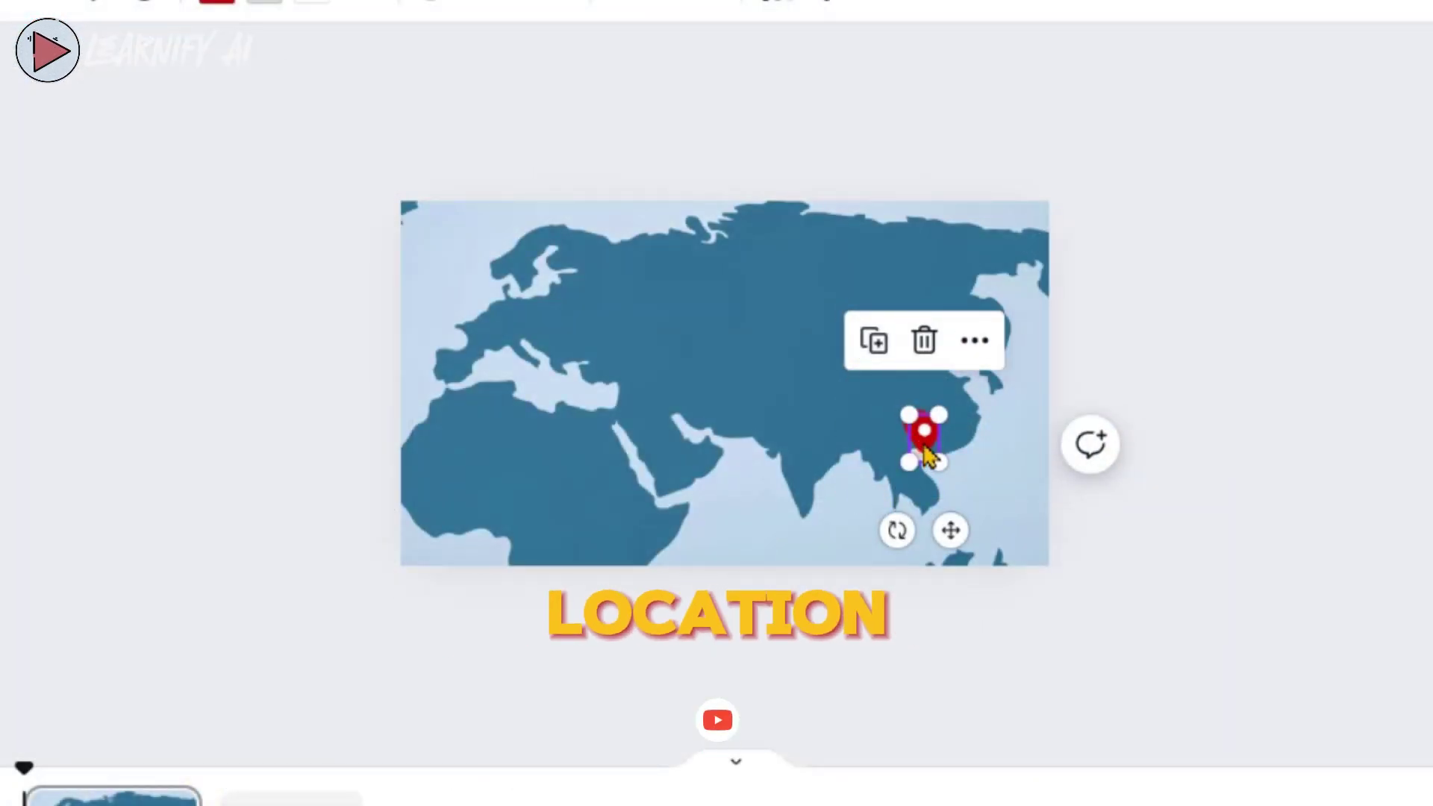
pyautogui.hotkey('ctrl', 'd')
pyautogui.moveTo(928, 448); pyautogui.dragTo(478, 442)
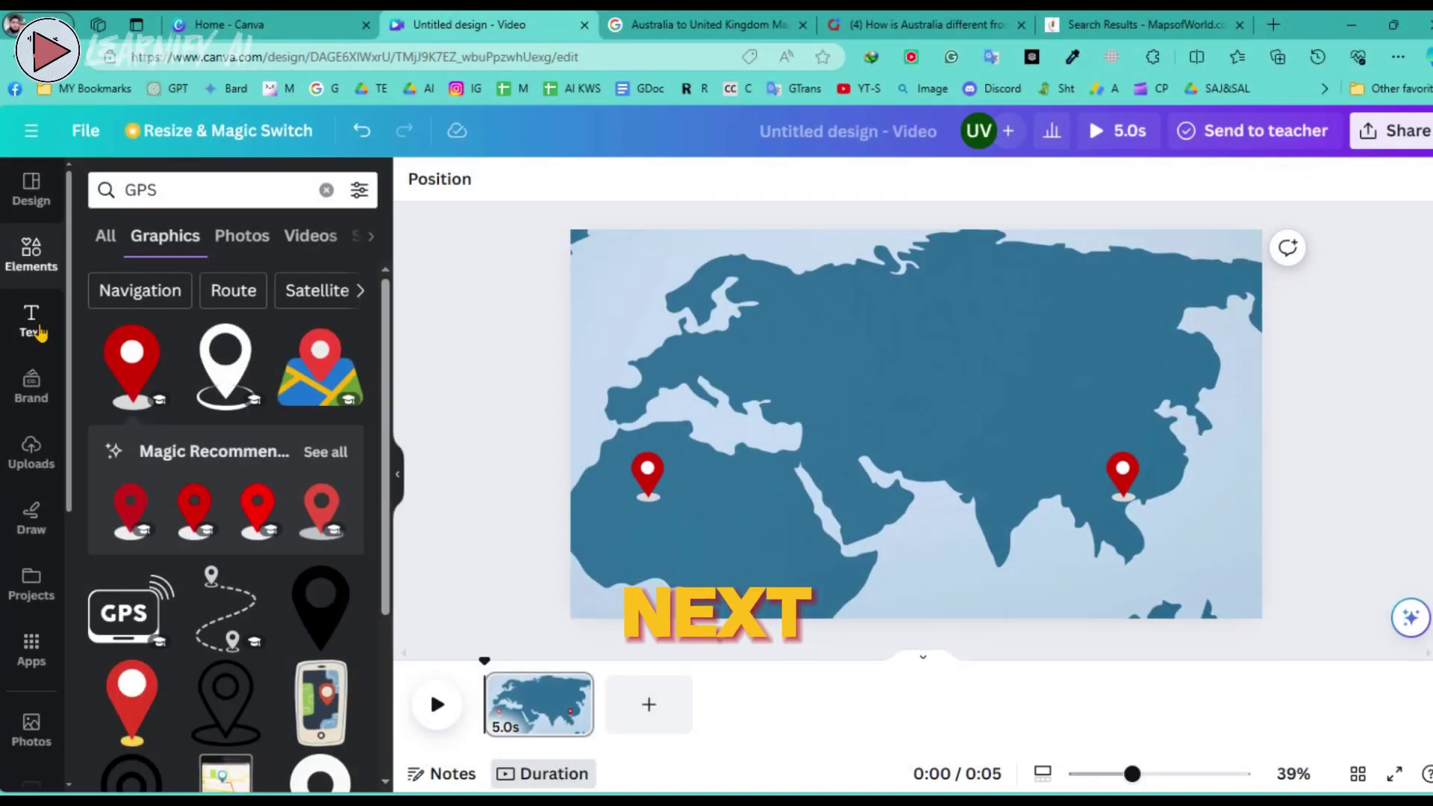
# Add a heading consisting of a long row of dashes across the map and colour it white (#ffffff).
pyautogui.click(38, 329)
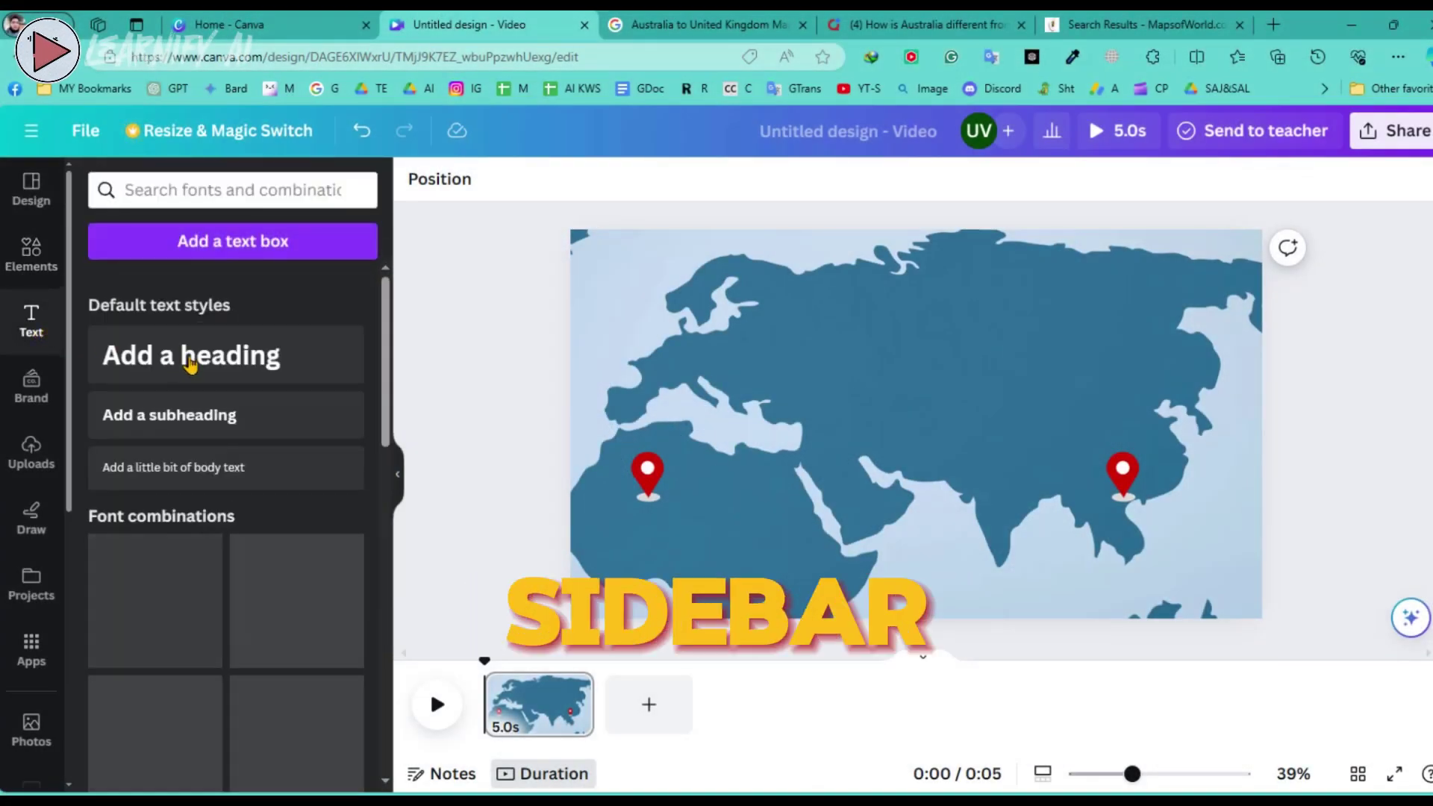
pyautogui.click(228, 363)
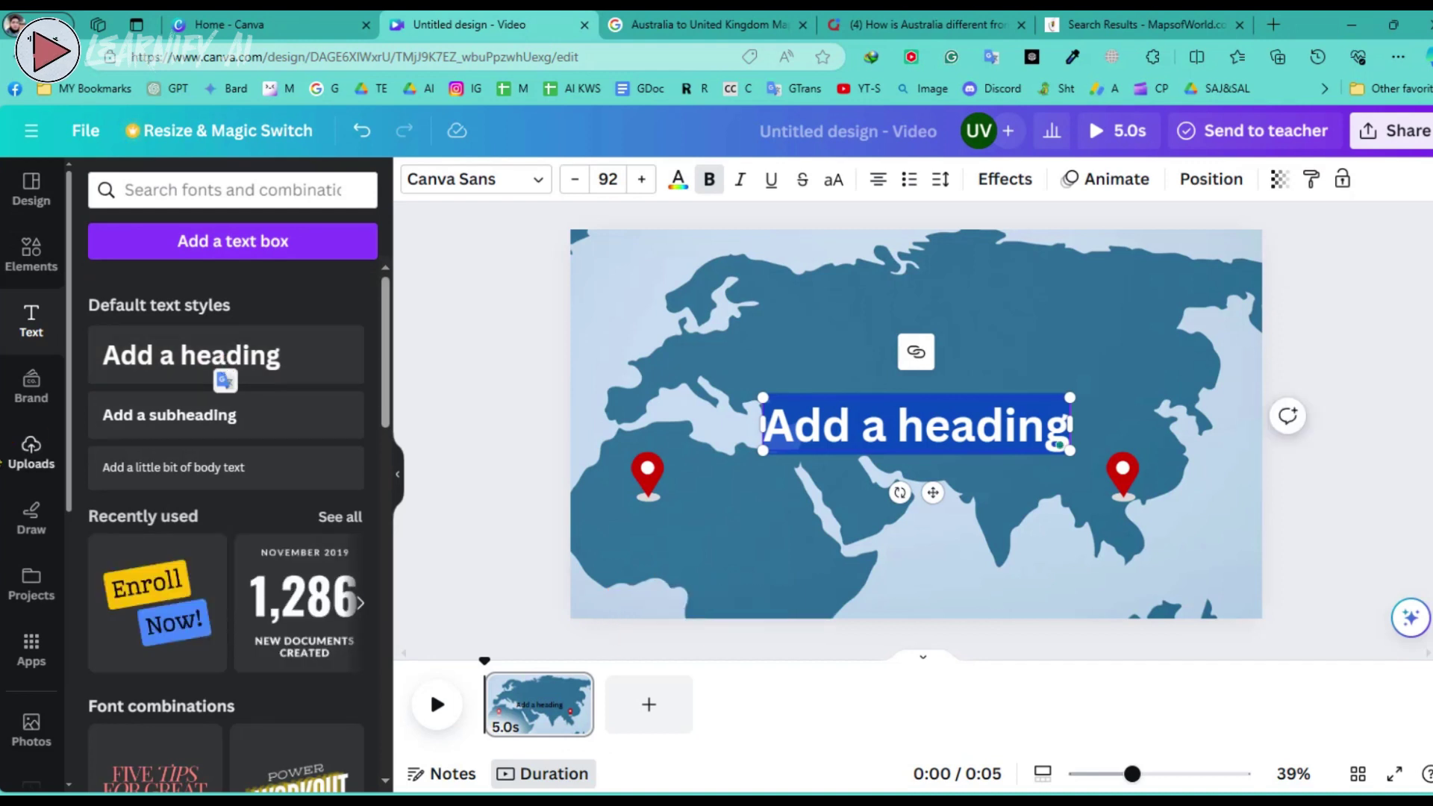
pyautogui.write('----------------------')
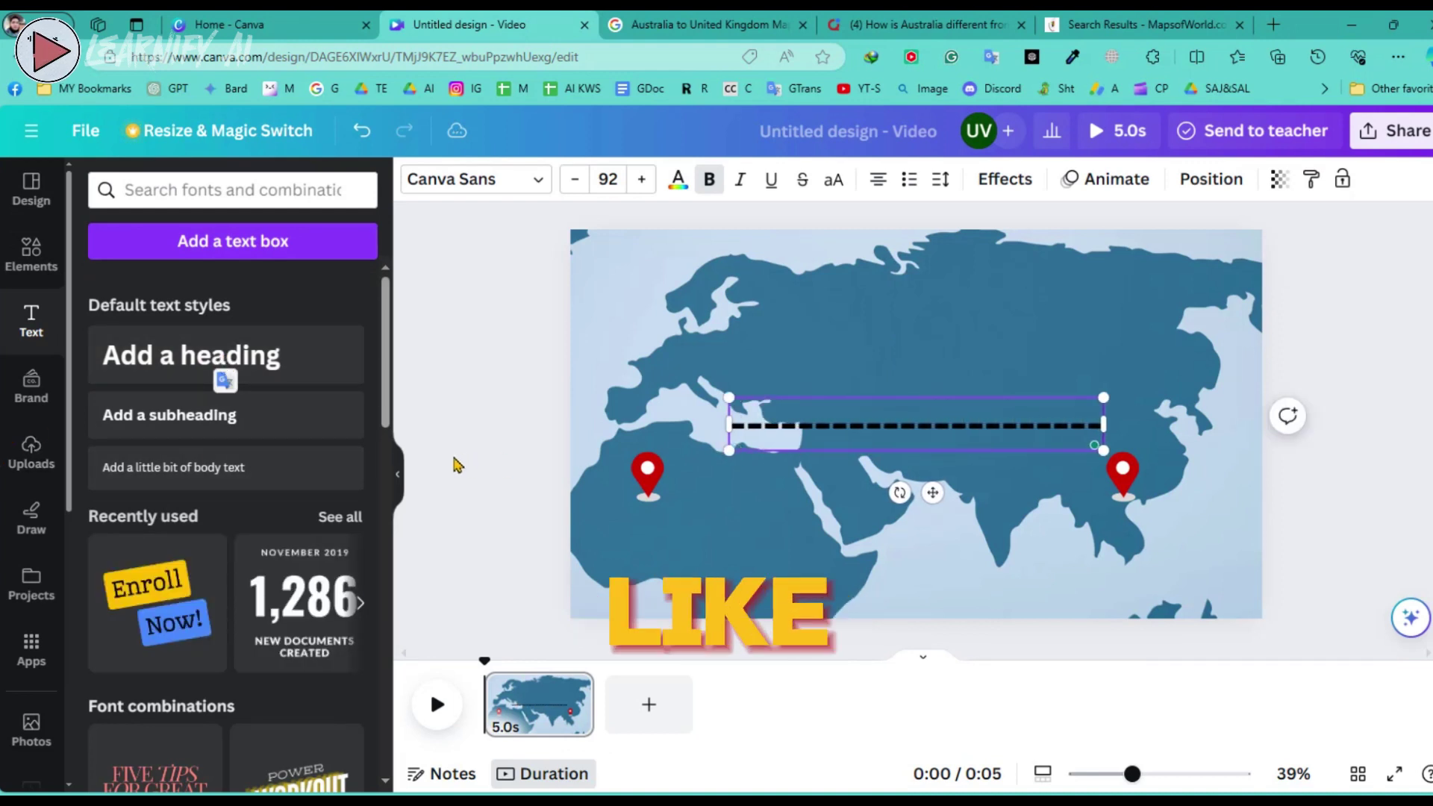
pyautogui.write('-------')
pyautogui.click(677, 179)
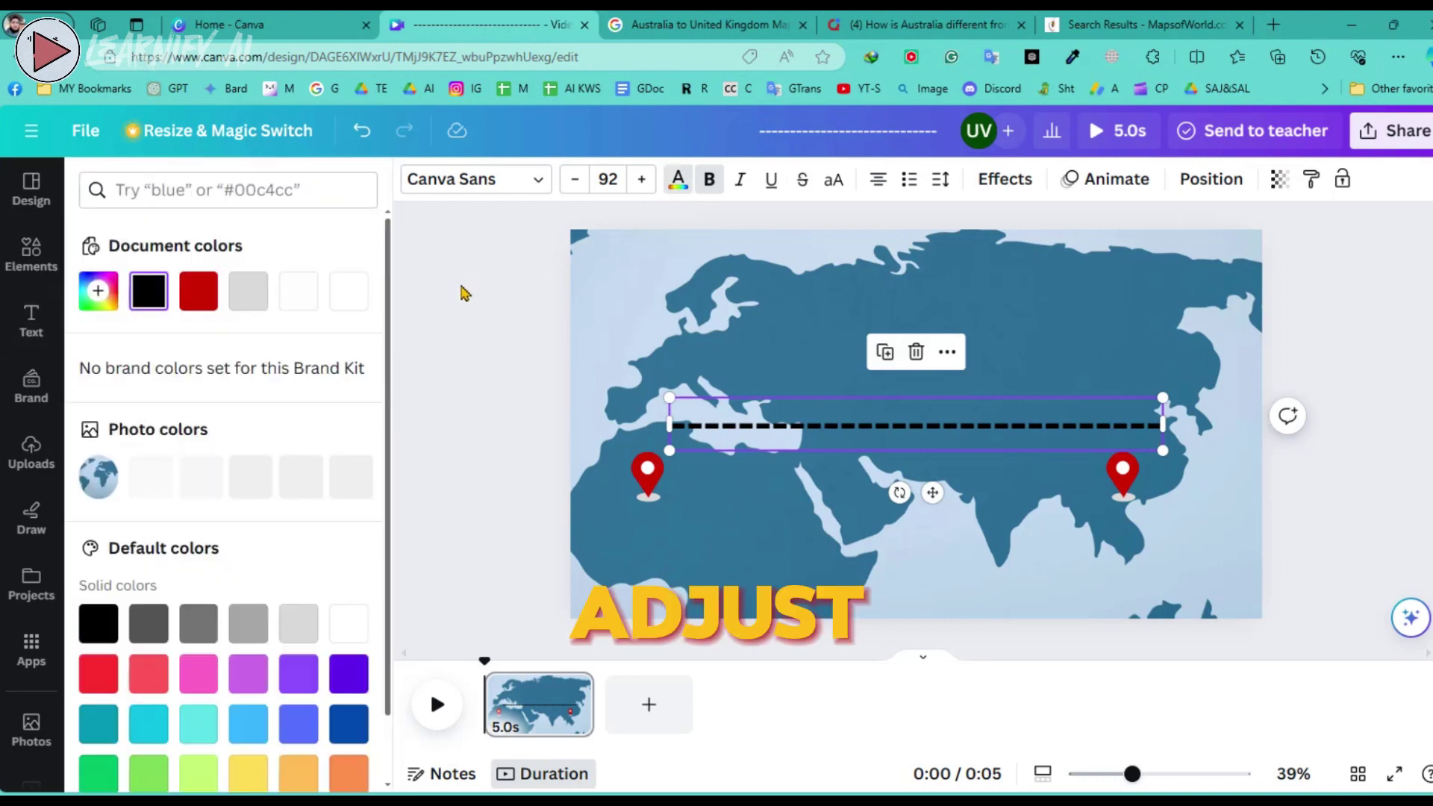
pyautogui.click(345, 293)
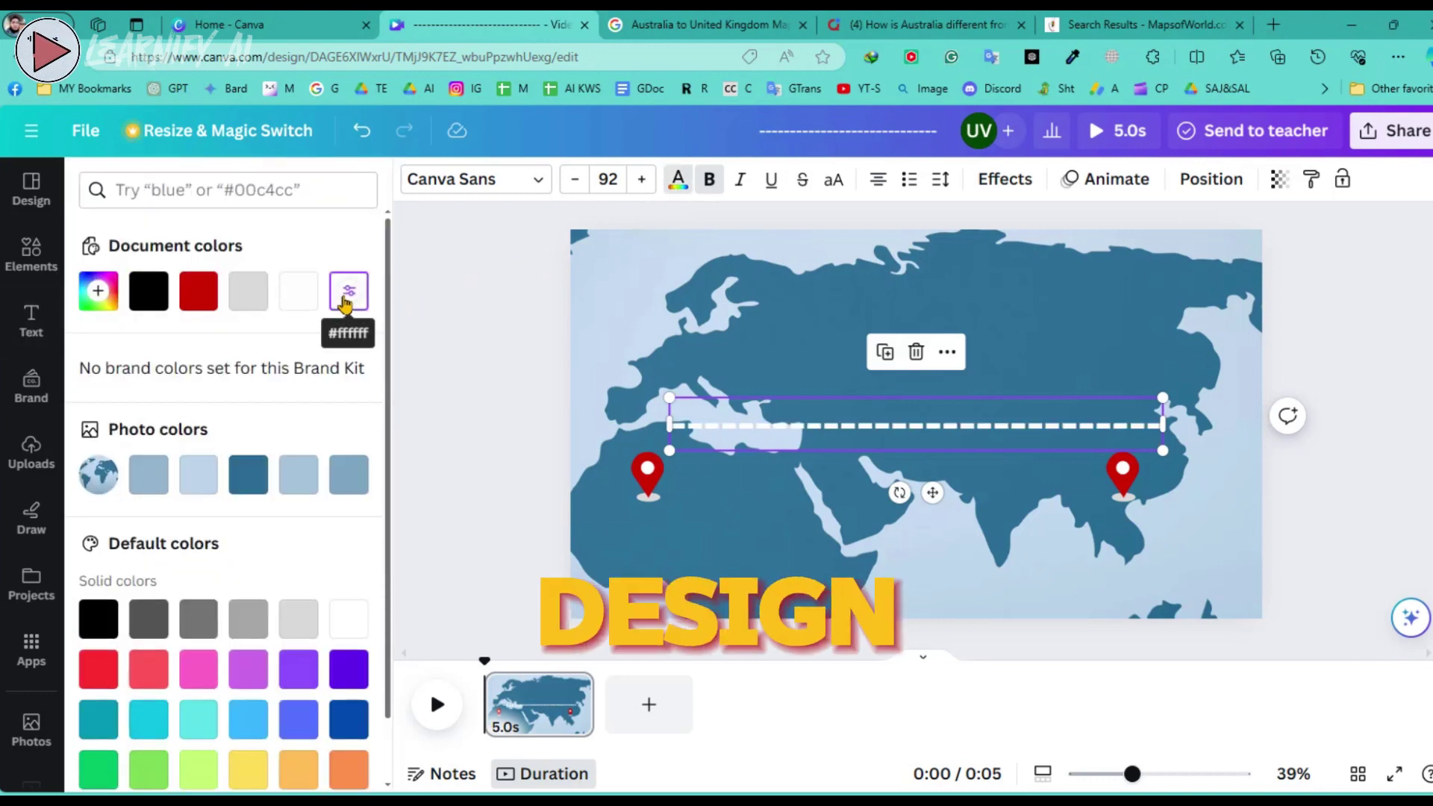
# Move the eastern pin up to northeastern Asia and tilt the dashed line upward in its direction.
pyautogui.click(1118, 496)
pyautogui.moveTo(1120, 486); pyautogui.dragTo(1155, 314)
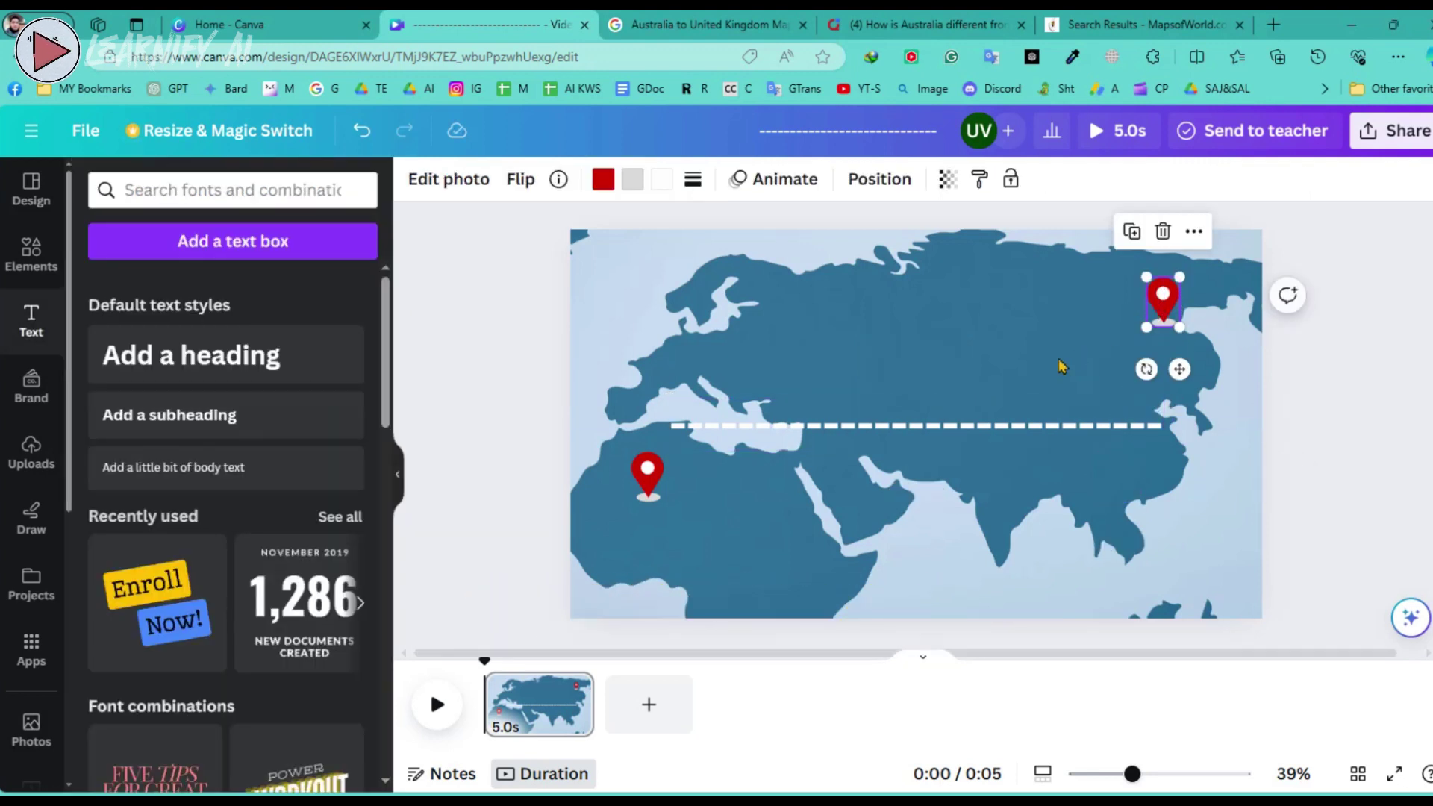
pyautogui.click(784, 435)
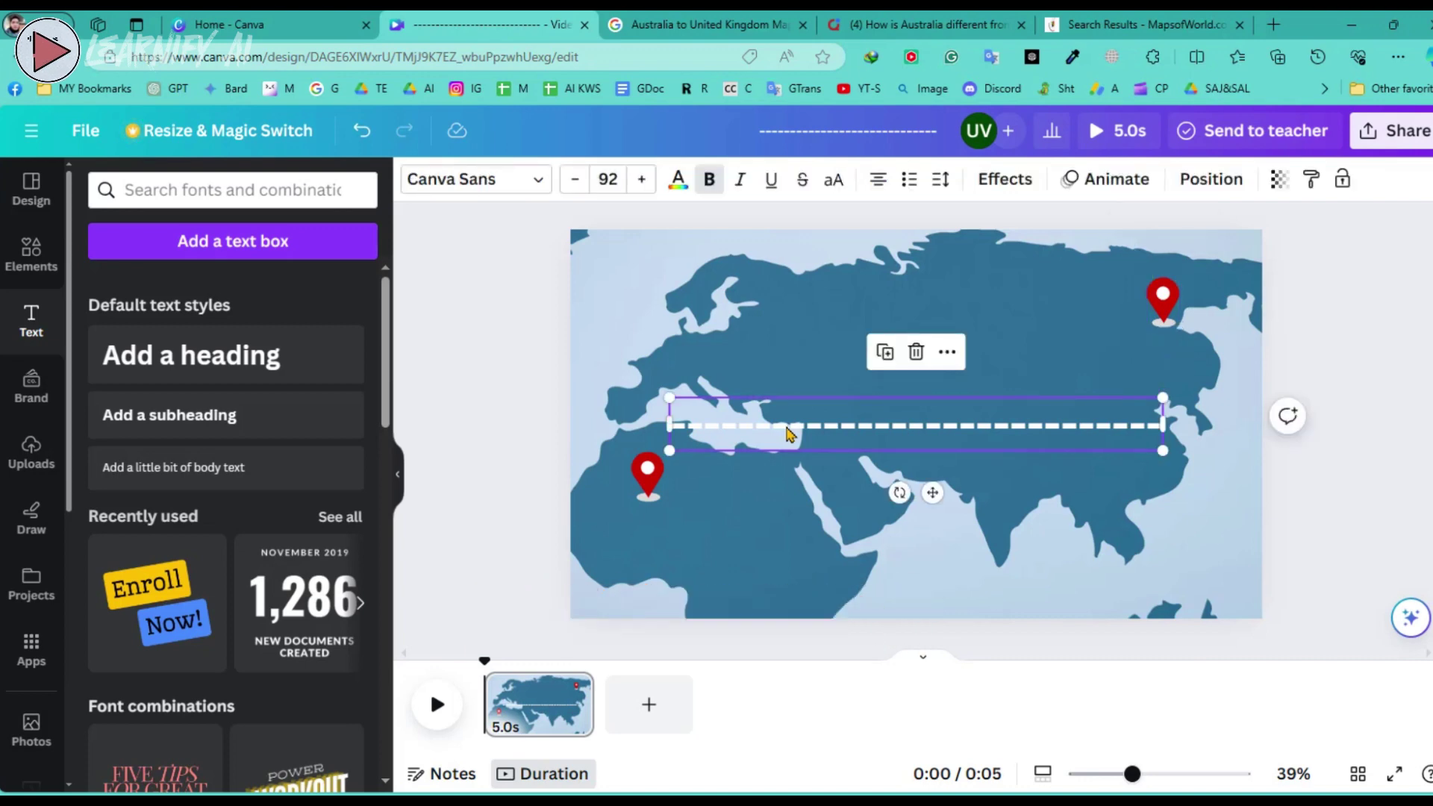
pyautogui.moveTo(900, 492); pyautogui.dragTo(922, 495)
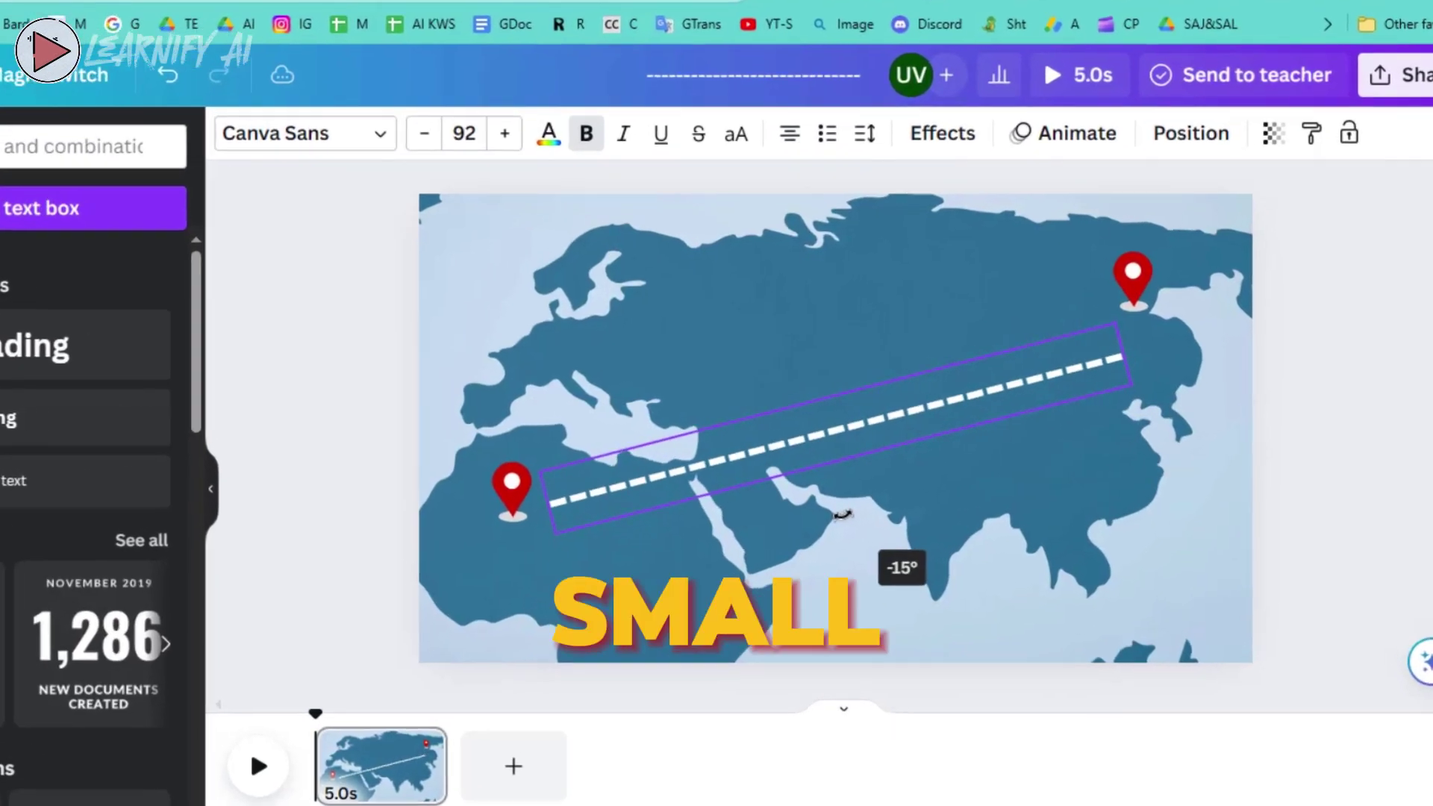
pyautogui.moveTo(842, 514); pyautogui.dragTo(842, 515)
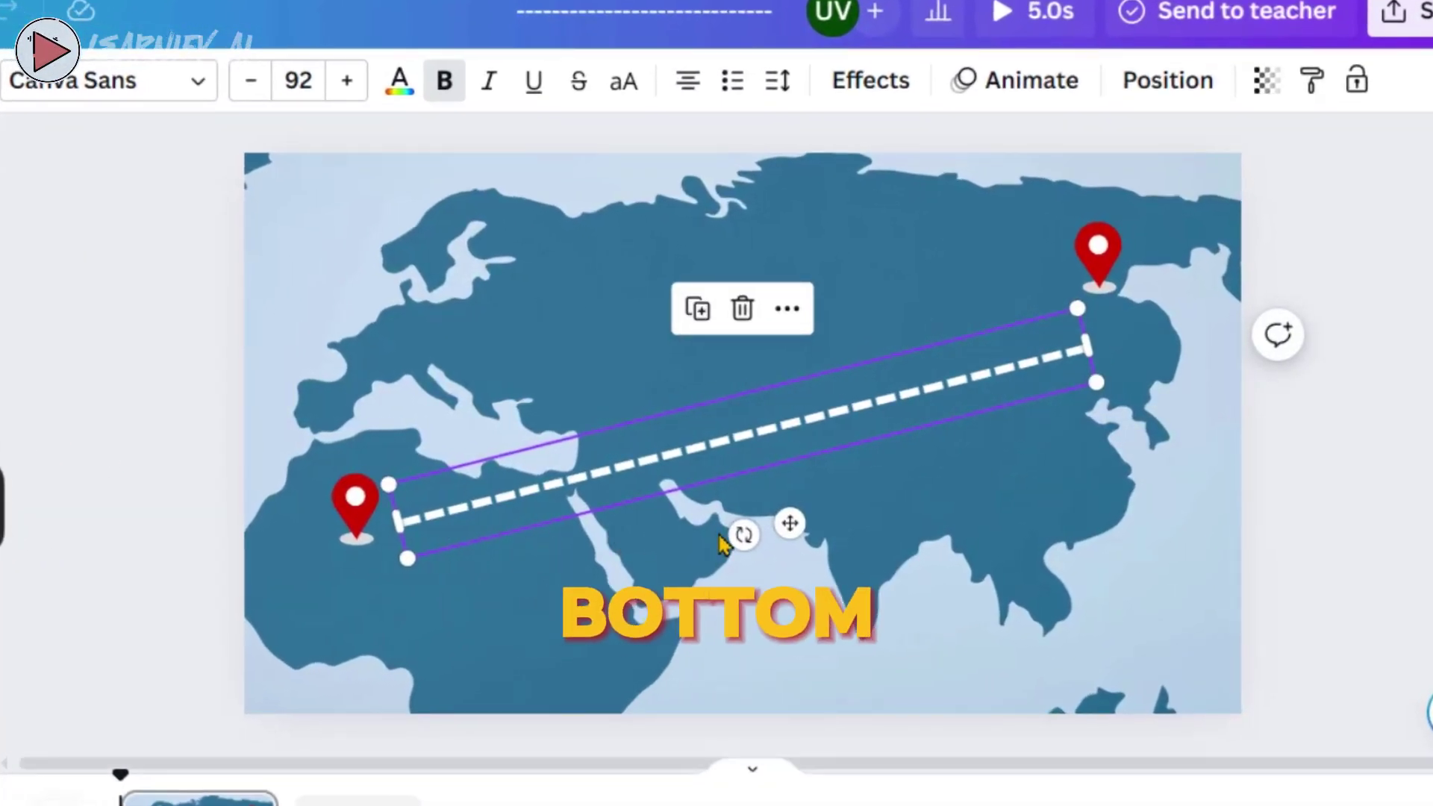
pyautogui.moveTo(744, 534); pyautogui.dragTo(758, 533)
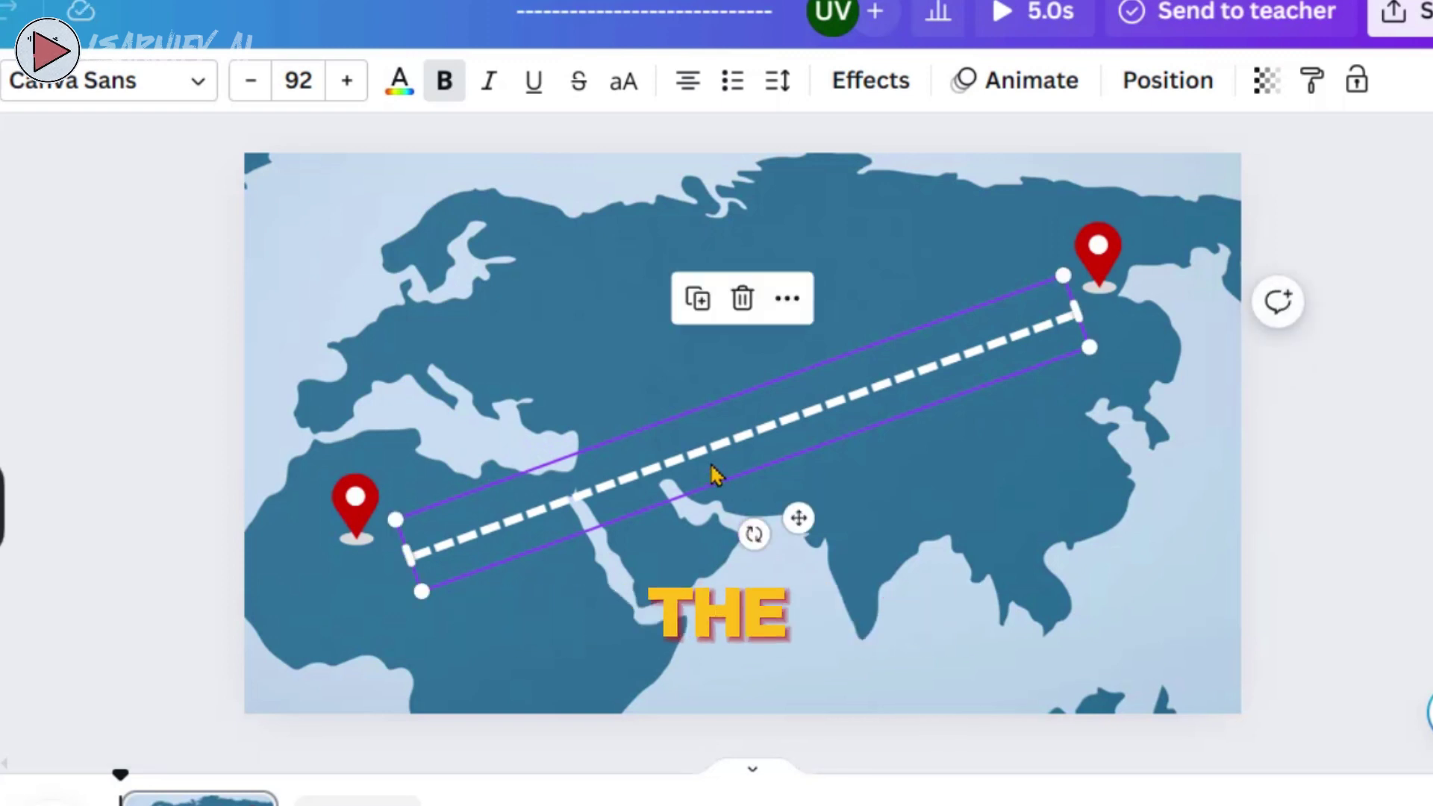
# Reposition and widen the dashed line and fine-tune its tilt so it runs from the African pin to the Asian pin.
pyautogui.moveTo(713, 472); pyautogui.dragTo(698, 447)
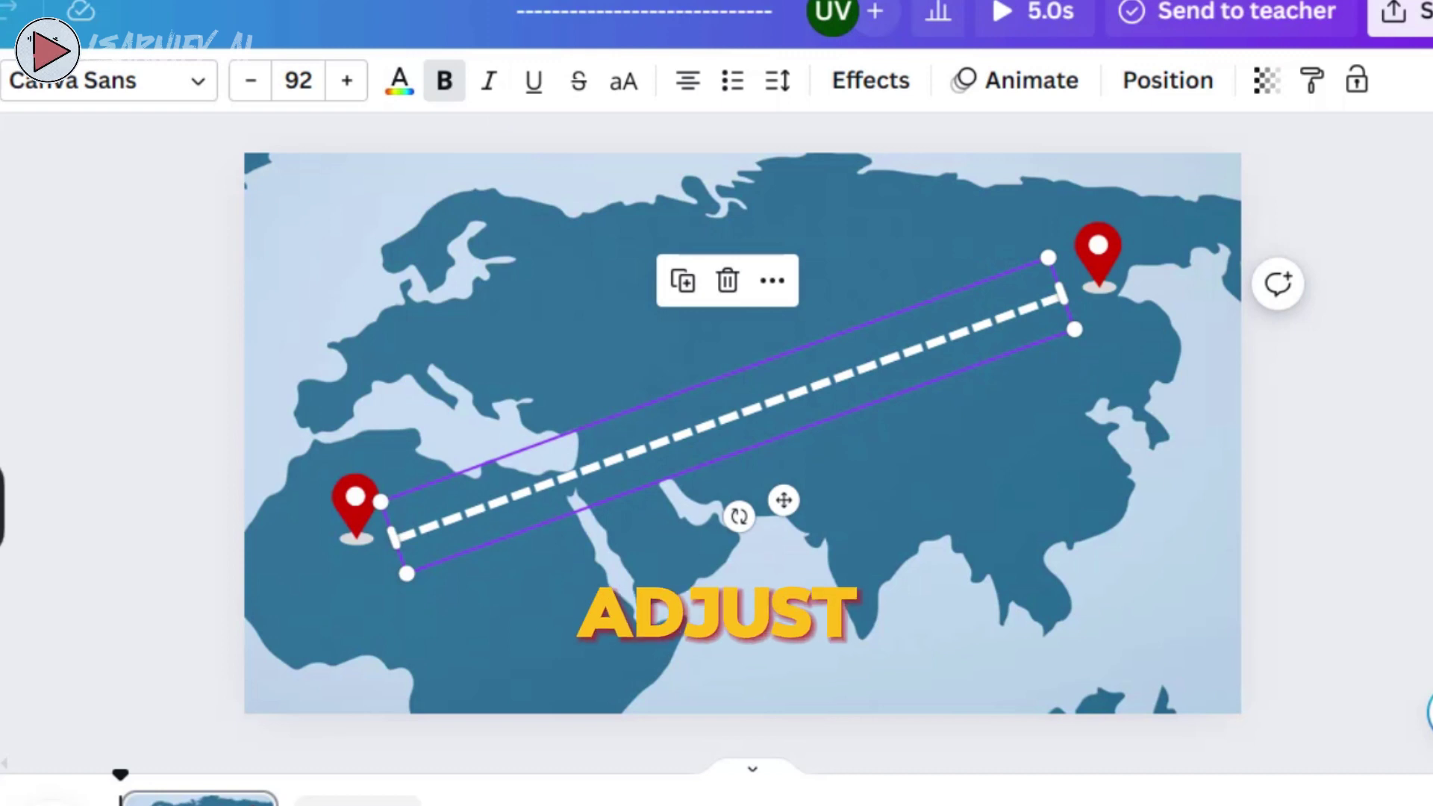
pyautogui.moveTo(442, 528); pyautogui.dragTo(478, 515)
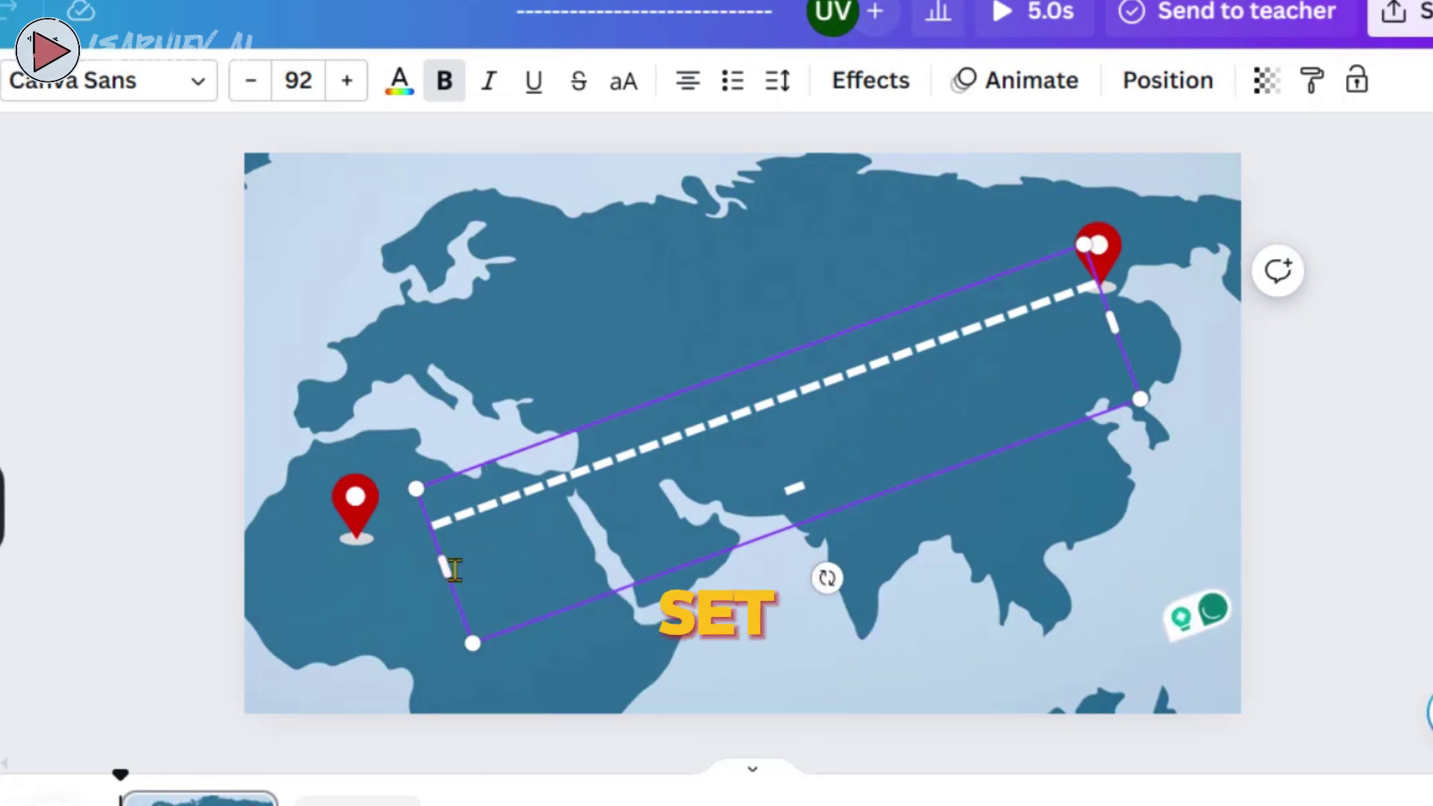
pyautogui.moveTo(425, 585); pyautogui.dragTo(356, 588)
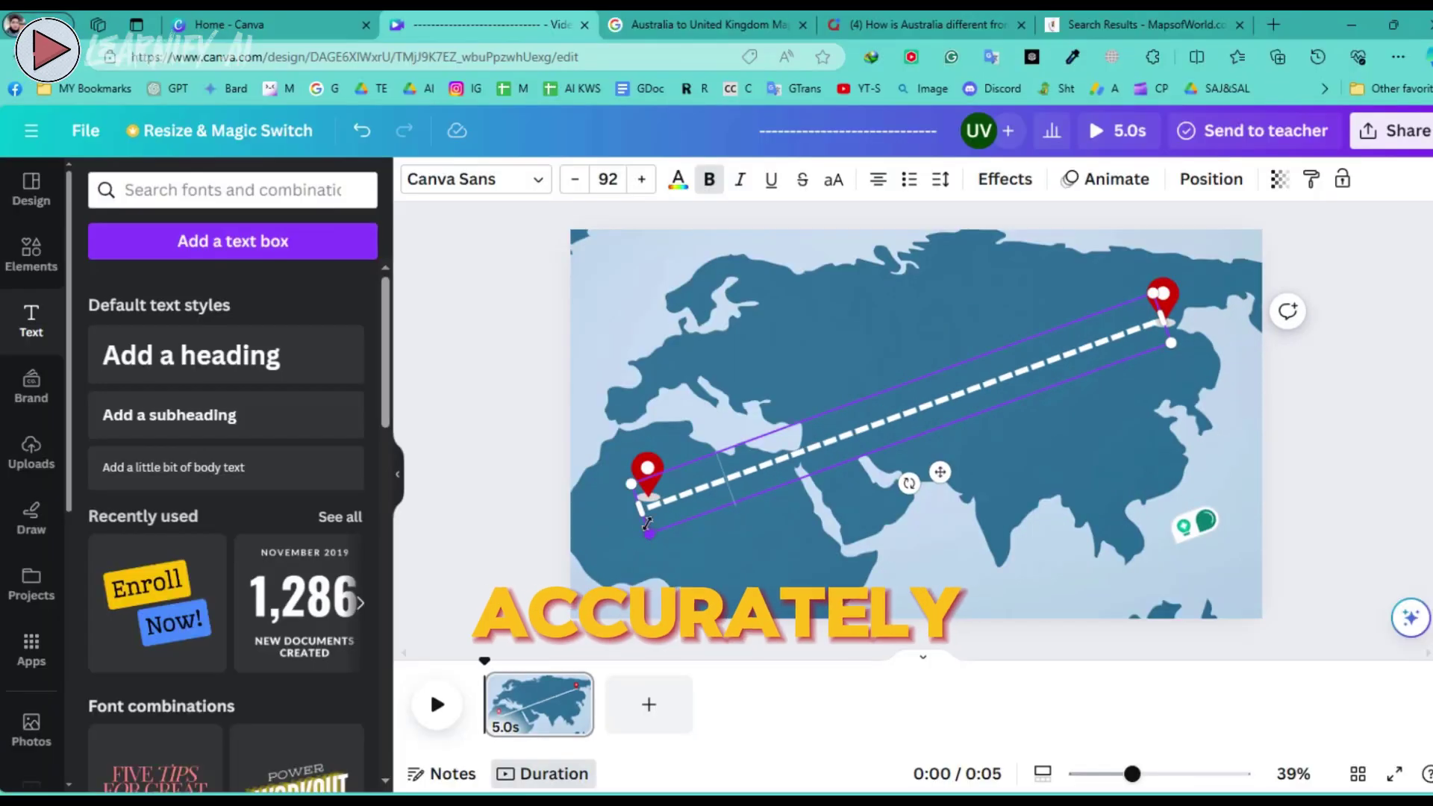
pyautogui.moveTo(732, 518)
pyautogui.mouseDown()
pyautogui.moveTo(765, 522)
pyautogui.moveTo(731, 519)
pyautogui.mouseUp()
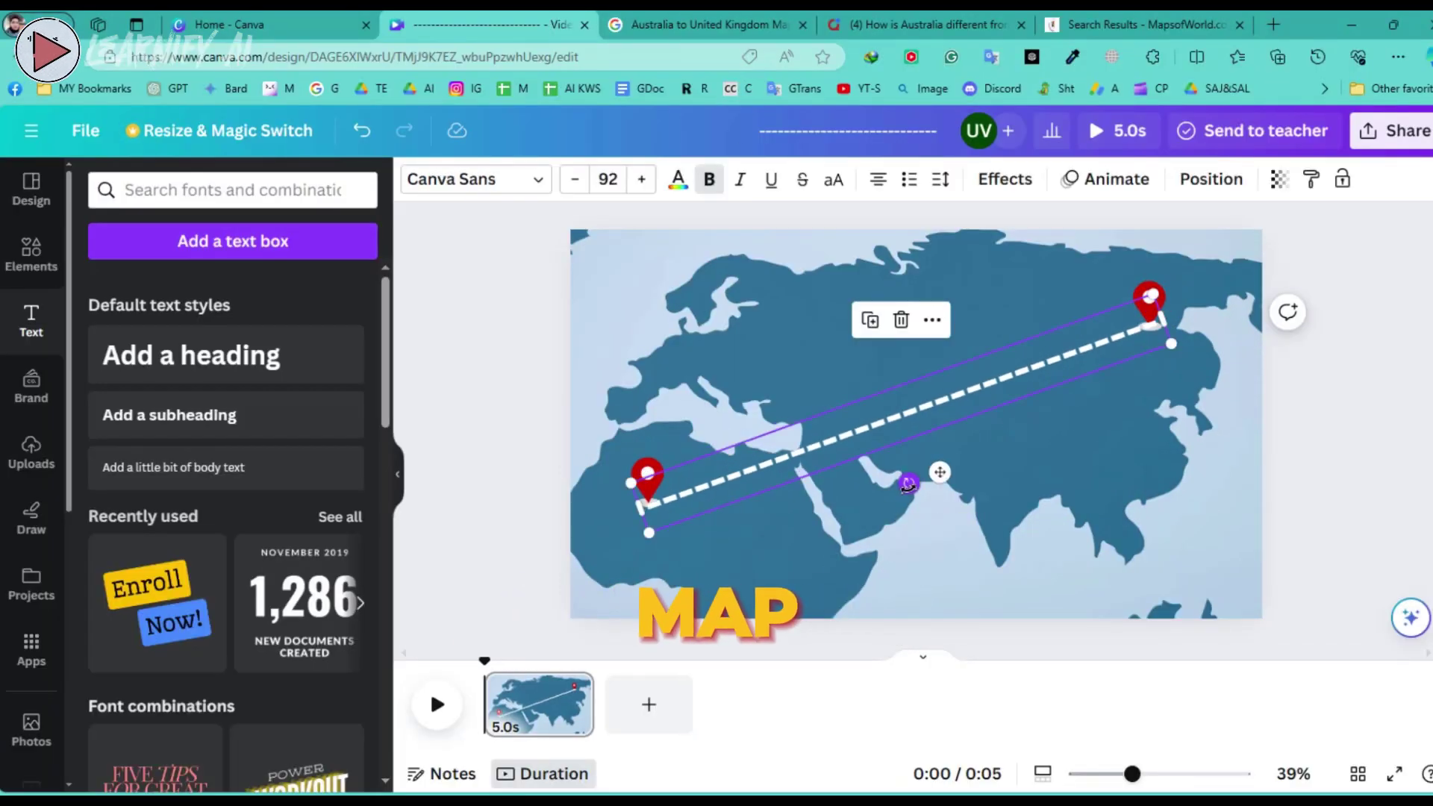
pyautogui.moveTo(908, 484)
pyautogui.mouseDown()
pyautogui.moveTo(900, 451)
pyautogui.moveTo(912, 470)
pyautogui.mouseUp()
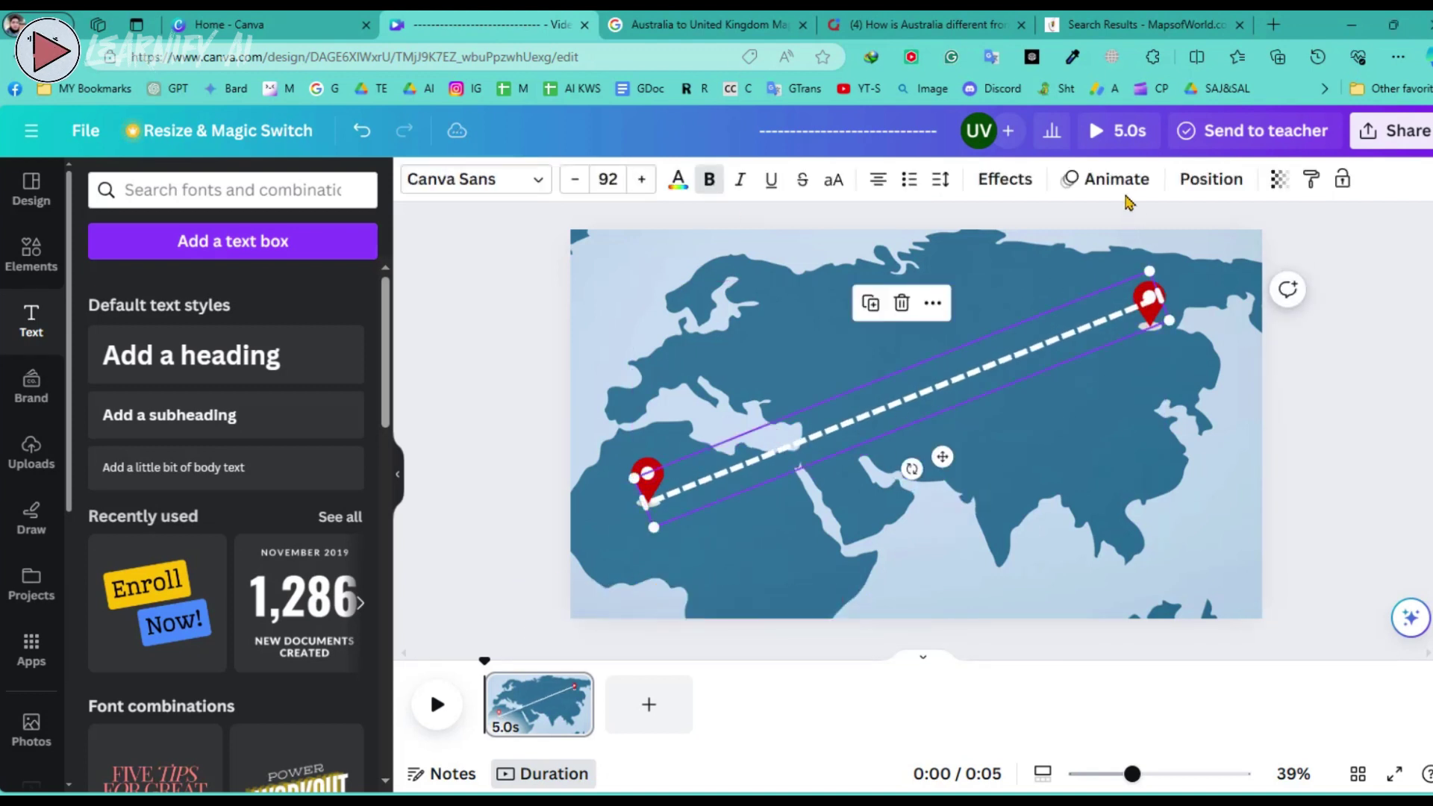
# Apply the Curve shape effect to the dashed line and set its curve to -23.
pyautogui.click(996, 180)
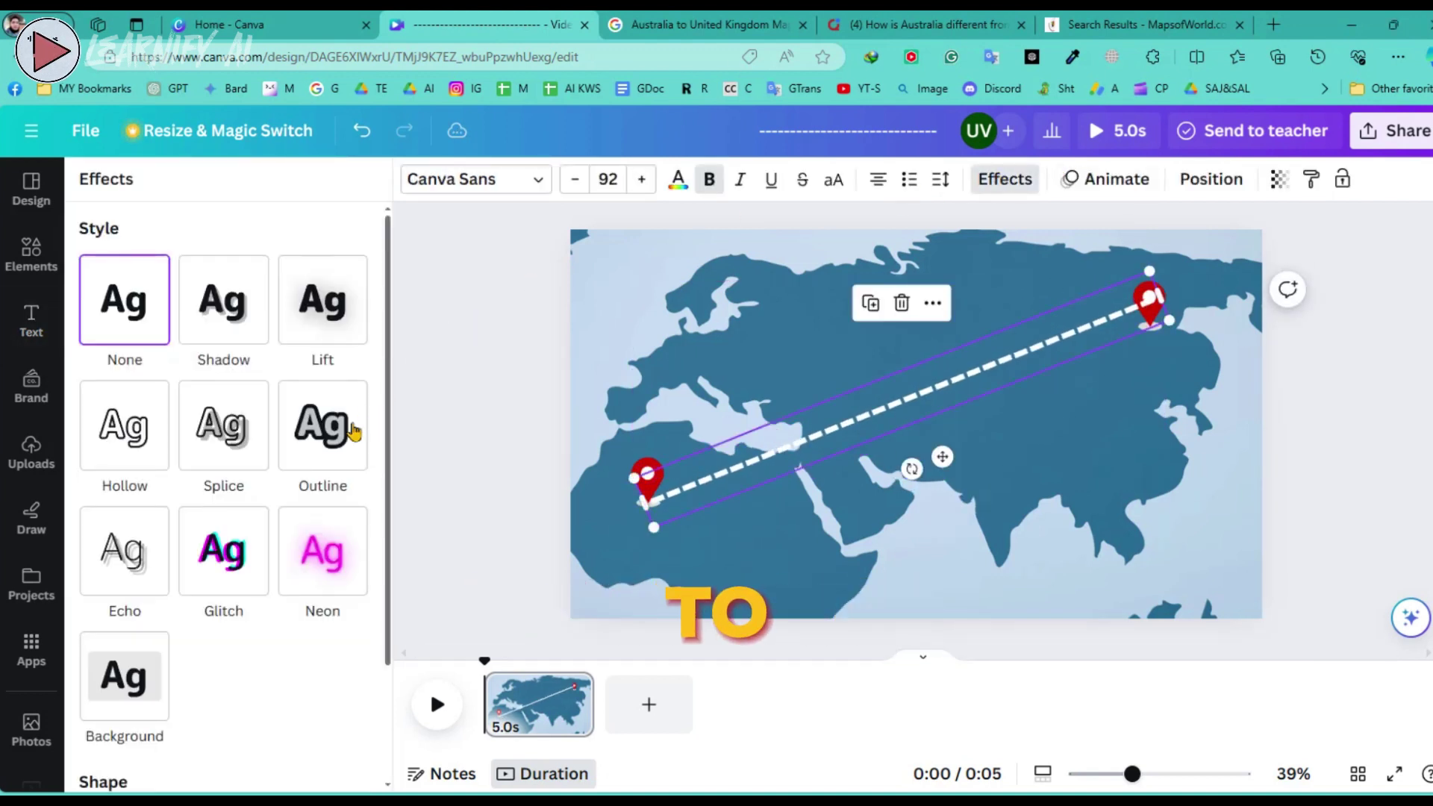
pyautogui.scroll(-2, 299, 597)
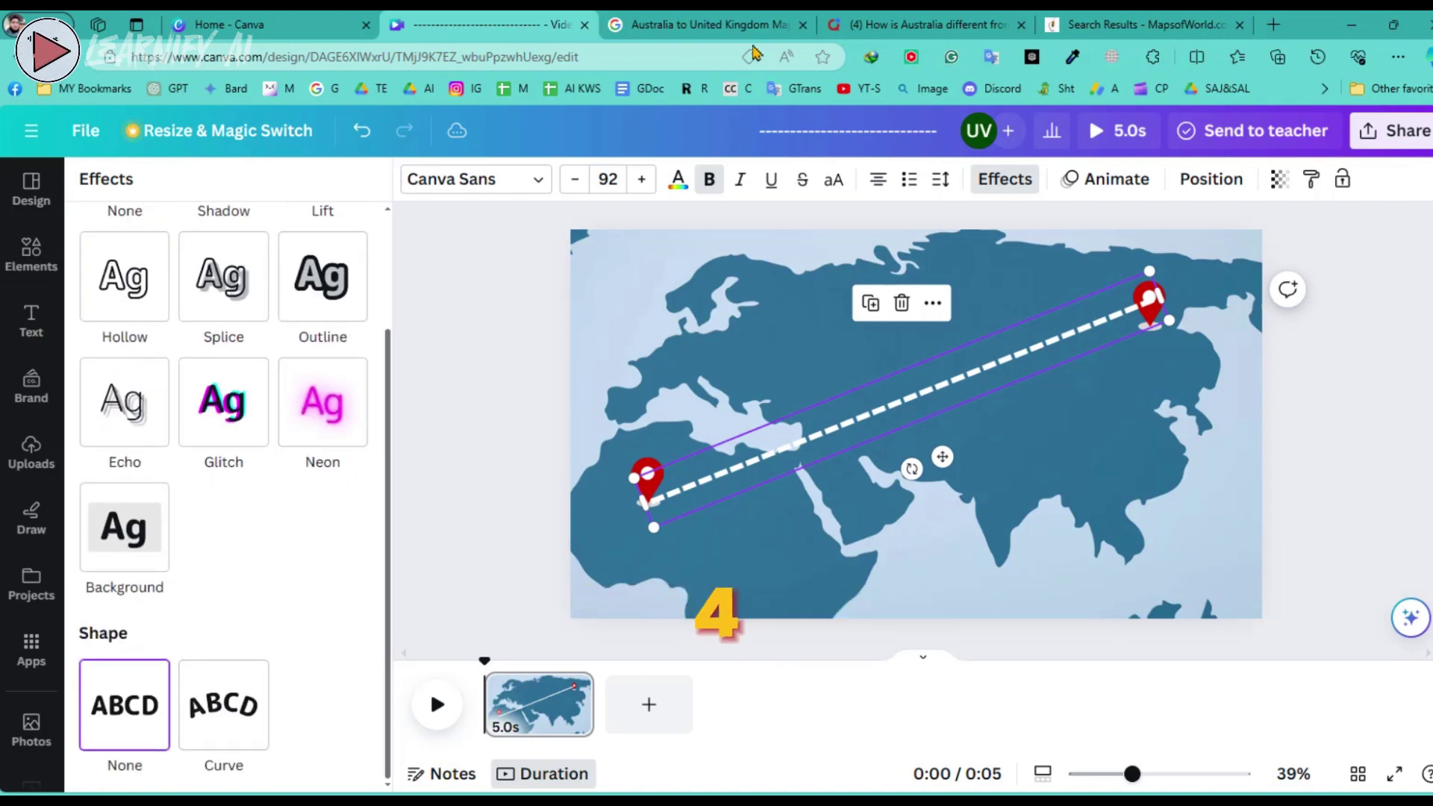
pyautogui.click(226, 735)
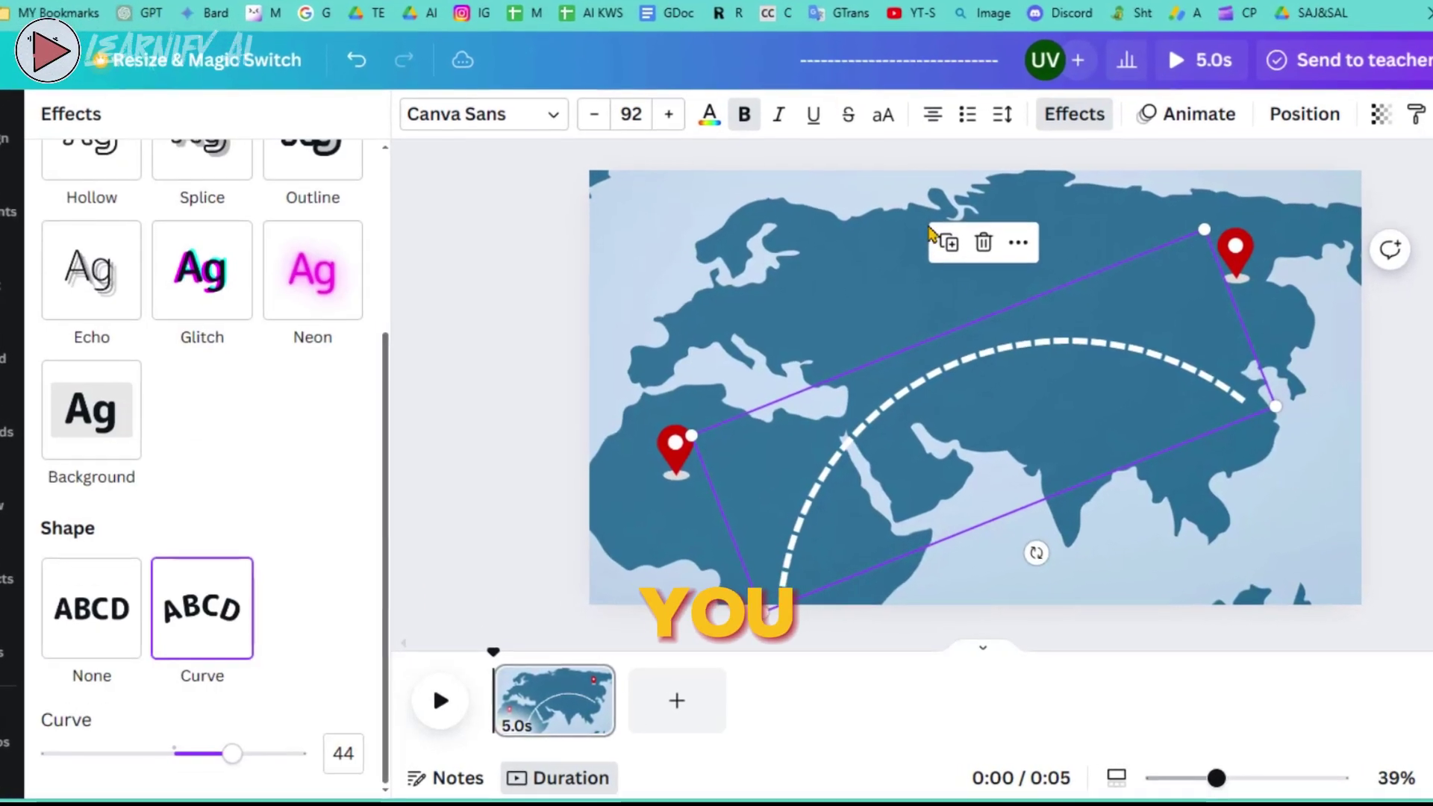
pyautogui.moveTo(1115, 363); pyautogui.dragTo(1114, 342)
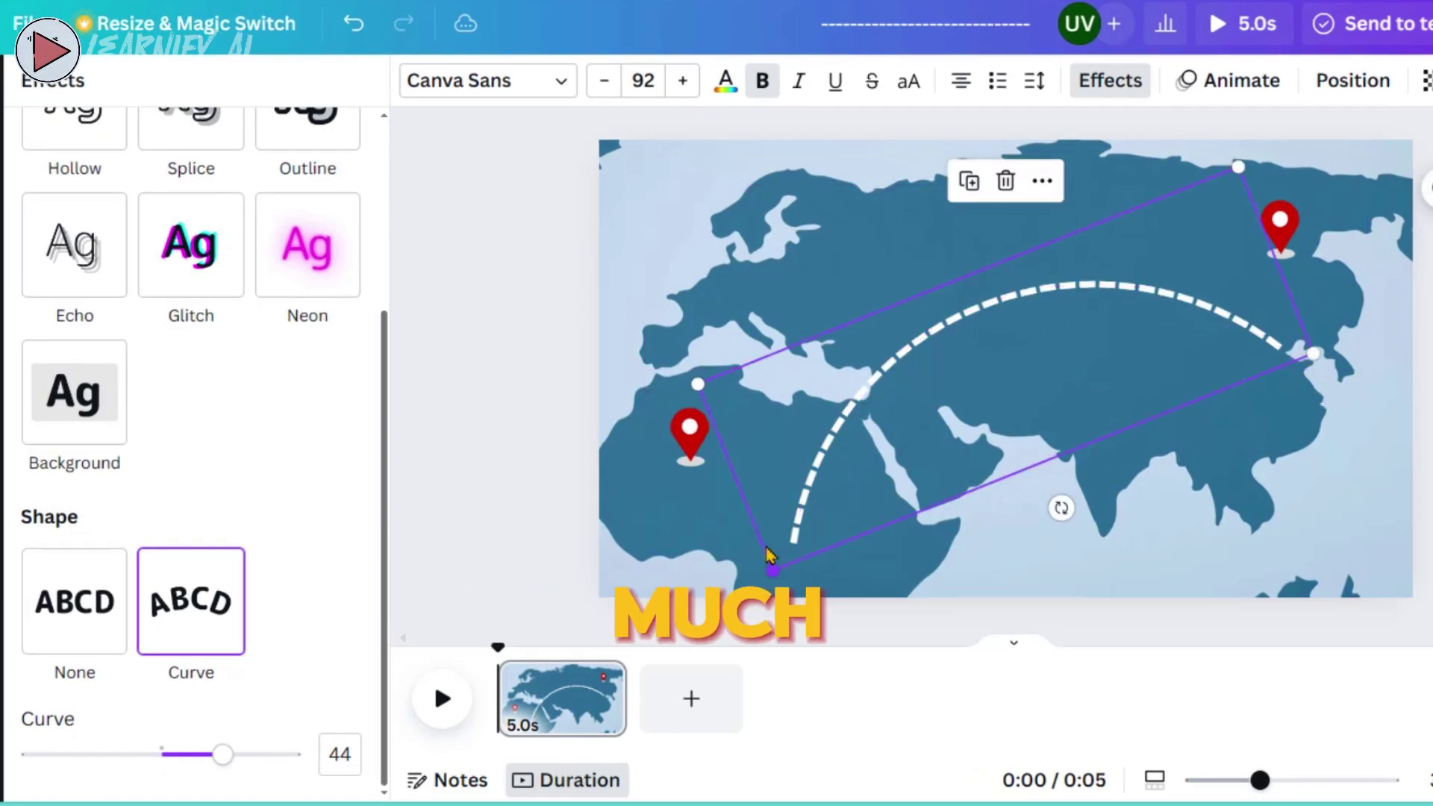
pyautogui.moveTo(792, 512); pyautogui.dragTo(781, 457)
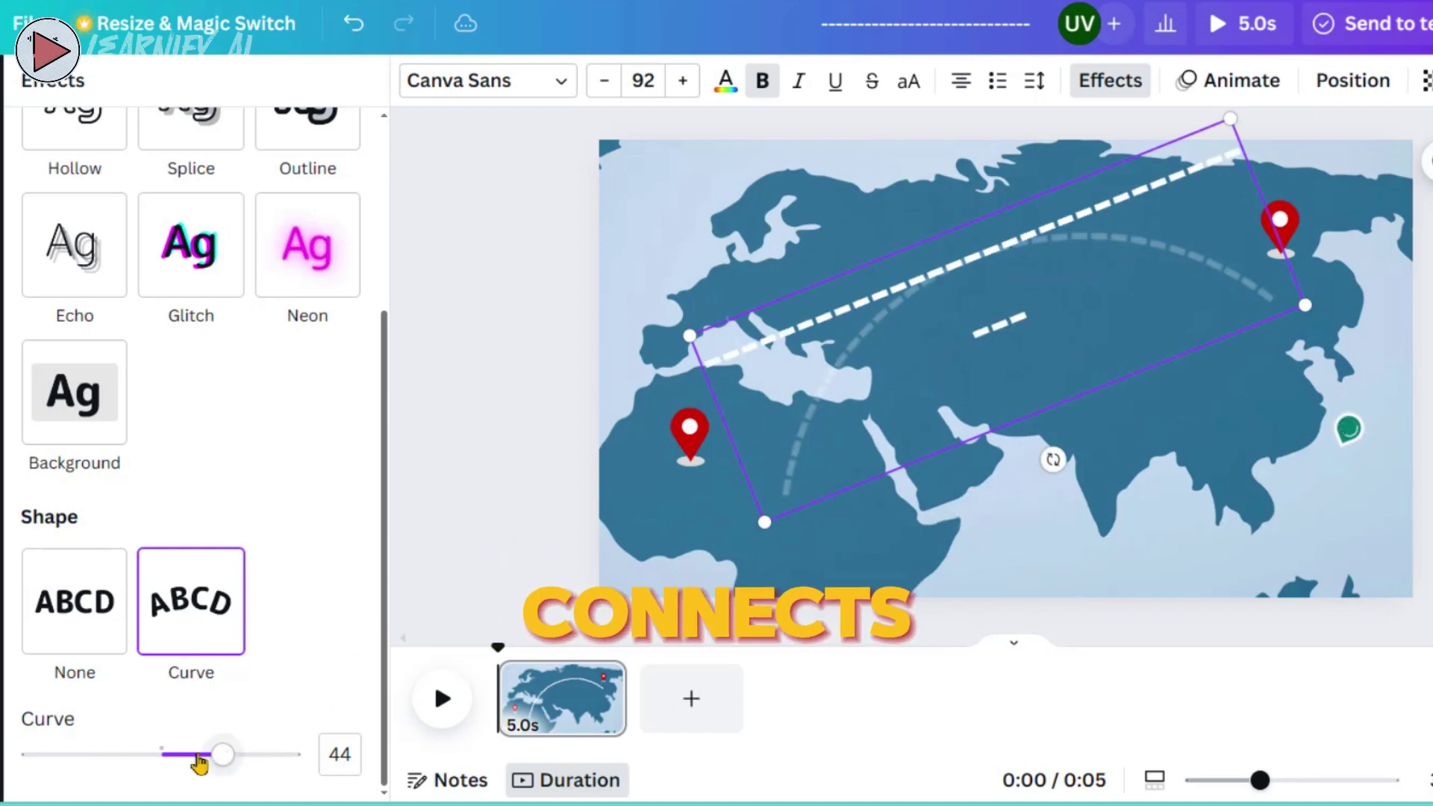
pyautogui.moveTo(200, 761); pyautogui.dragTo(131, 775)
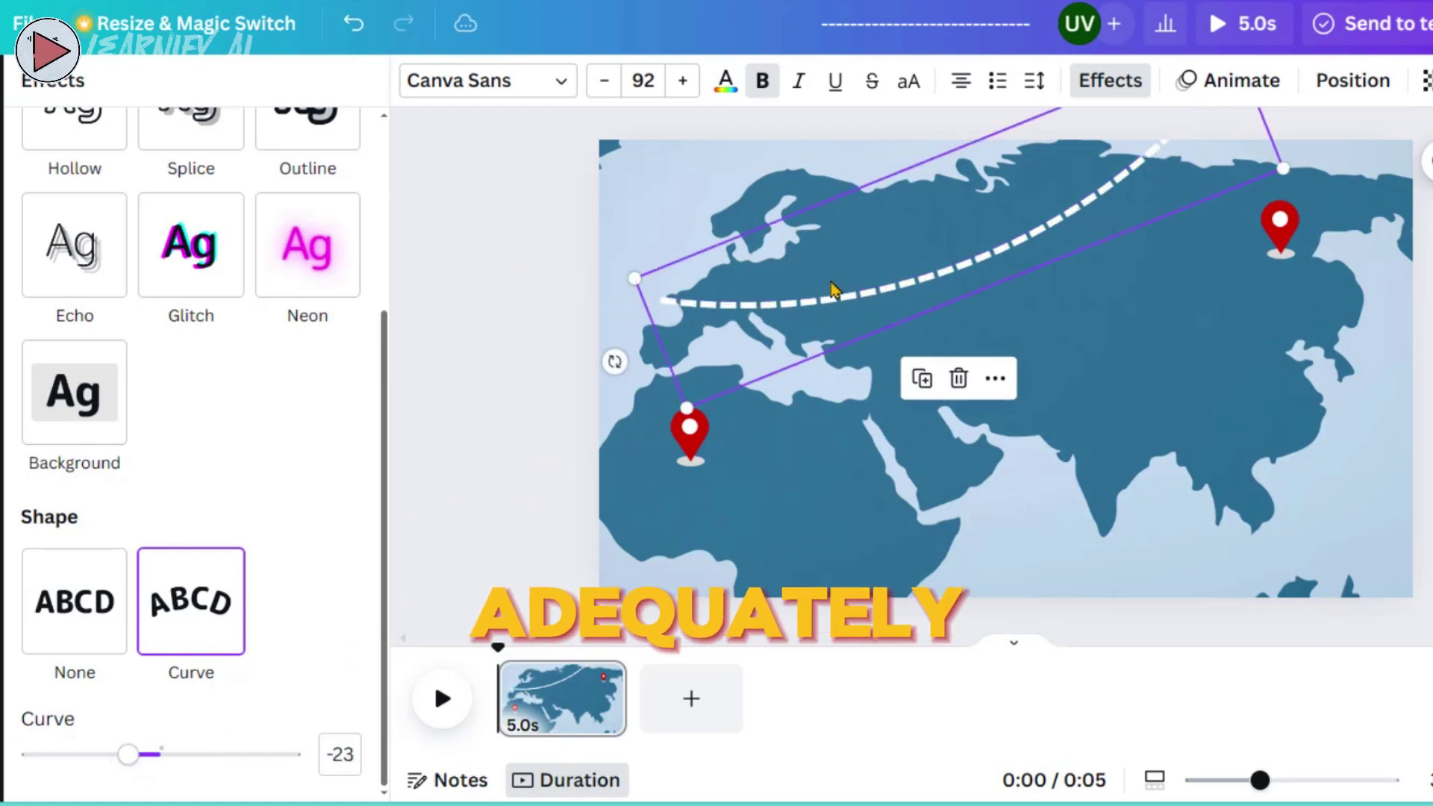
# Move the curved dashed line so its two ends meet the bases of the red pins, and deselect it.
pyautogui.moveTo(848, 298); pyautogui.dragTo(881, 424)
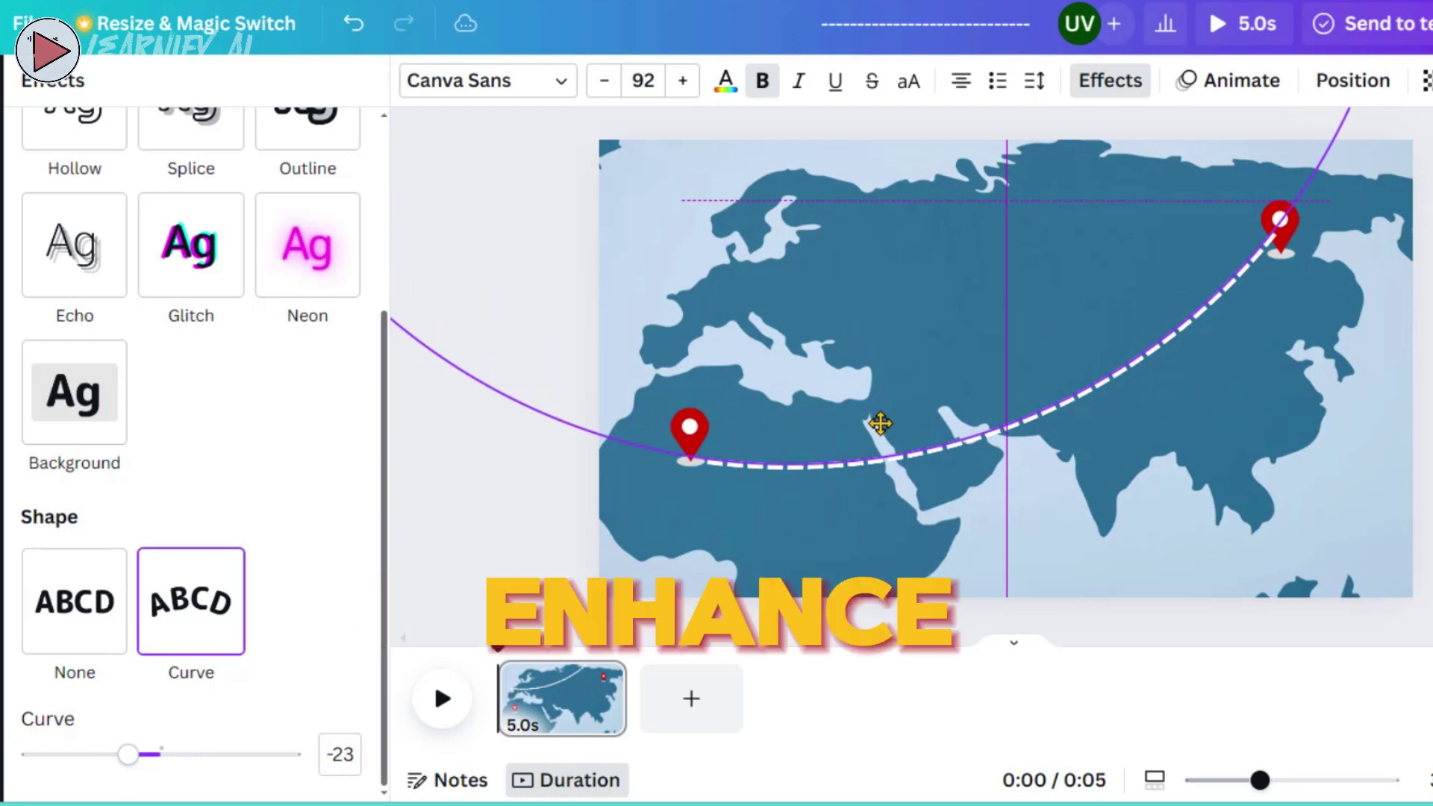
pyautogui.moveTo(881, 423); pyautogui.dragTo(881, 423)
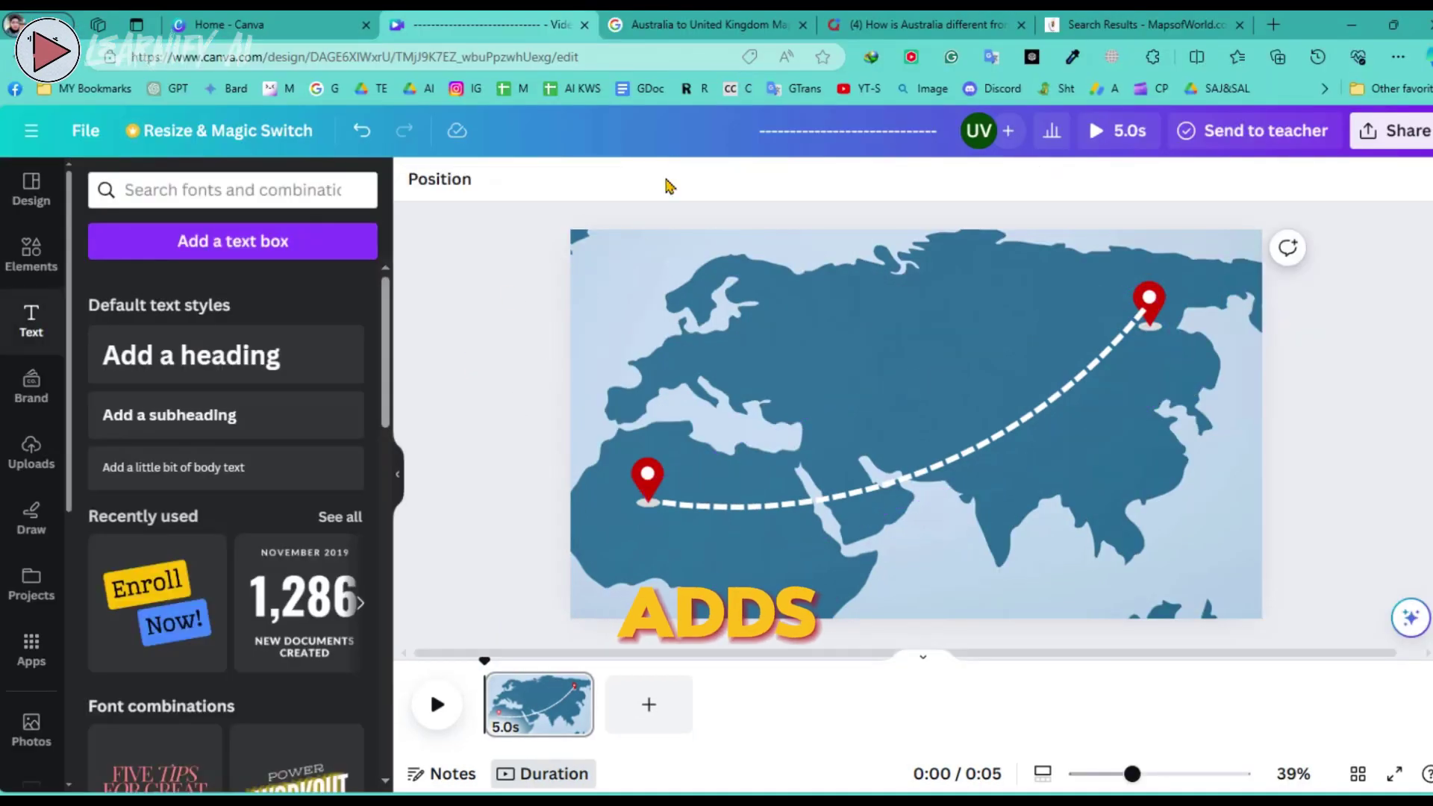
pyautogui.click(521, 372)
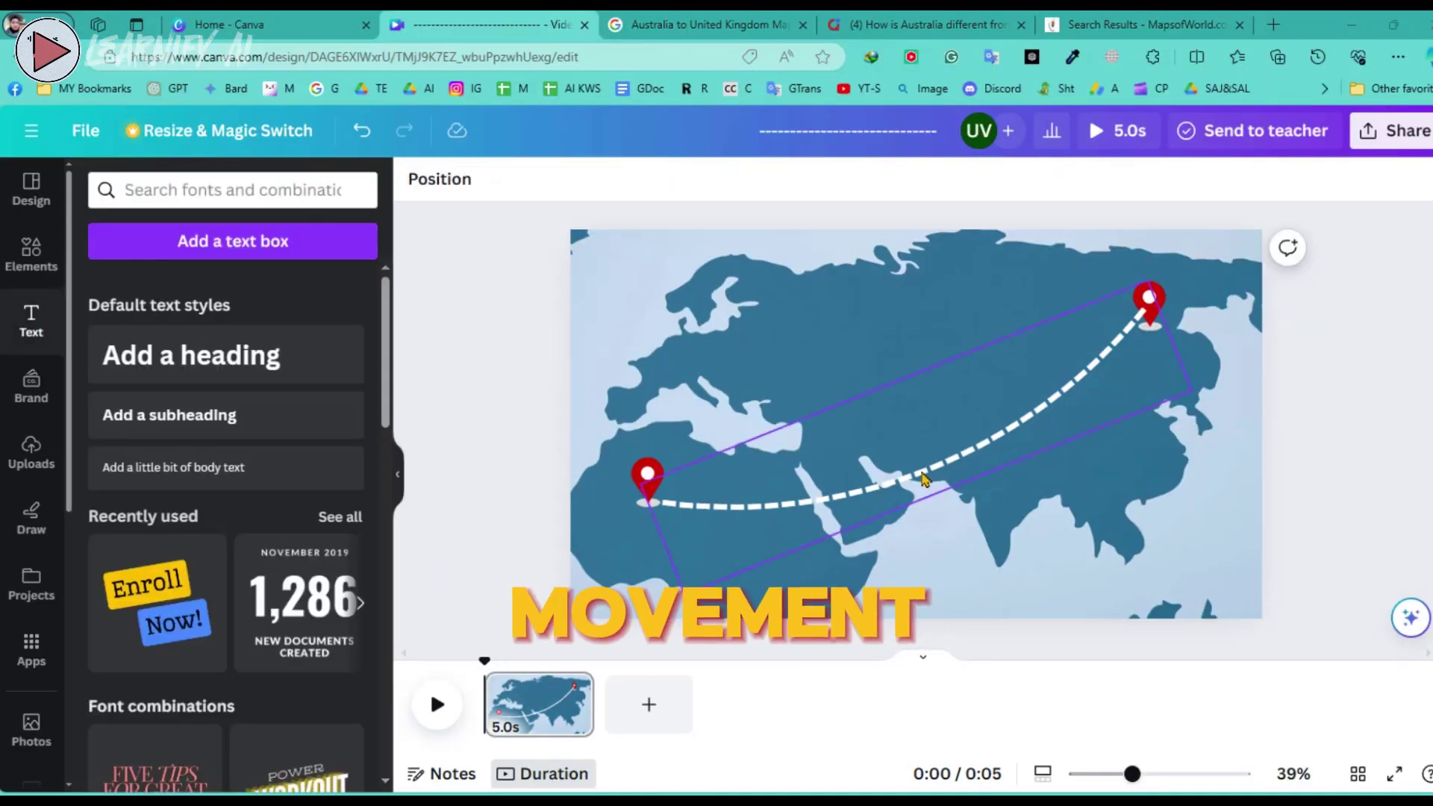
# Apply the Wipe text animation to the curved dashed line, slow its speed down, and set its direction to left.
pyautogui.click(866, 476)
pyautogui.click(1102, 188)
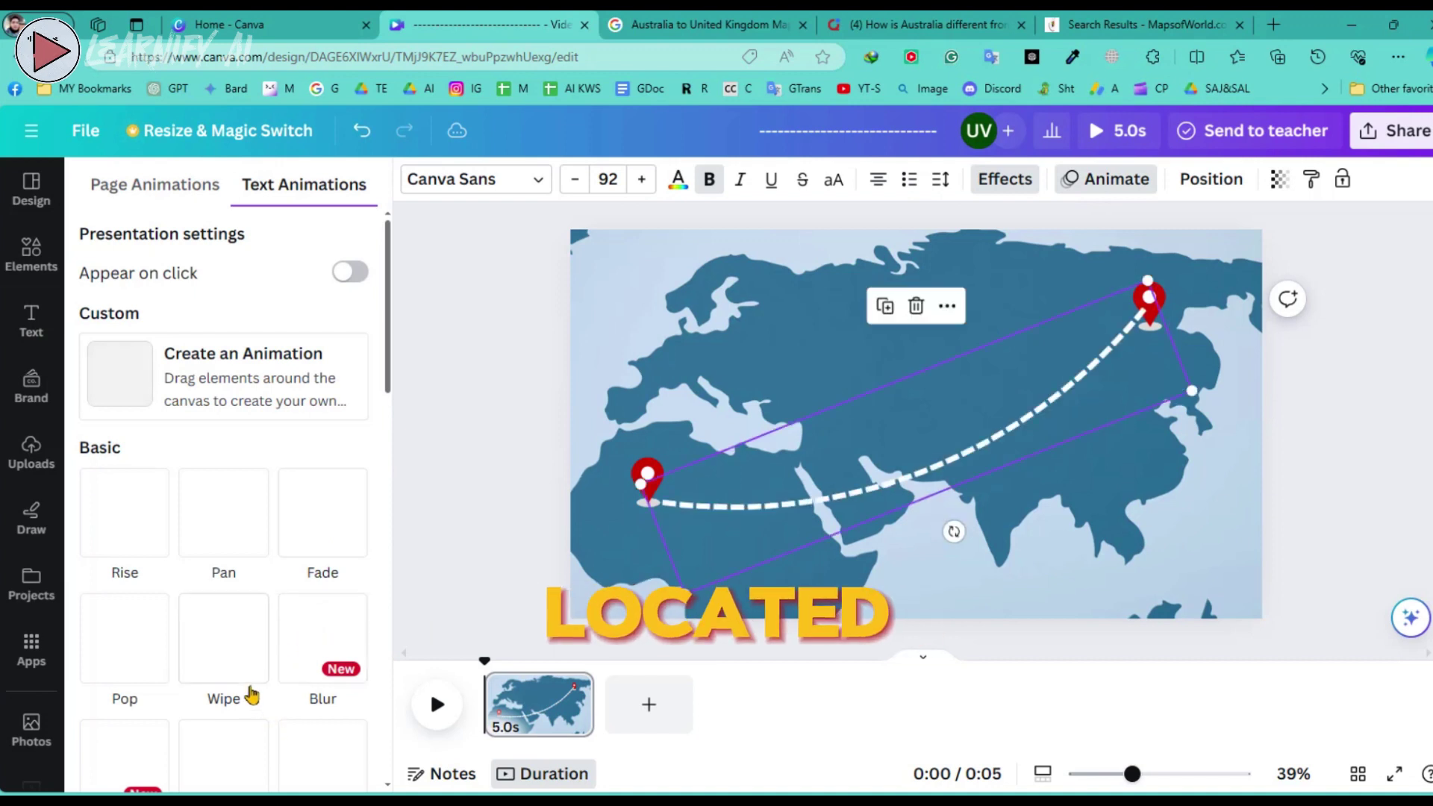
pyautogui.click(231, 649)
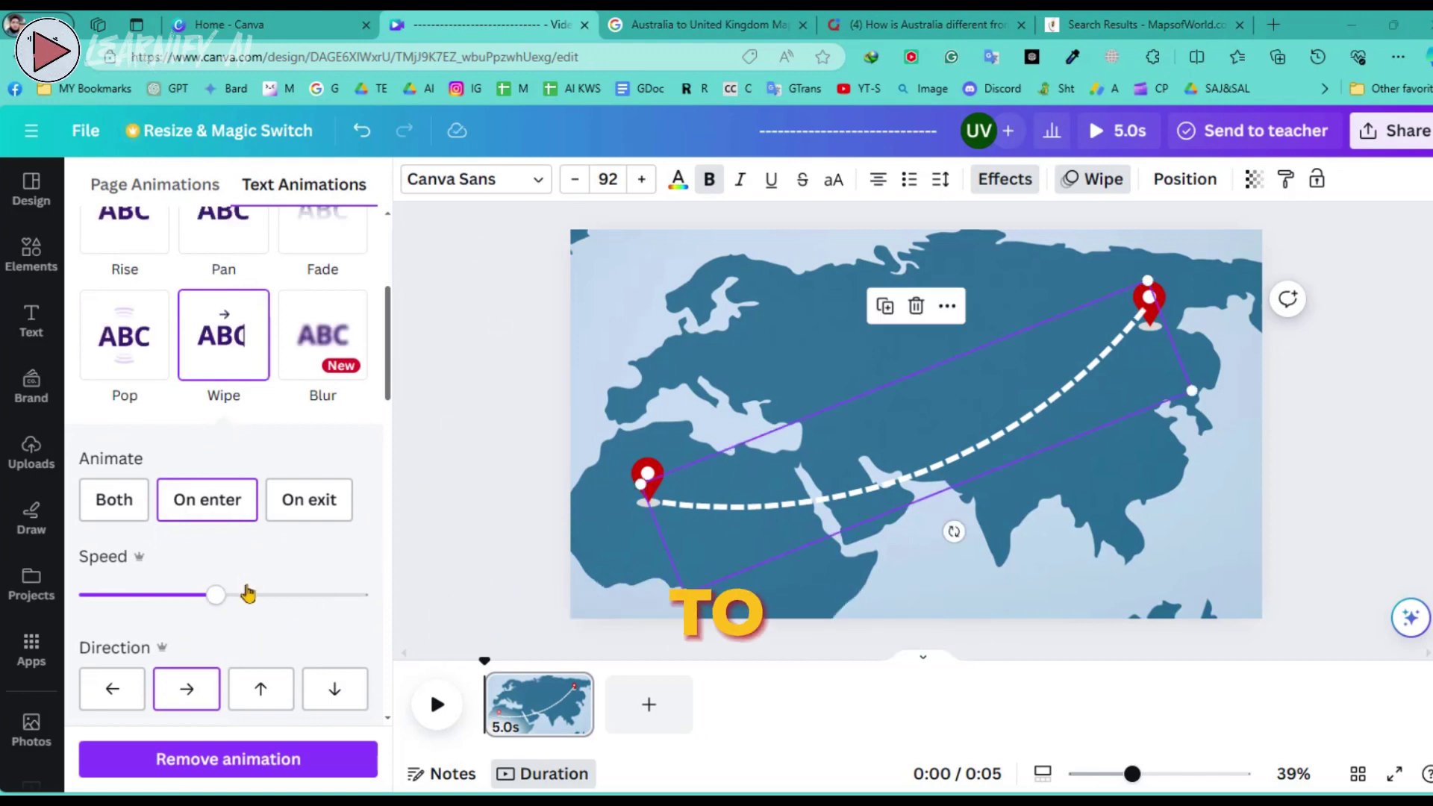
pyautogui.moveTo(218, 601); pyautogui.dragTo(152, 612)
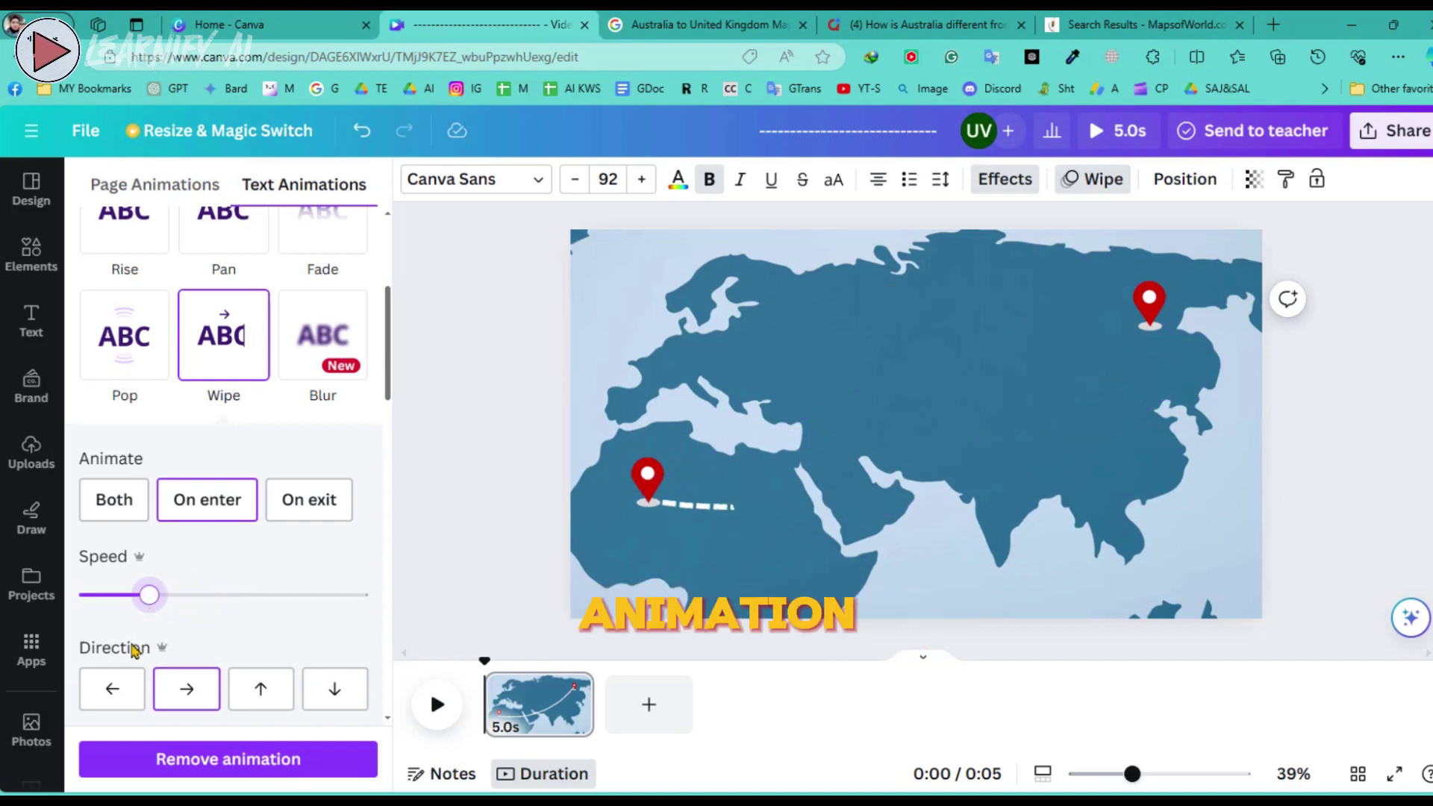
pyautogui.click(108, 692)
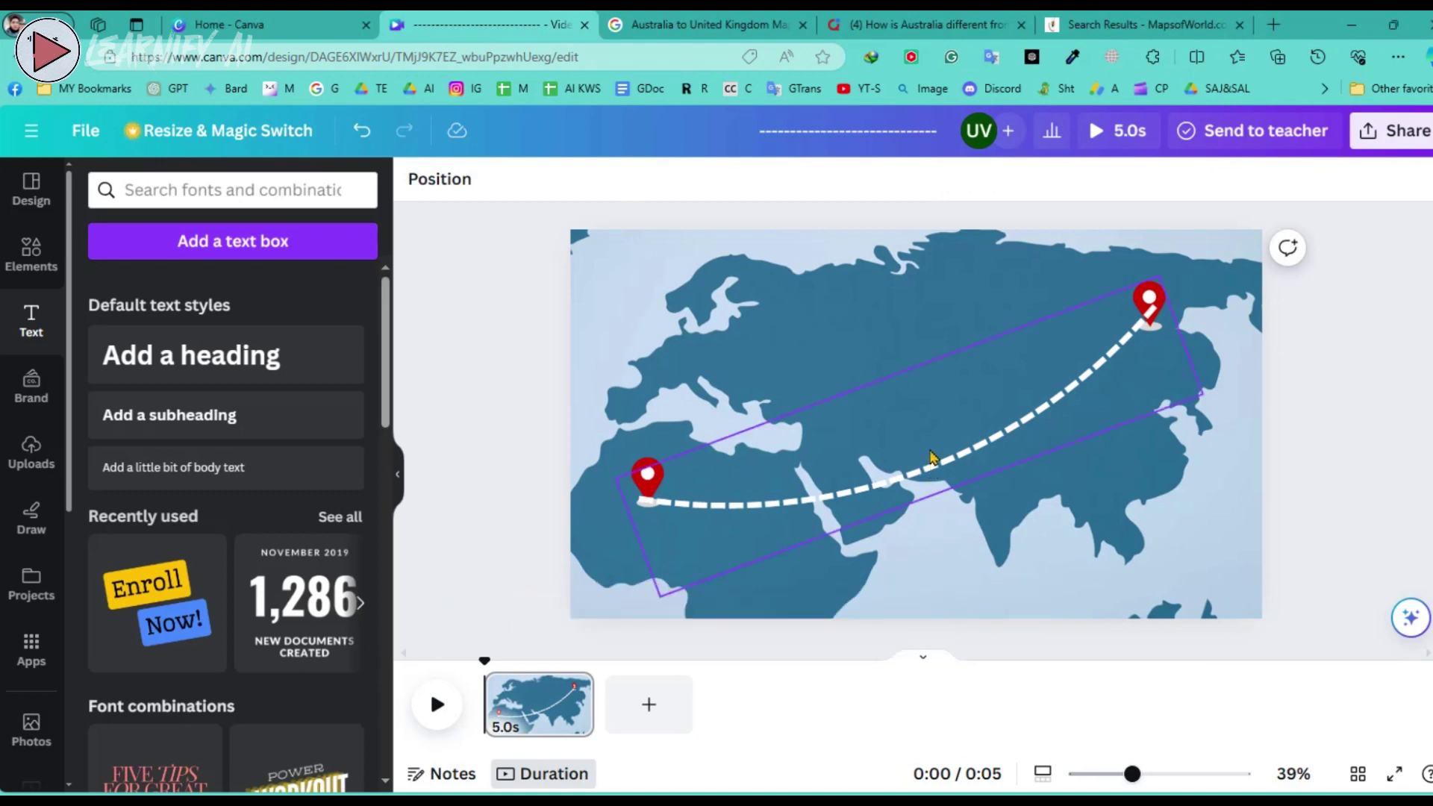
# Reorder the layers so the dashed line lies below both red pins and above the map photo, and deselect it.
pyautogui.click(933, 457)
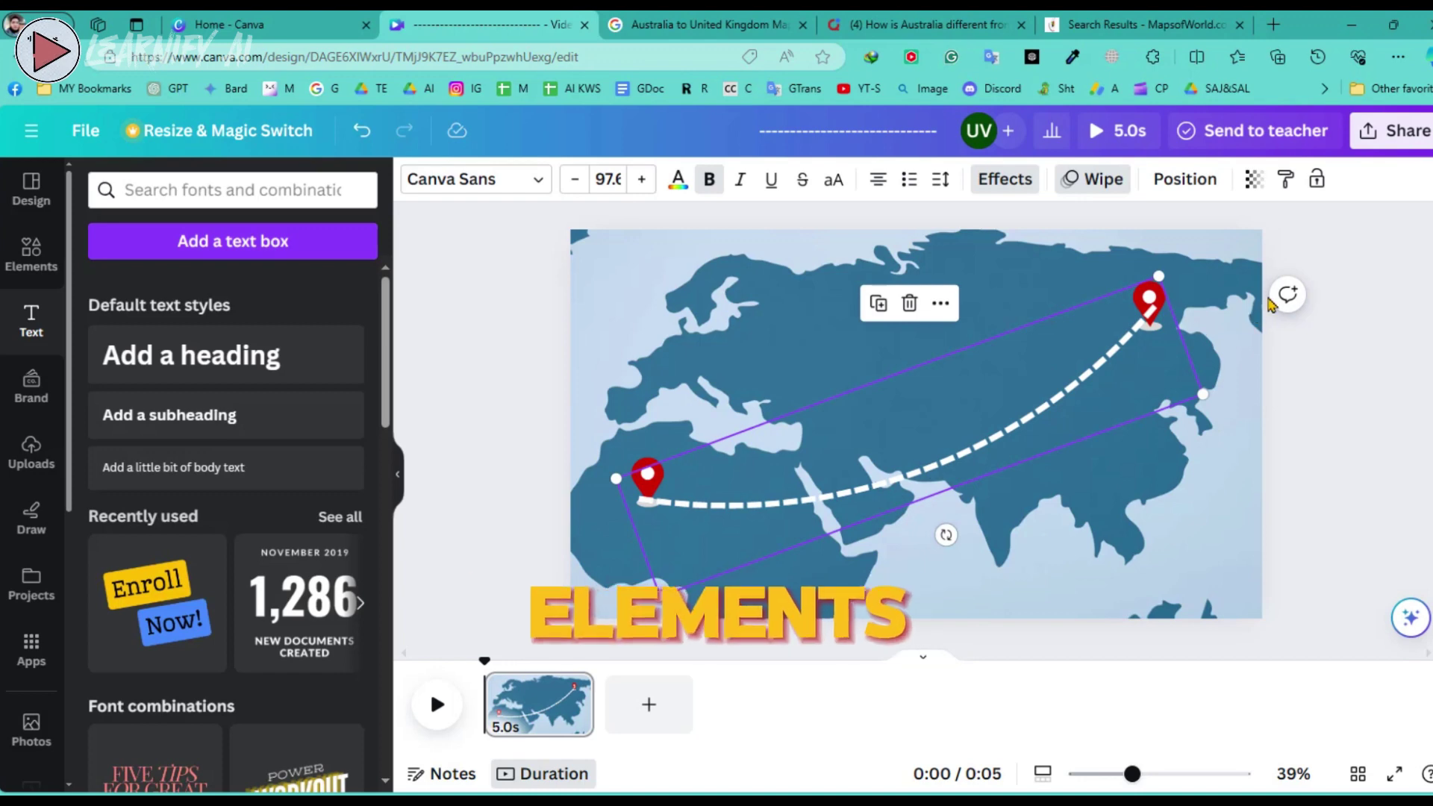
pyautogui.click(1189, 183)
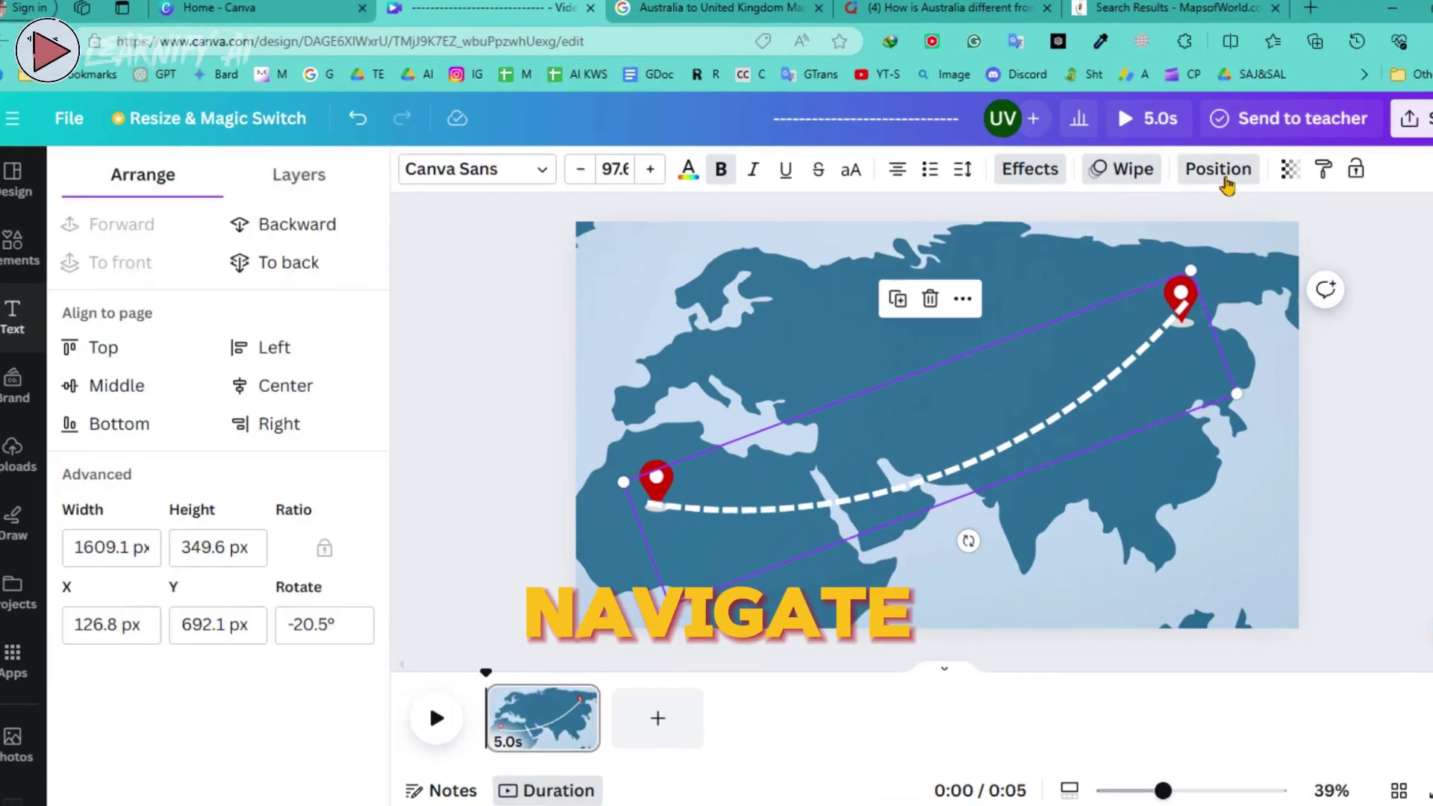
pyautogui.click(285, 176)
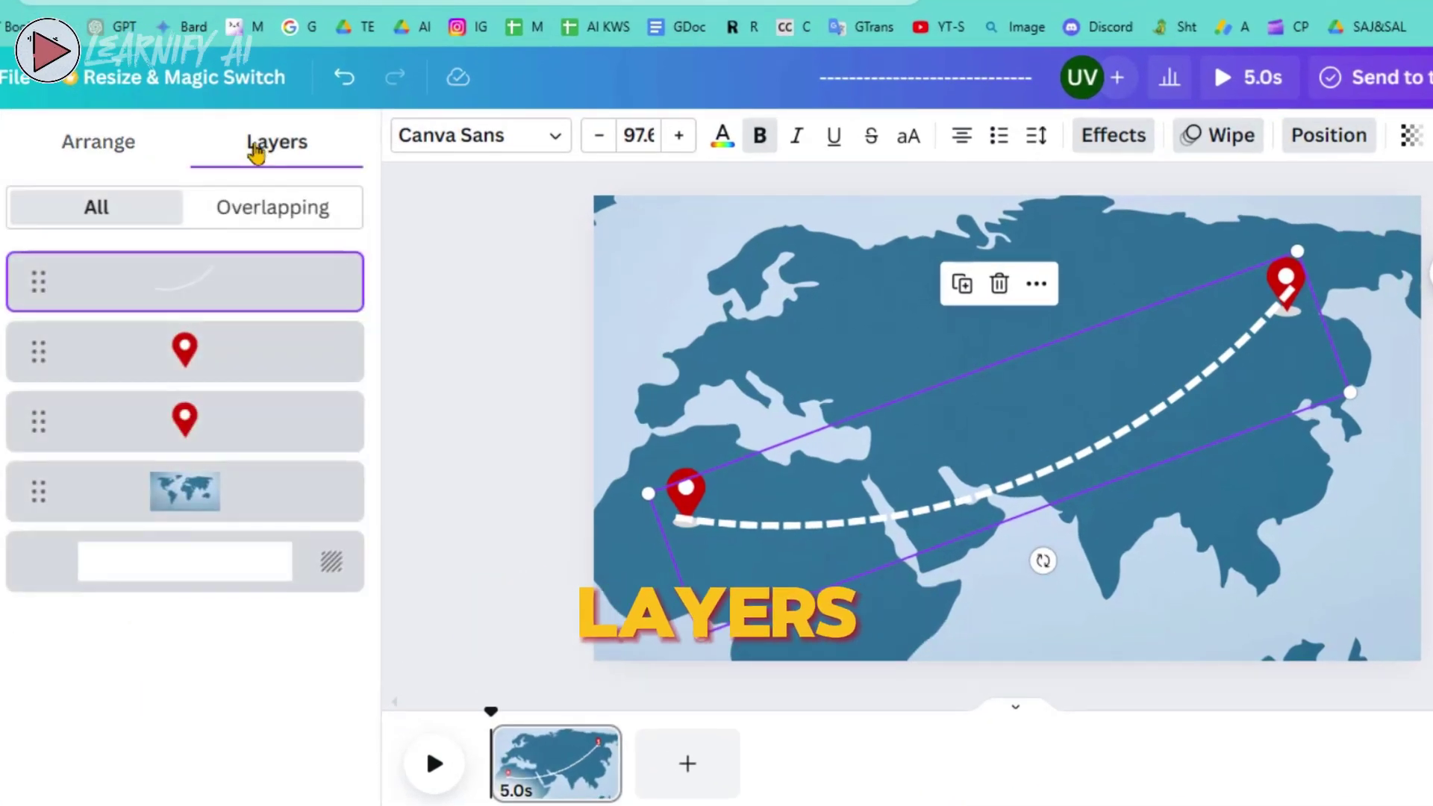
pyautogui.moveTo(202, 286); pyautogui.dragTo(189, 436)
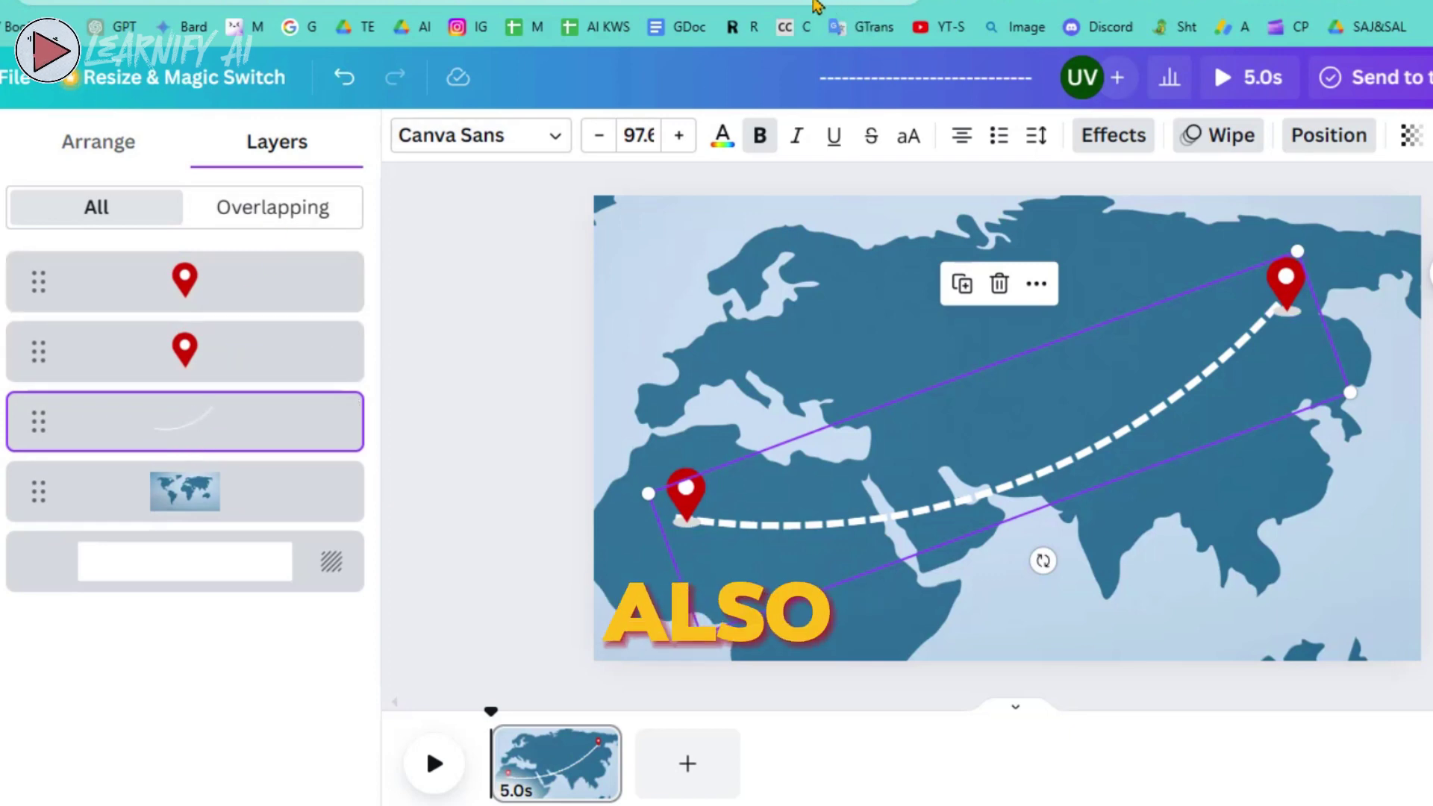
pyautogui.click(749, 168)
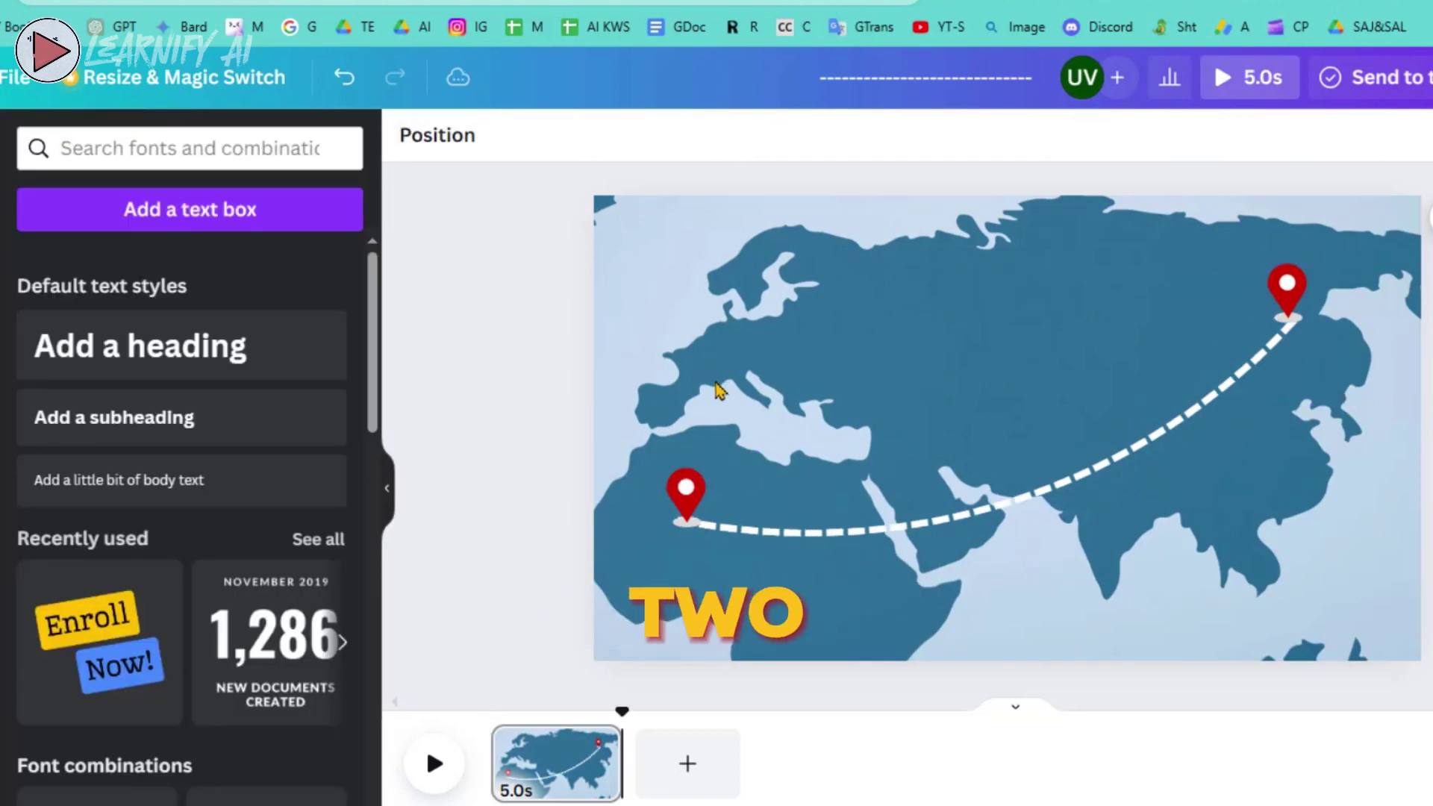
# Apply the Pop animation to the African pin at a slower speed, and select the Asian pin for the same animation.
pyautogui.click(690, 489)
pyautogui.click(860, 142)
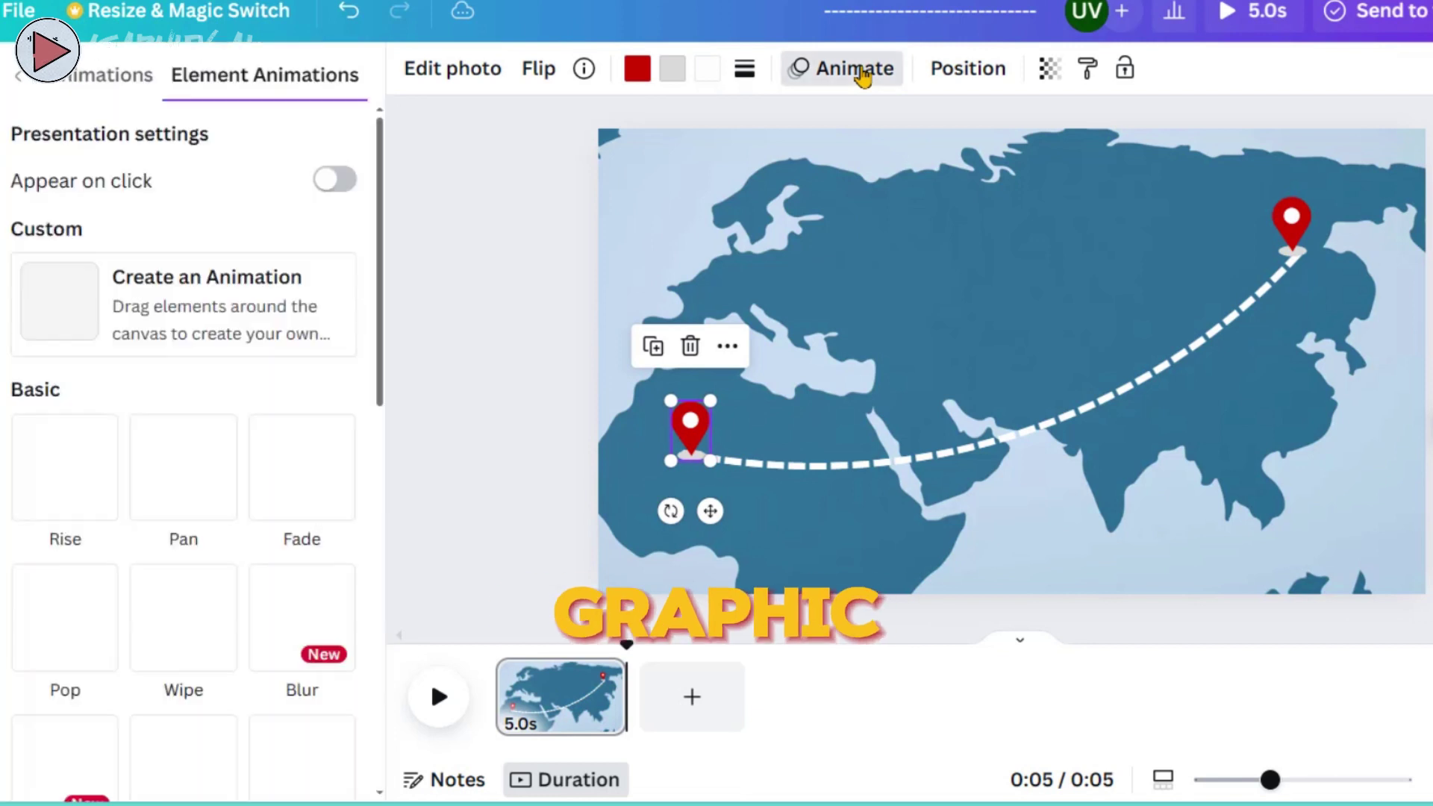
pyautogui.click(68, 639)
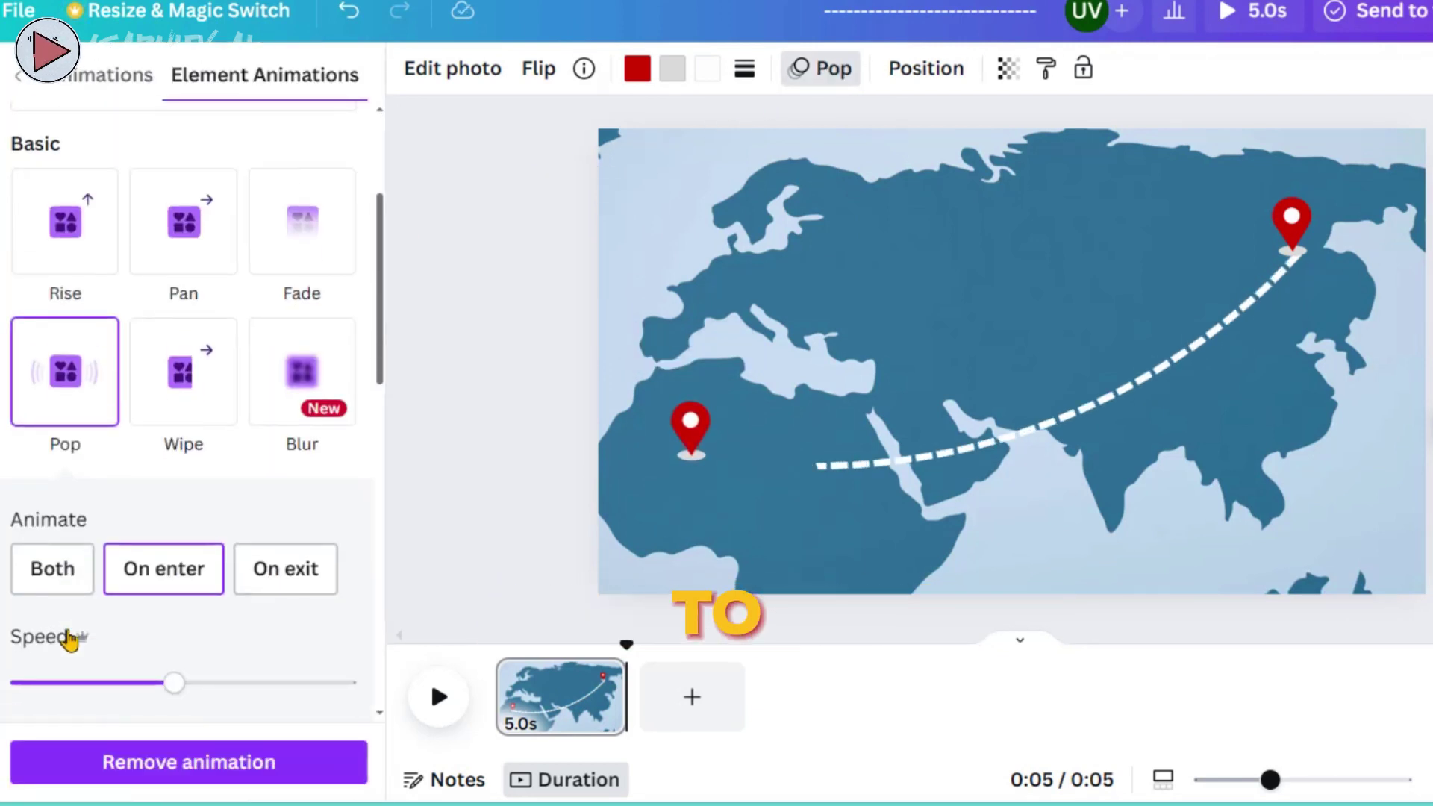
pyautogui.moveTo(127, 691); pyautogui.dragTo(71, 701)
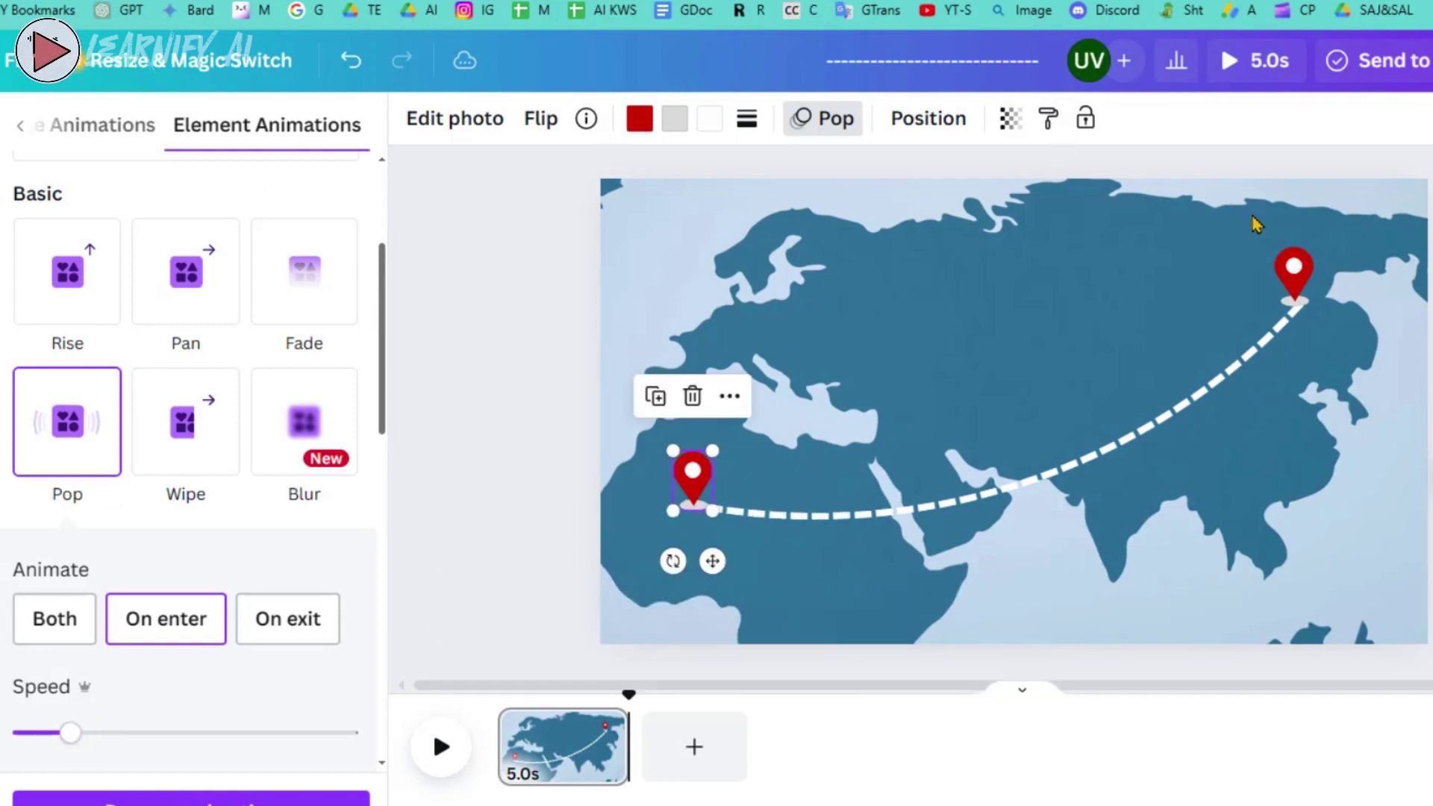
pyautogui.click(1296, 283)
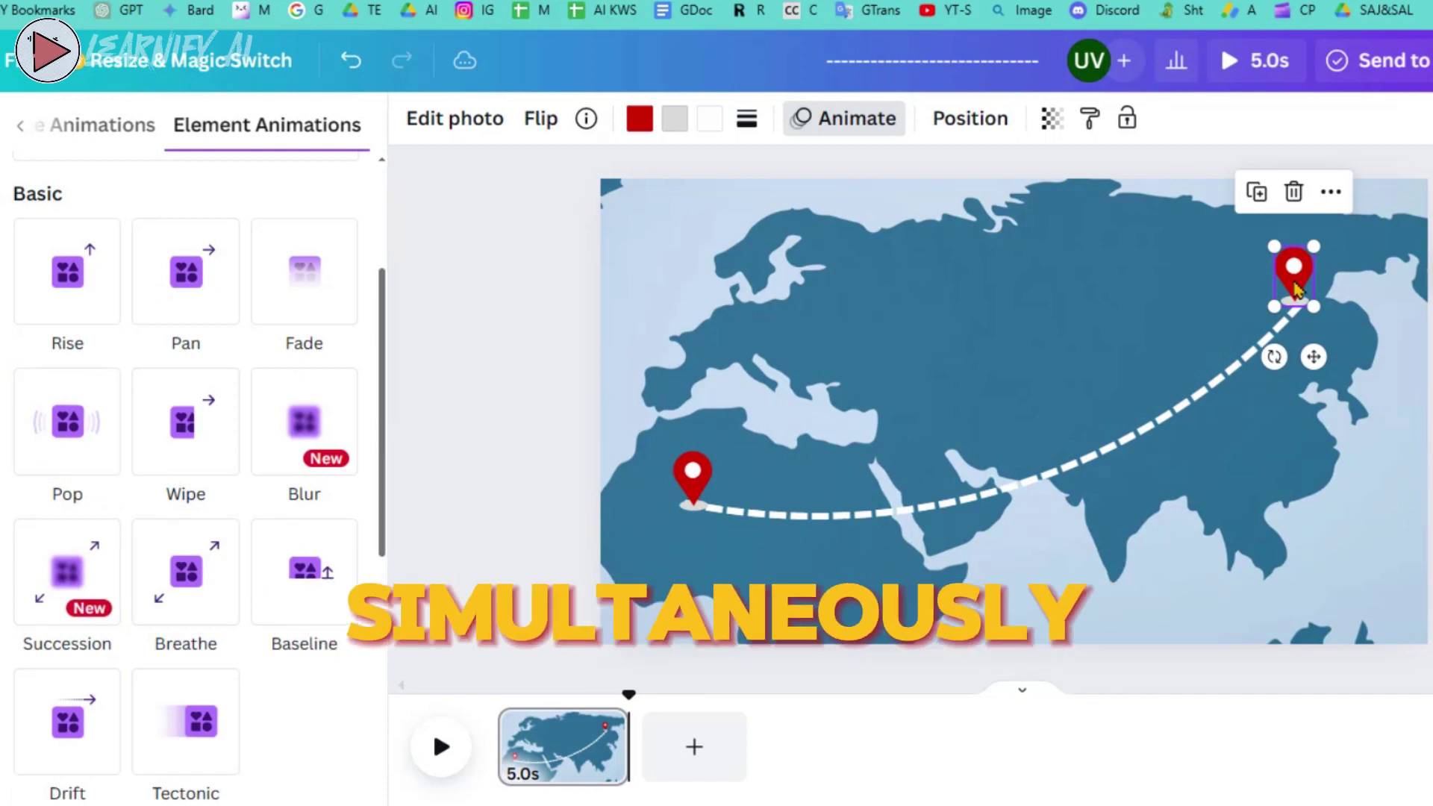
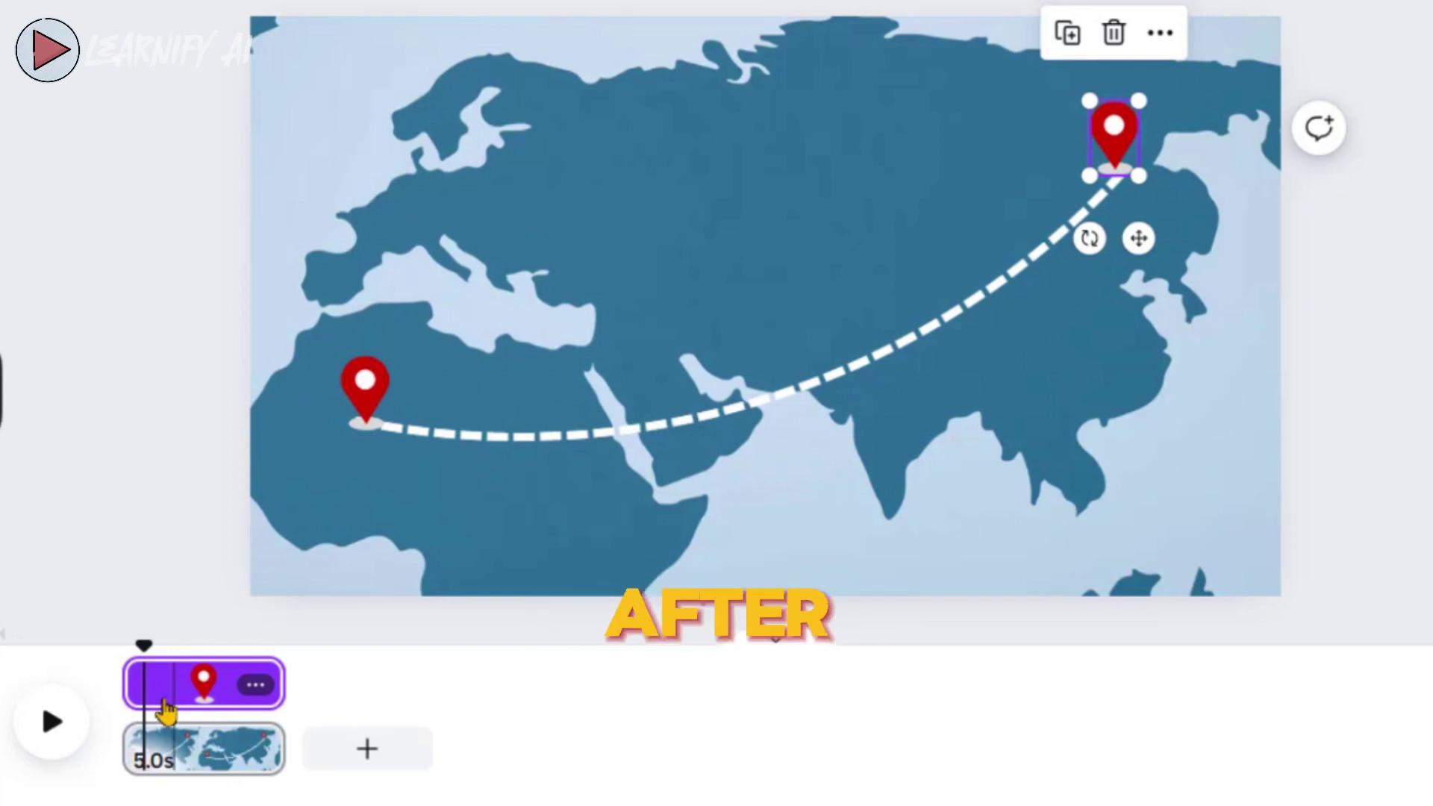
# Delay the Asian pin's start slightly in the timeline, and show the dashed line's timing to make it start shortly after that pin.
pyautogui.moveTo(122, 680); pyautogui.dragTo(142, 673)
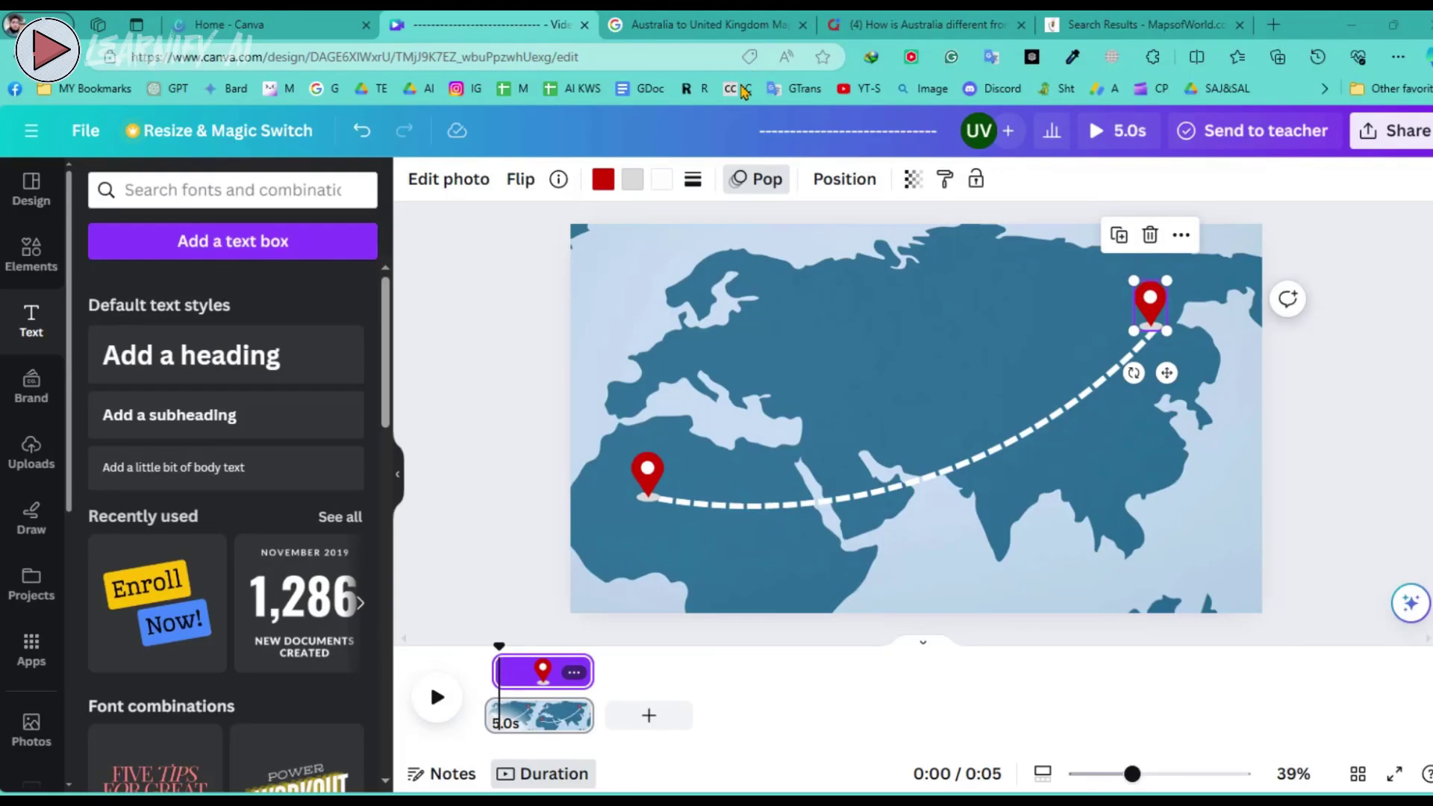
pyautogui.click(877, 343)
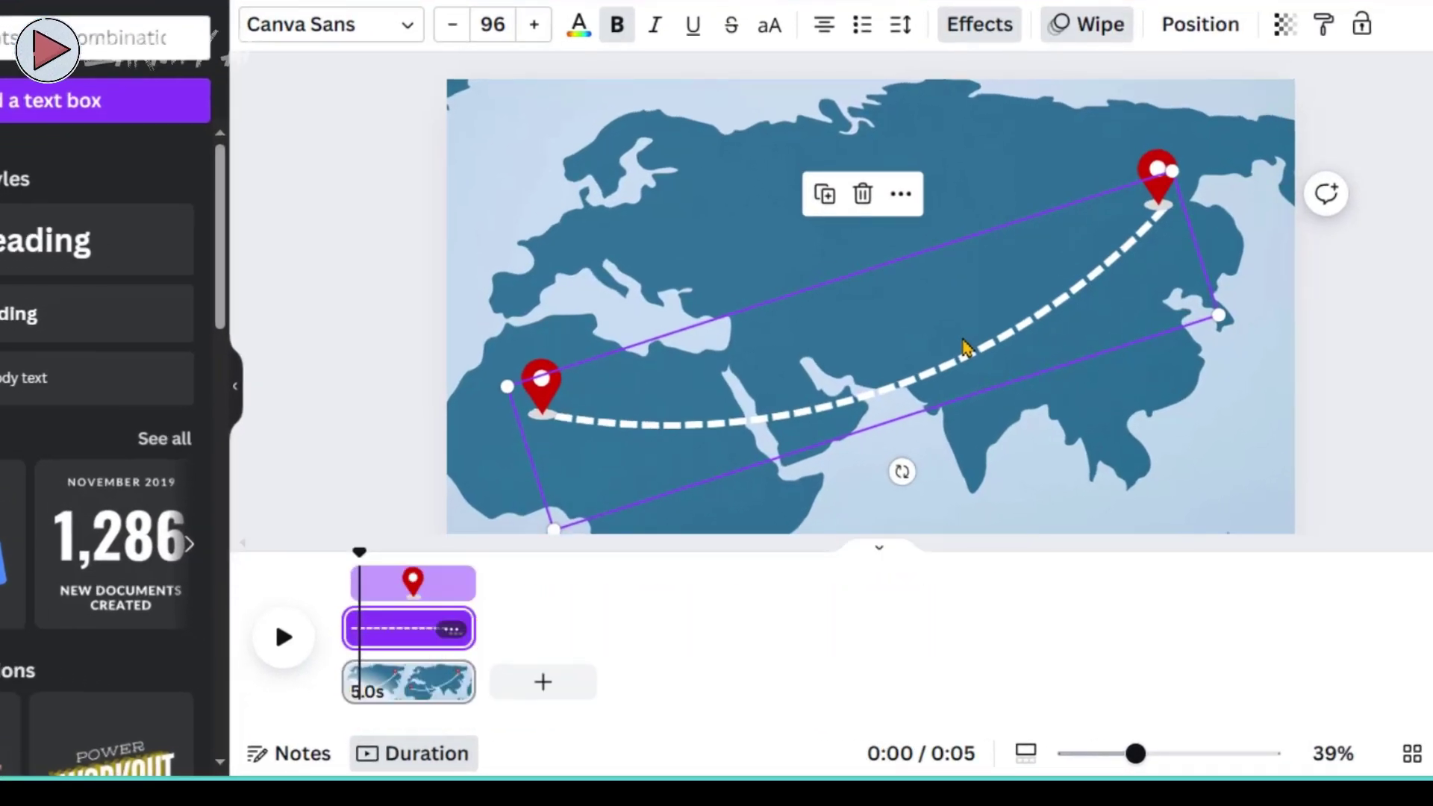
pyautogui.rightClick(964, 347)
pyautogui.moveTo(964, 349)
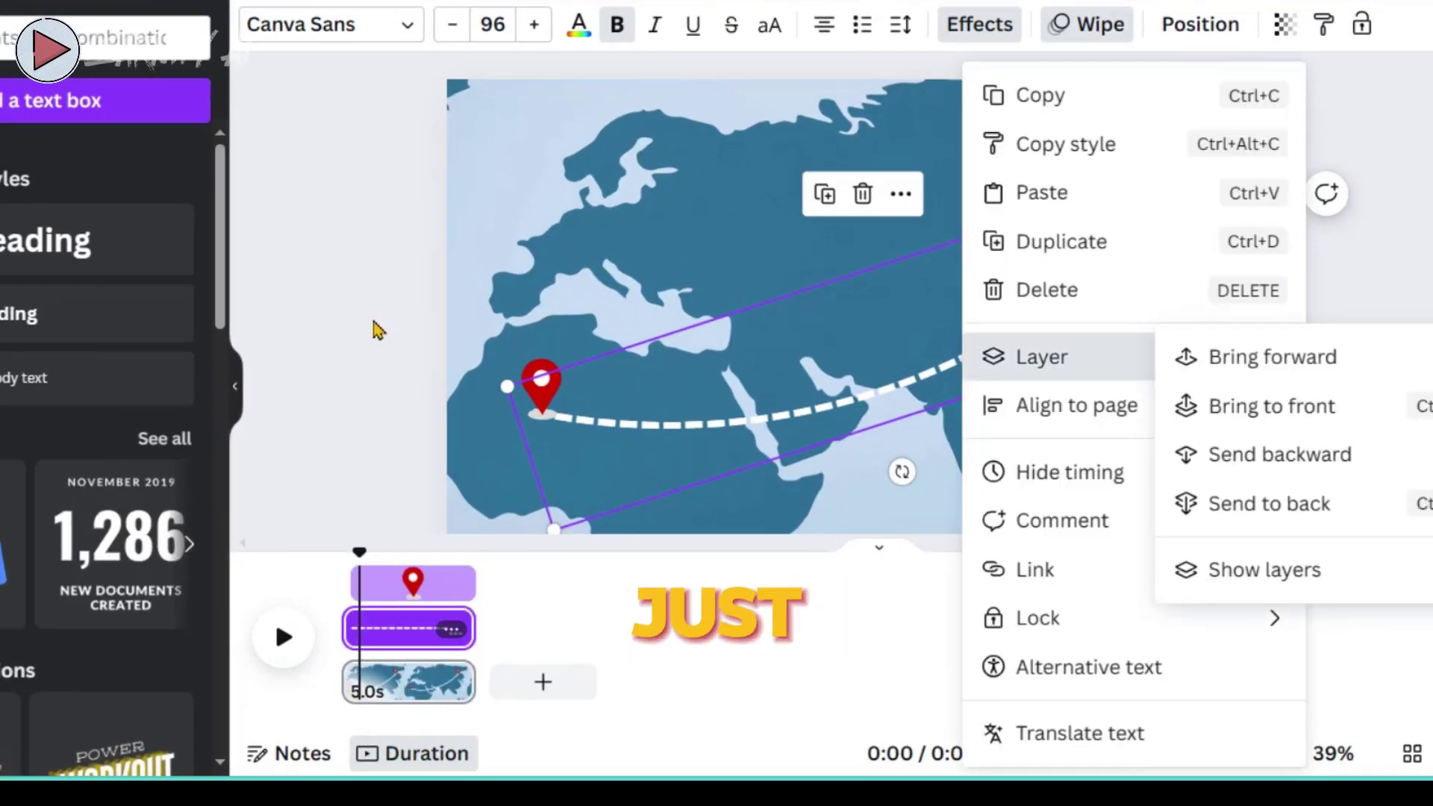
pyautogui.click(404, 633)
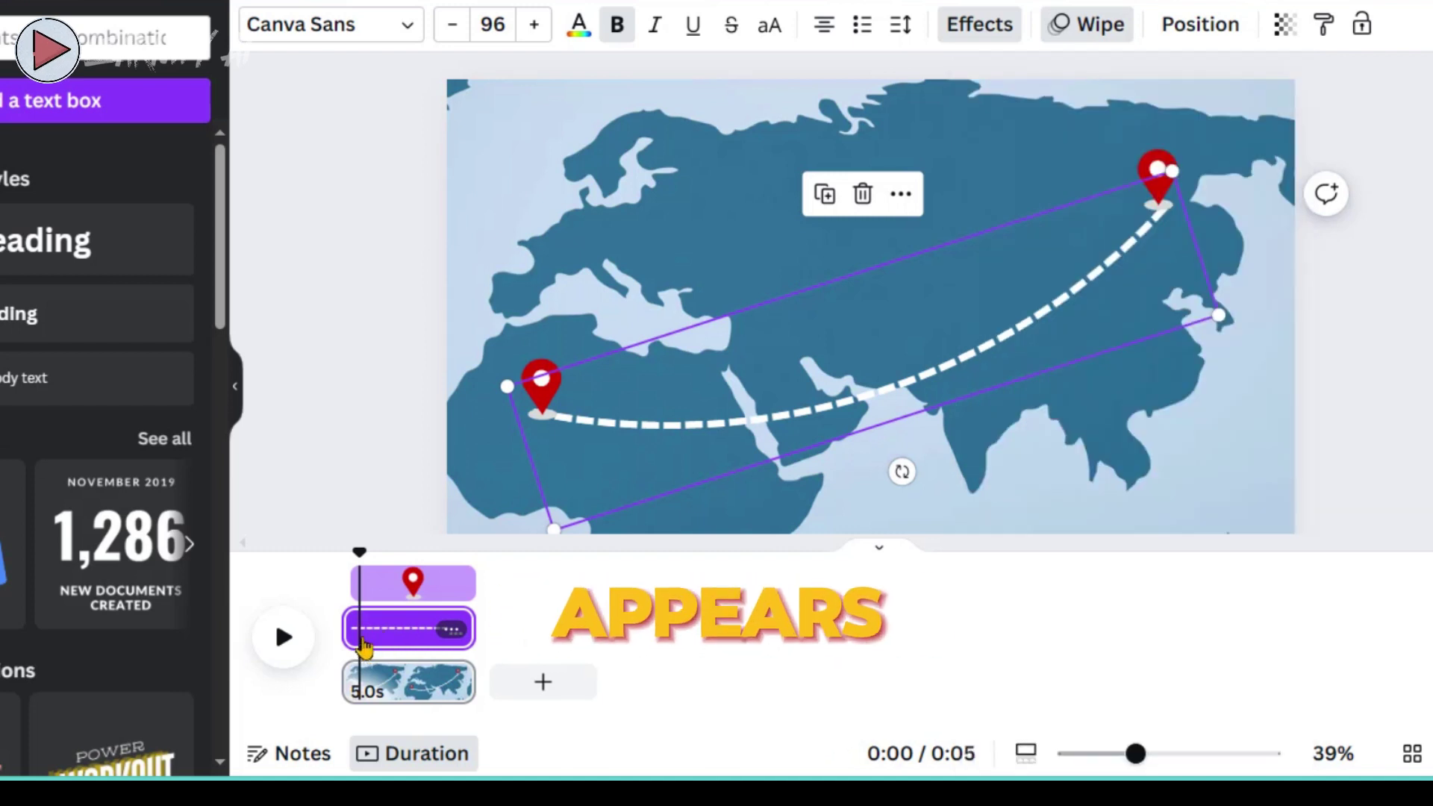
pyautogui.moveTo(355, 628); pyautogui.dragTo(369, 626)
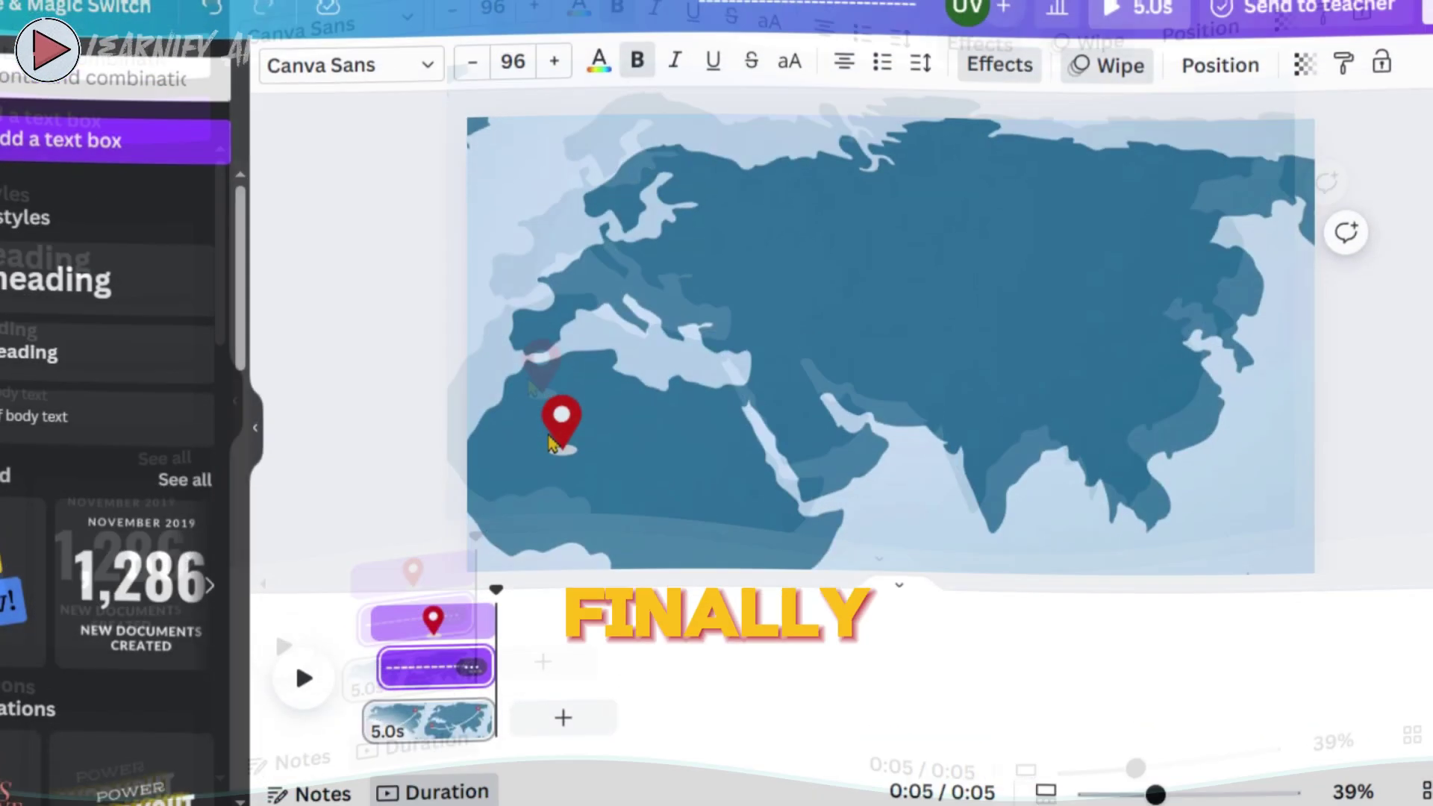
# Trim the start of the African pin's timing so that it appears last and lasts 2.0 s.
pyautogui.click(531, 405)
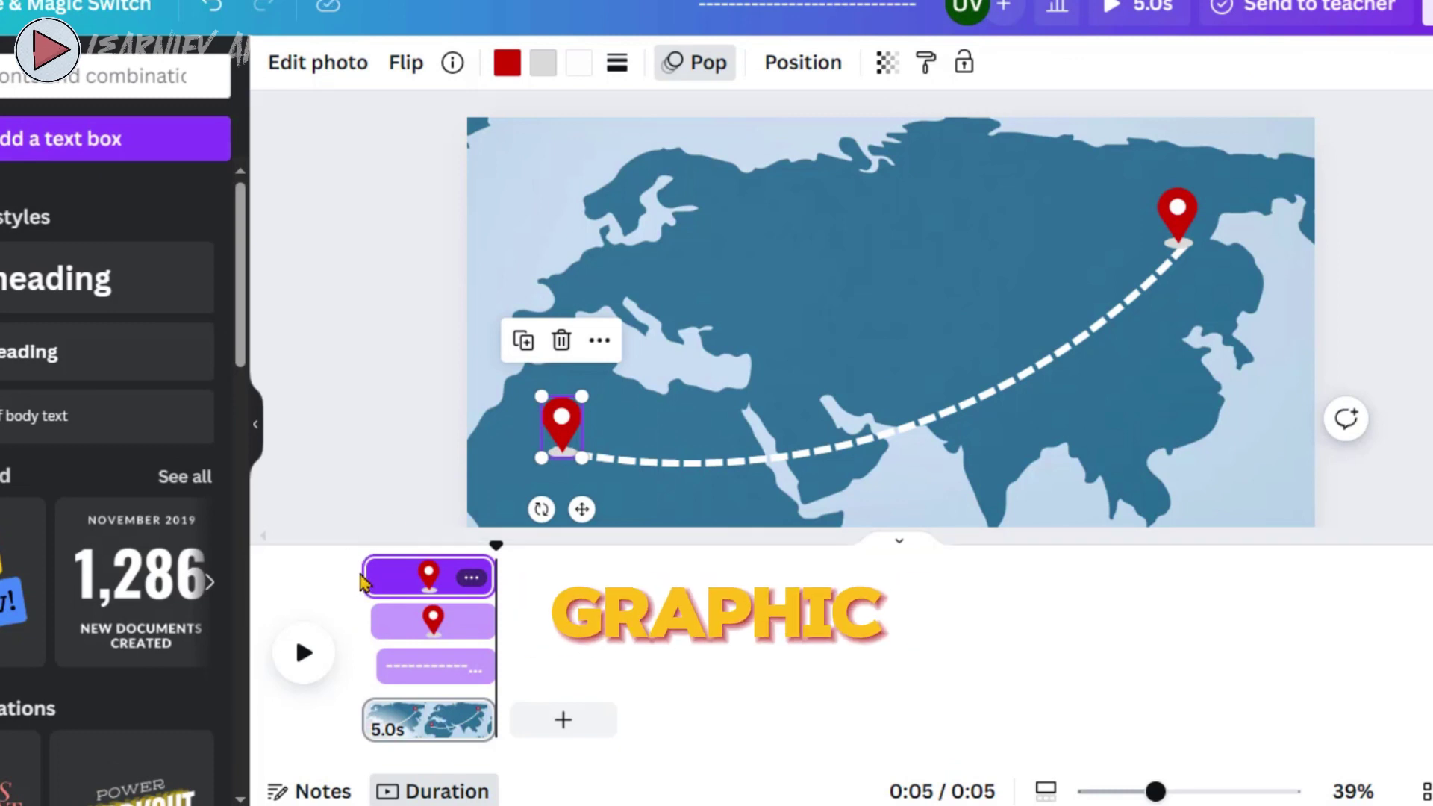
pyautogui.moveTo(368, 574); pyautogui.dragTo(447, 575)
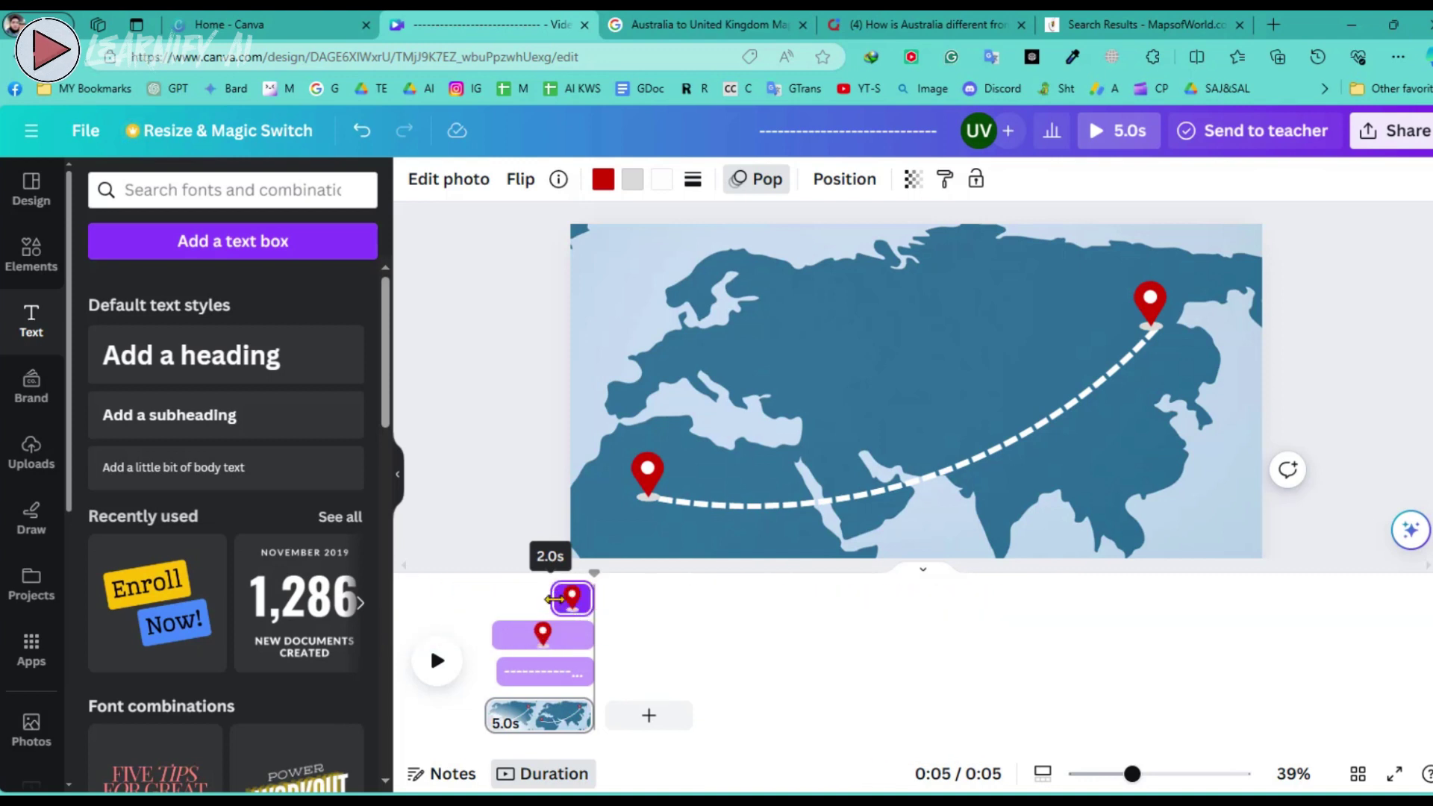
pyautogui.click(560, 598)
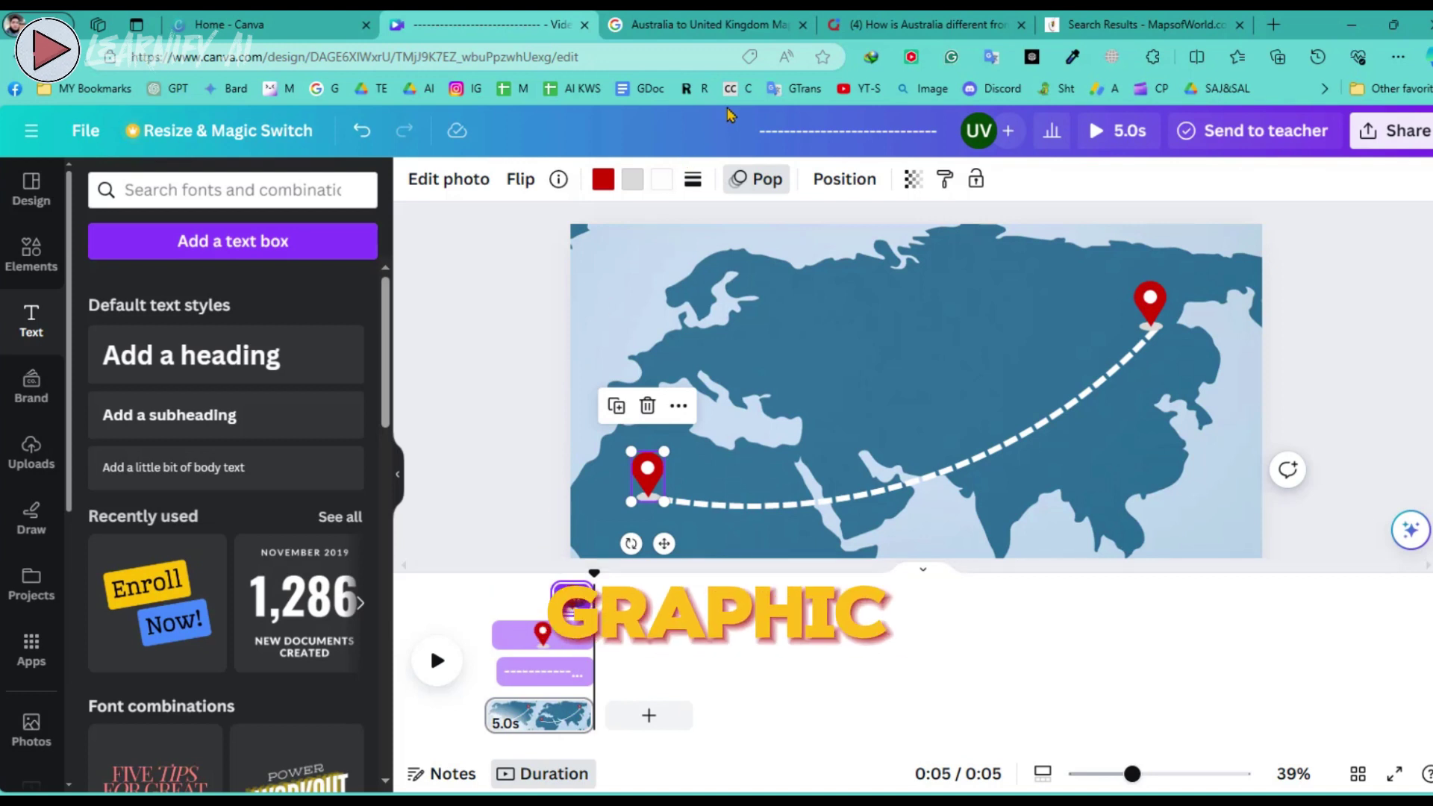
# Play the full preview of the map animation to check the timing of the pins and dashed line, and close it.
pyautogui.click(1125, 135)
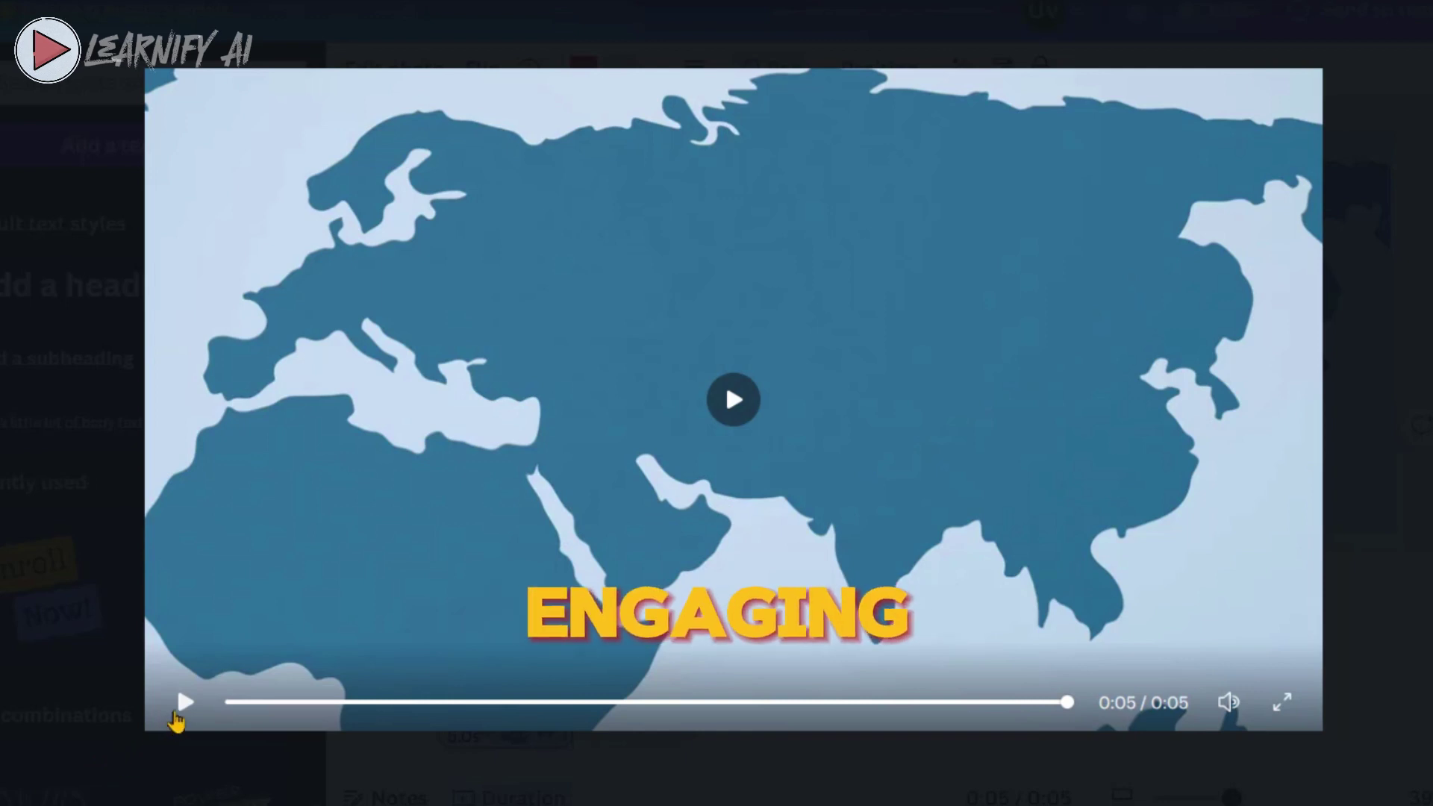
pyautogui.click(175, 716)
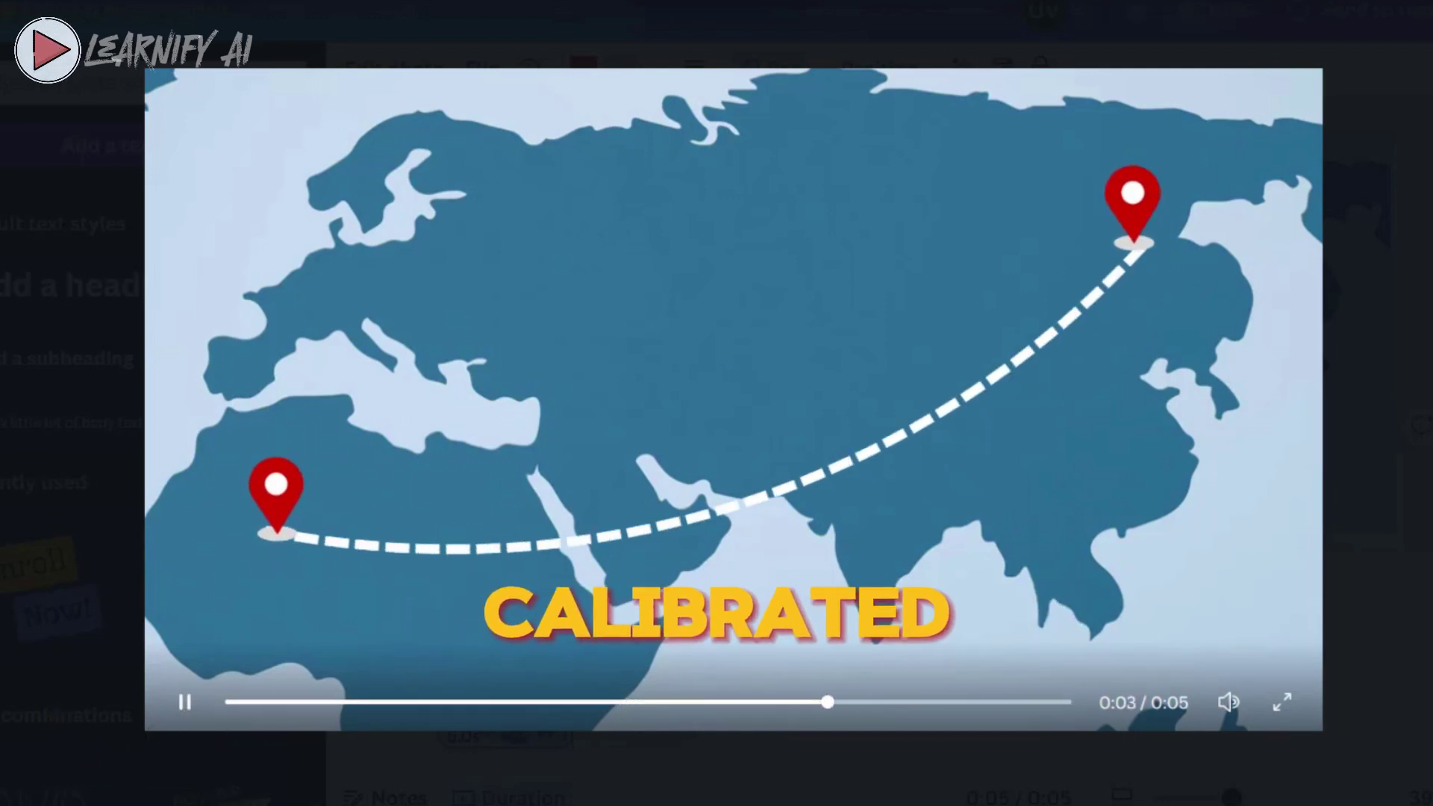
pyautogui.press('Escape')
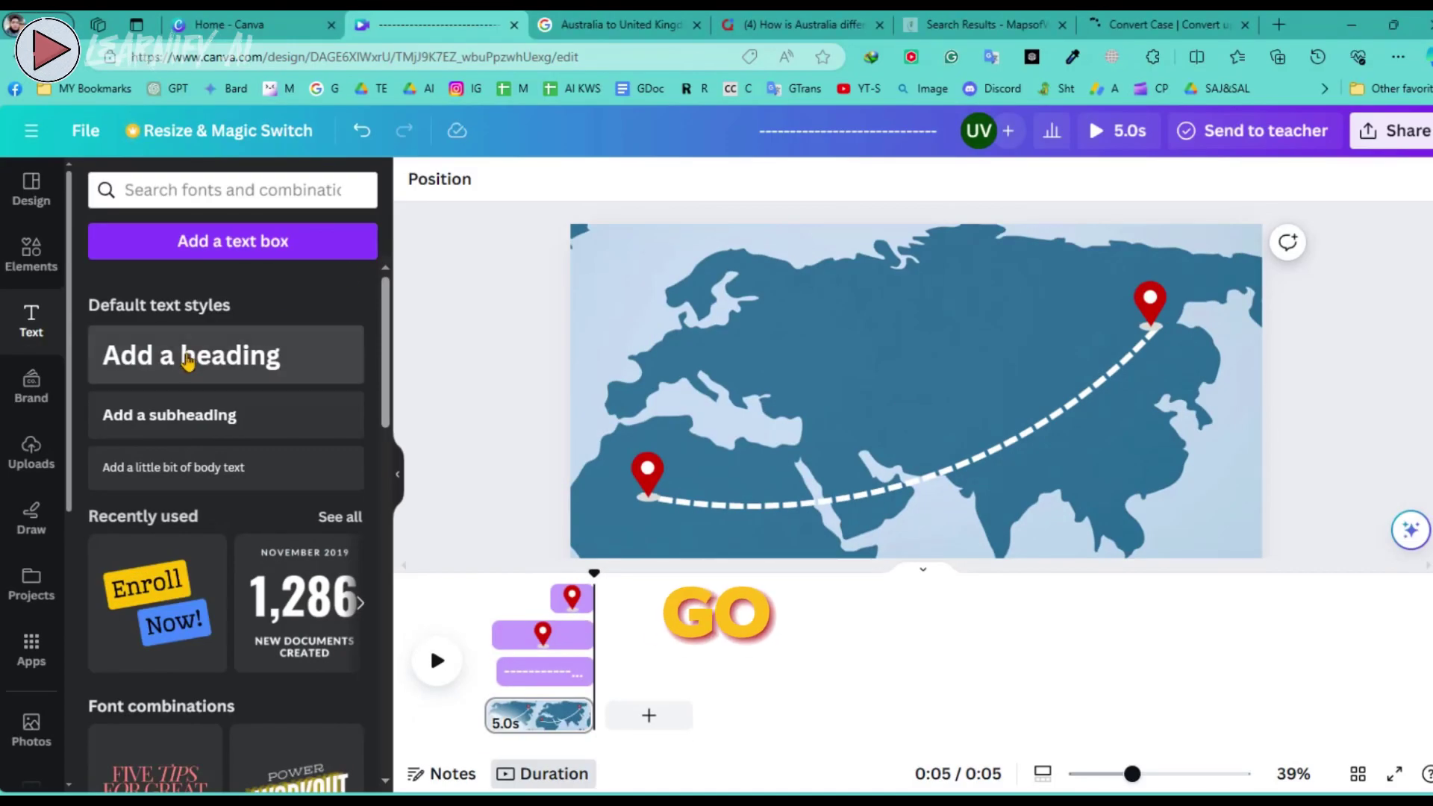
# Add a heading text reading AUSTRALIA on the map and scale it down.
pyautogui.click(185, 356)
pyautogui.write('AUSTRALIA')
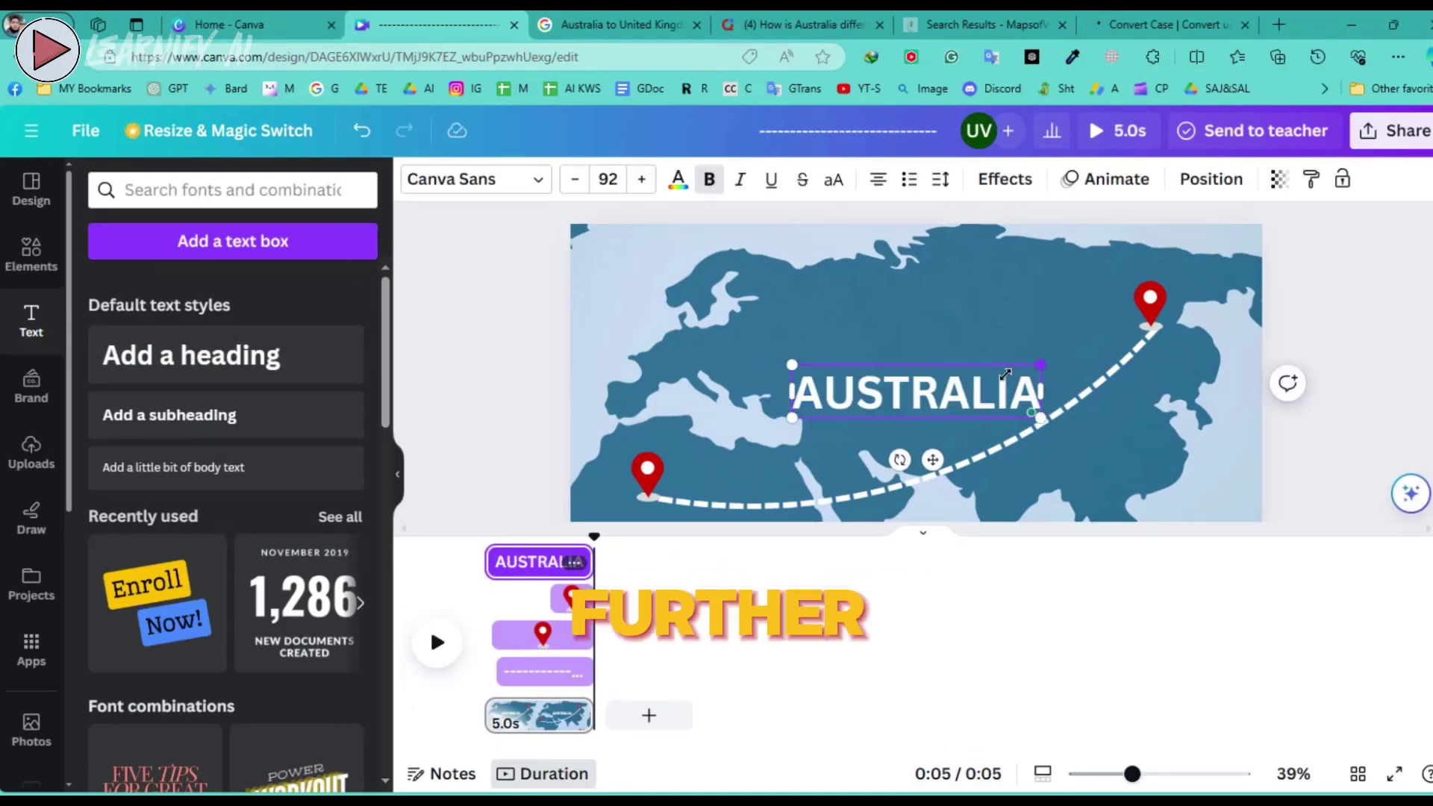
pyautogui.moveTo(1005, 373); pyautogui.dragTo(720, 467)
# Label the African pin UNITED KINGDOM with a second text, and open the video preview.
pyautogui.click(1055, 249)
pyautogui.doubleClick(709, 457)
pyautogui.write('UNITED KINGDOM')
pyautogui.click(1117, 130)
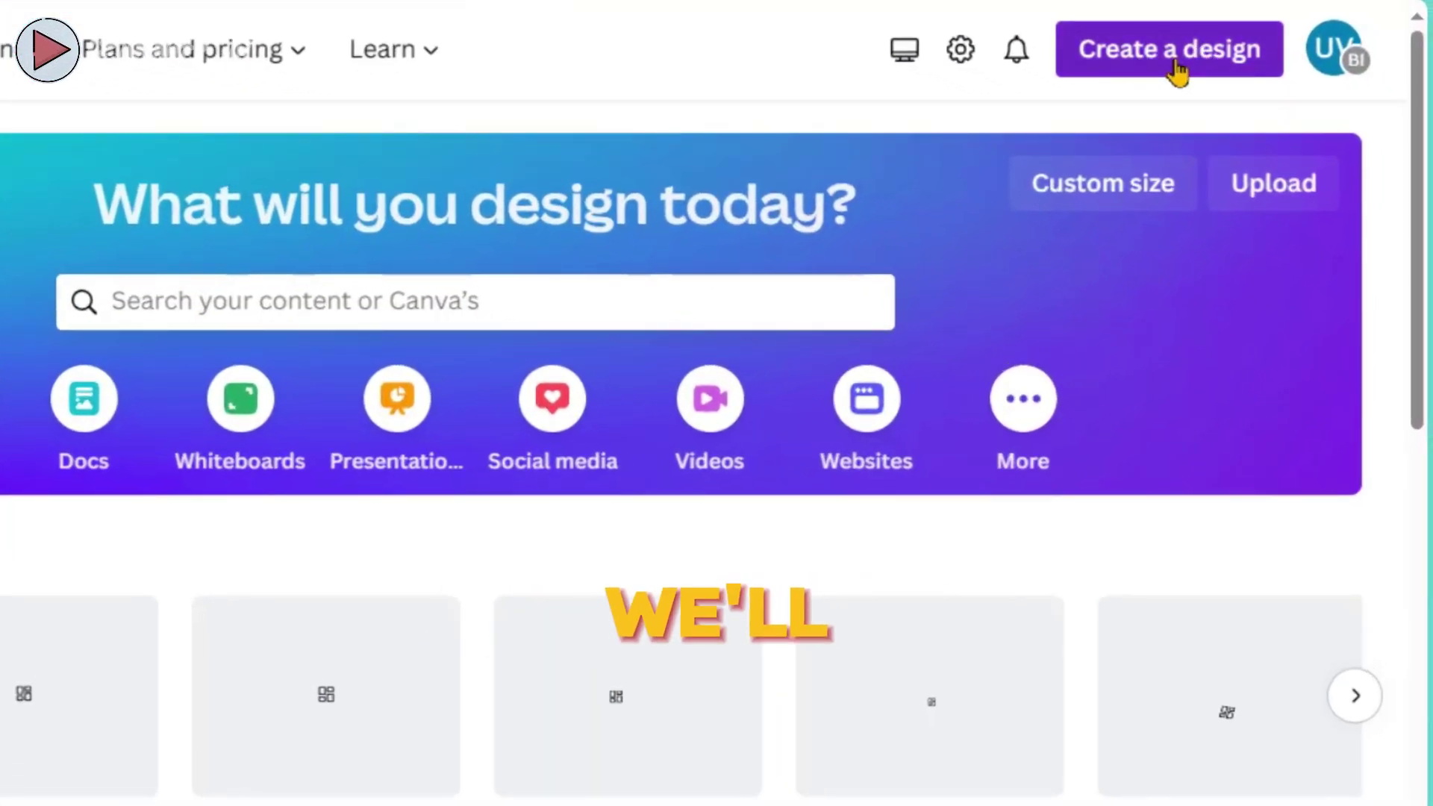
# Create a new blank Video design of 1920 × 1080 px from the home page.
pyautogui.click(1177, 72)
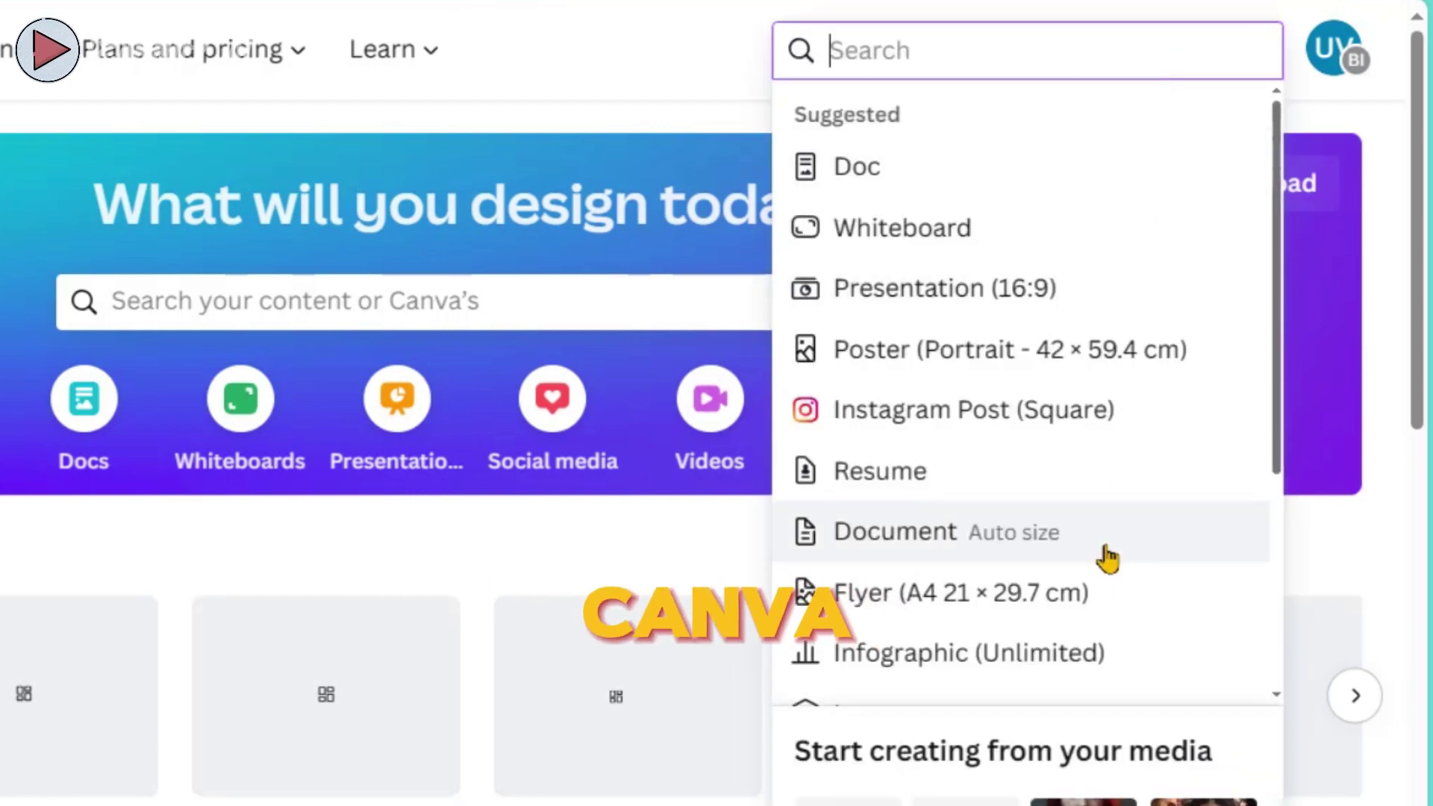
pyautogui.scroll(-4, 1105, 560)
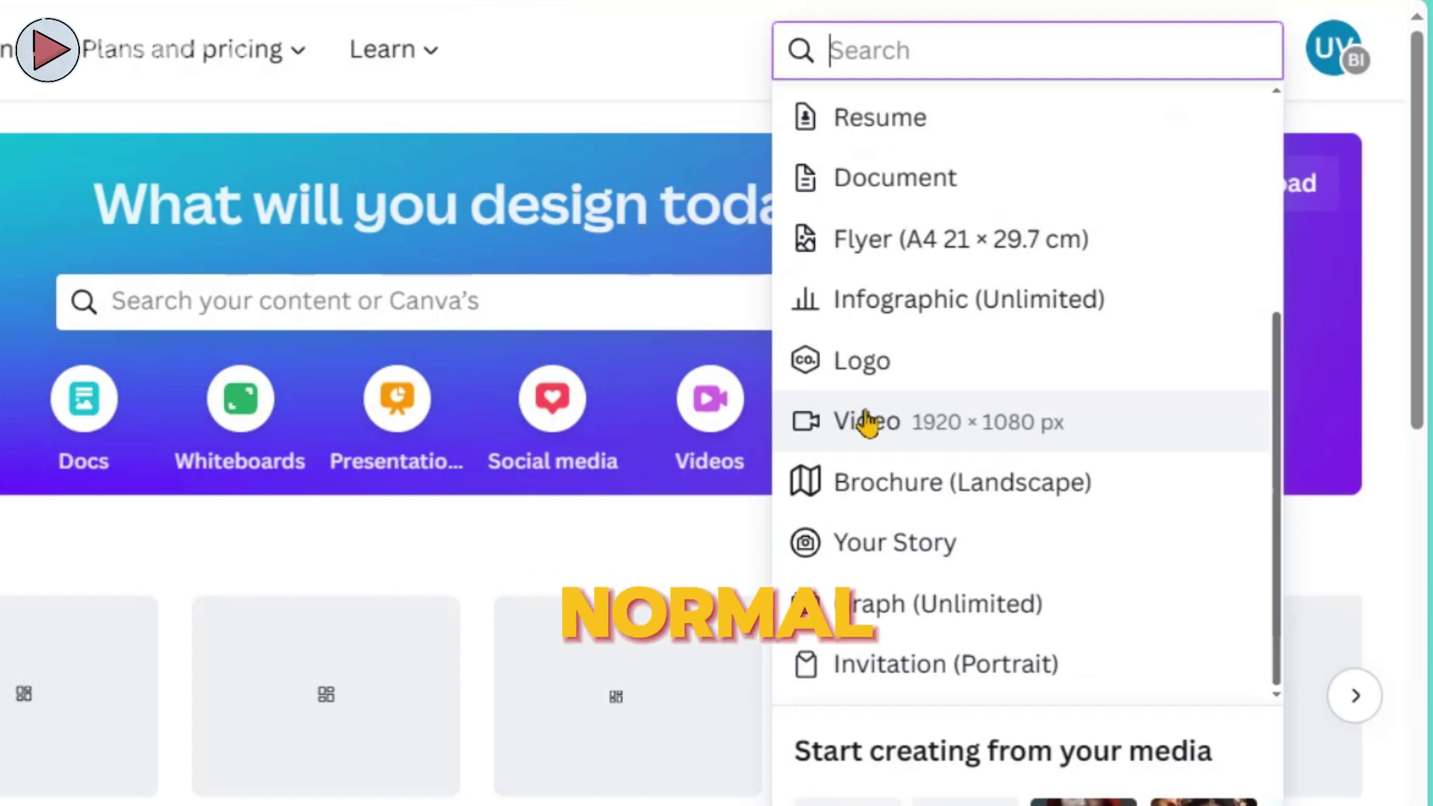
pyautogui.click(887, 427)
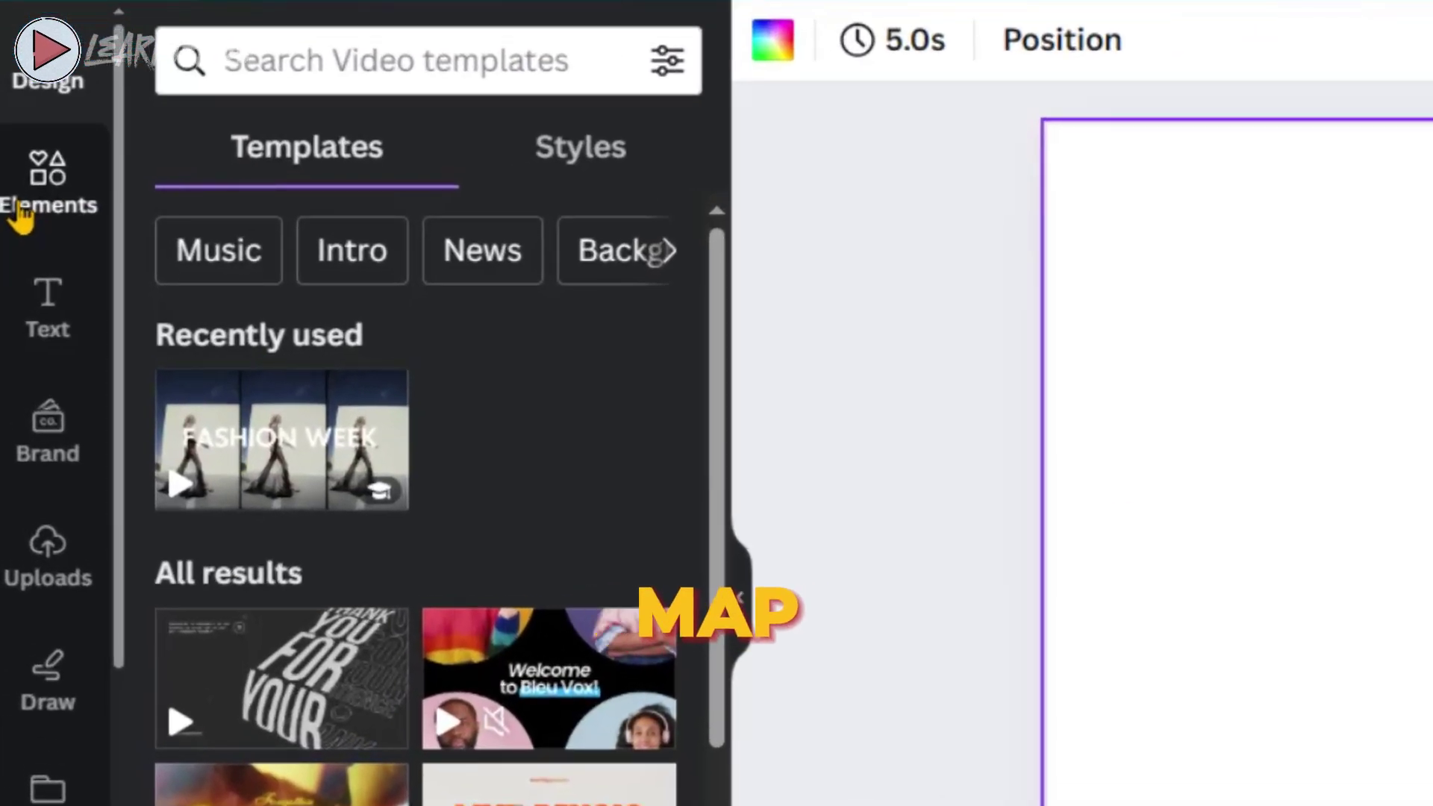
# Search the elements library for "world map with countries" and filter the results to photos.
pyautogui.click(26, 241)
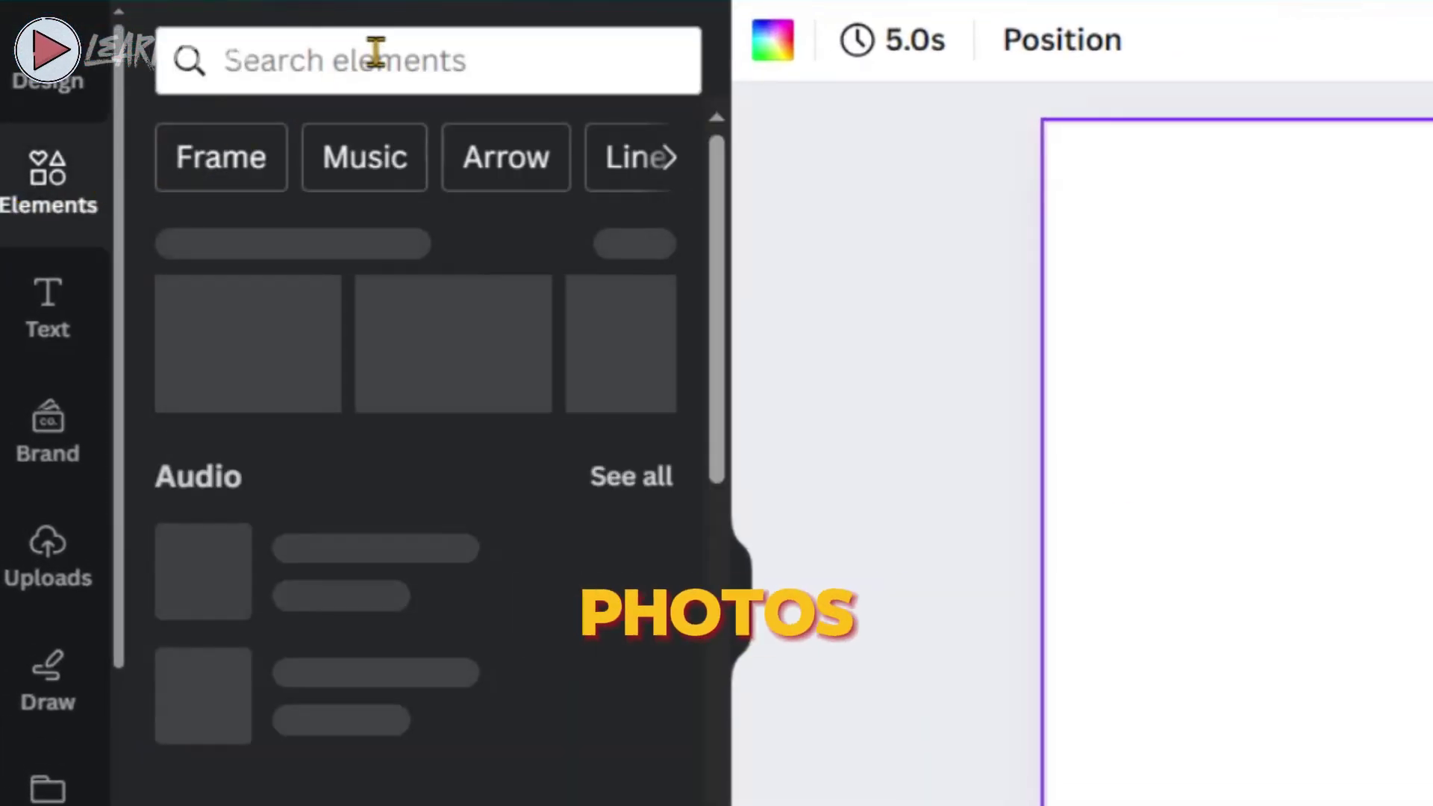
pyautogui.click(373, 52)
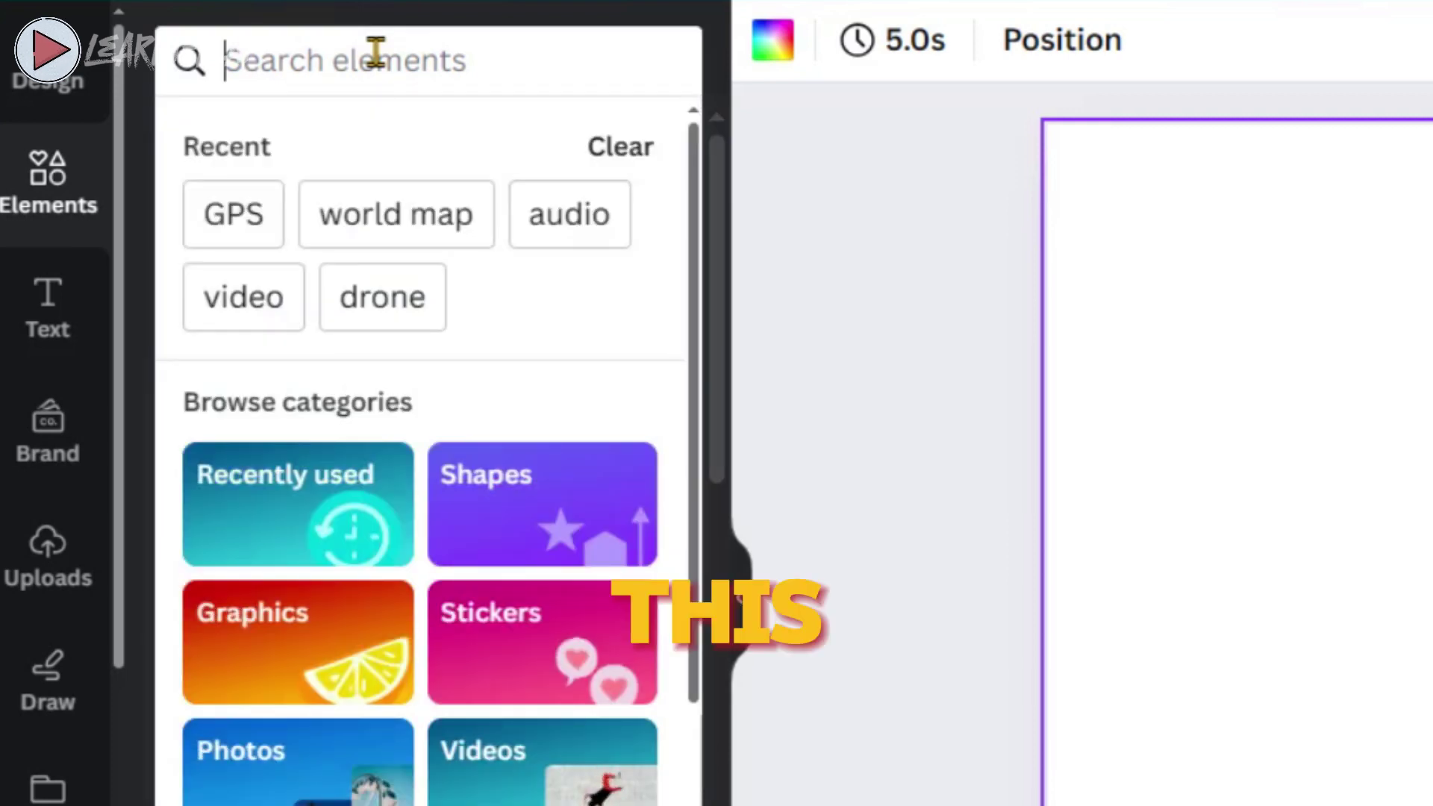
pyautogui.write('wo')
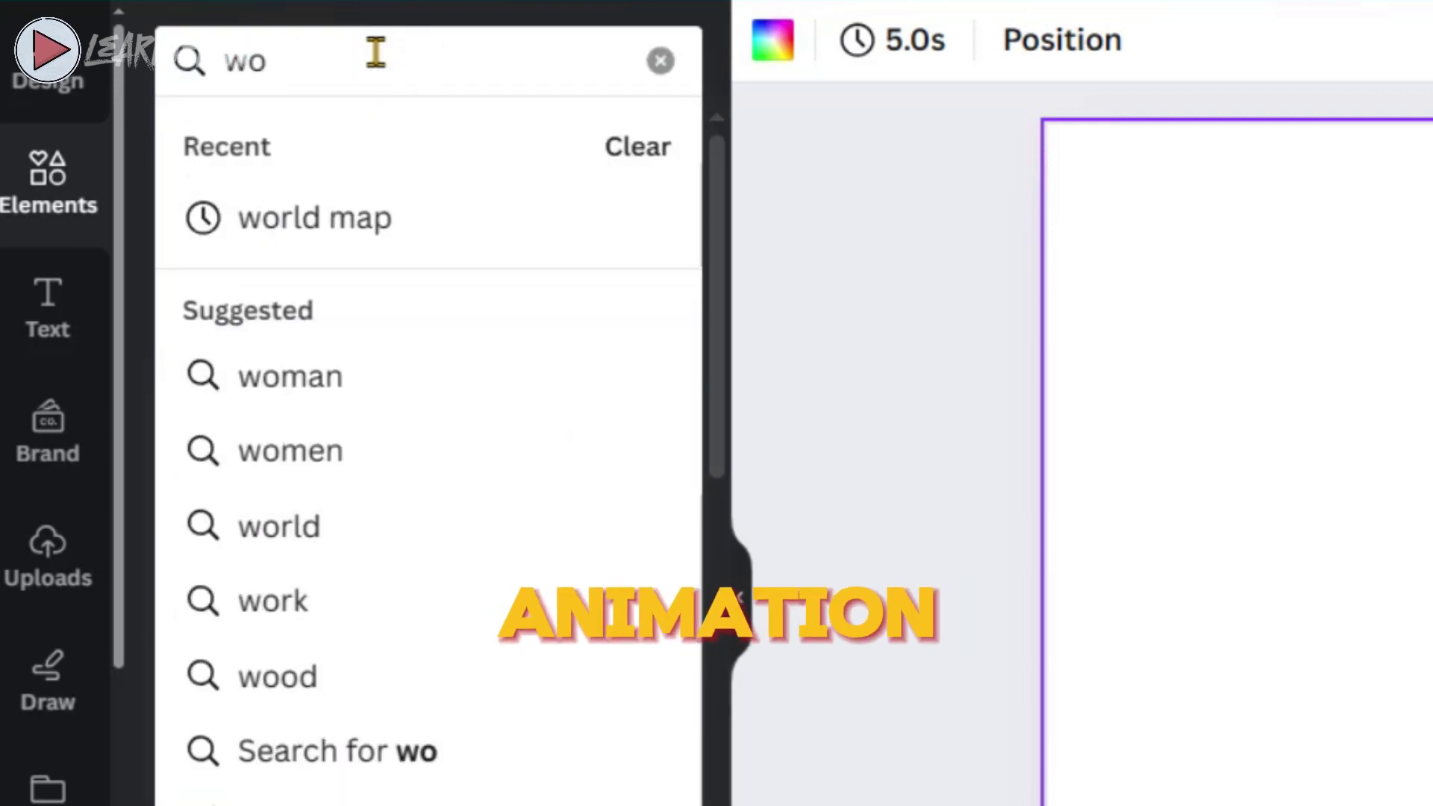
pyautogui.write('rld ma')
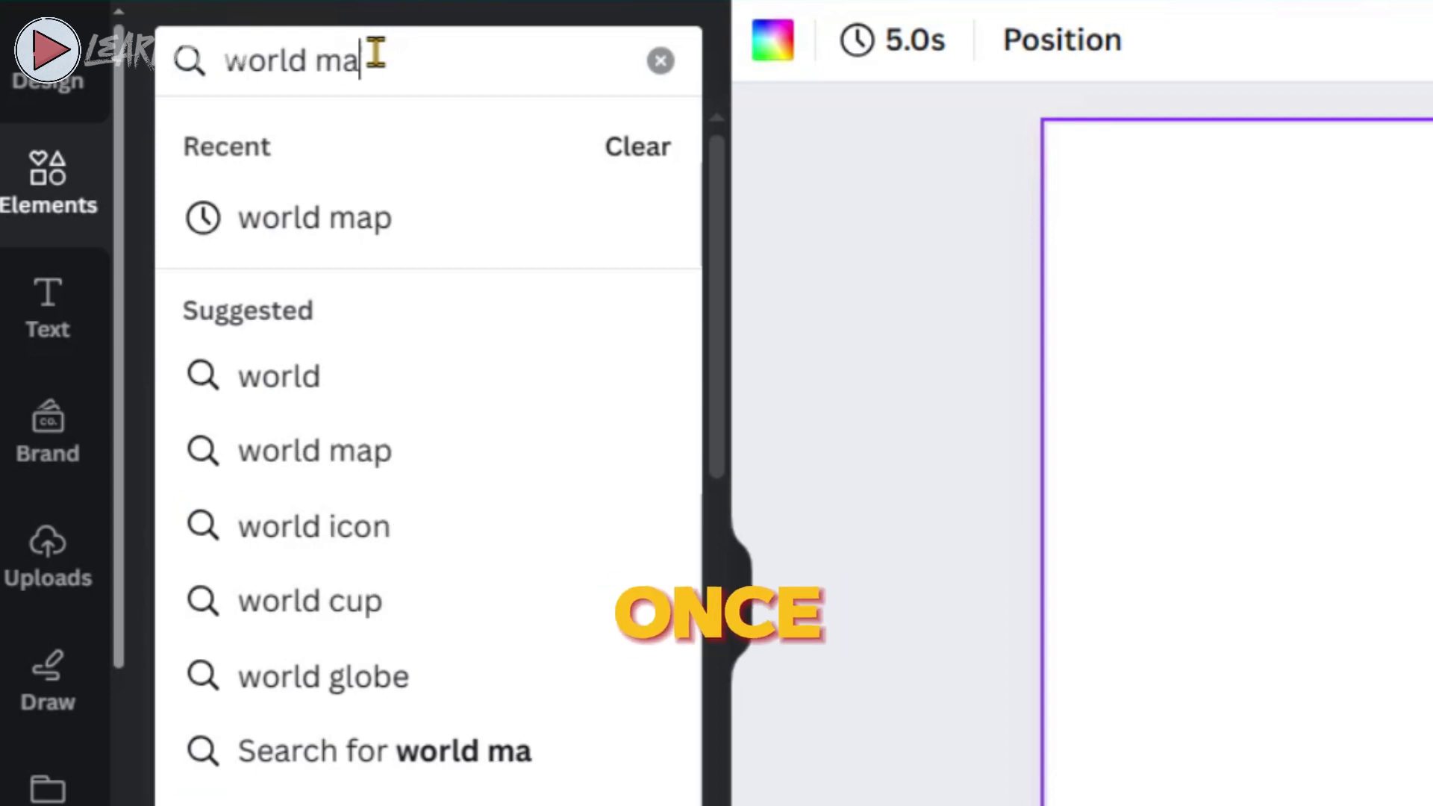
pyautogui.write('p with')
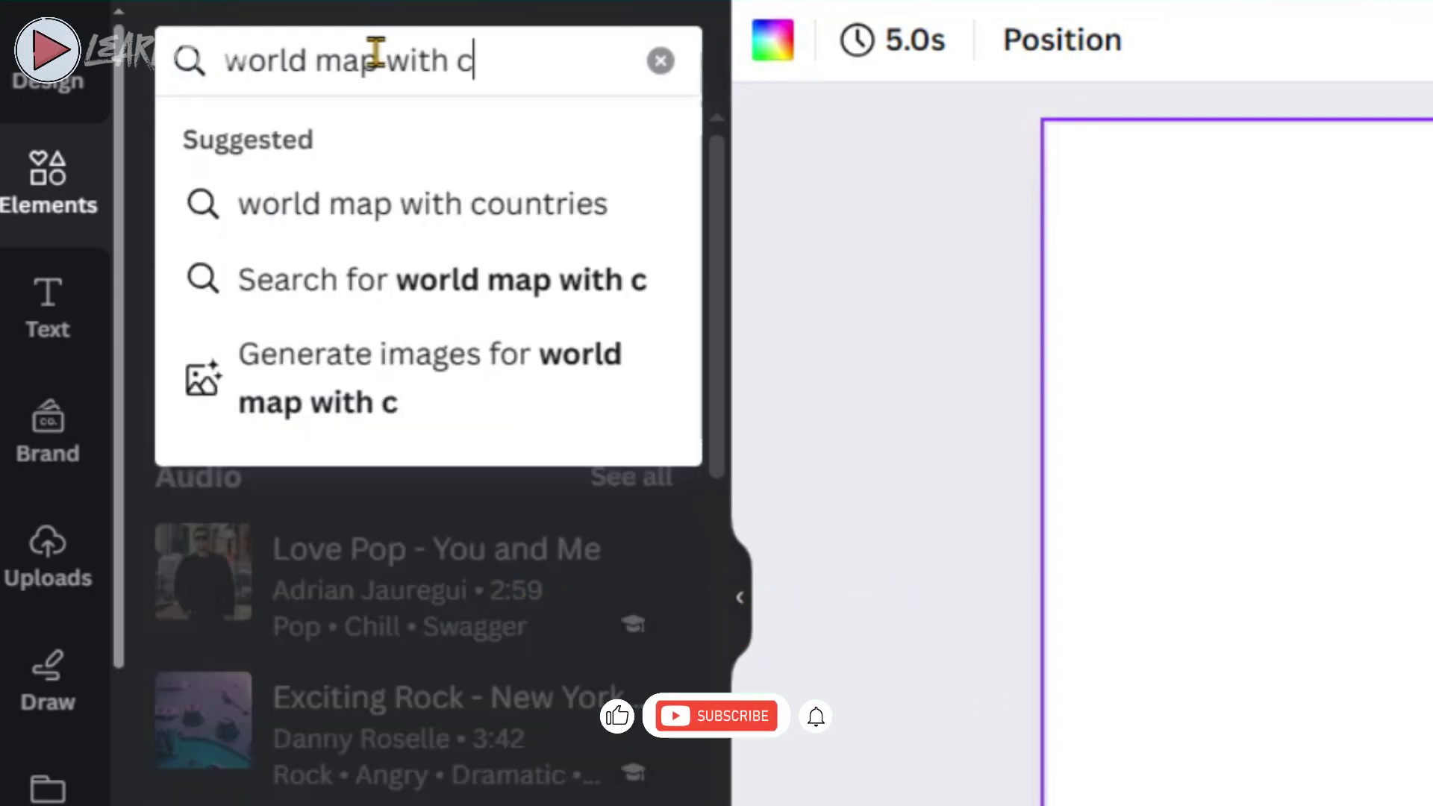
pyautogui.write('c')
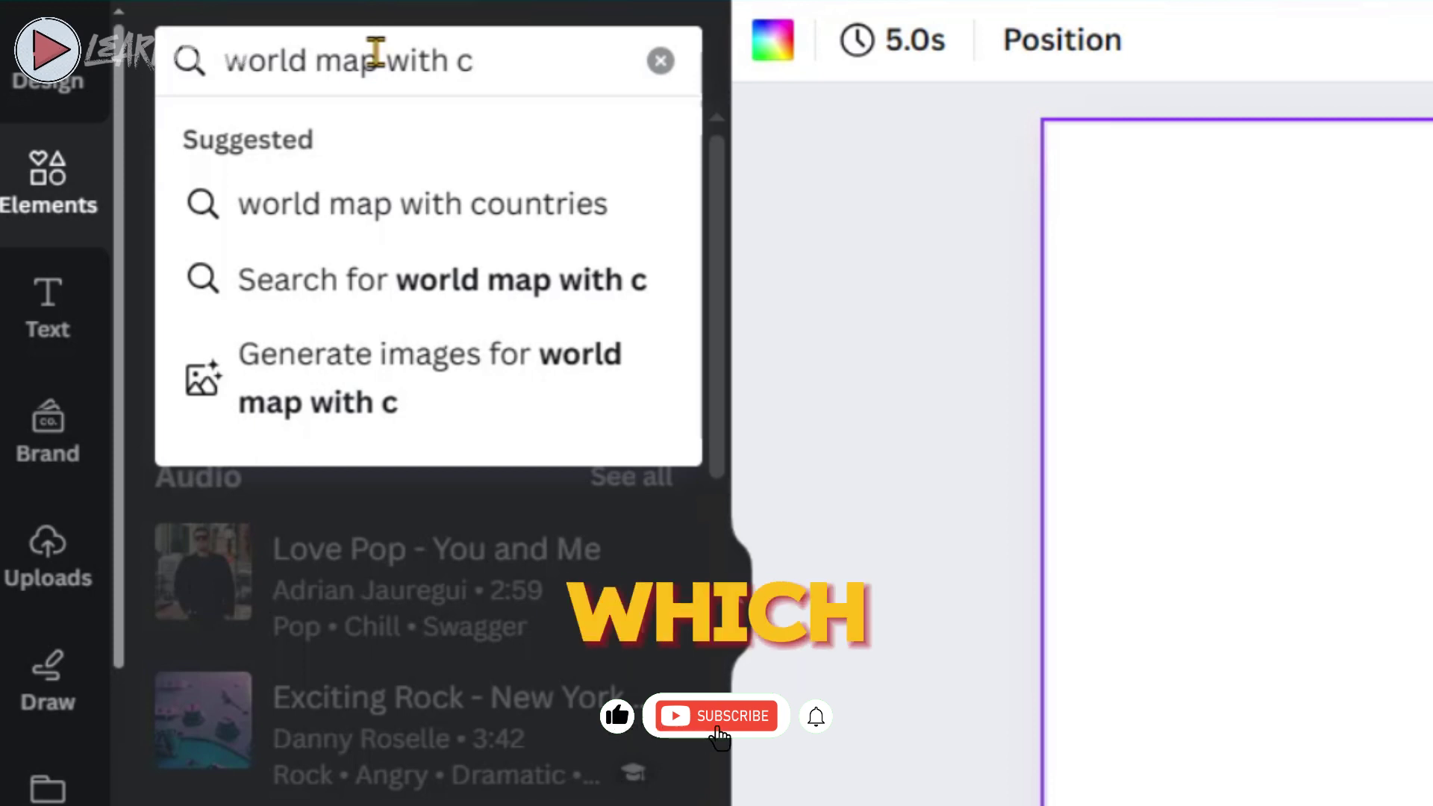
pyautogui.write('ountries')
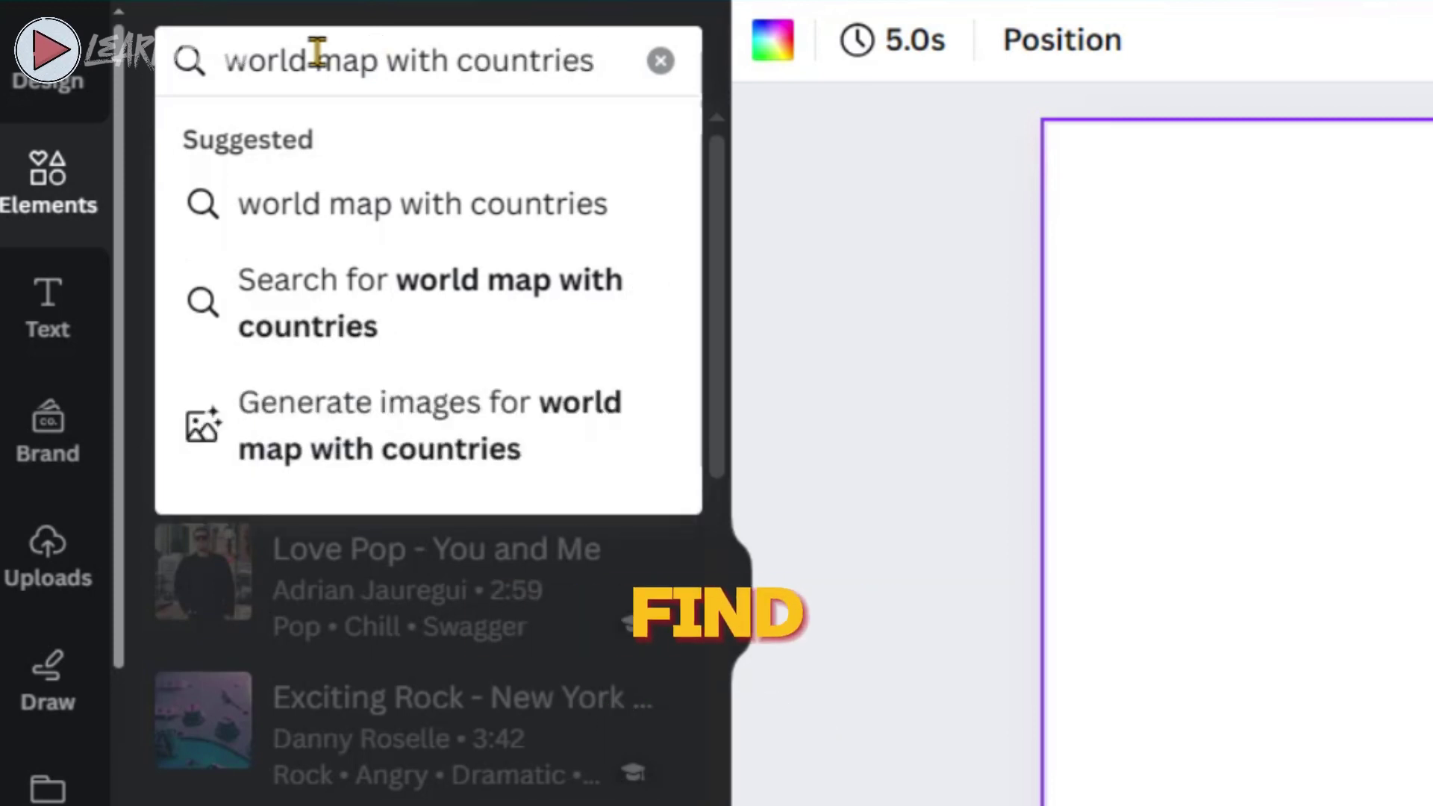
pyautogui.click(363, 209)
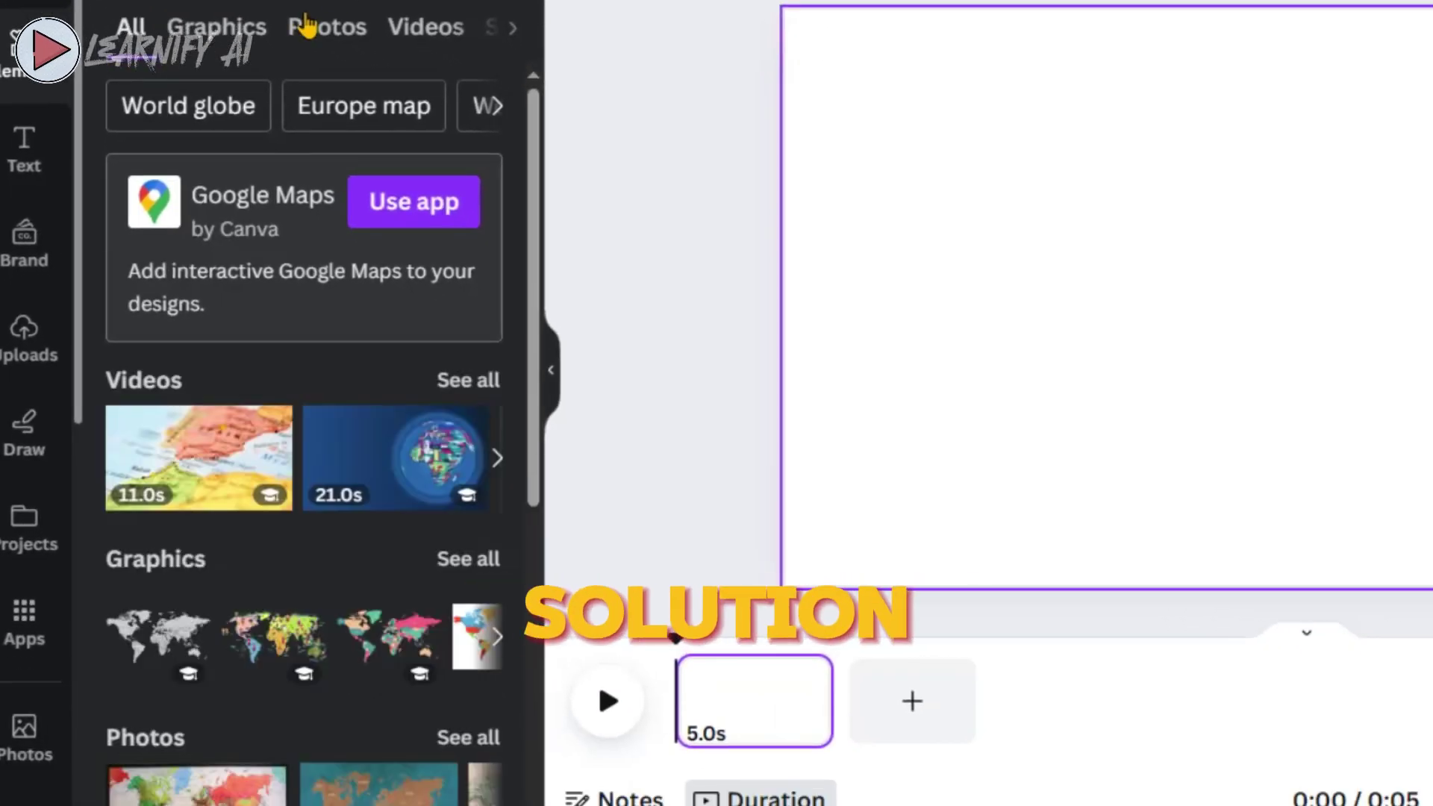
pyautogui.click(320, 29)
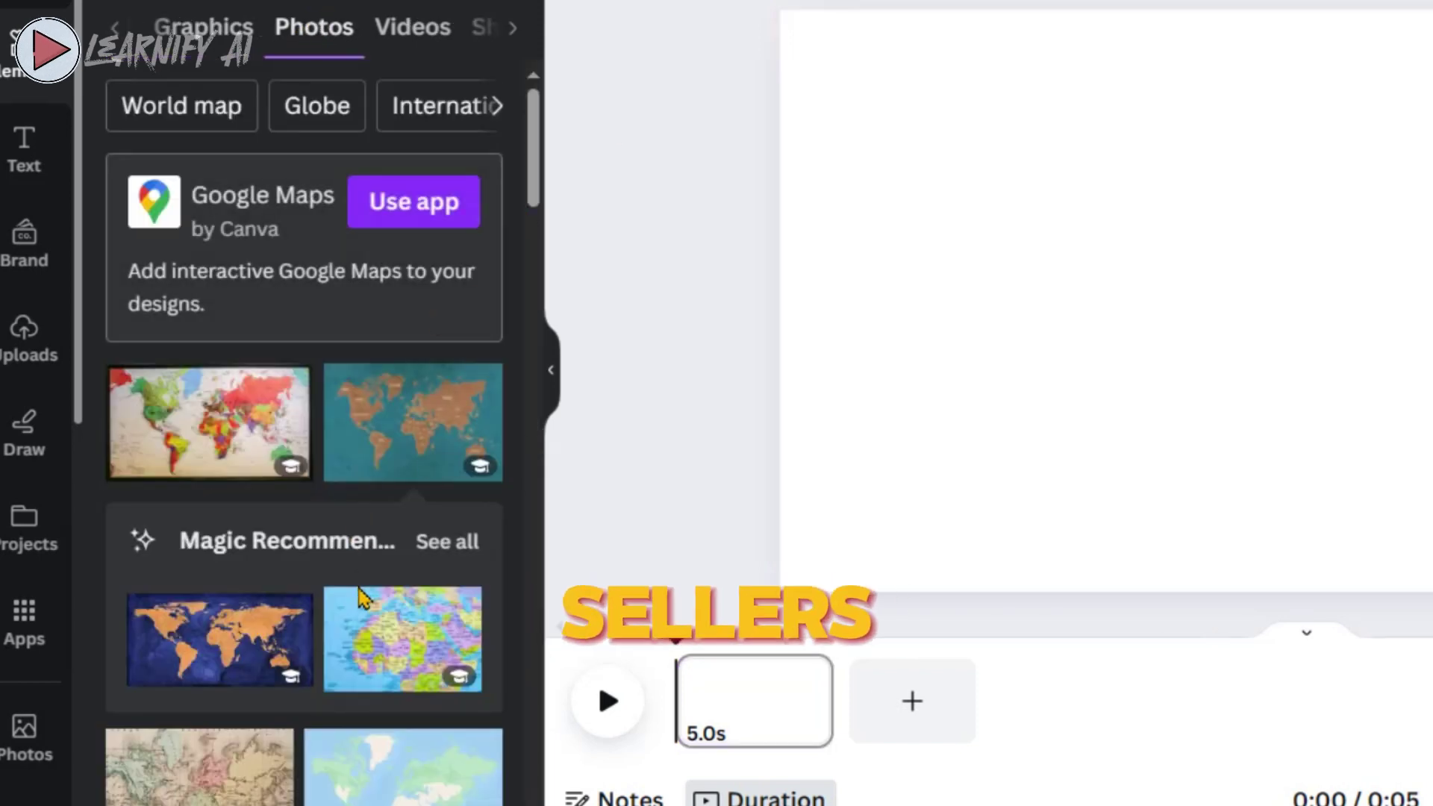
# Browse the world map photos and place the brown-on-teal map with country names so it fills the whole page.
pyautogui.scroll(-10, 359, 597)
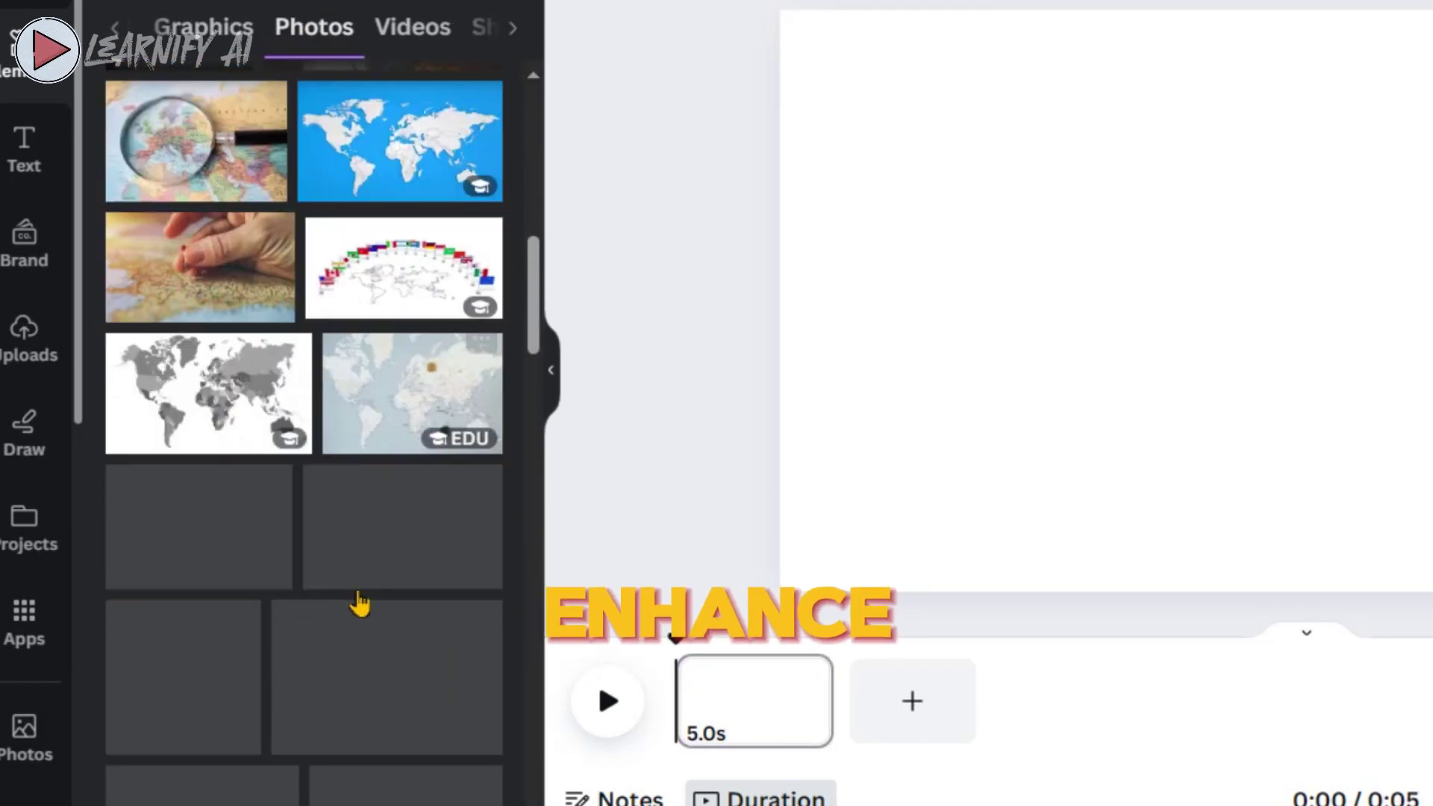
pyautogui.scroll(-5, 359, 603)
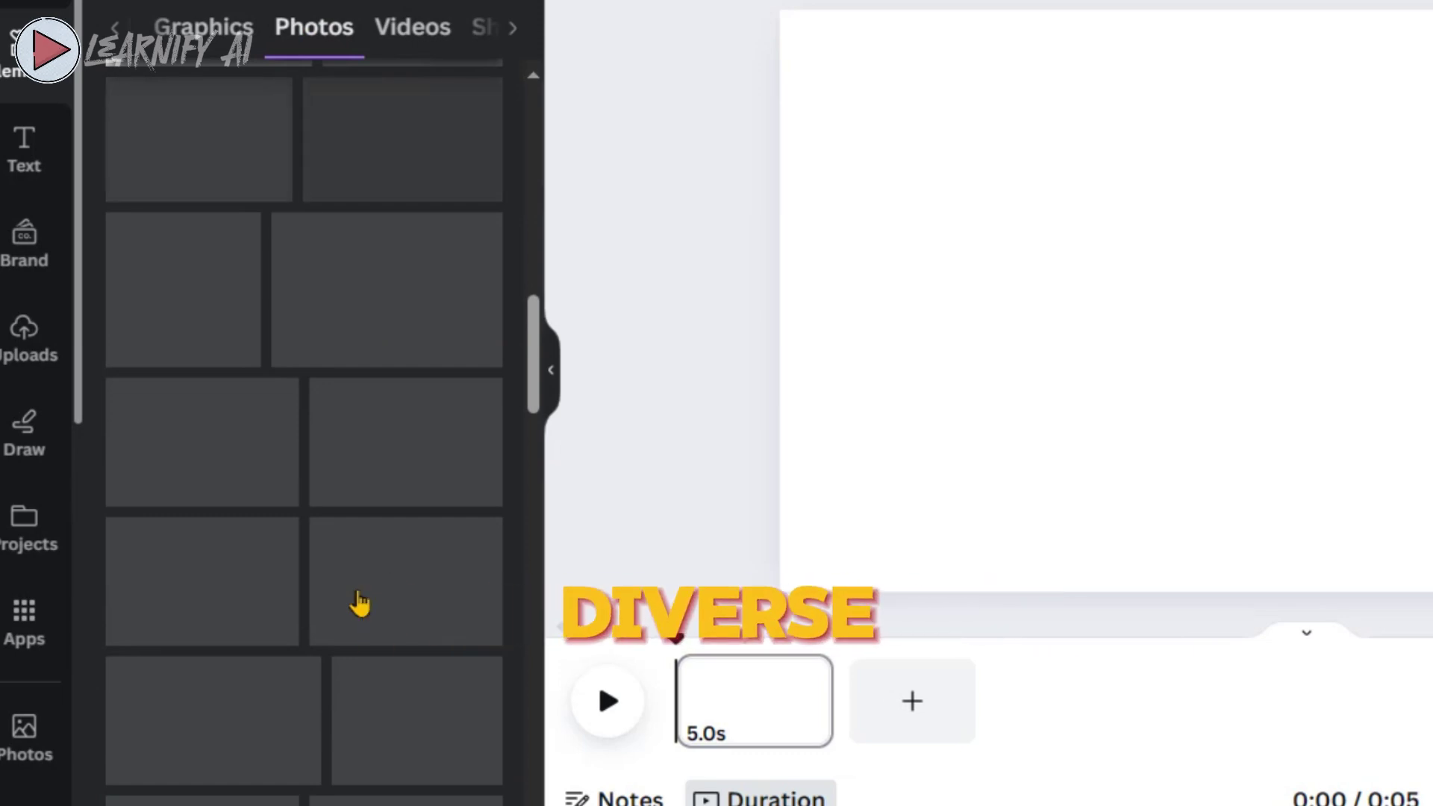
pyautogui.scroll(4, 359, 604)
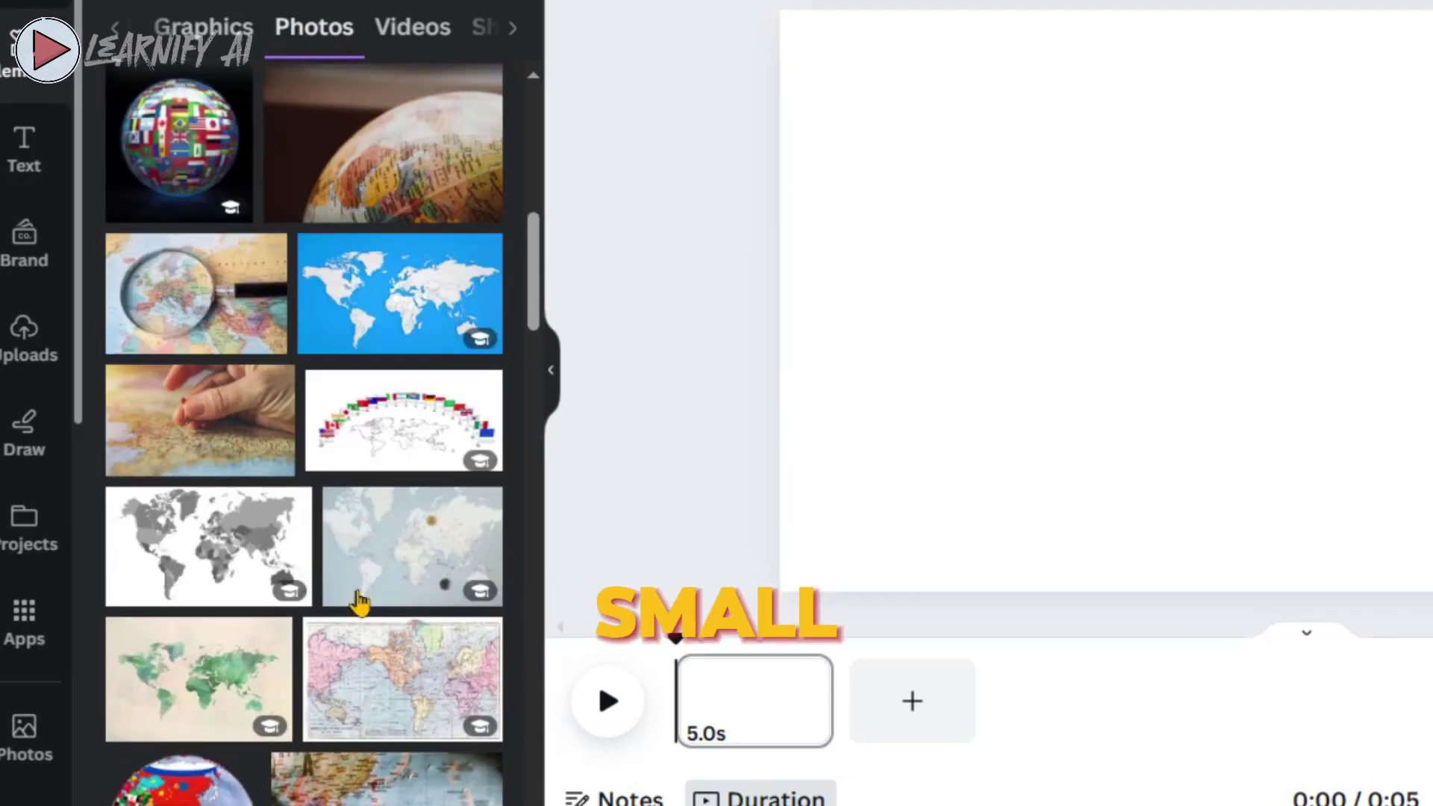
pyautogui.scroll(3, 359, 603)
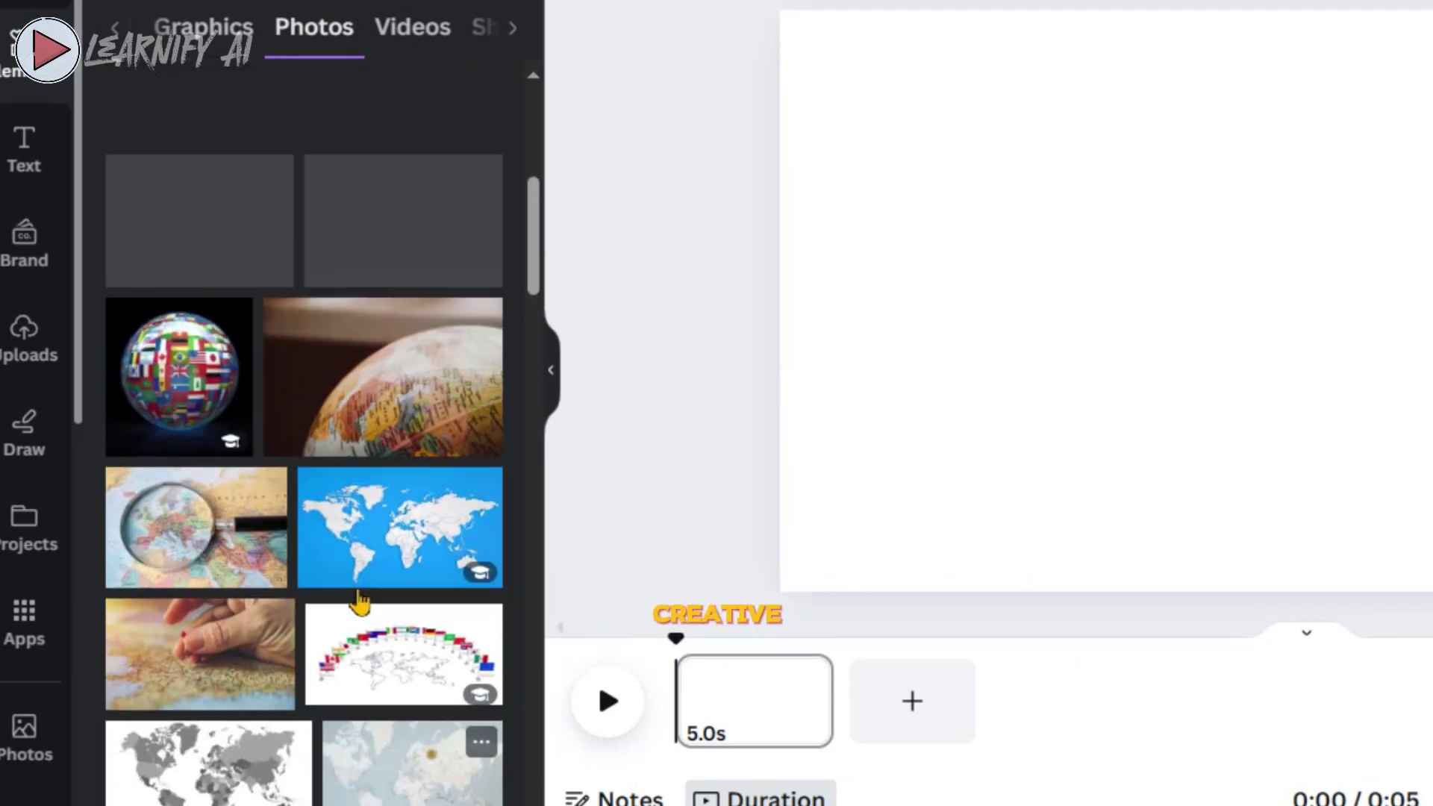
pyautogui.scroll(6, 359, 603)
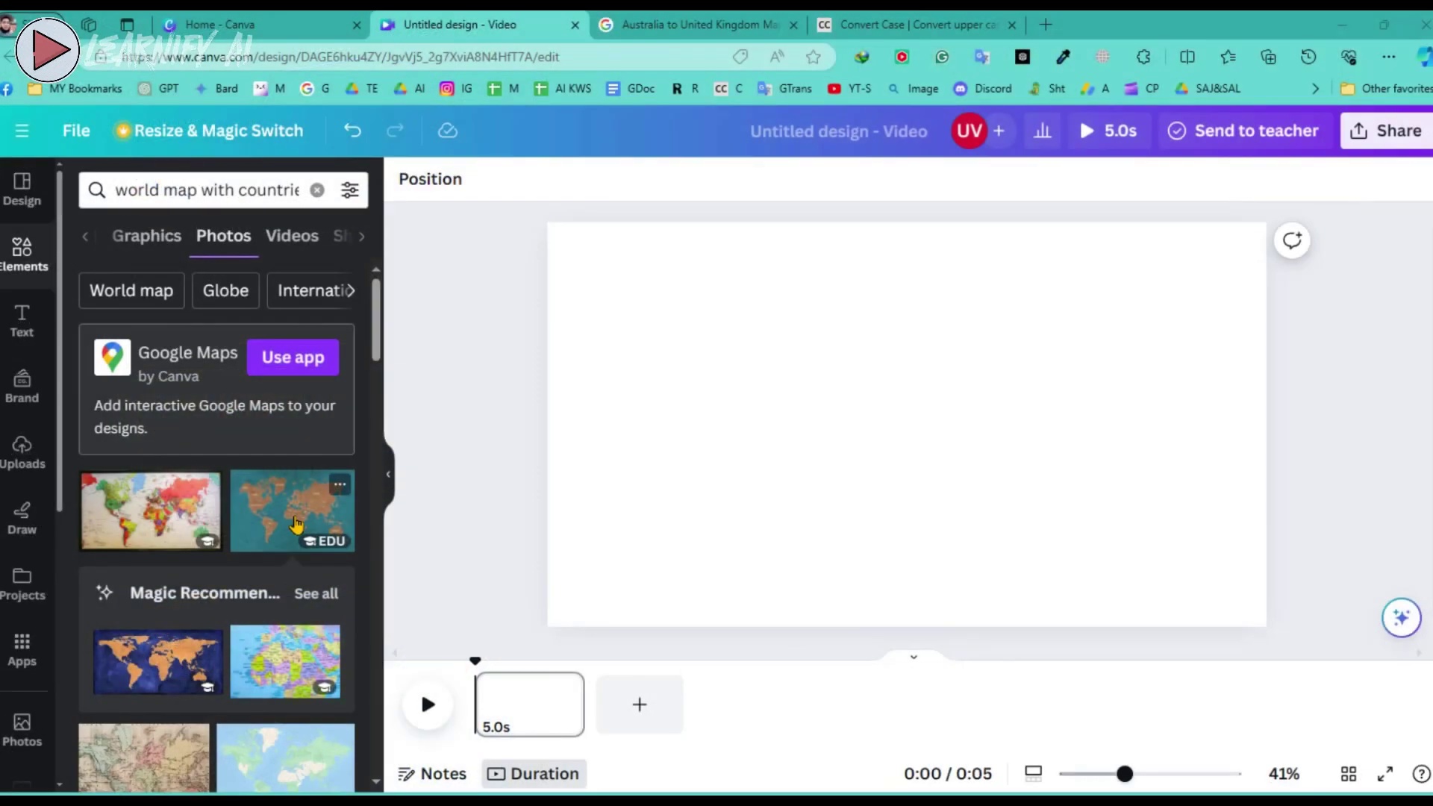
pyautogui.moveTo(392, 433); pyautogui.dragTo(634, 286)
pyautogui.moveTo(446, 415); pyautogui.dragTo(556, 276)
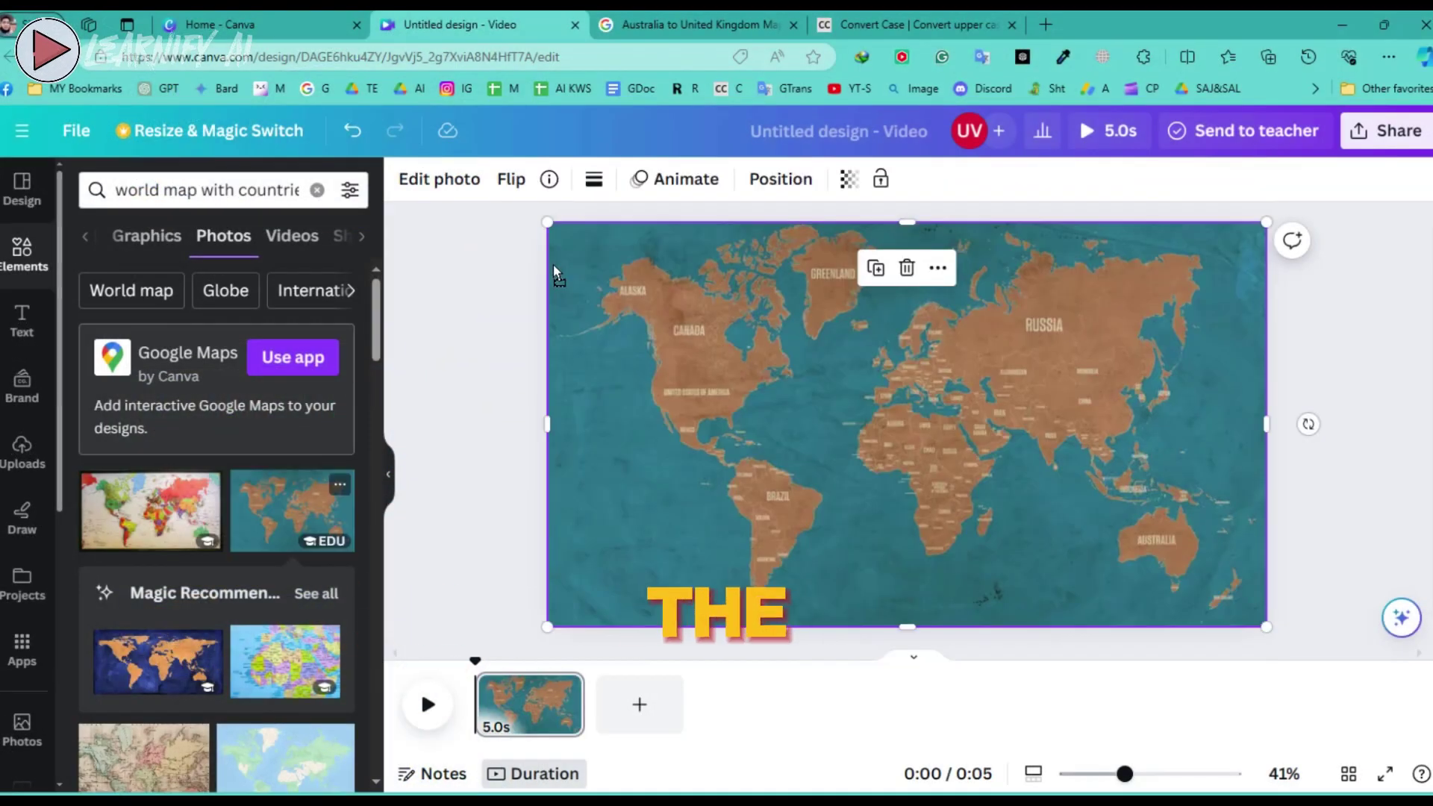
# Duplicate the map page in the timeline.
pyautogui.click(464, 500)
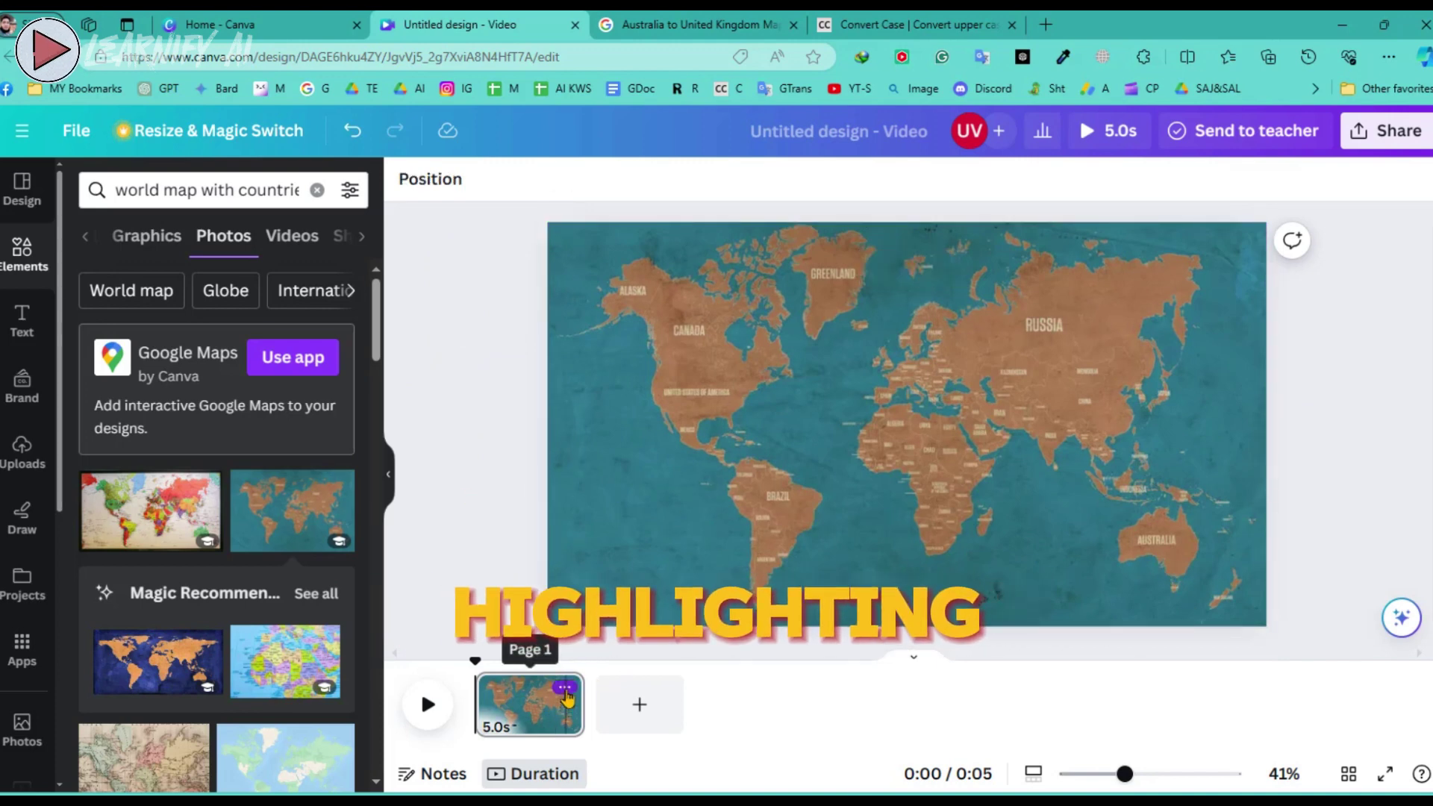
pyautogui.click(565, 688)
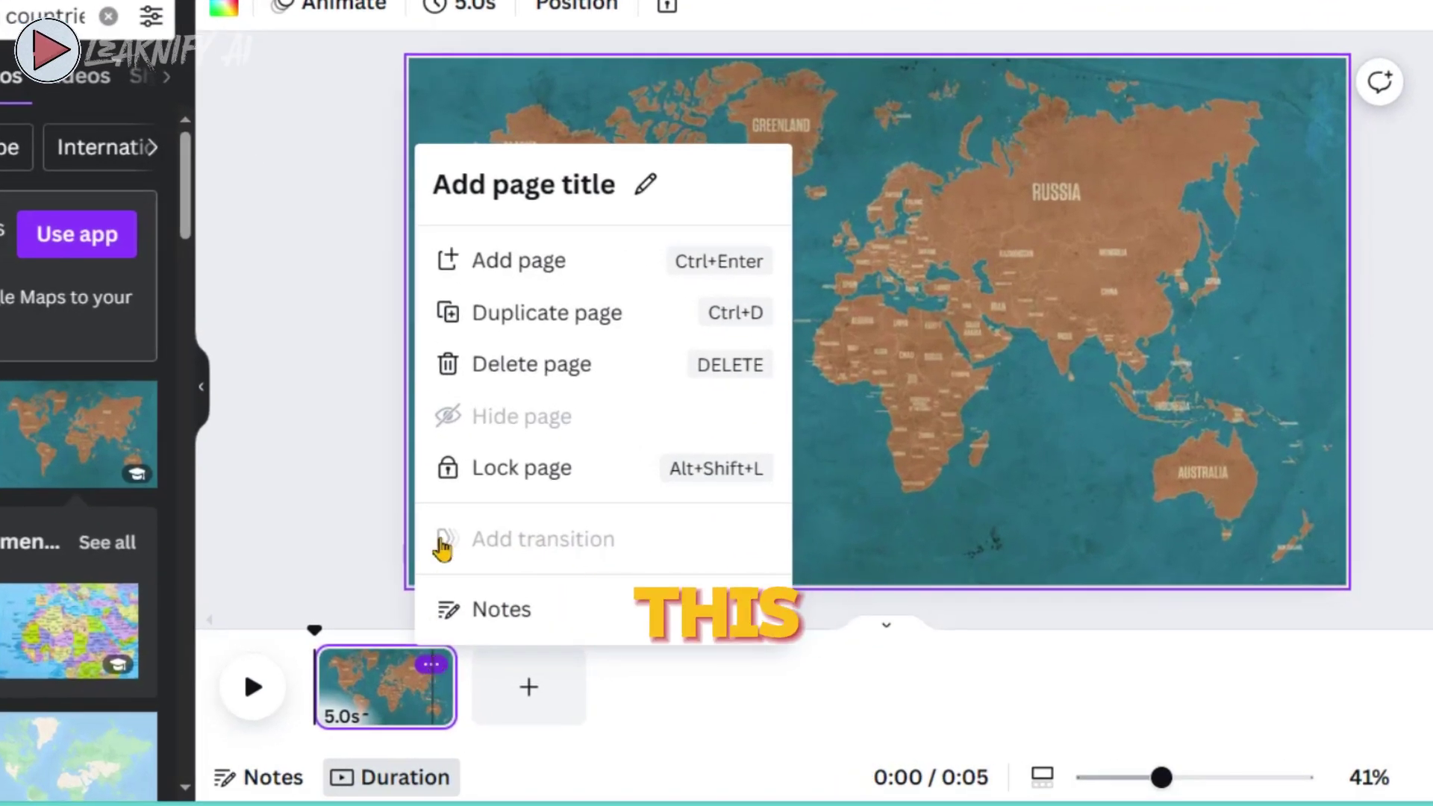
pyautogui.click(589, 322)
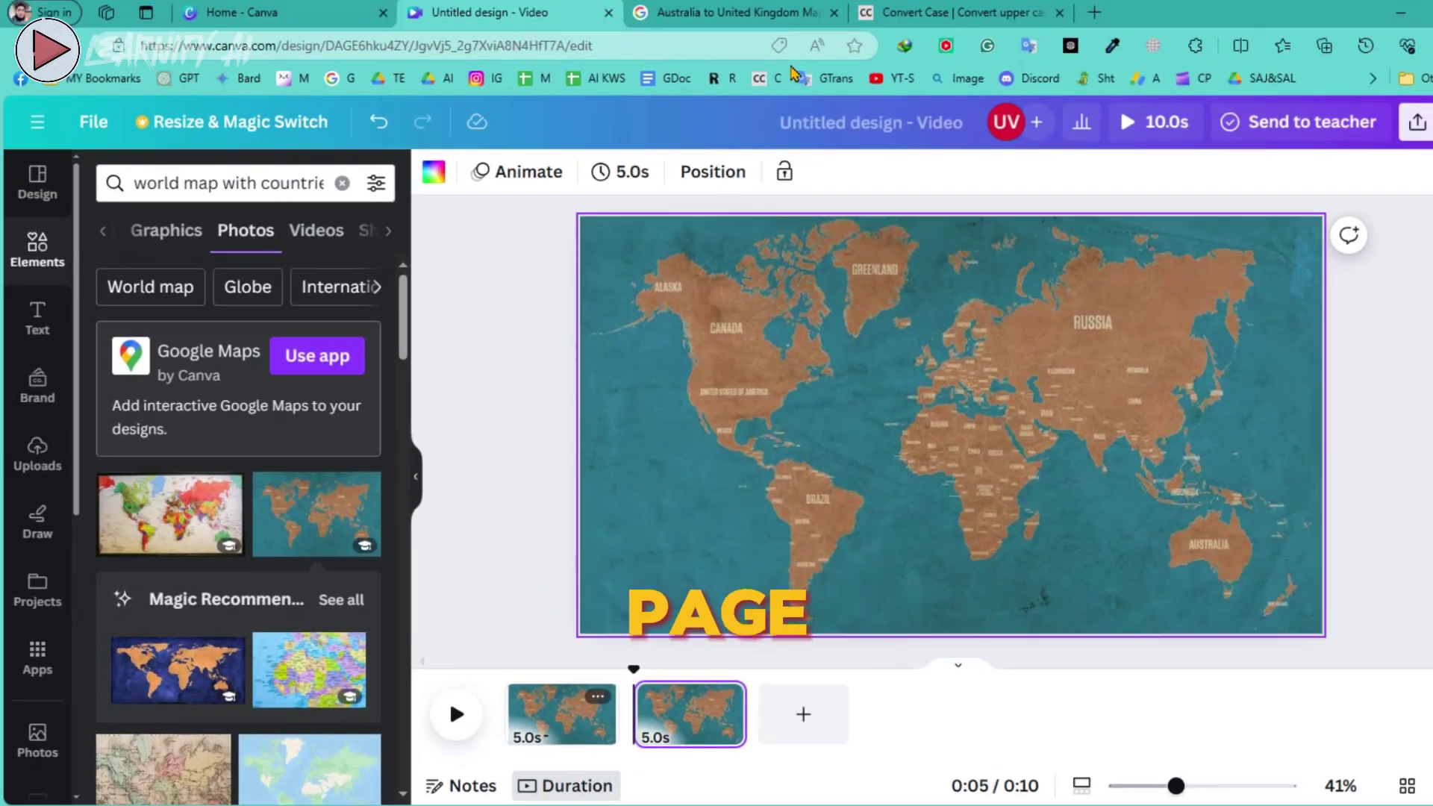
# Replace the elements search with "australia" and filter the results to graphics.
pyautogui.press('Escape')
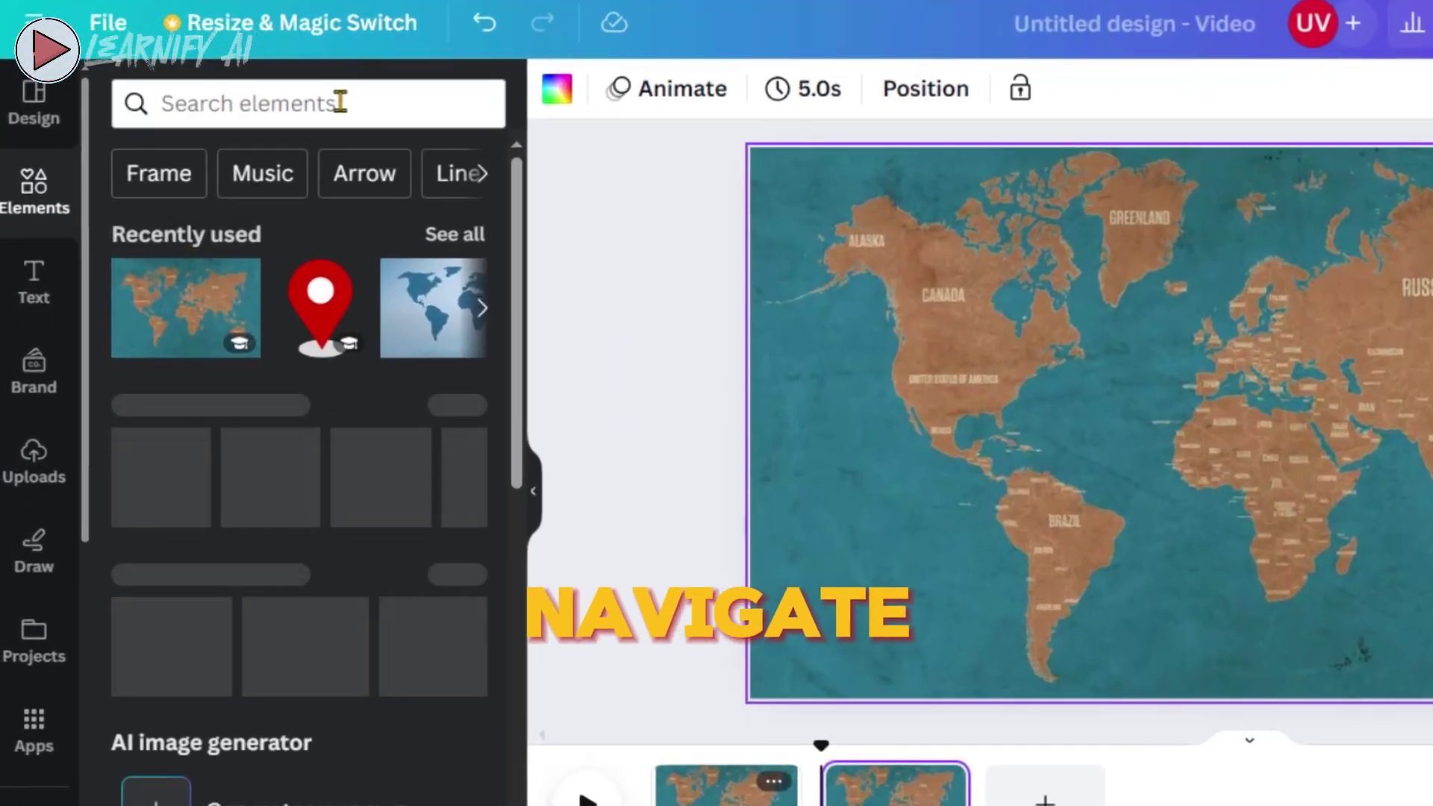
pyautogui.click(339, 102)
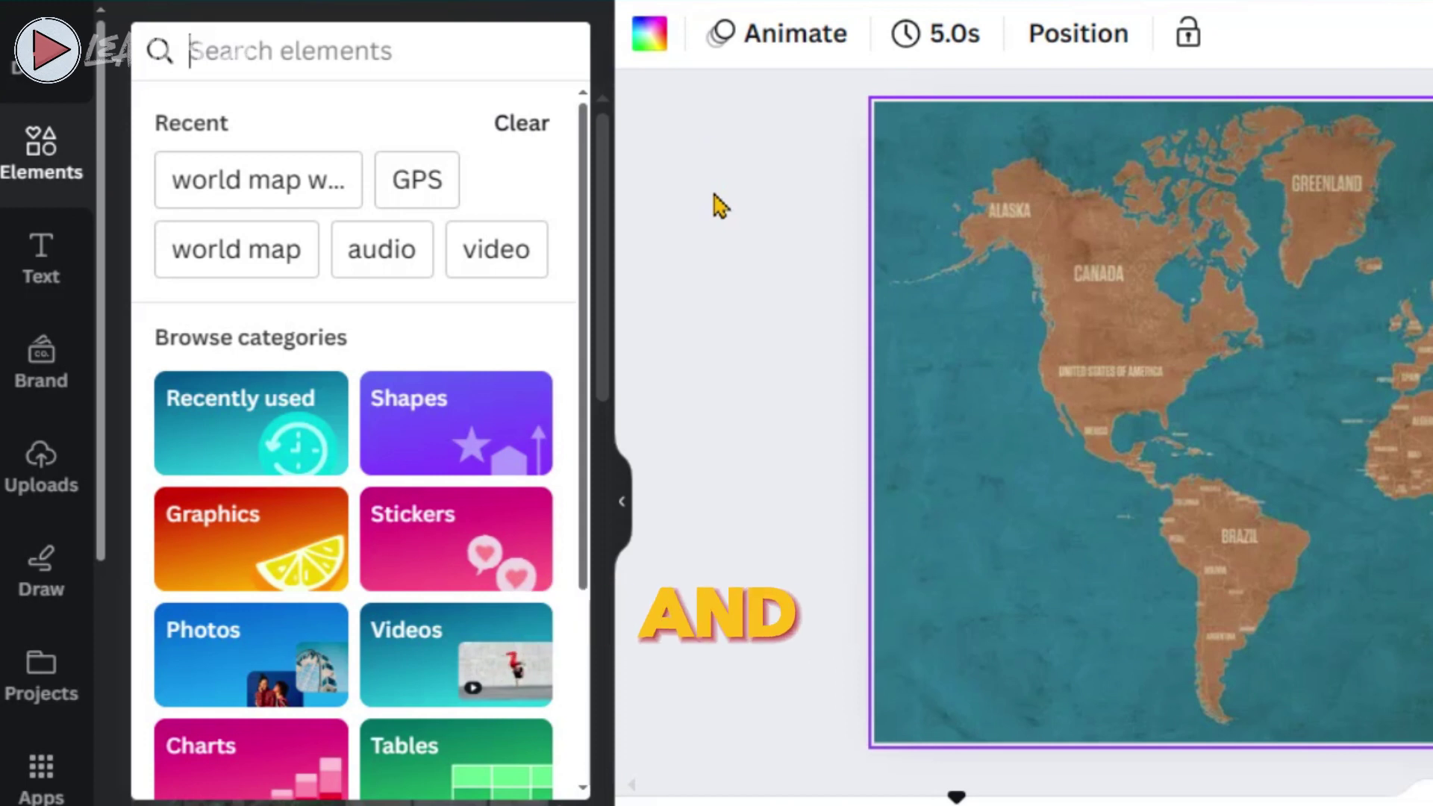
pyautogui.write('AUSTRALIA')
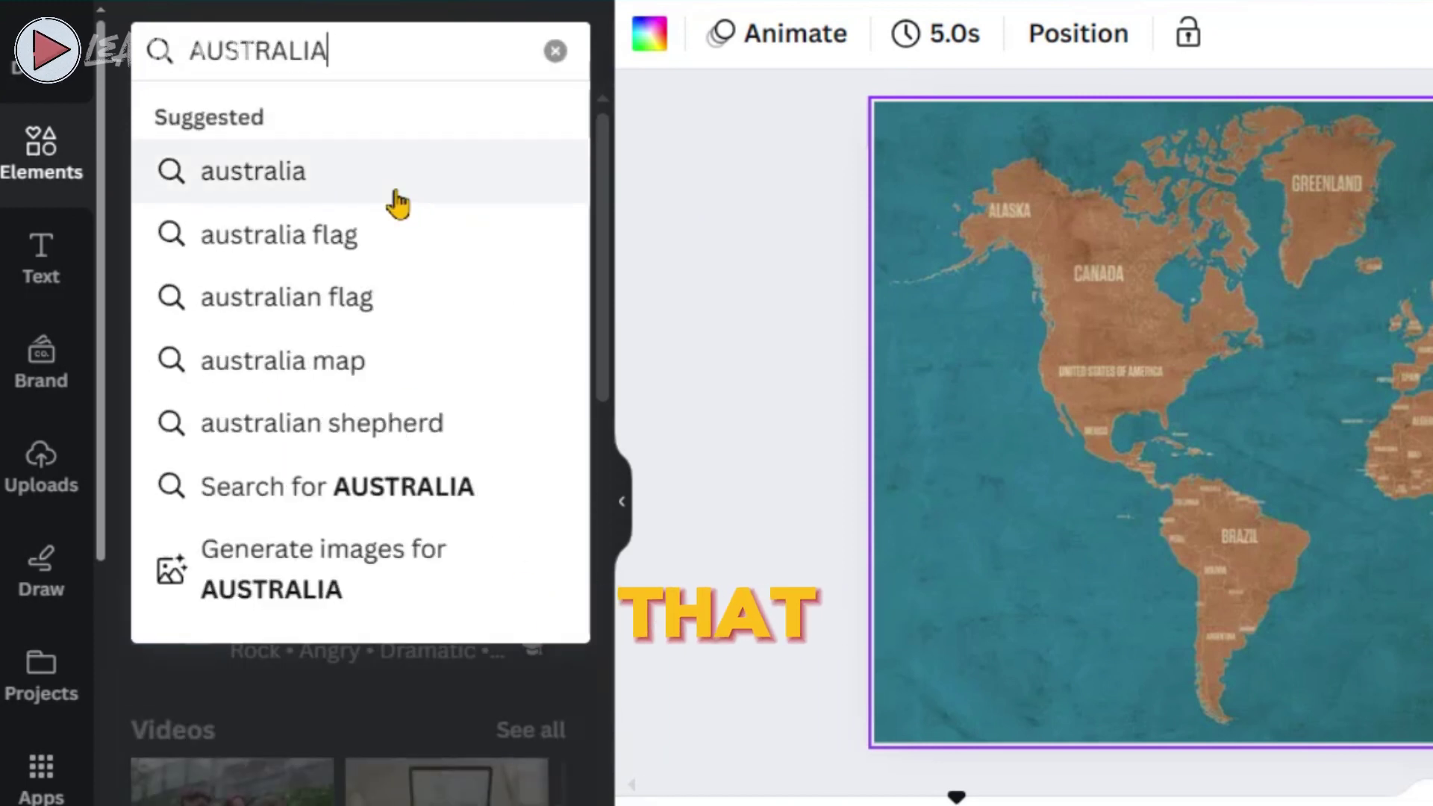
pyautogui.click(348, 183)
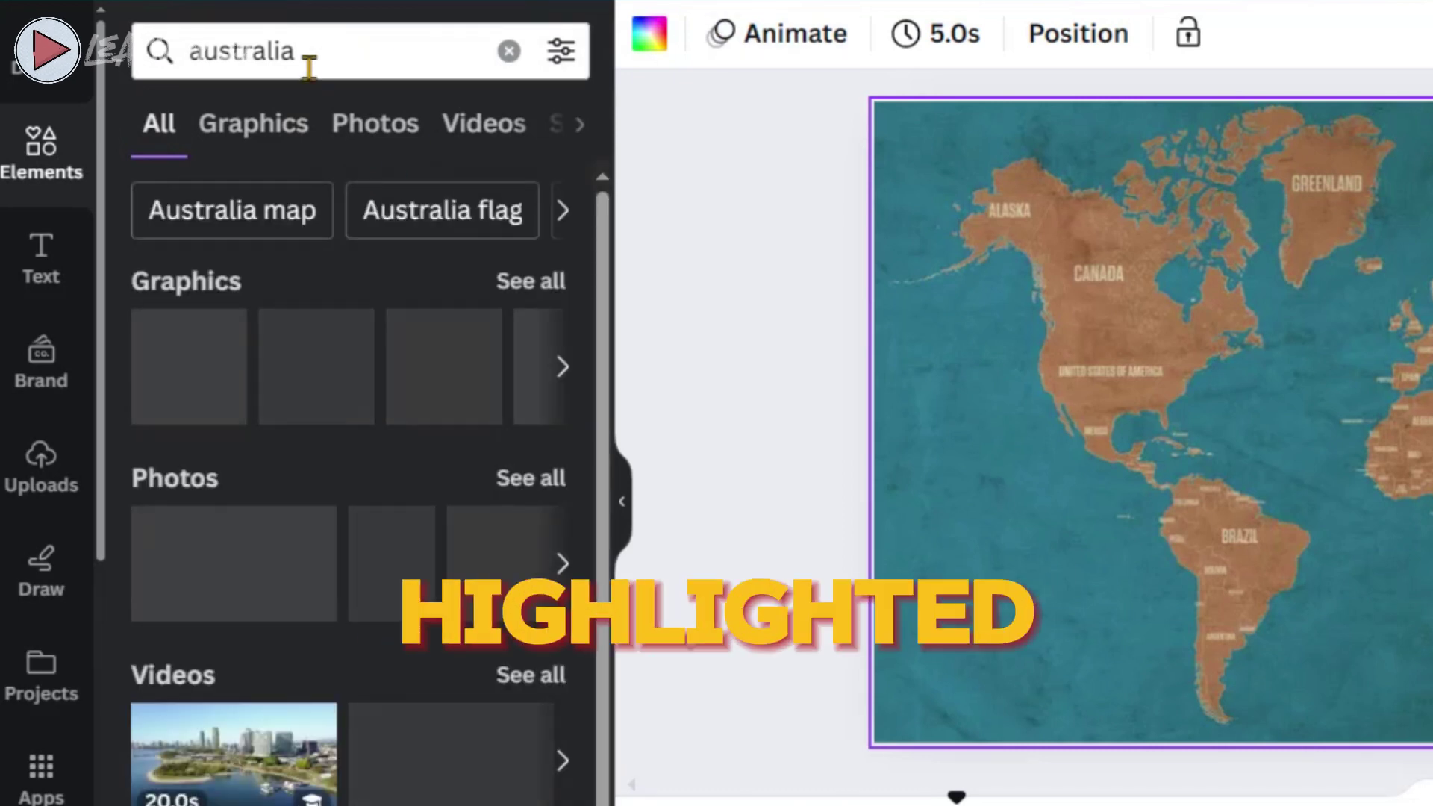
pyautogui.click(263, 125)
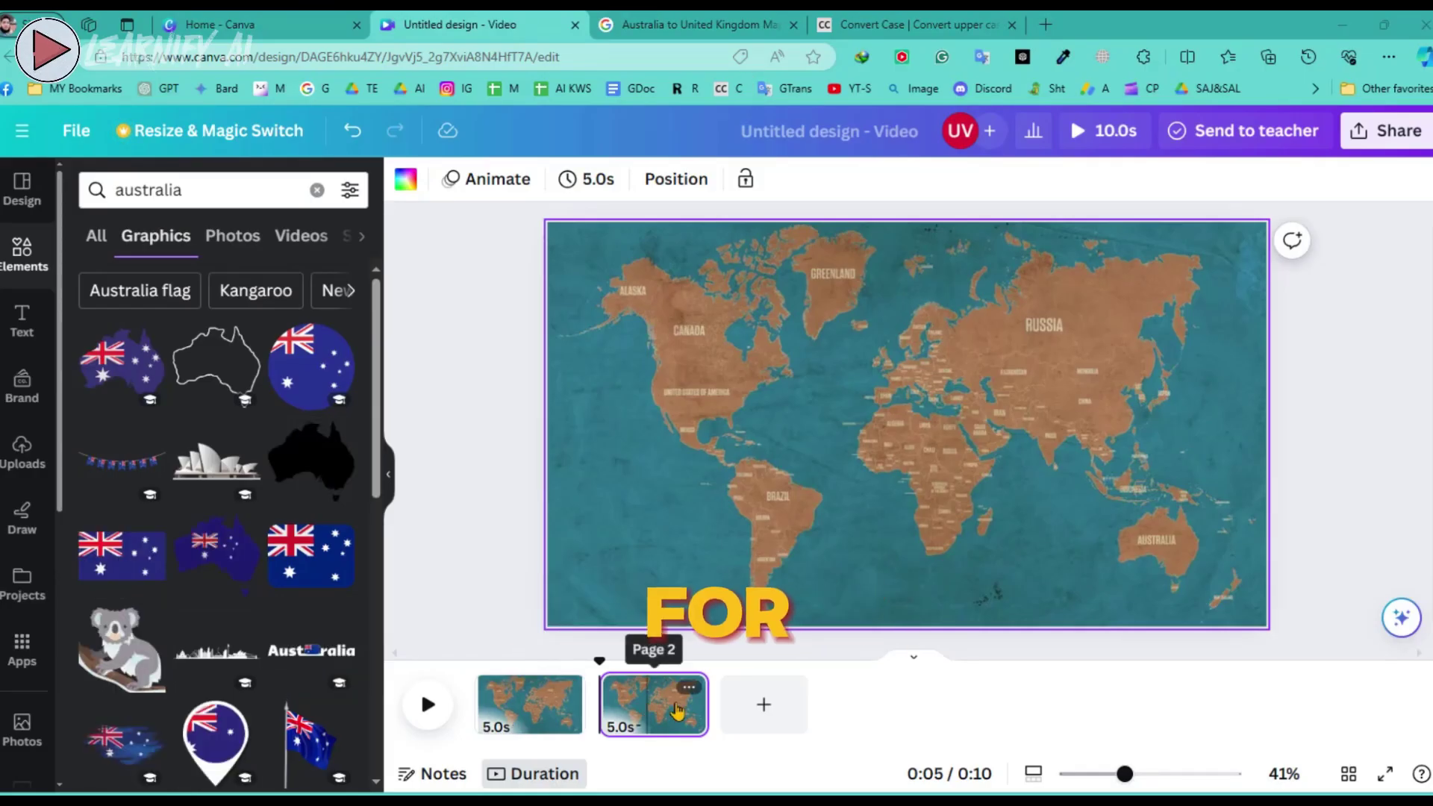
# Enlarge the map on the second page well beyond the page edges and reposition it so Australia is fully in frame.
pyautogui.click(646, 715)
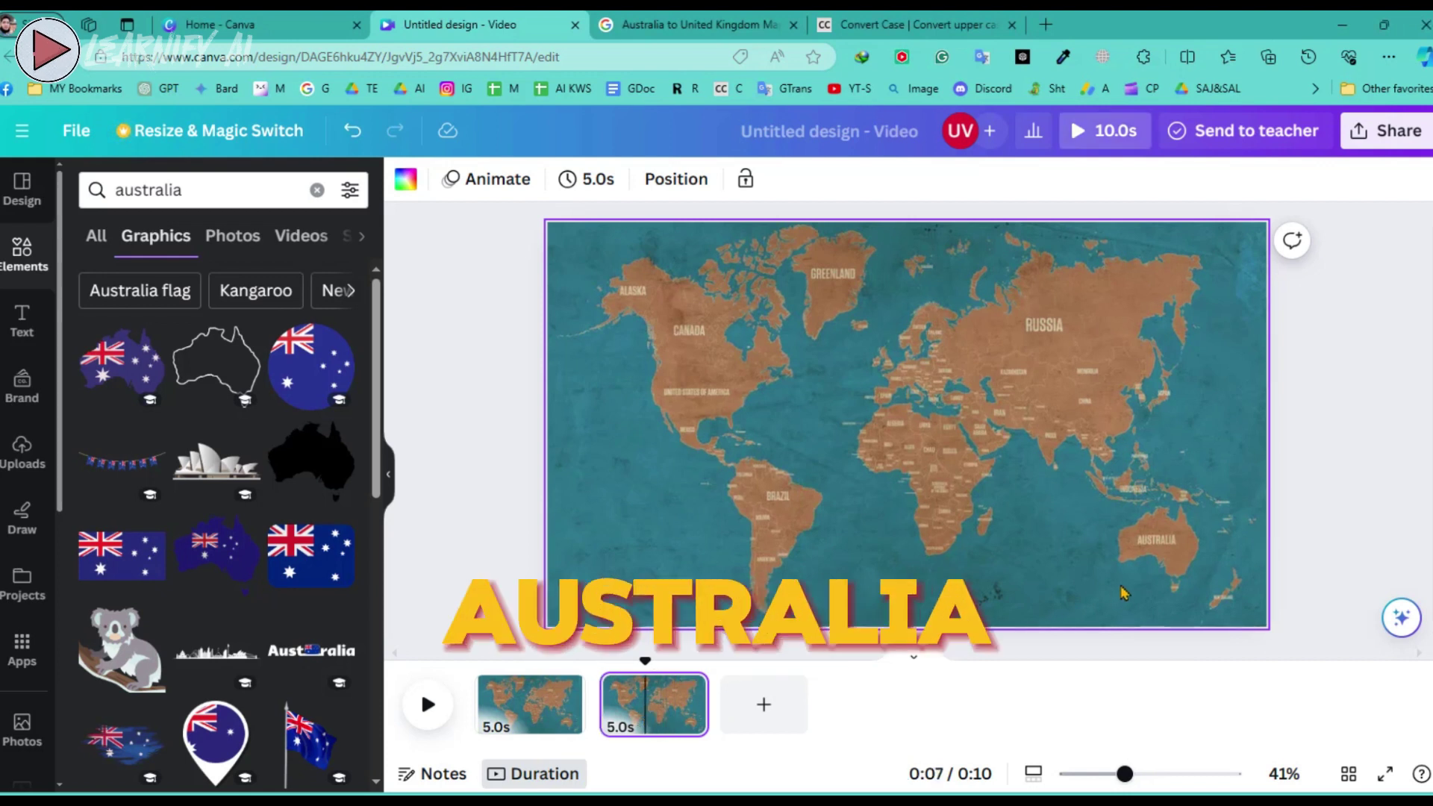
pyautogui.click(1208, 592)
pyautogui.moveTo(1262, 628); pyautogui.dragTo(1340, 736)
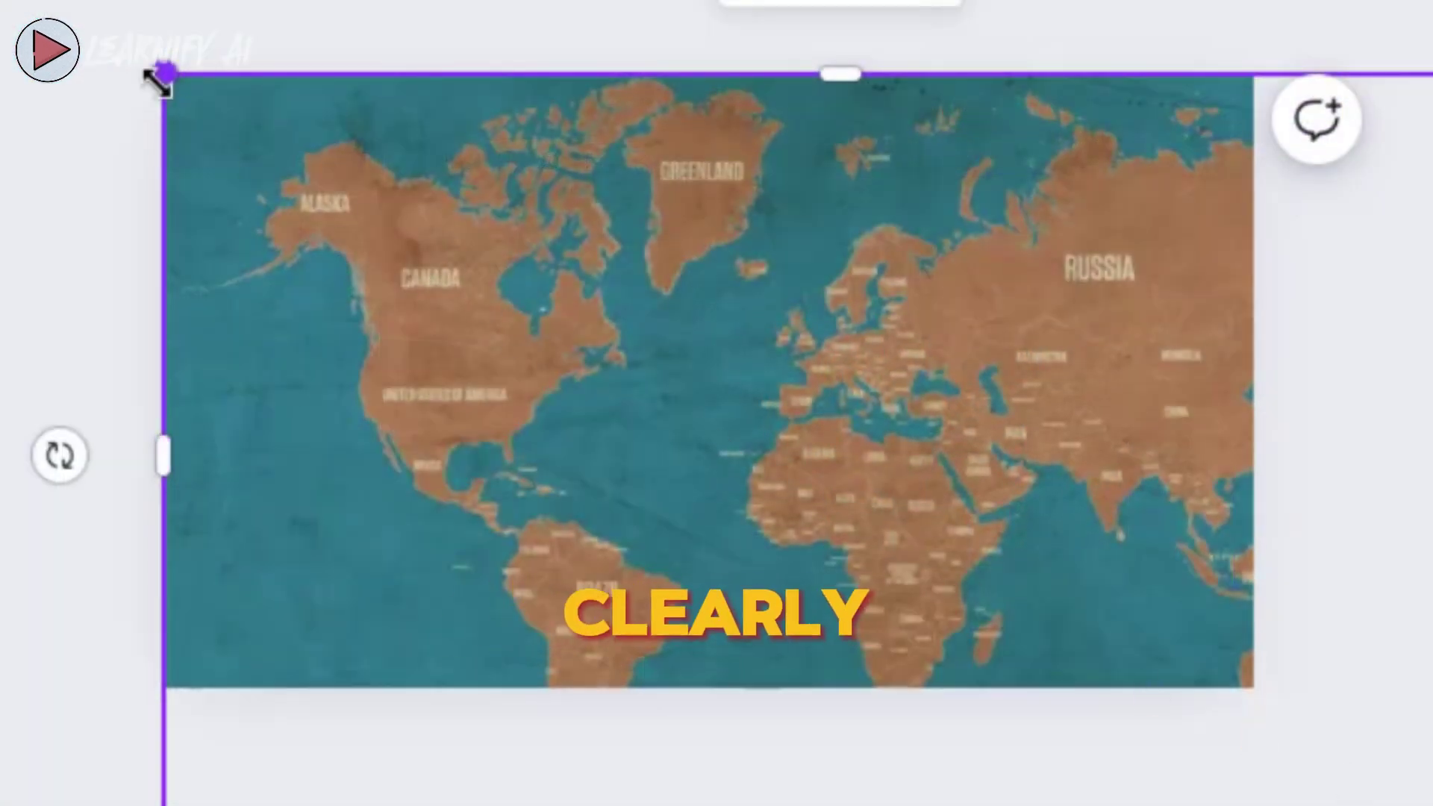
pyautogui.moveTo(154, 71); pyautogui.dragTo(0, 0)
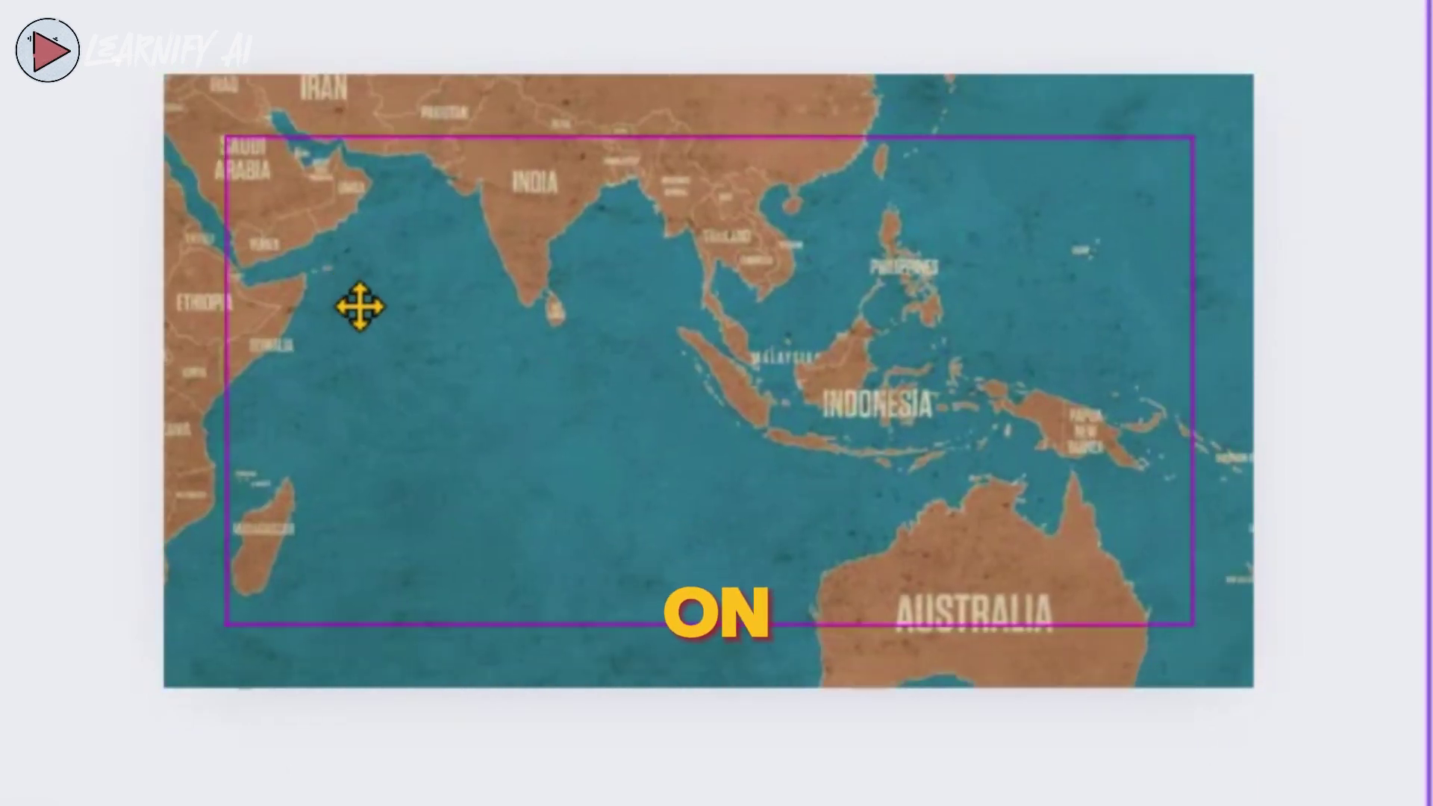
pyautogui.moveTo(954, 551); pyautogui.dragTo(996, 365)
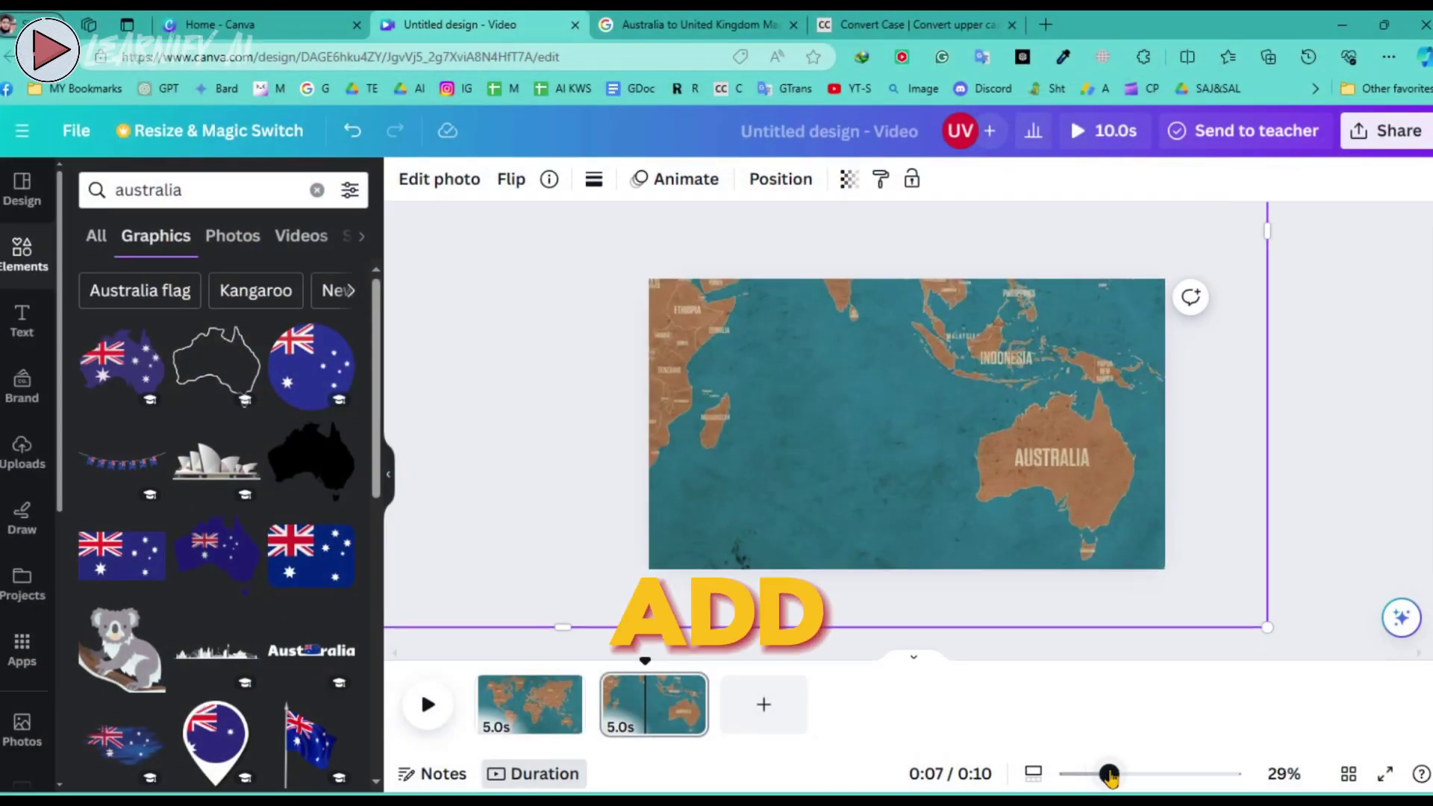
# Add the solid black Australia silhouette to the second page and move it over Australia on the map.
pyautogui.moveTo(1107, 774); pyautogui.dragTo(1130, 775)
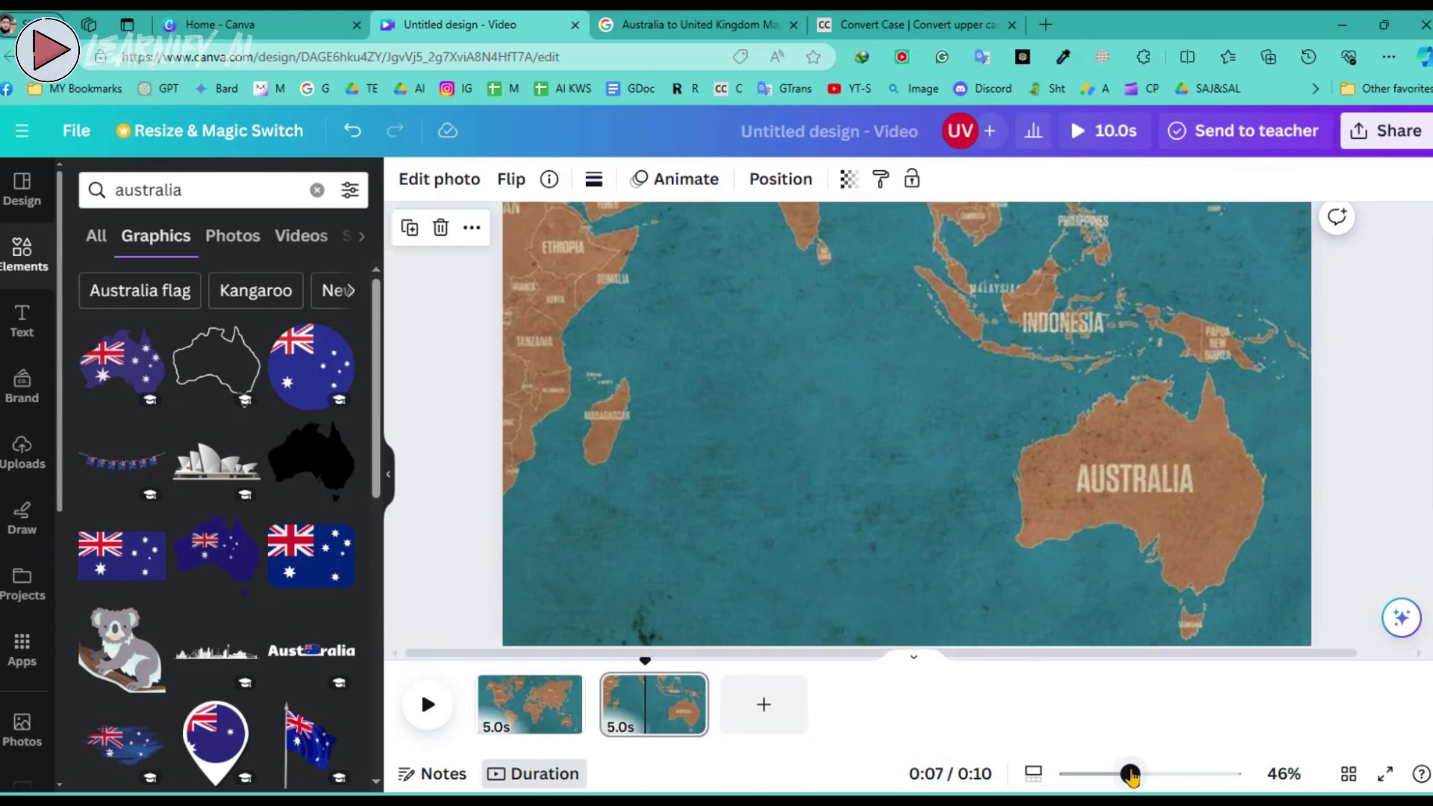
pyautogui.click(320, 460)
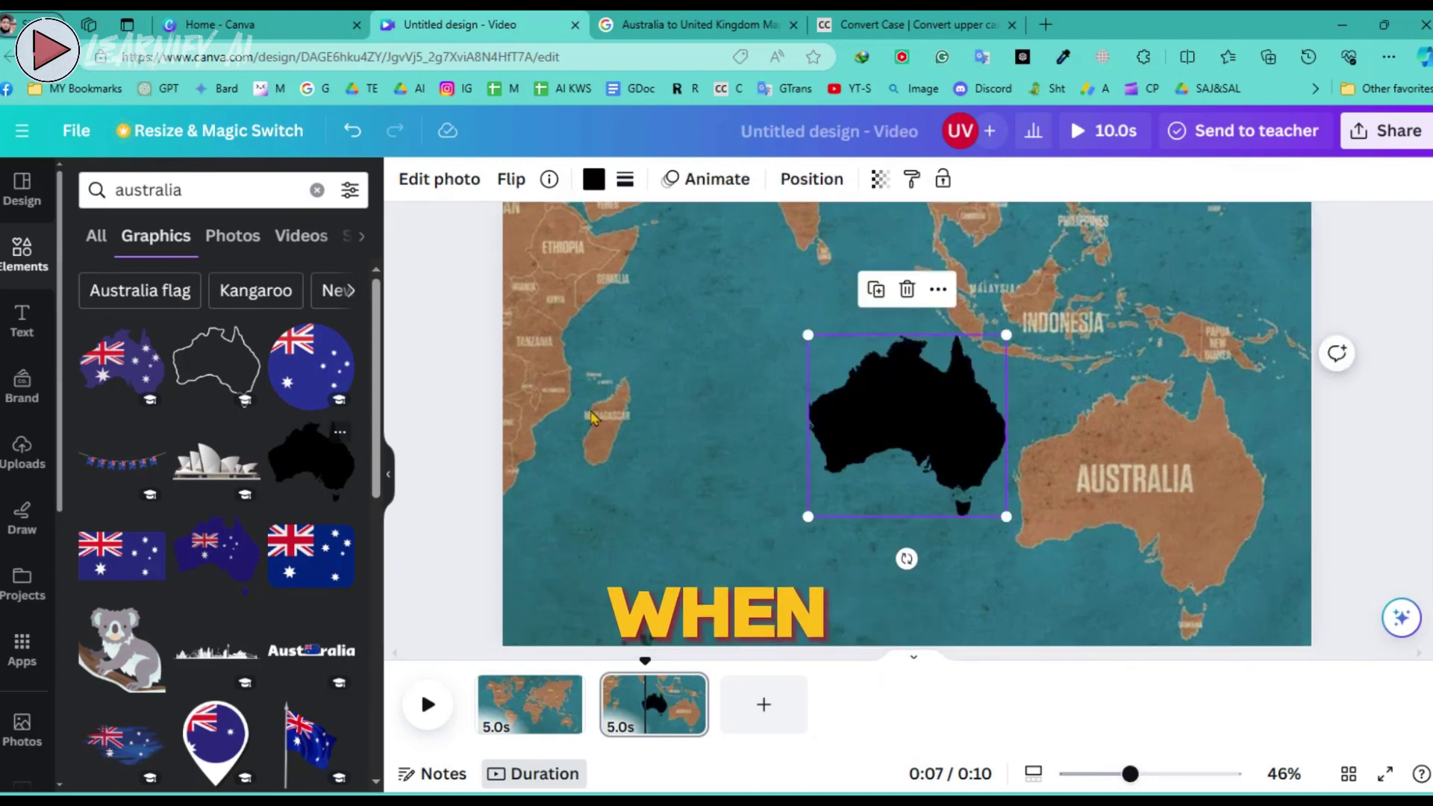
pyautogui.moveTo(939, 431); pyautogui.dragTo(1142, 485)
pyautogui.click(1141, 485)
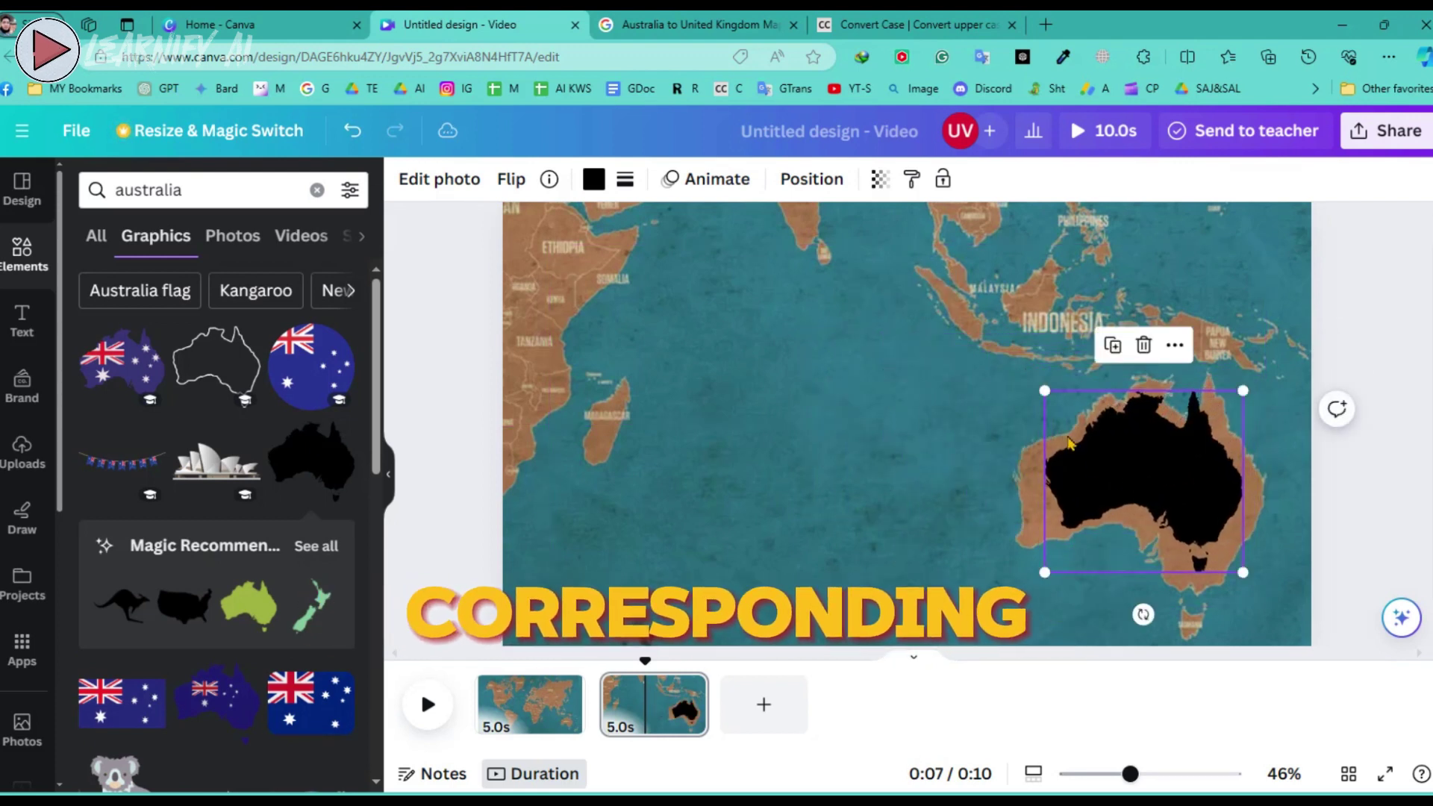
# Enlarge the black silhouette and shift it so its outline covers Australia on the map.
pyautogui.moveTo(1031, 382); pyautogui.dragTo(1001, 355)
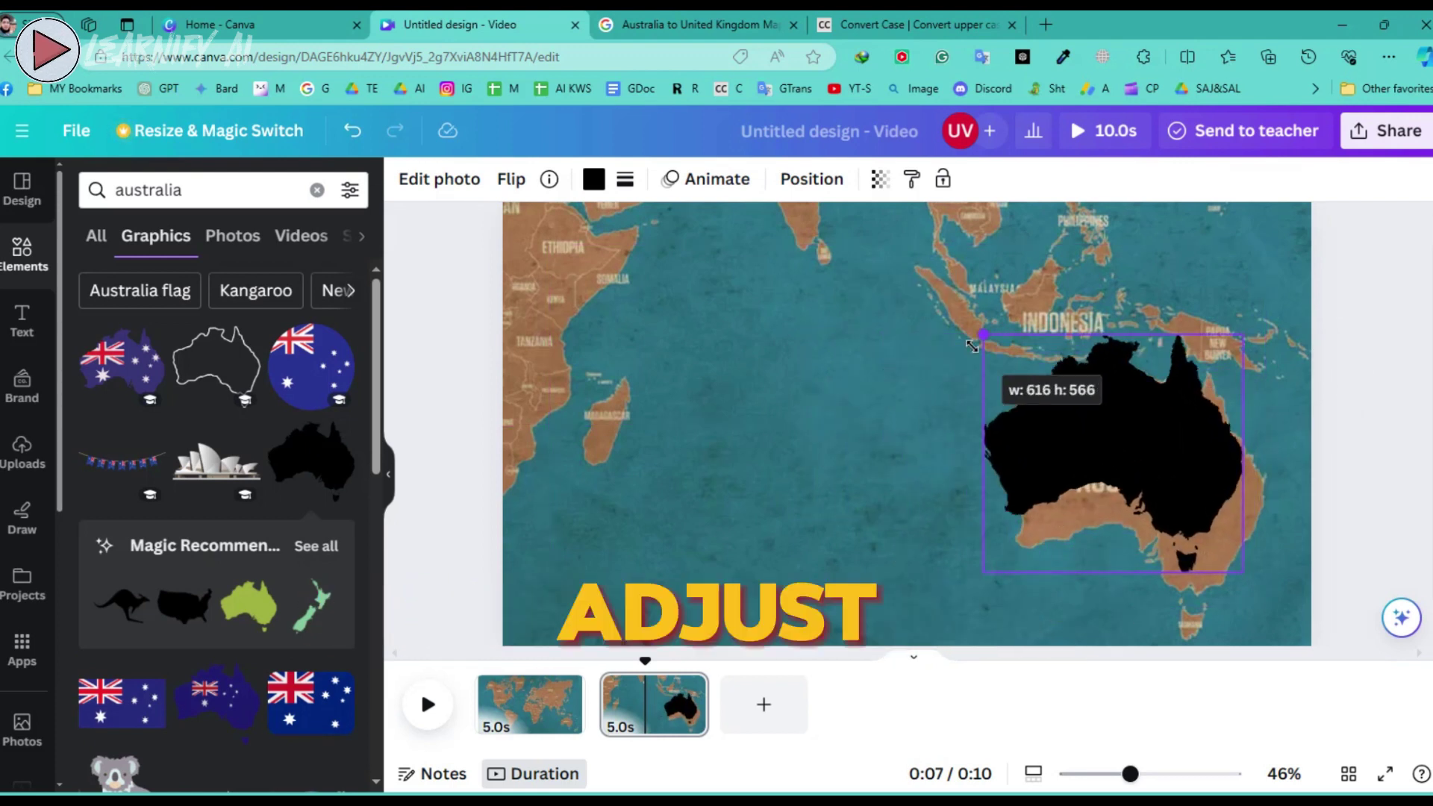
pyautogui.moveTo(1152, 479)
pyautogui.mouseDown()
pyautogui.moveTo(1140, 503)
pyautogui.moveTo(1167, 488)
pyautogui.moveTo(1159, 476)
pyautogui.mouseUp()
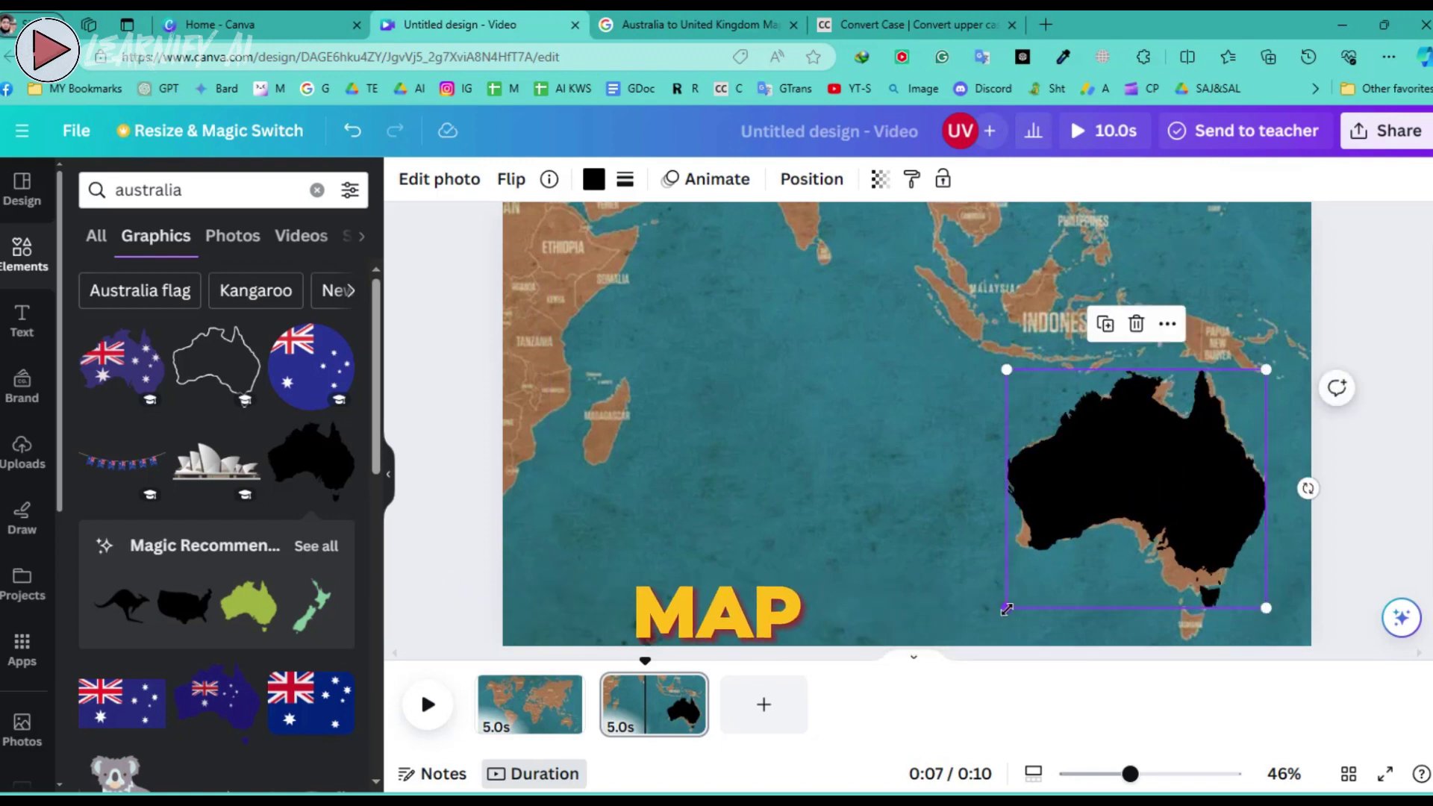
pyautogui.moveTo(1008, 608); pyautogui.dragTo(978, 663)
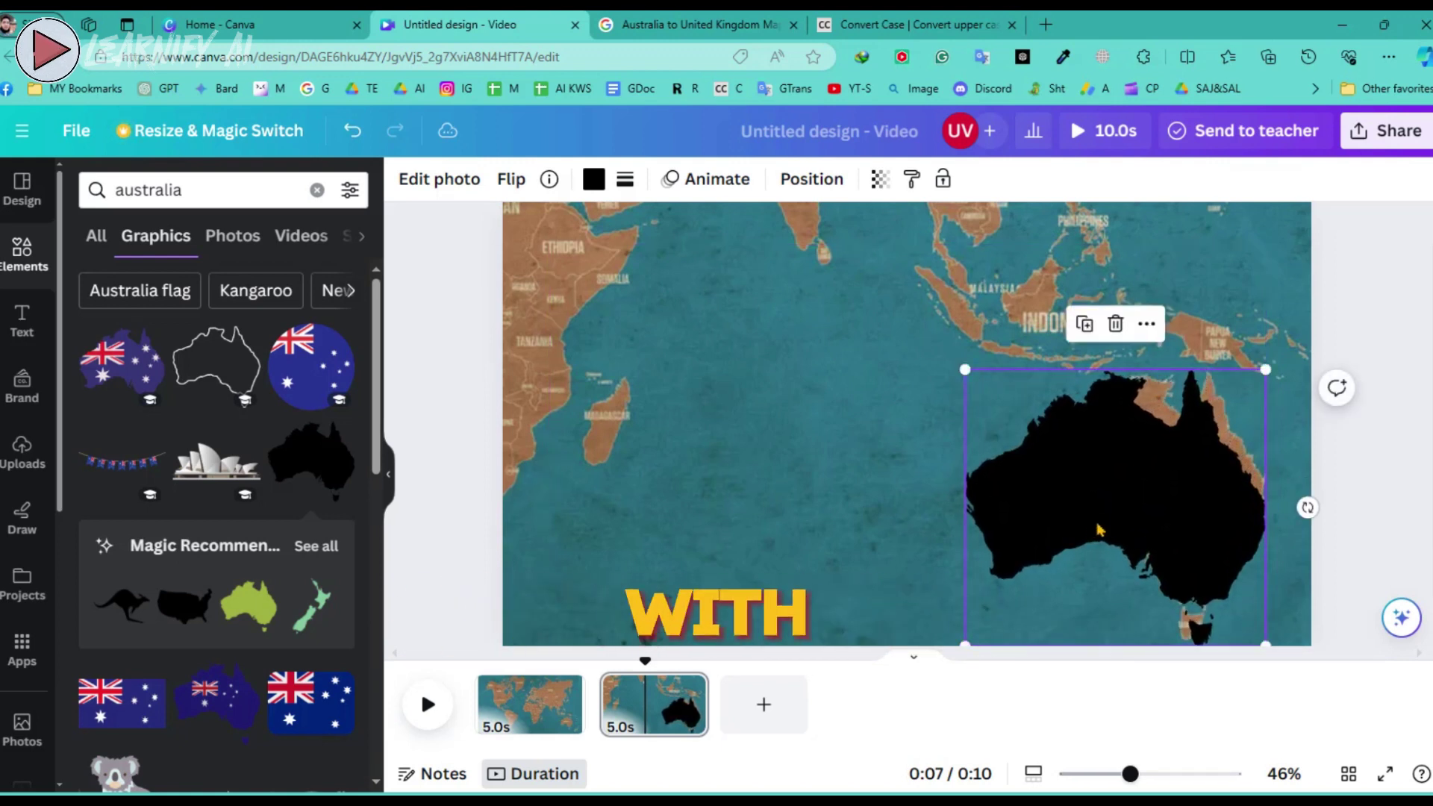
pyautogui.moveTo(1100, 530); pyautogui.dragTo(1110, 514)
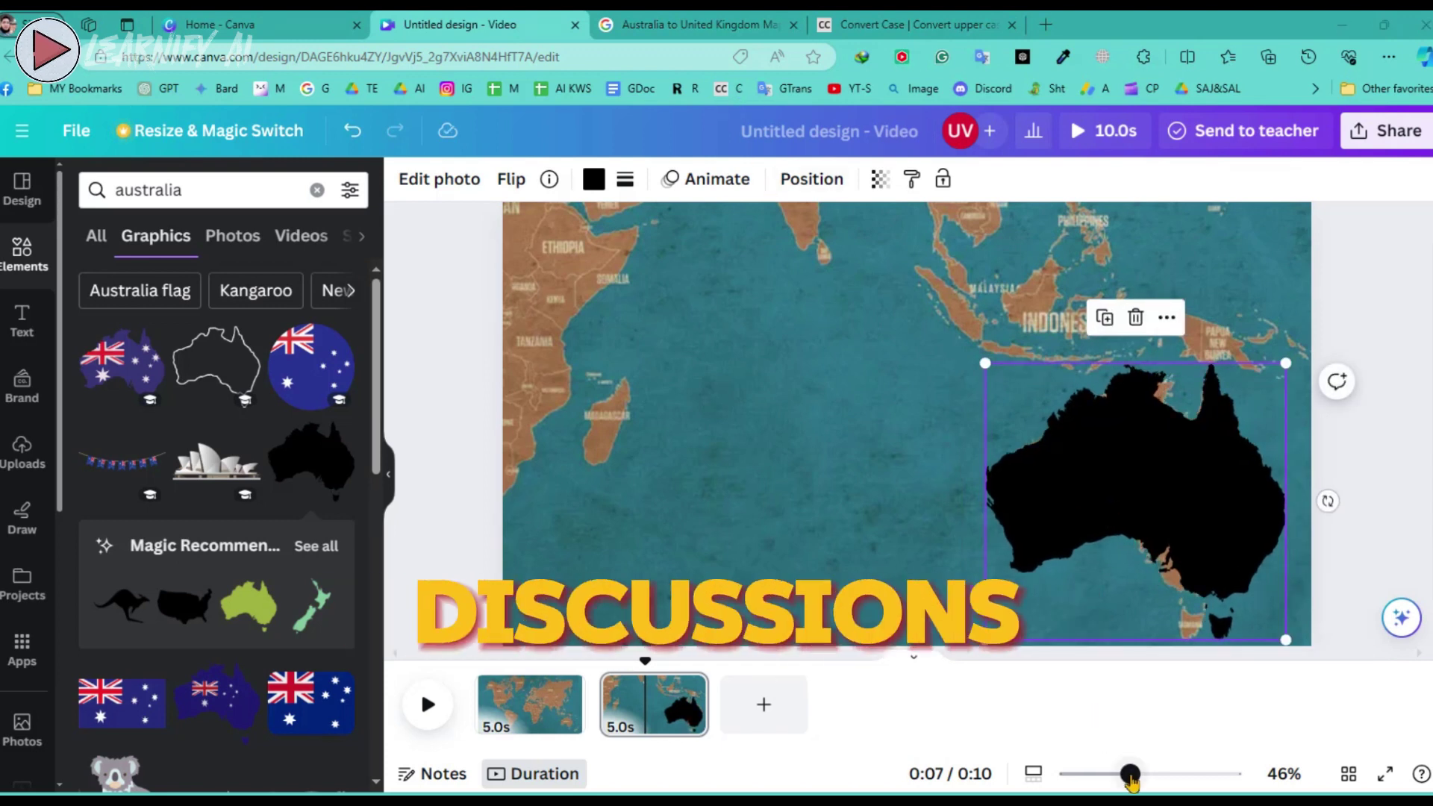
pyautogui.moveTo(1131, 778)
pyautogui.mouseDown()
pyautogui.moveTo(1113, 776)
pyautogui.moveTo(1128, 776)
pyautogui.mouseUp()
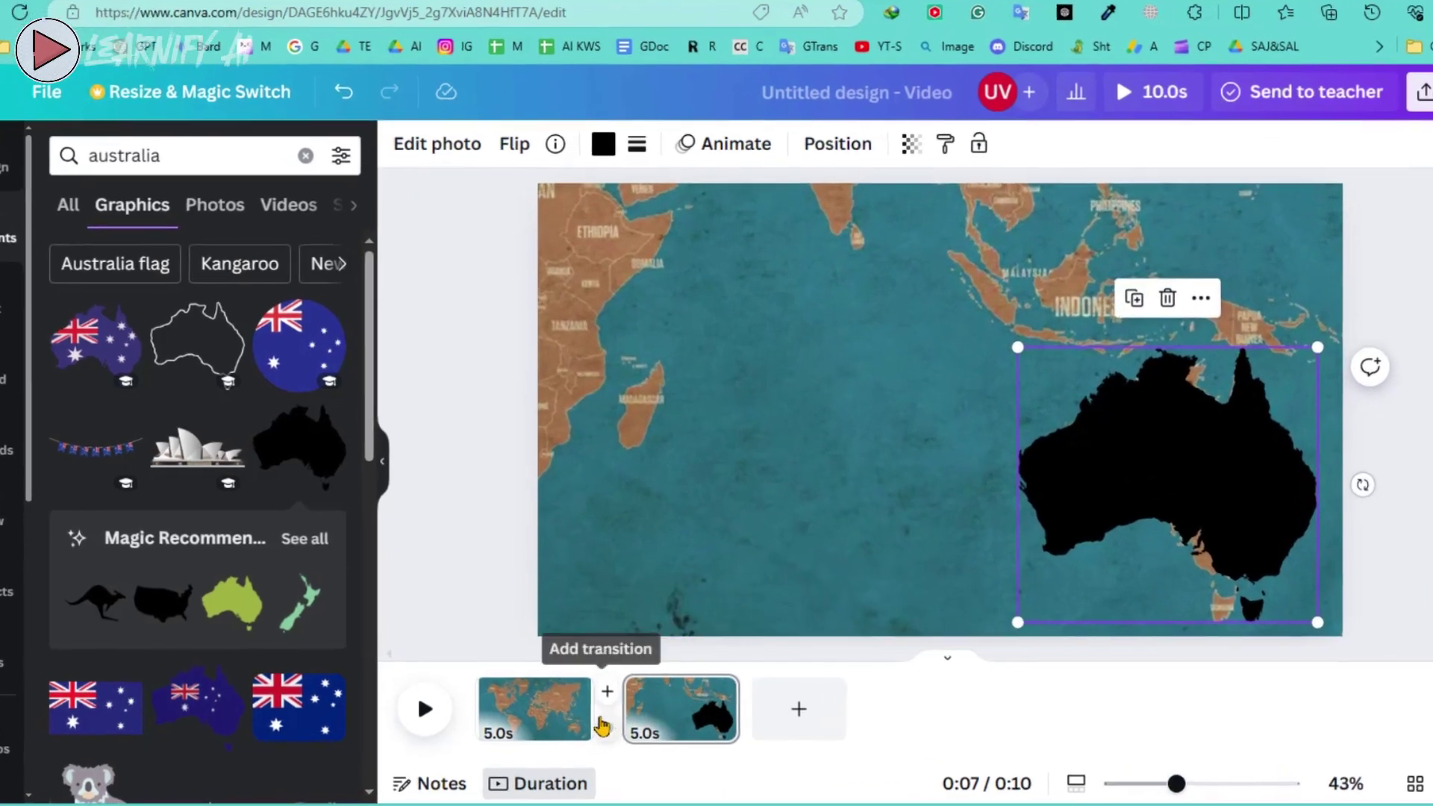
# Add a Match & Move transition between the first two pages and duplicate the second page.
pyautogui.click(602, 726)
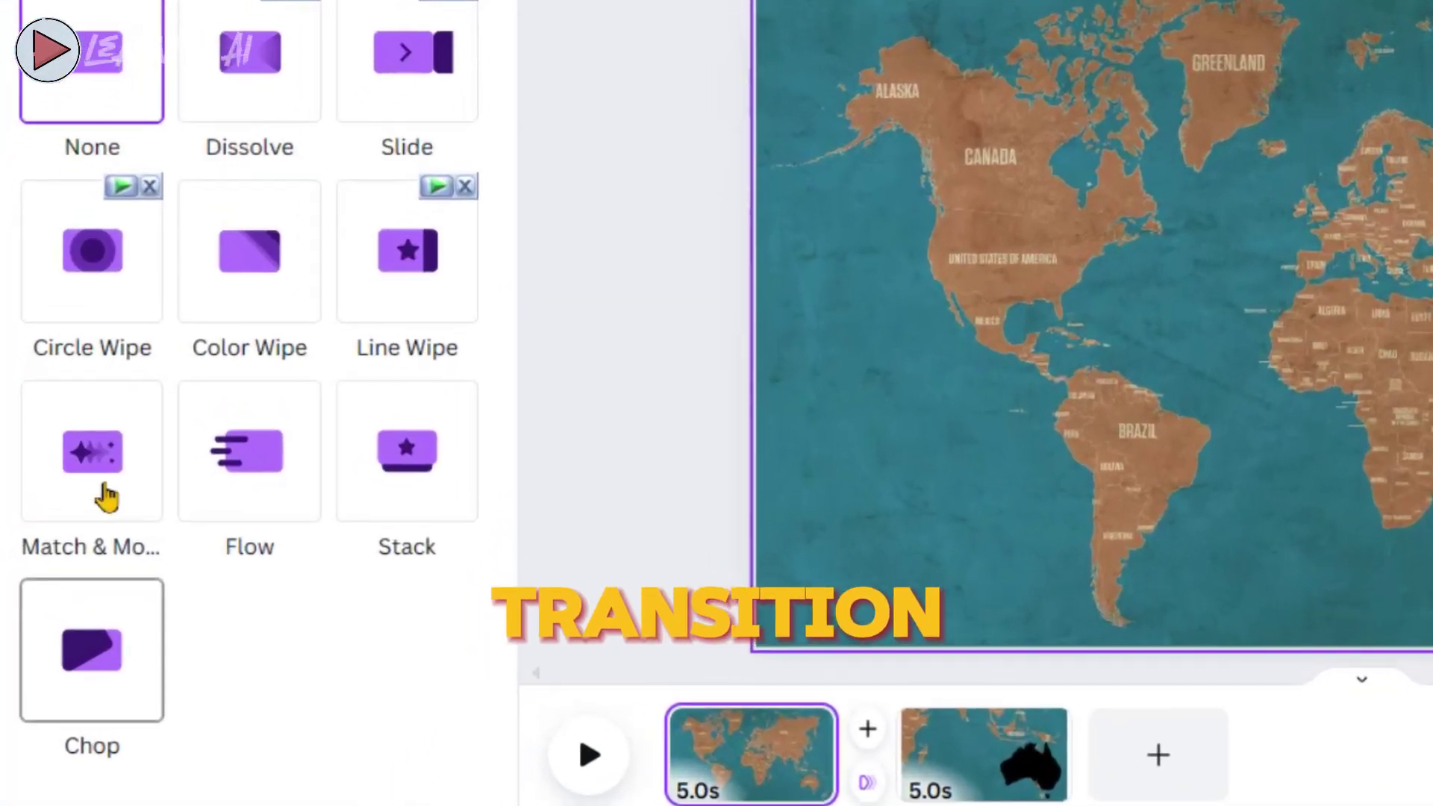
pyautogui.click(107, 496)
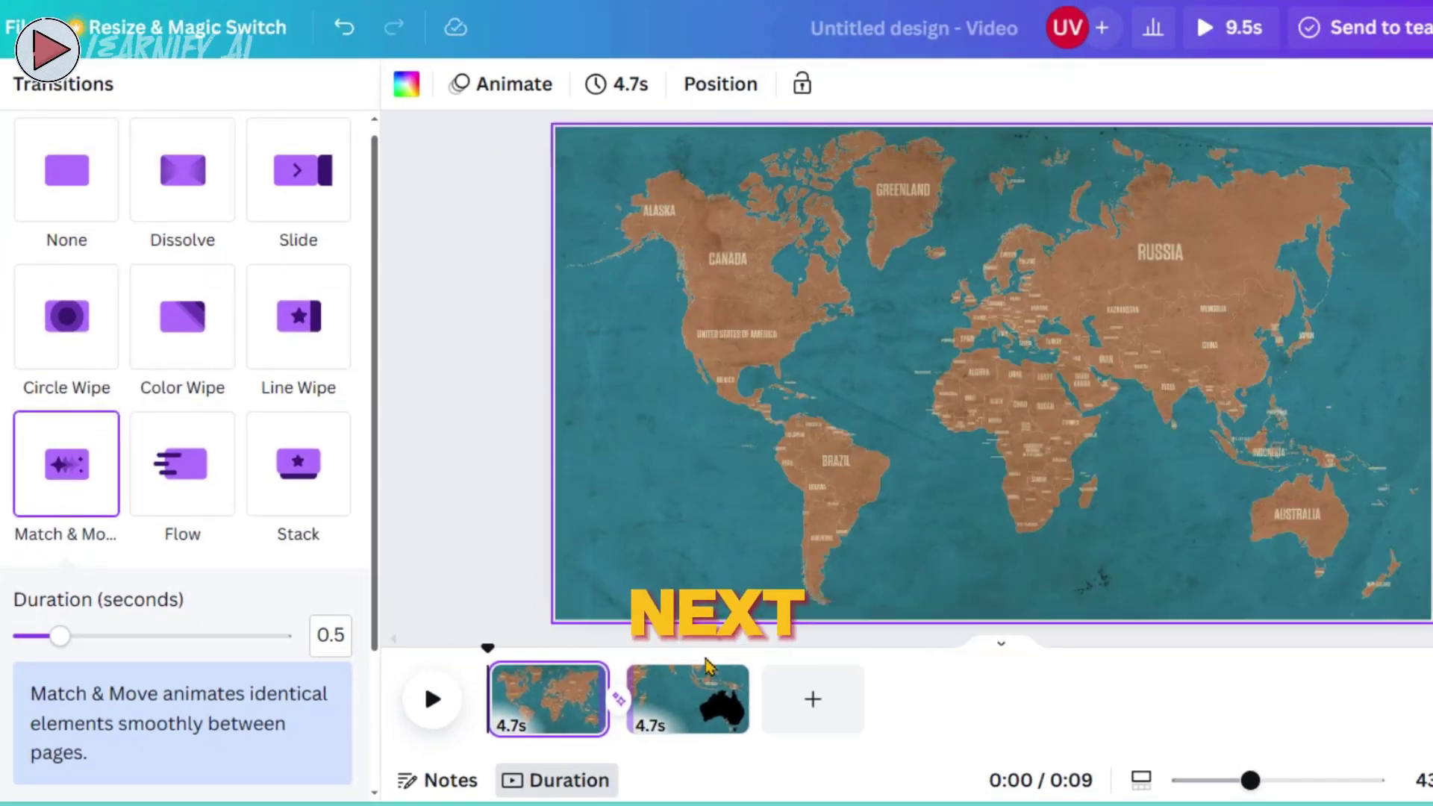
pyautogui.click(692, 702)
pyautogui.click(725, 678)
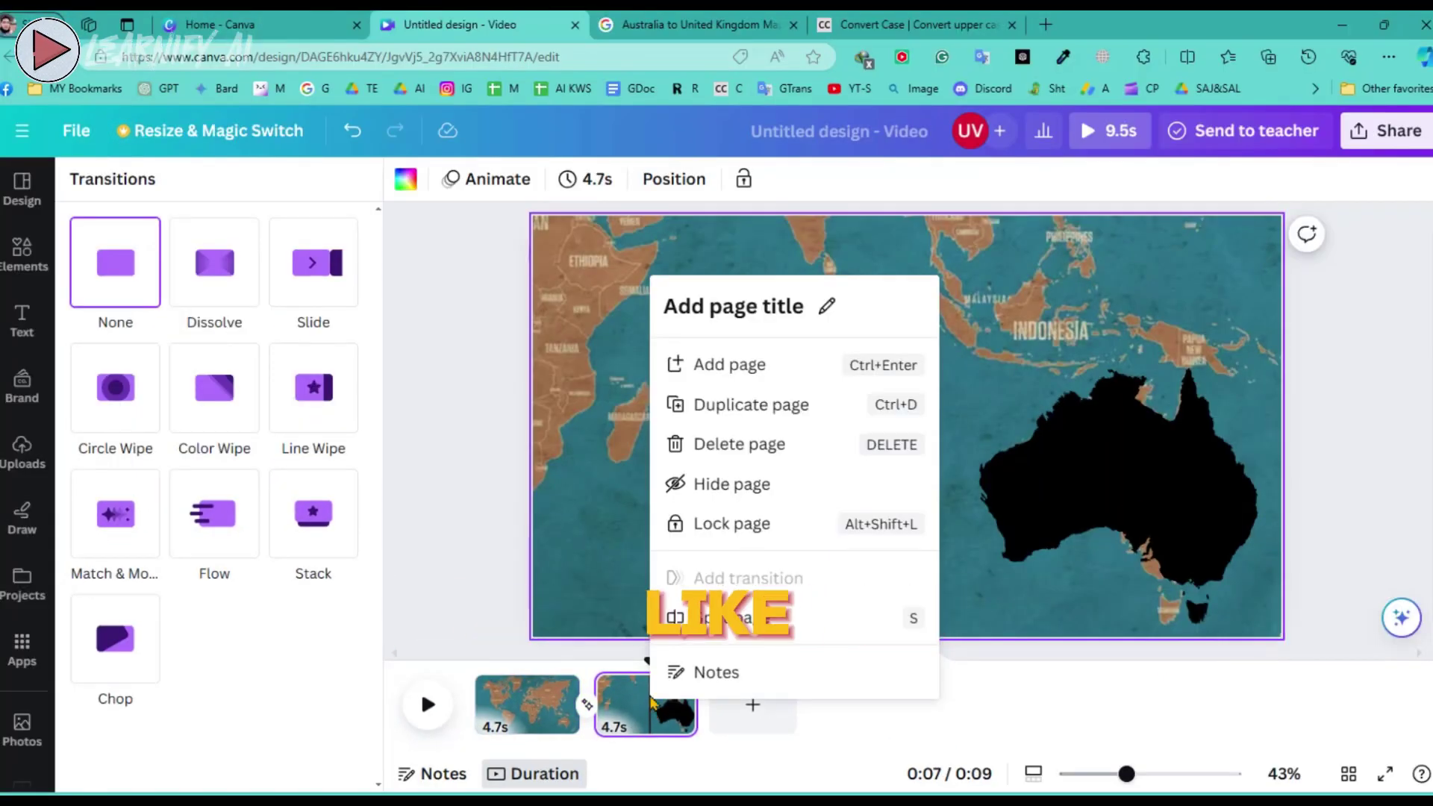
pyautogui.click(751, 412)
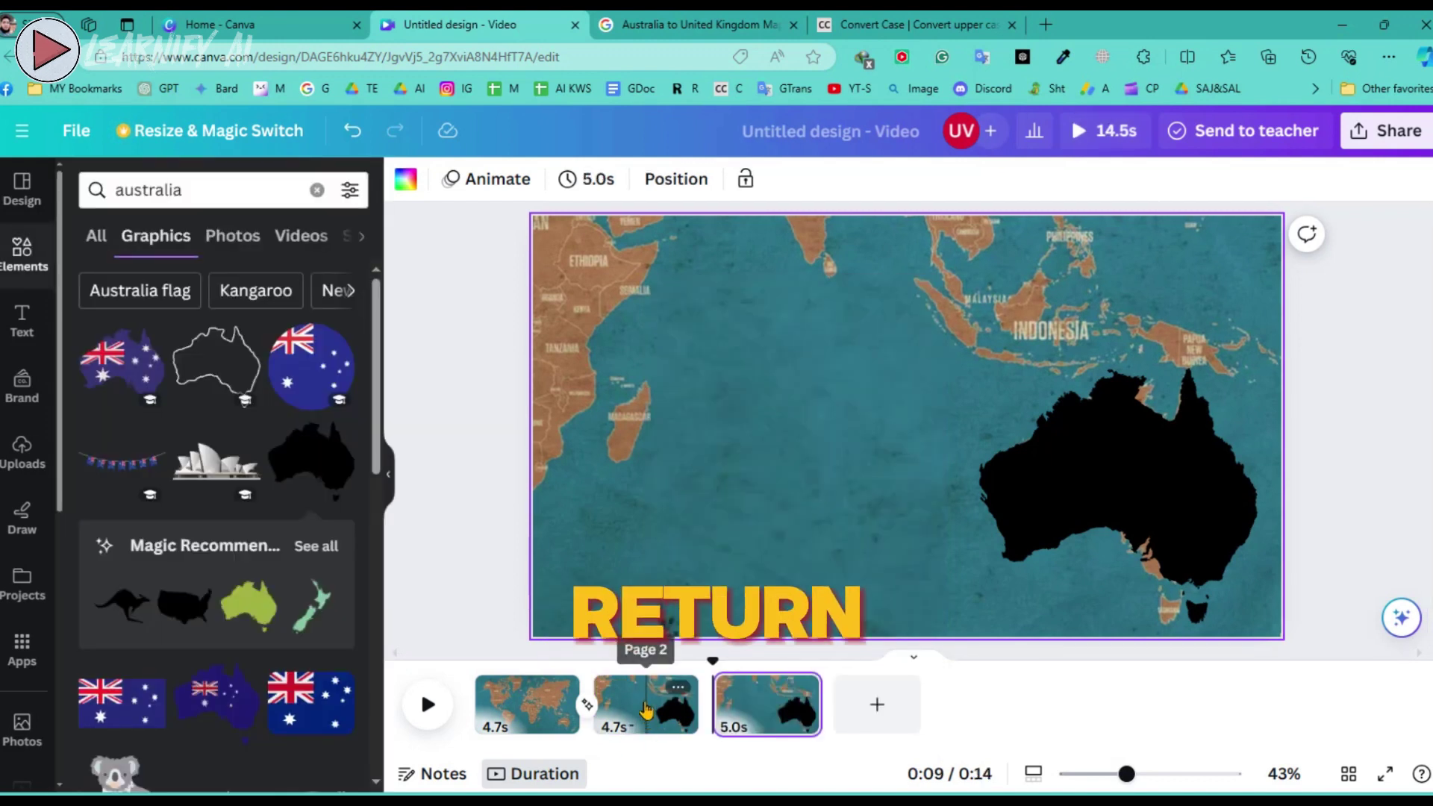
# Set the transparency of the black Australia silhouette on the second page to 0.
pyautogui.click(646, 709)
pyautogui.click(1143, 474)
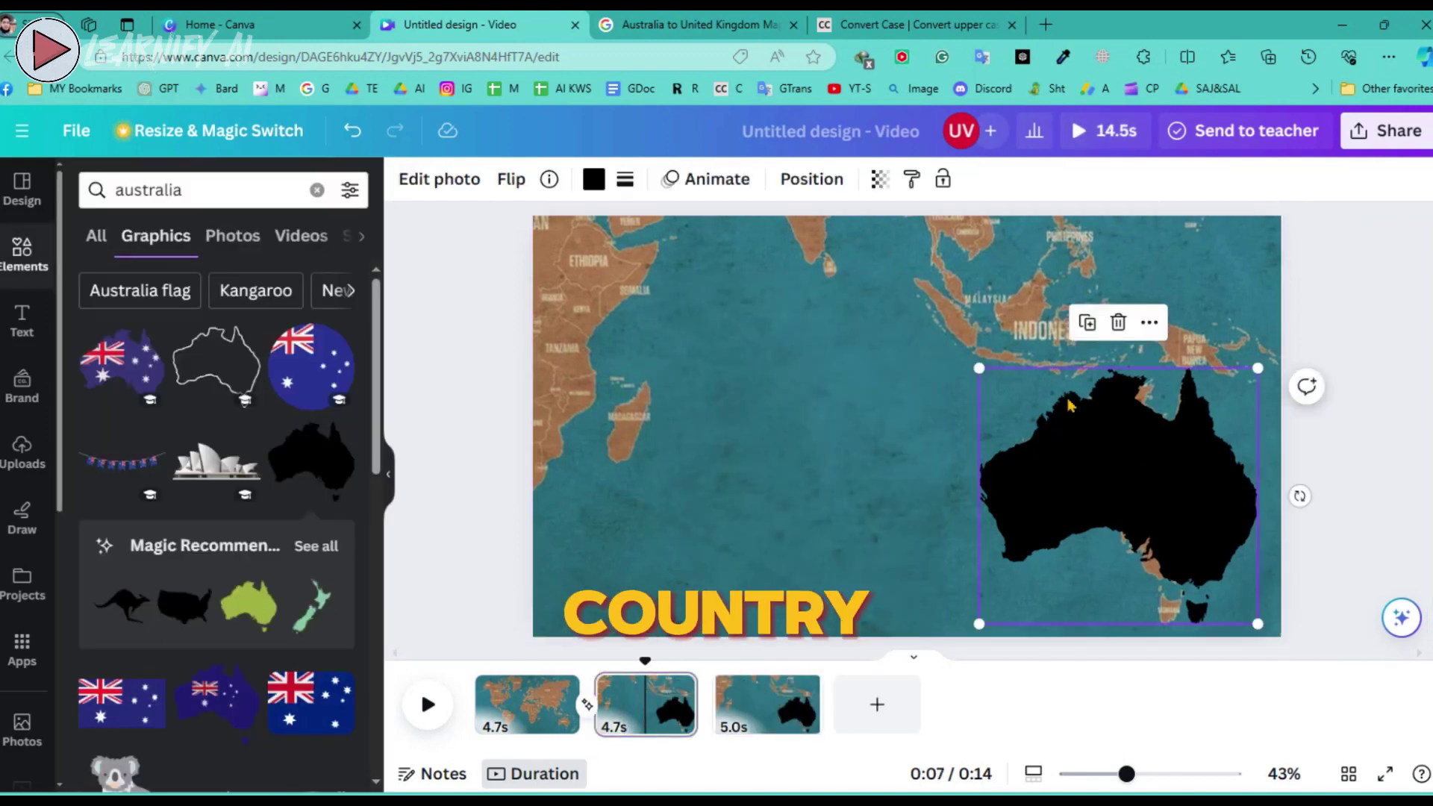
pyautogui.click(880, 179)
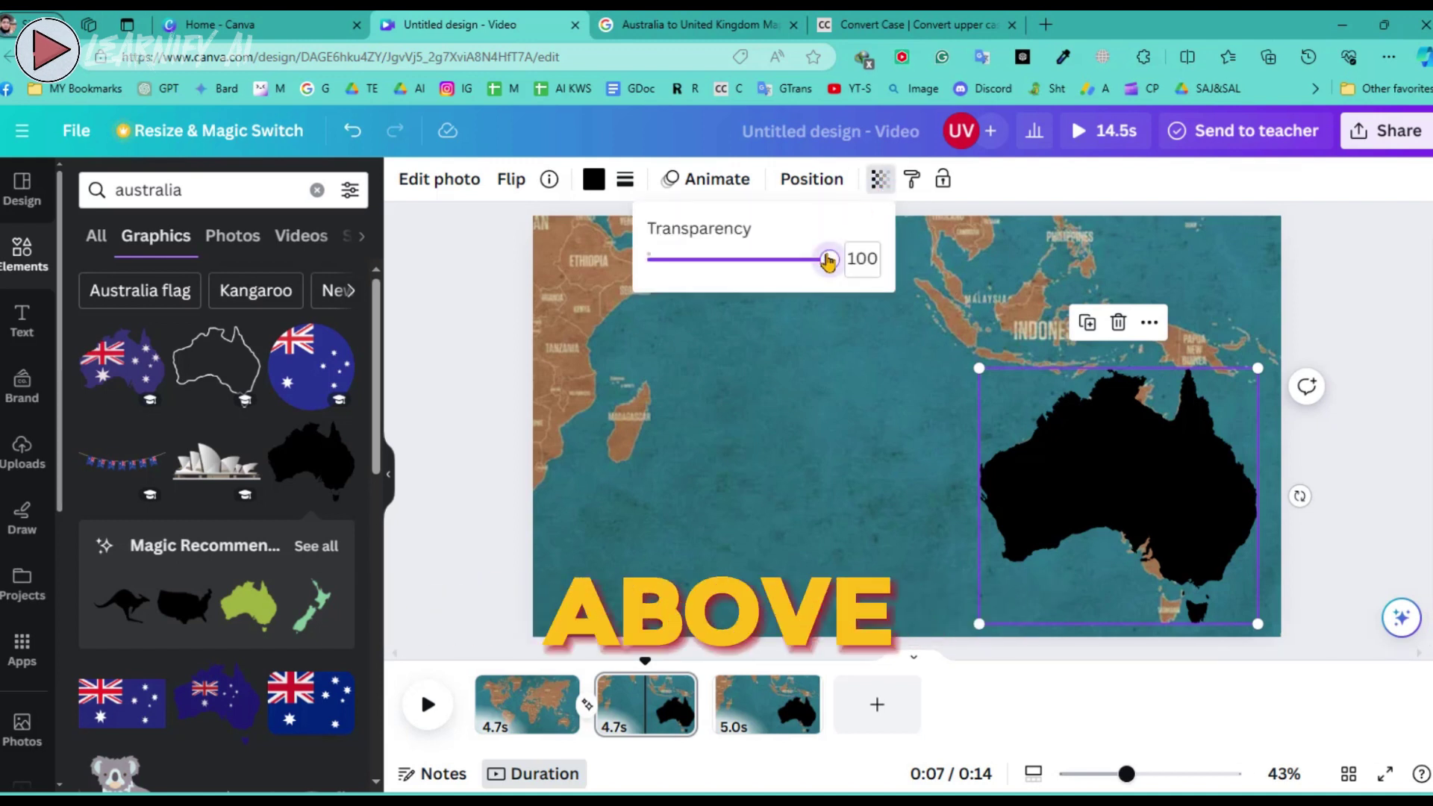
pyautogui.moveTo(829, 261); pyautogui.dragTo(626, 269)
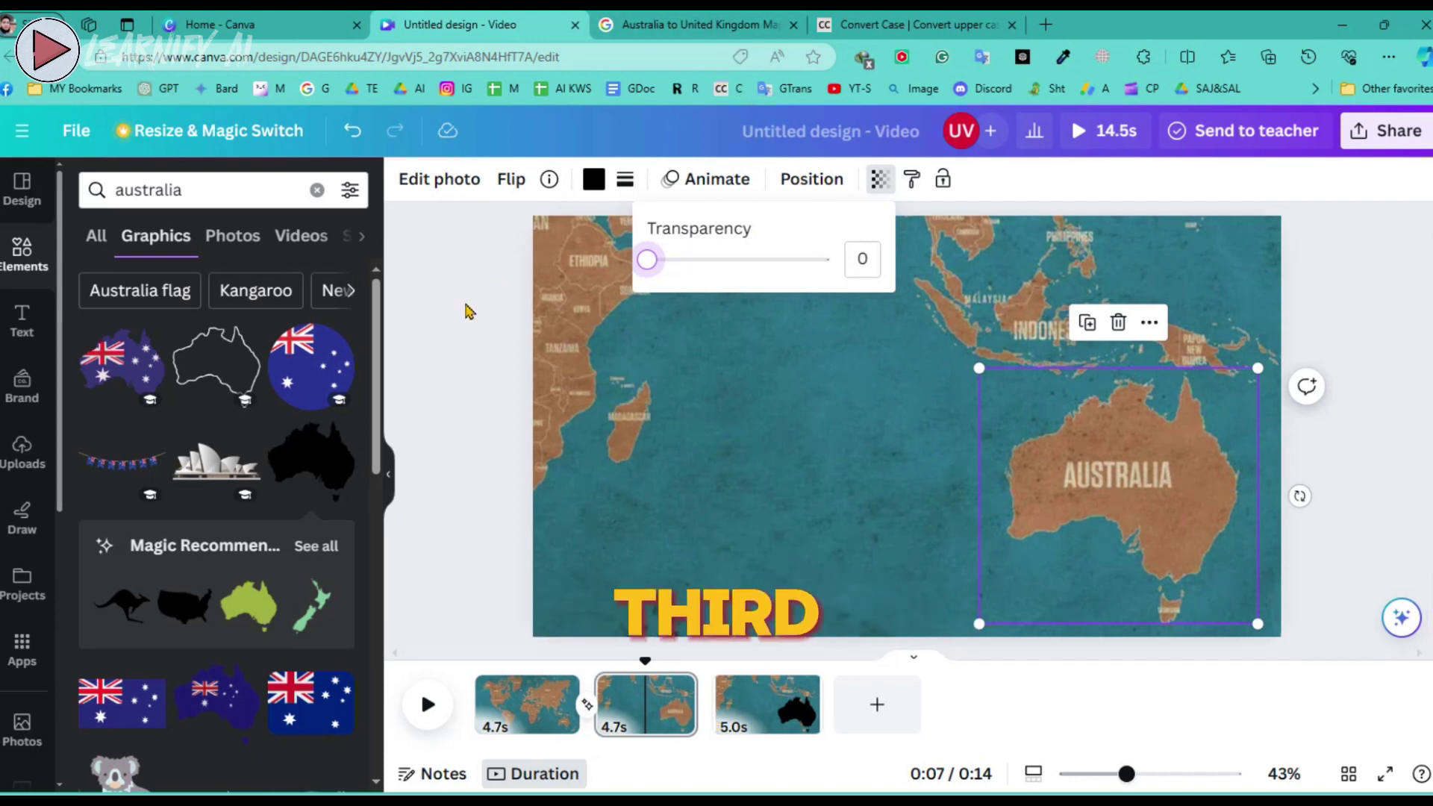
pyautogui.click(465, 345)
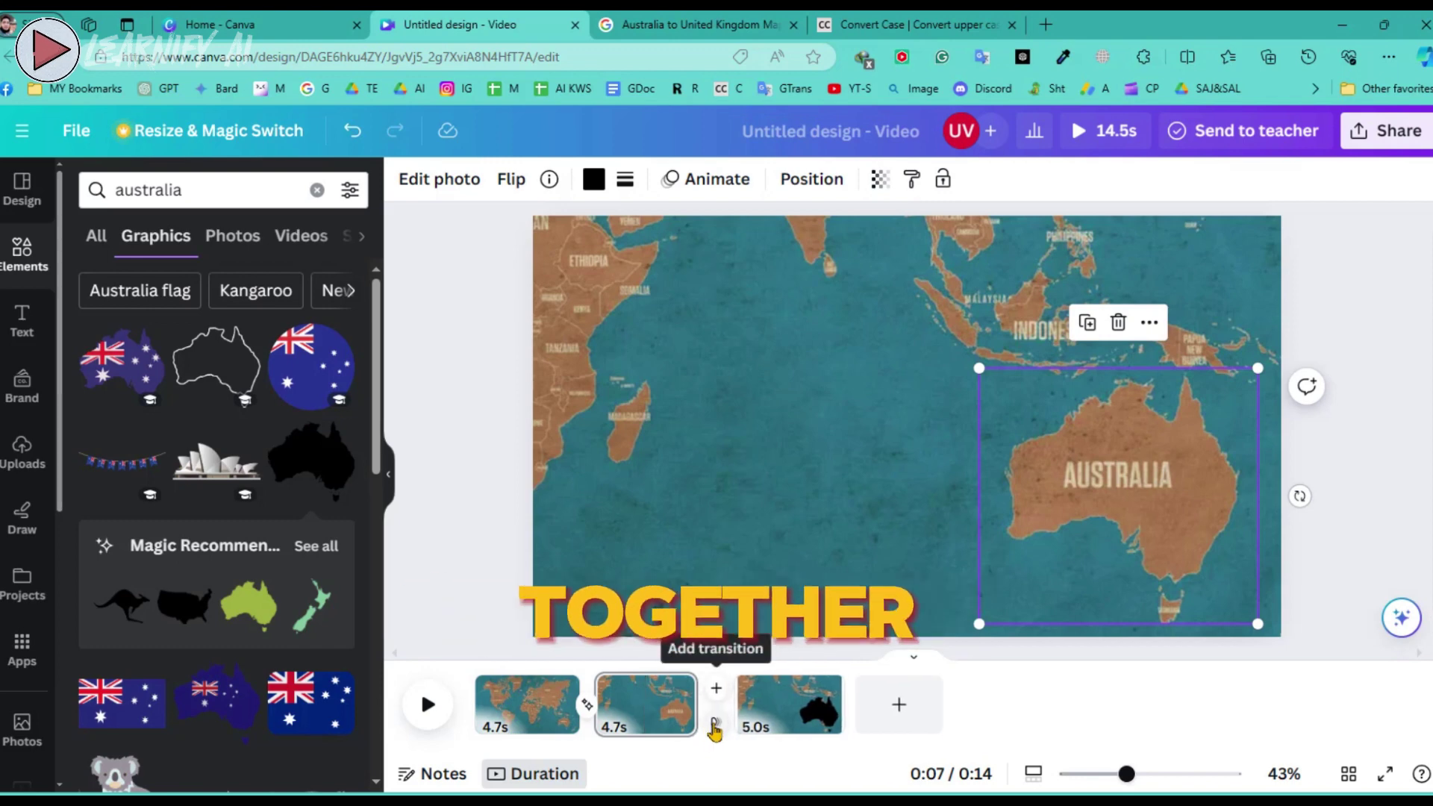
# Add a Match & Move transition between the second and third pages with a duration of 2.5 seconds.
pyautogui.click(715, 728)
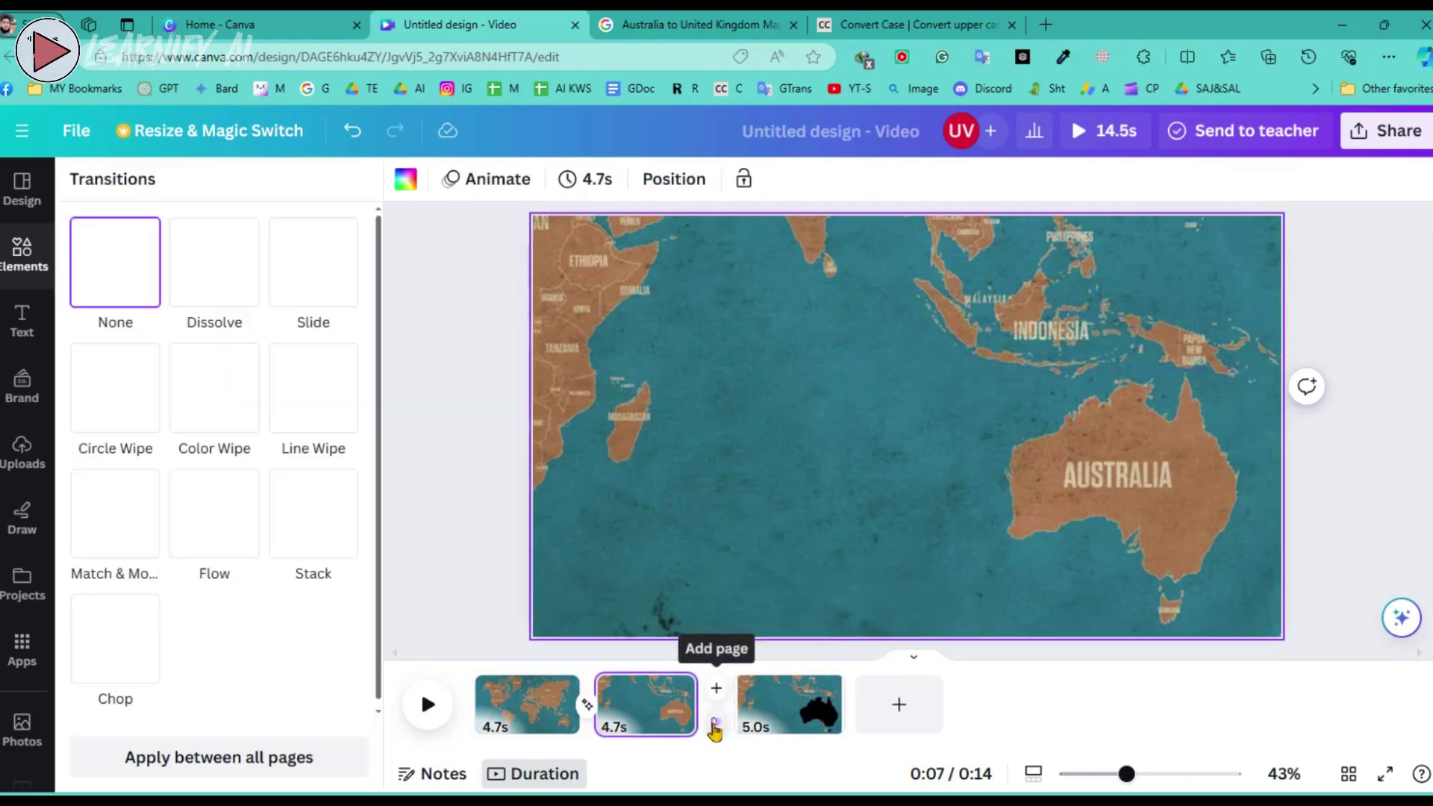
pyautogui.click(119, 542)
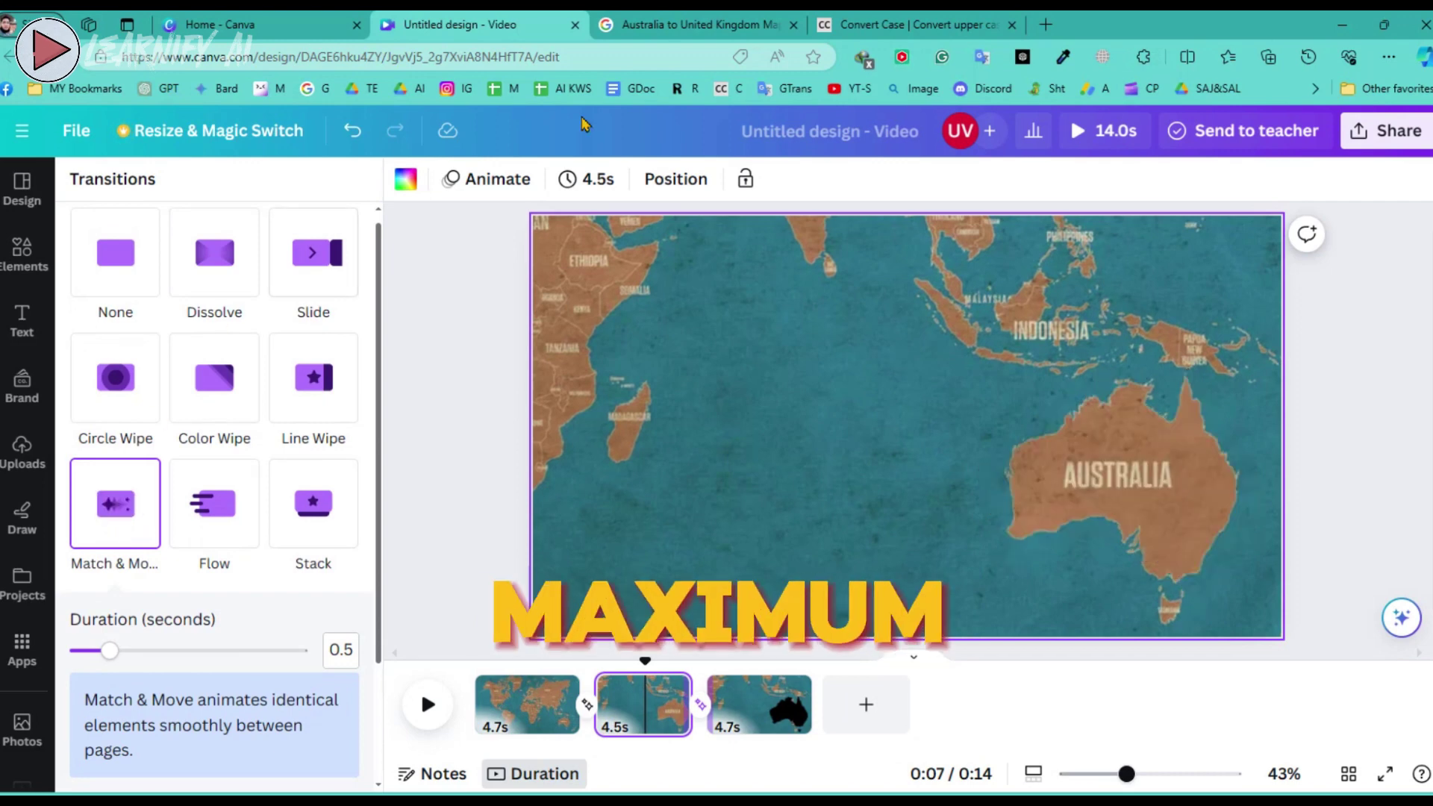
pyautogui.moveTo(110, 650); pyautogui.dragTo(328, 651)
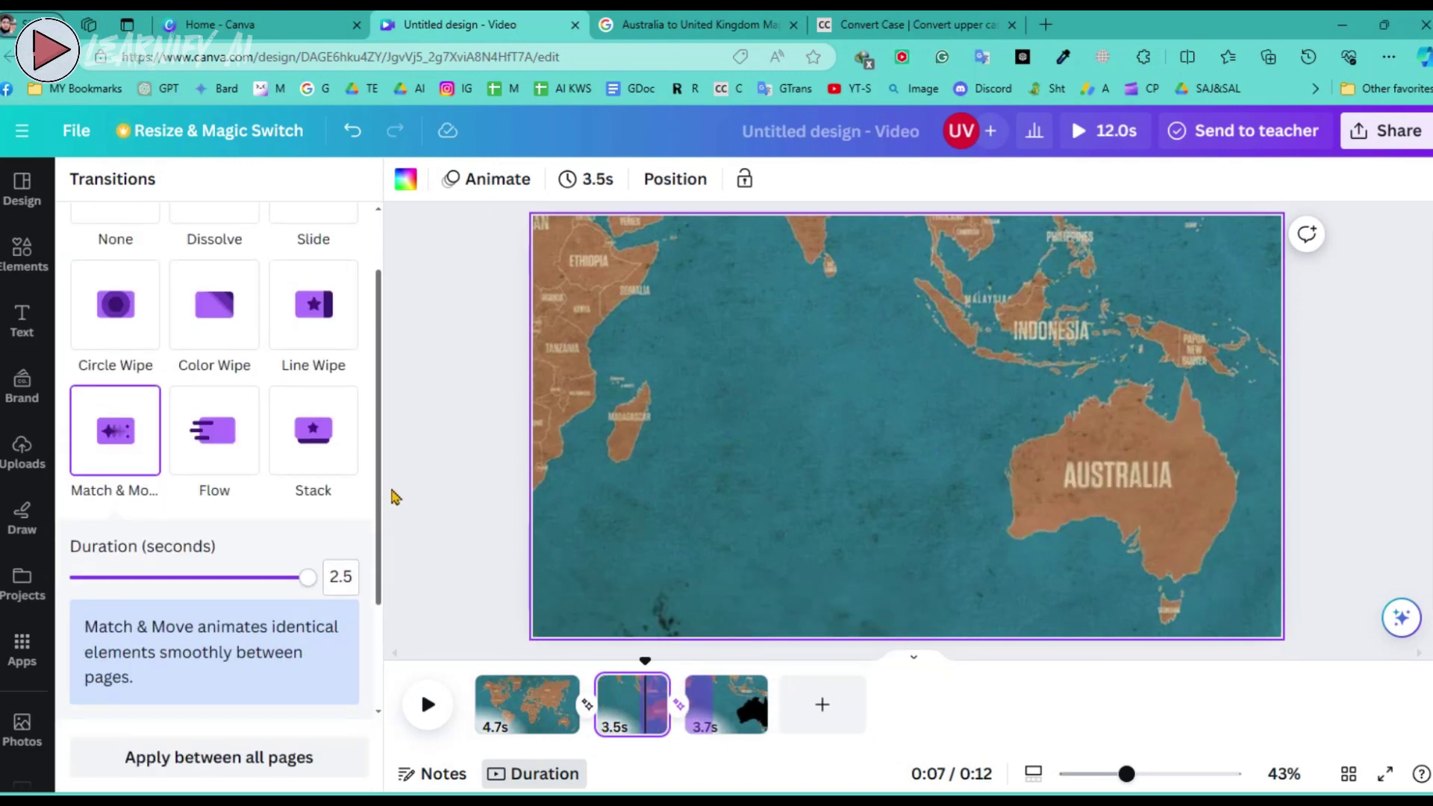
# Duplicate the third page, which holds the black Australia silhouette.
pyautogui.click(728, 709)
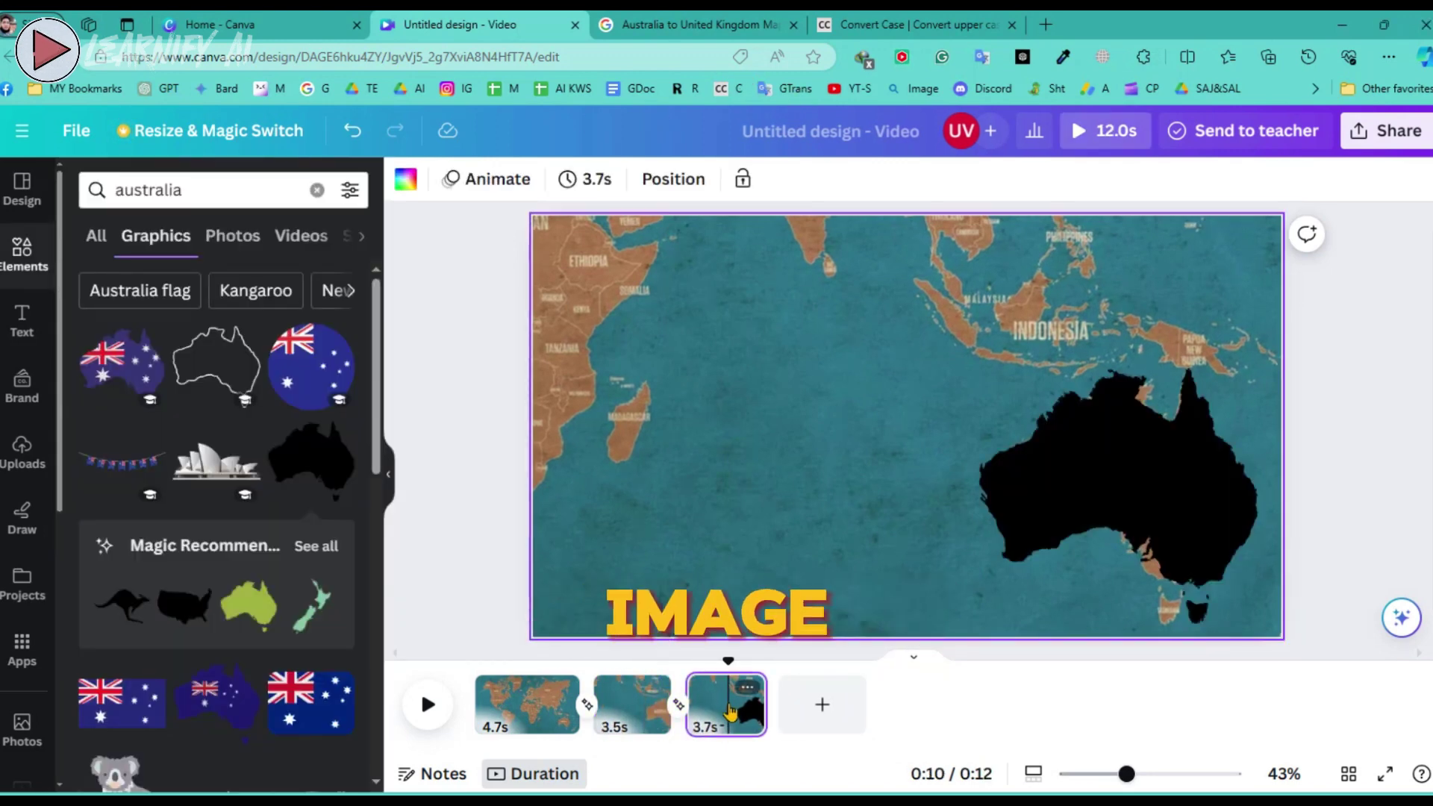
pyautogui.rightClick(730, 712)
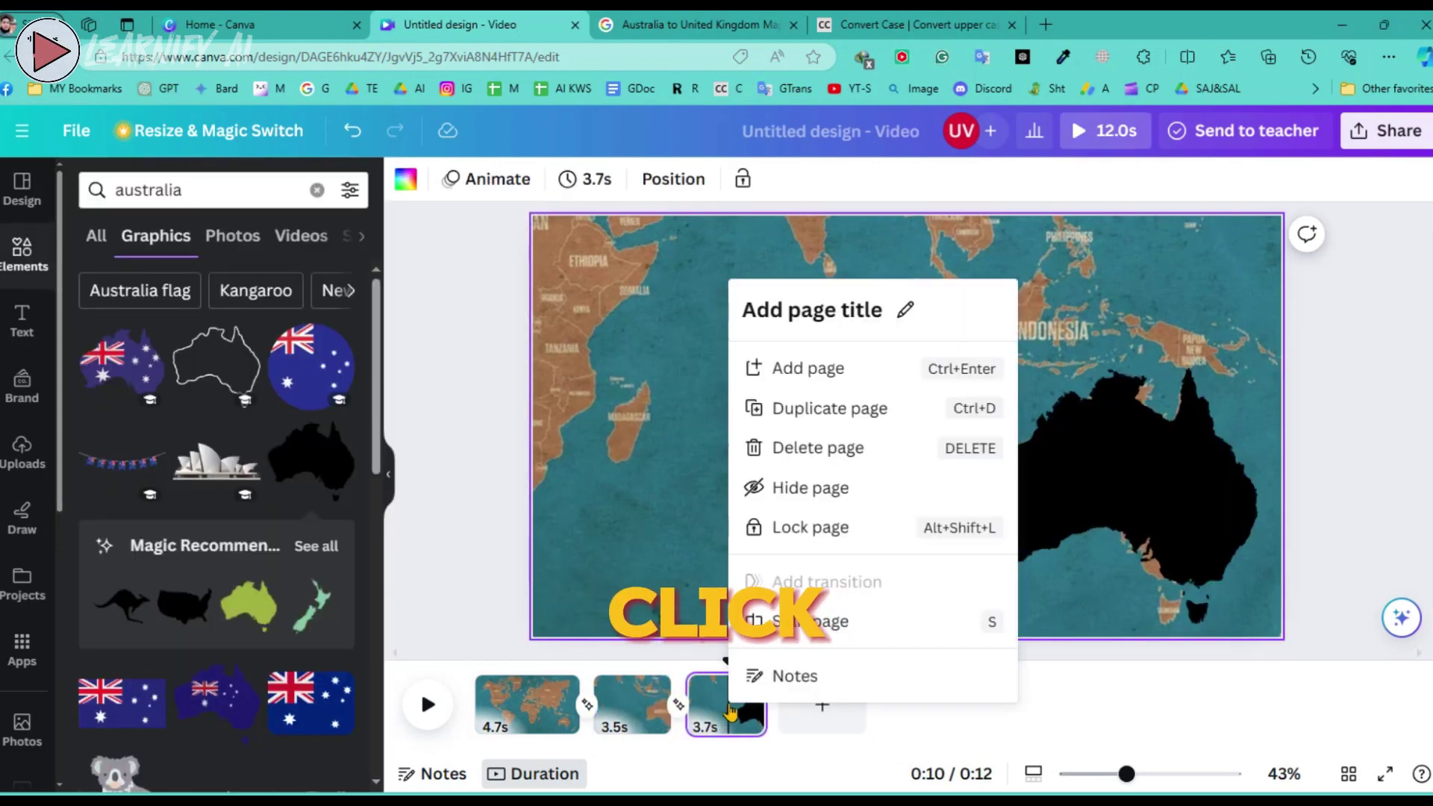
pyautogui.click(800, 410)
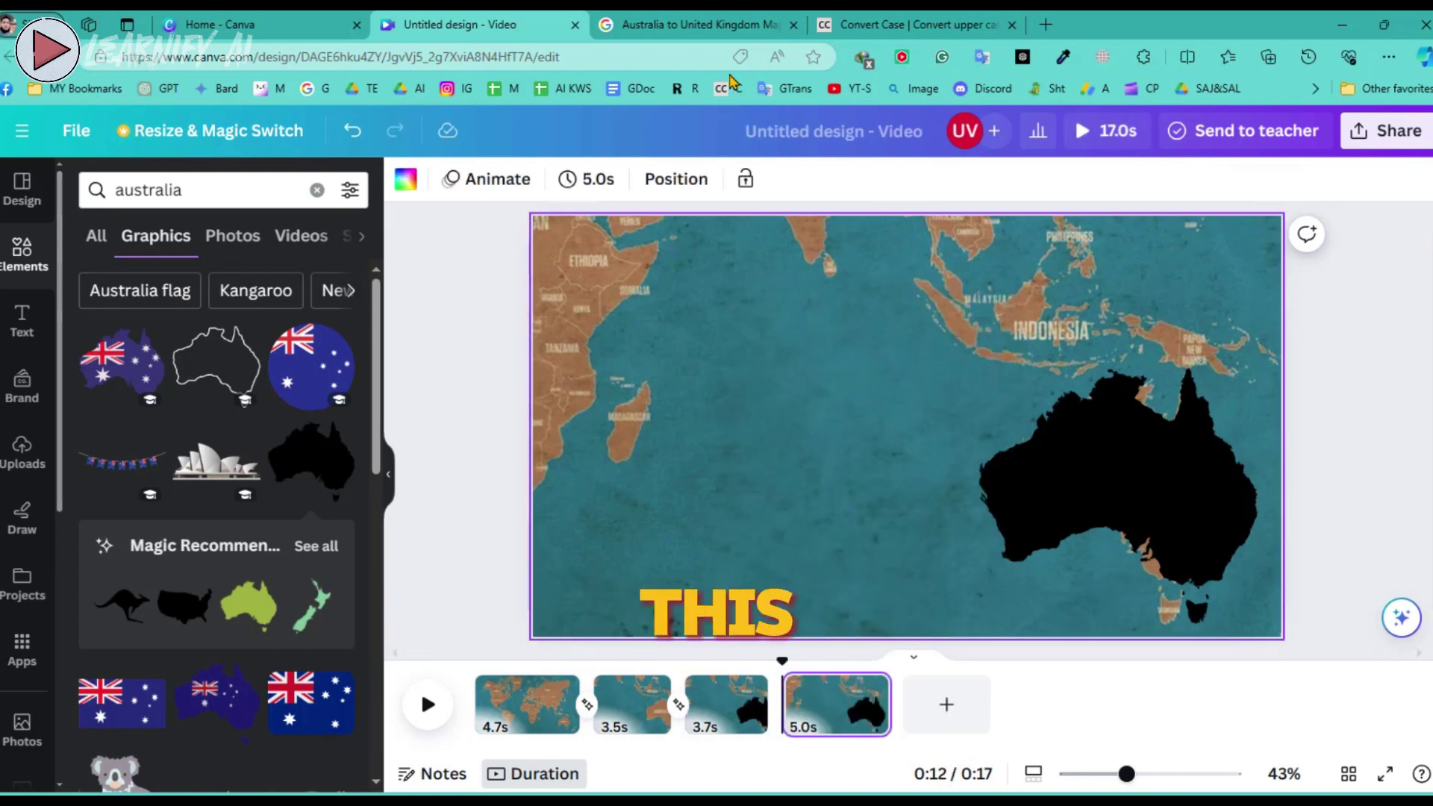
# On the fourth page, move the black silhouette off Australia toward the page's left half and enlarge it to nearly the page height.
pyautogui.click(831, 703)
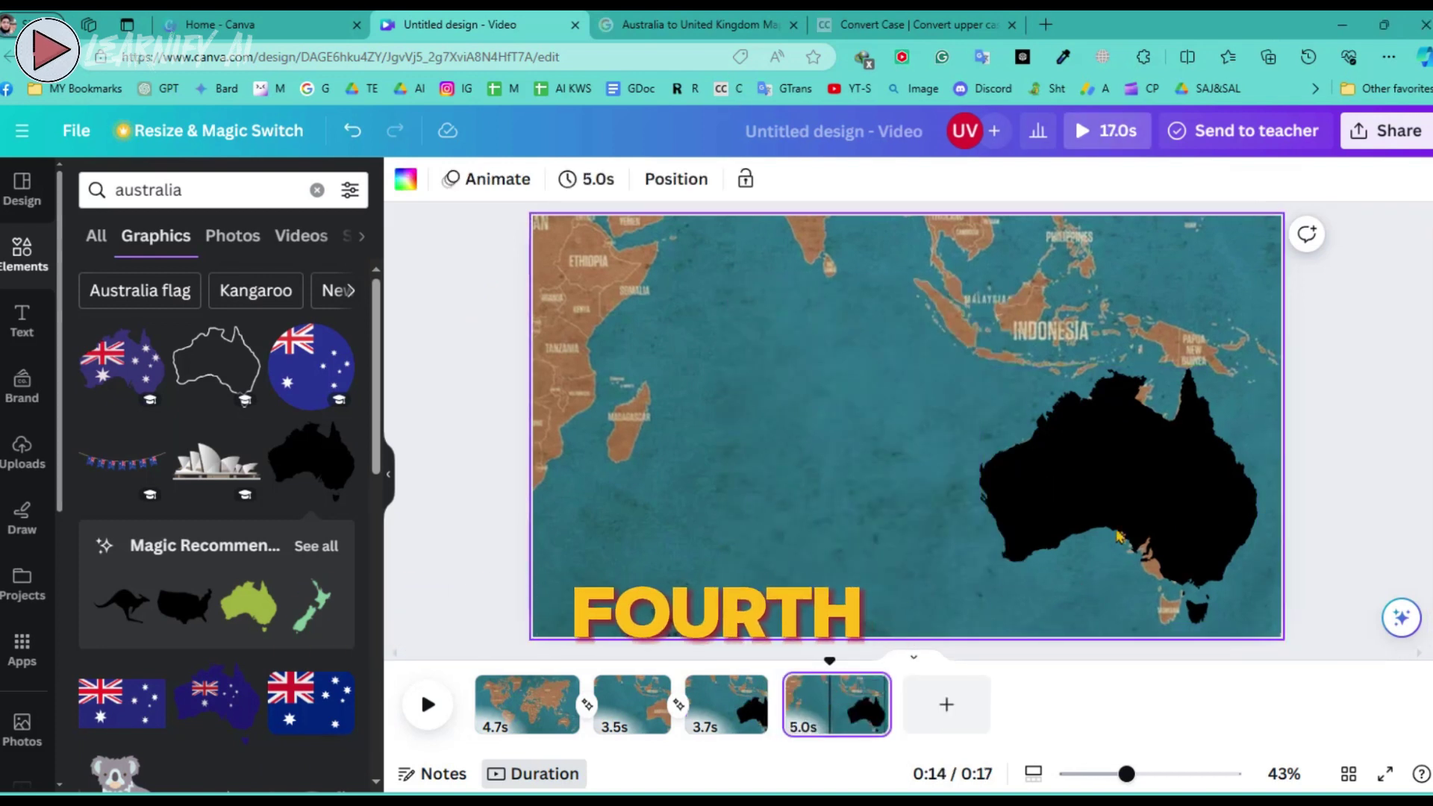
pyautogui.click(1193, 484)
pyautogui.moveTo(1152, 488); pyautogui.dragTo(905, 402)
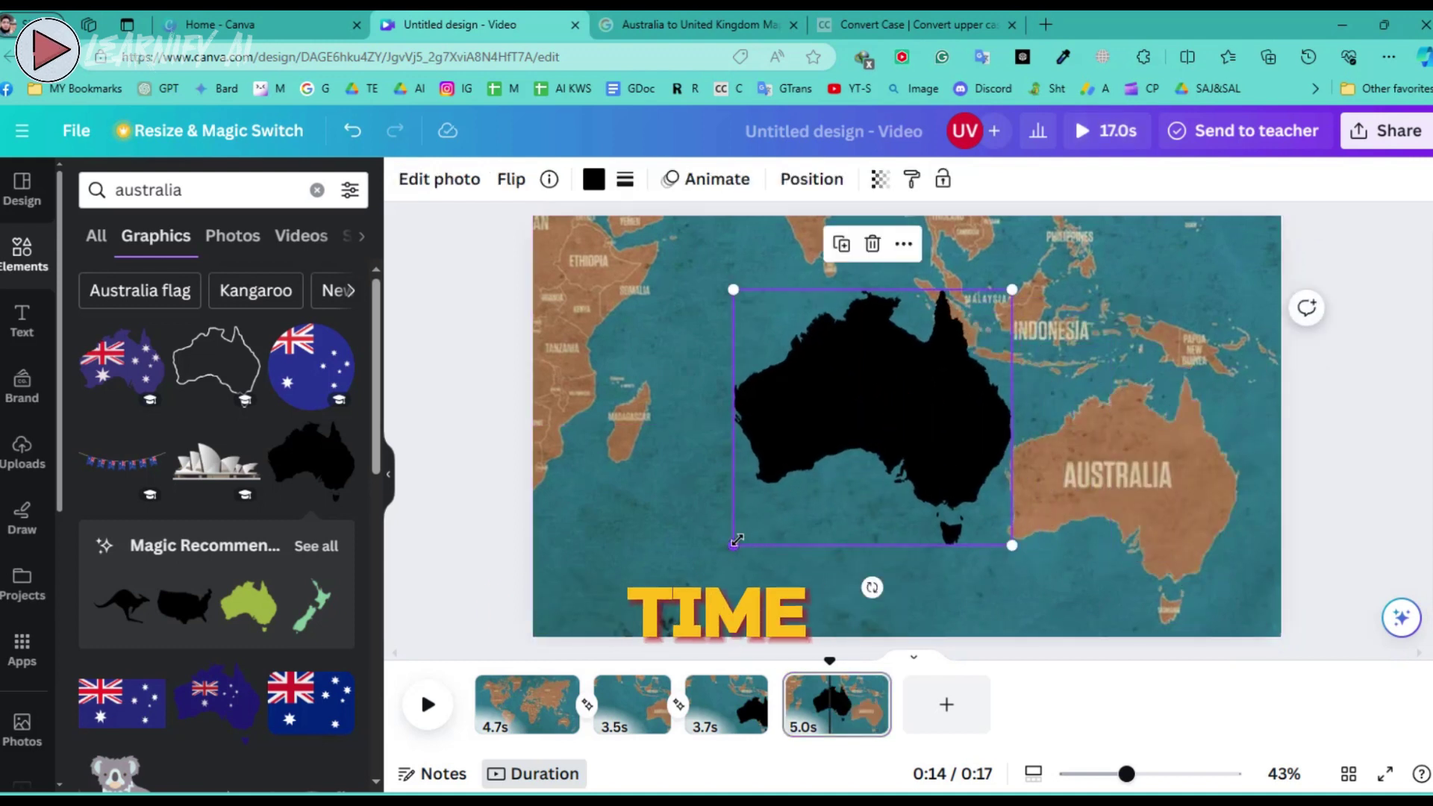
pyautogui.moveTo(735, 542); pyautogui.dragTo(616, 654)
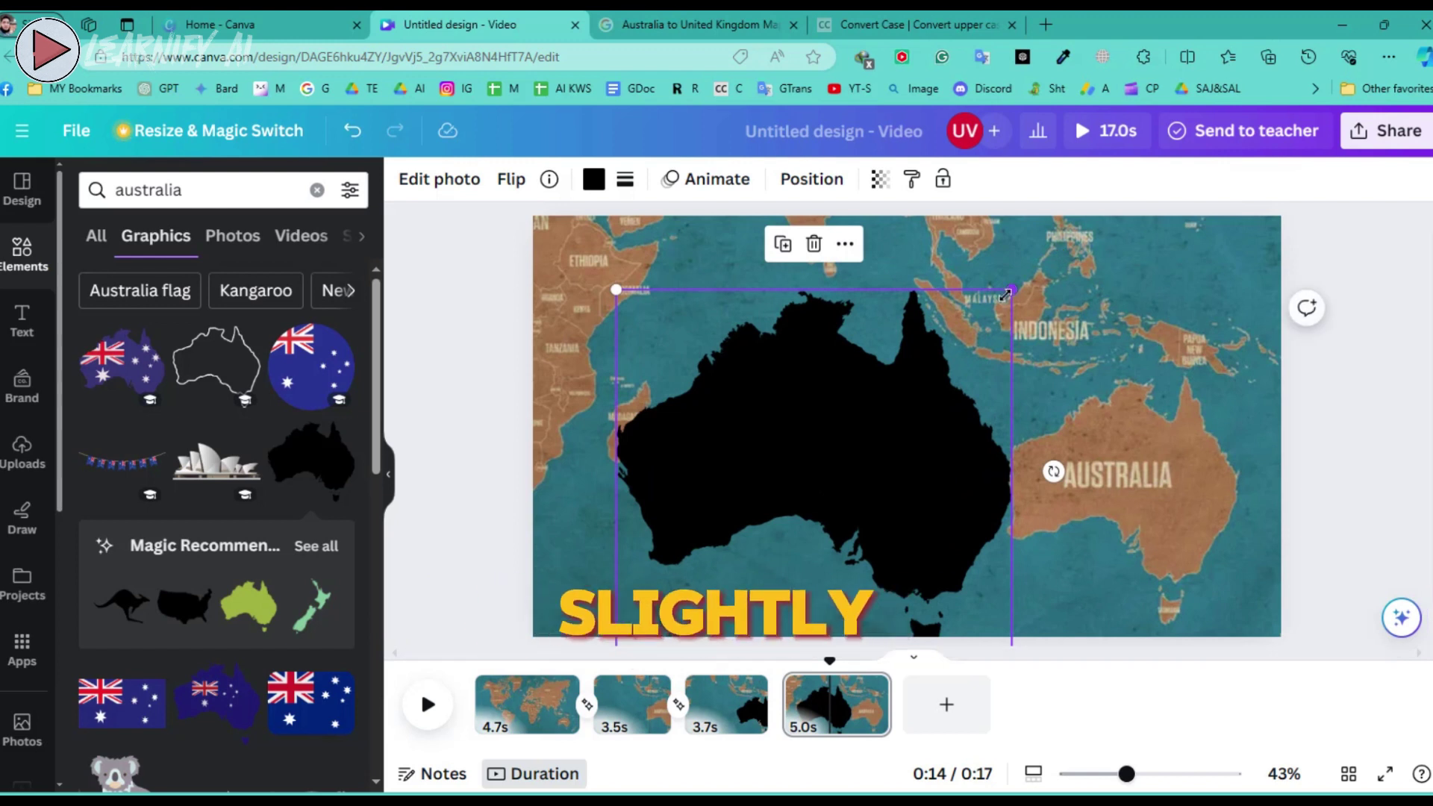
pyautogui.moveTo(1007, 290); pyautogui.dragTo(1061, 245)
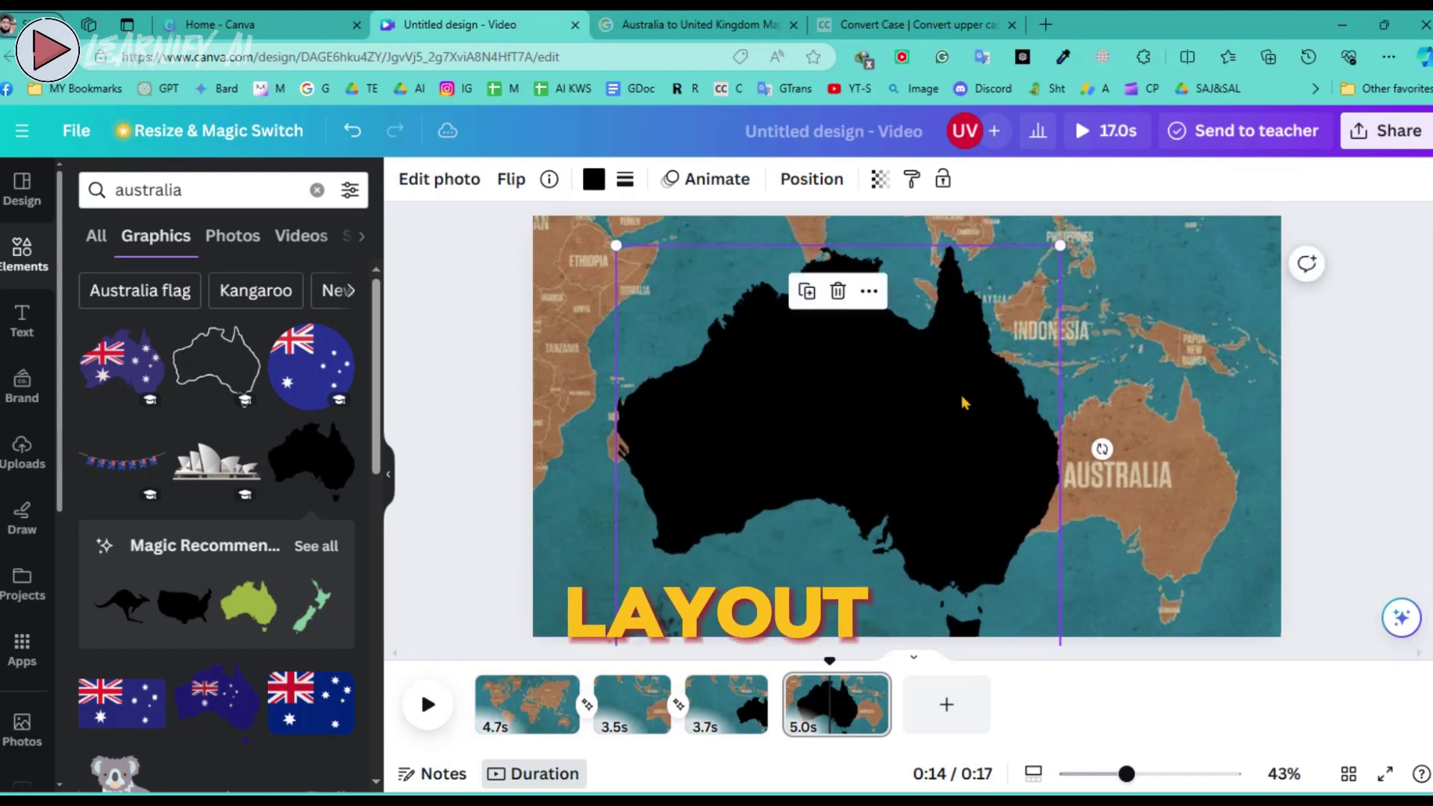
pyautogui.moveTo(963, 403); pyautogui.dragTo(962, 387)
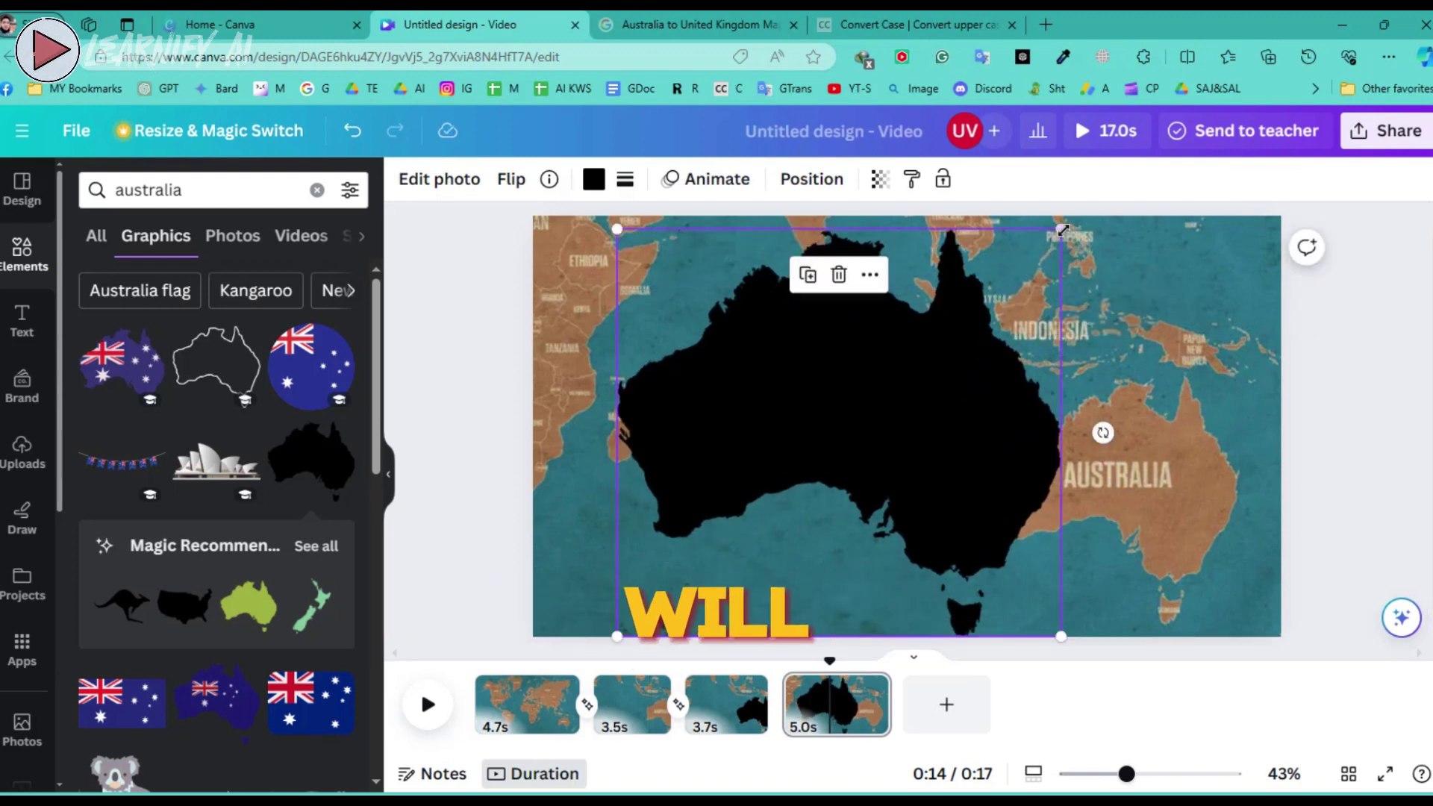
pyautogui.moveTo(1063, 230); pyautogui.dragTo(1025, 262)
pyautogui.moveTo(929, 418); pyautogui.dragTo(890, 396)
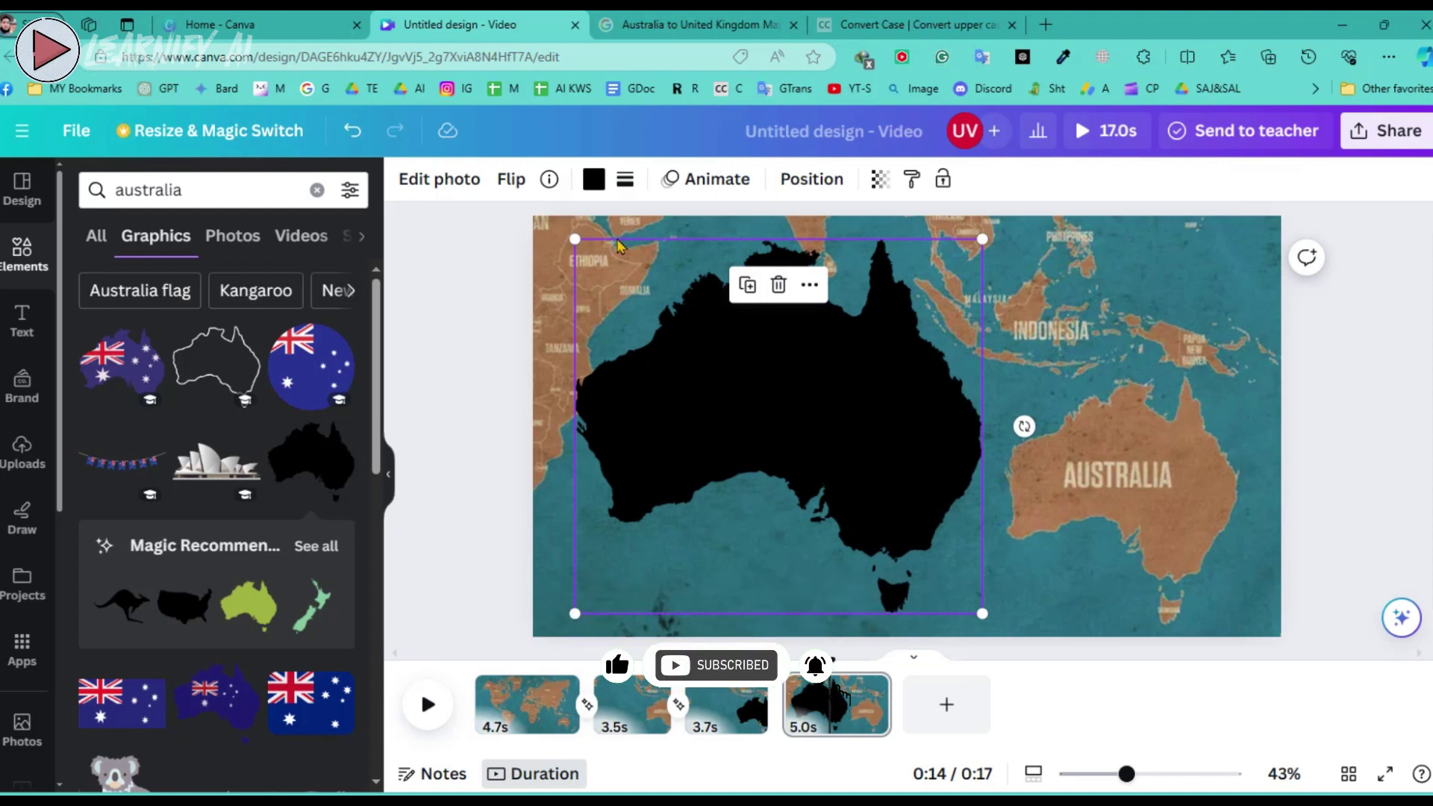
# Recolour the enlarged silhouette with the brown #A2714B sampled from Australia on the map.
pyautogui.click(595, 181)
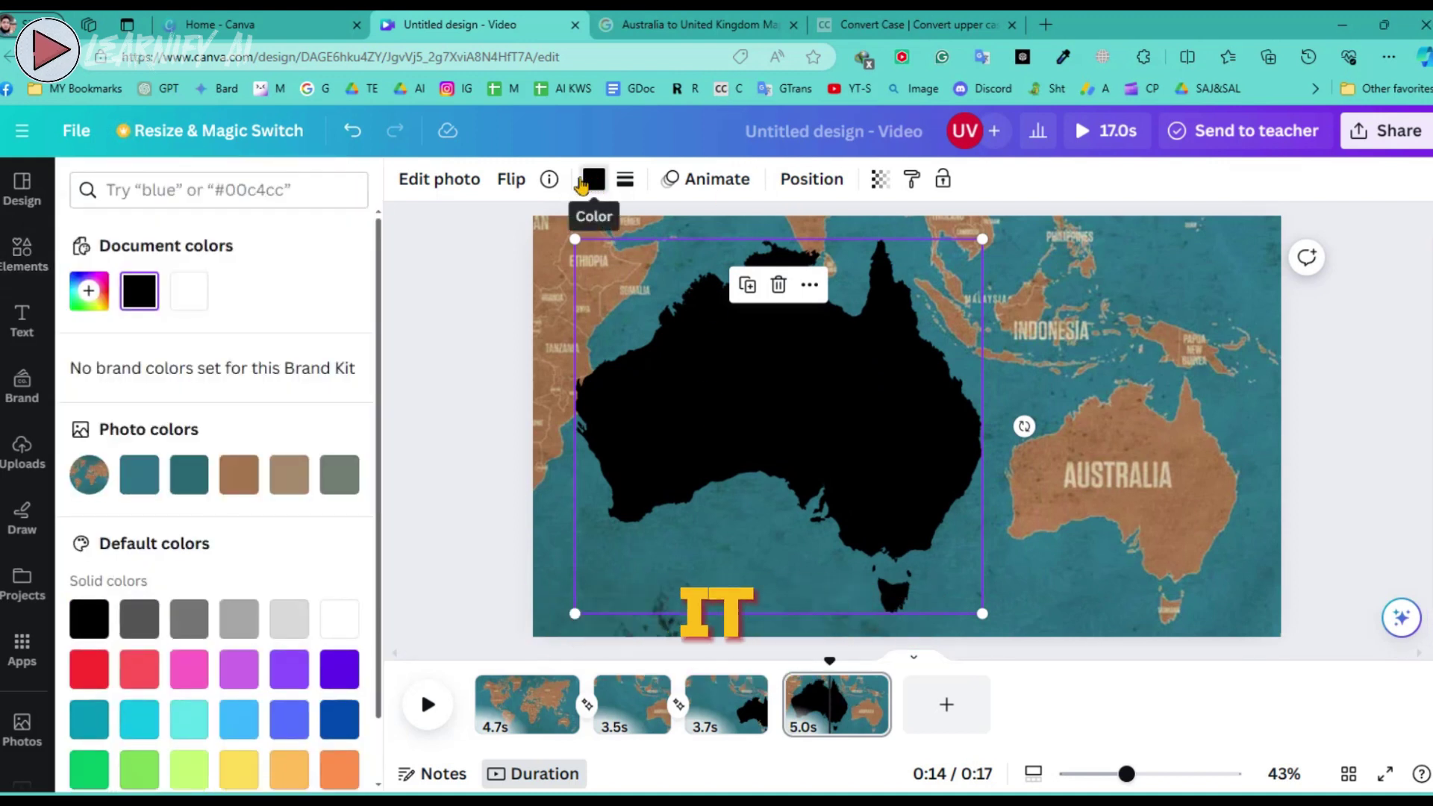
pyautogui.click(89, 290)
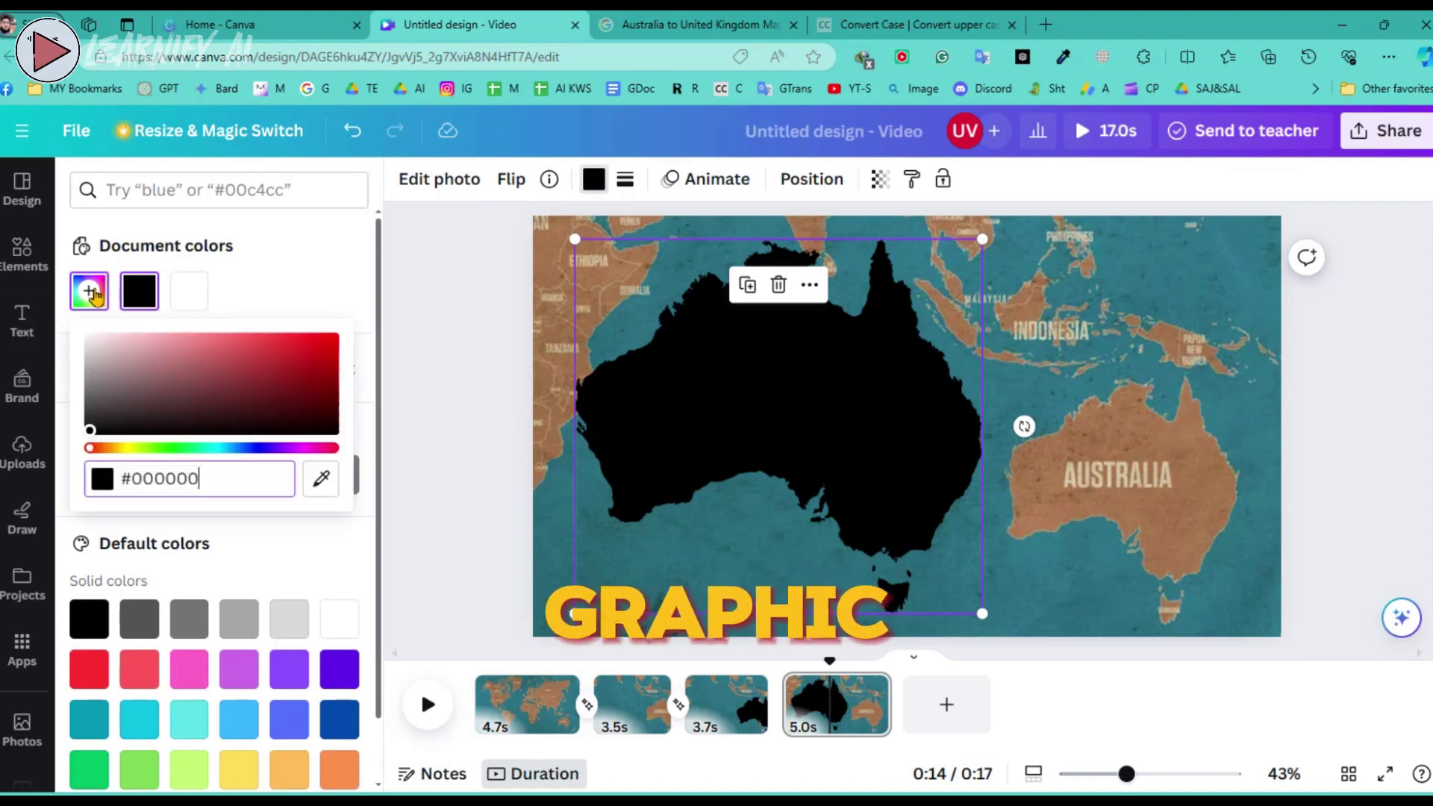
pyautogui.click(321, 480)
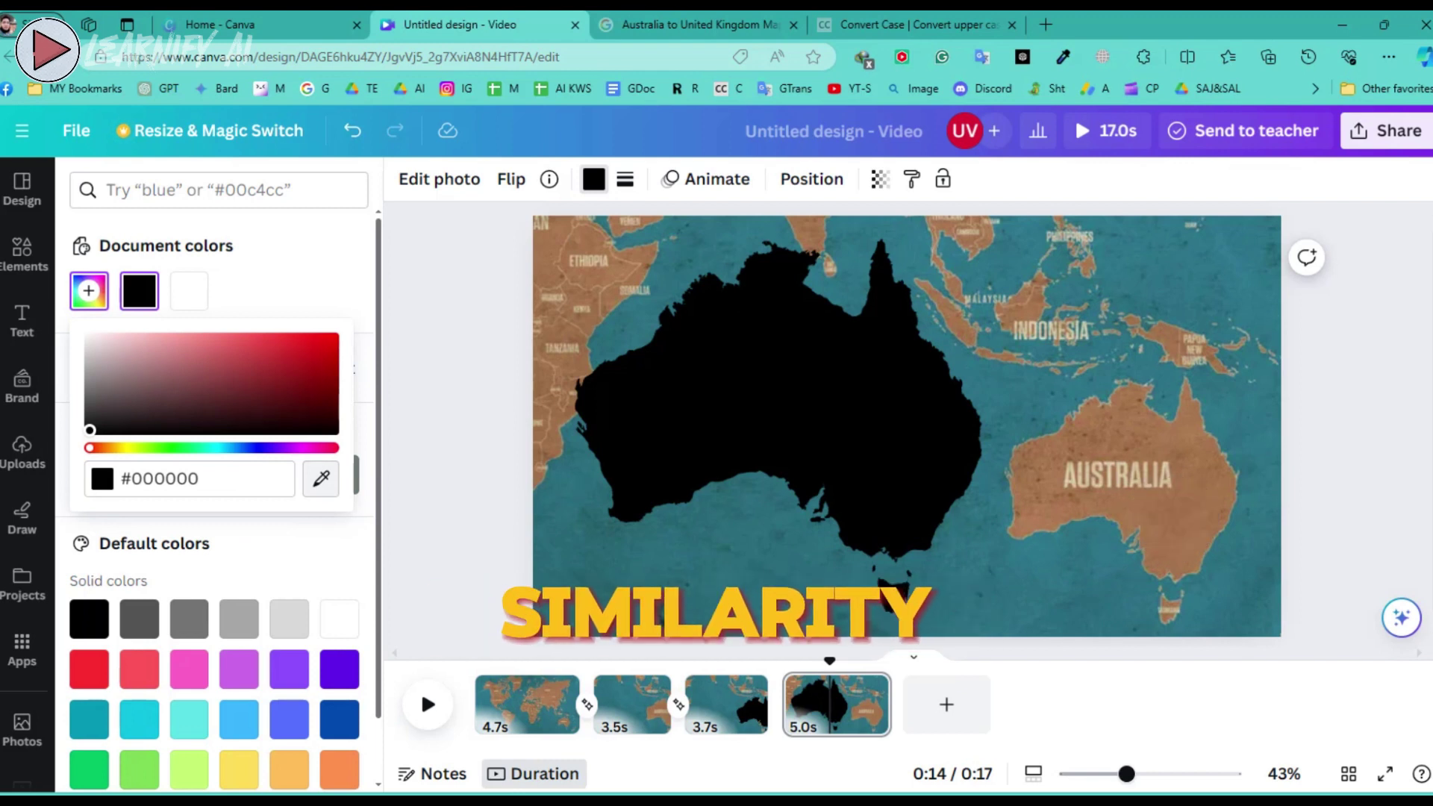
pyautogui.click(1120, 418)
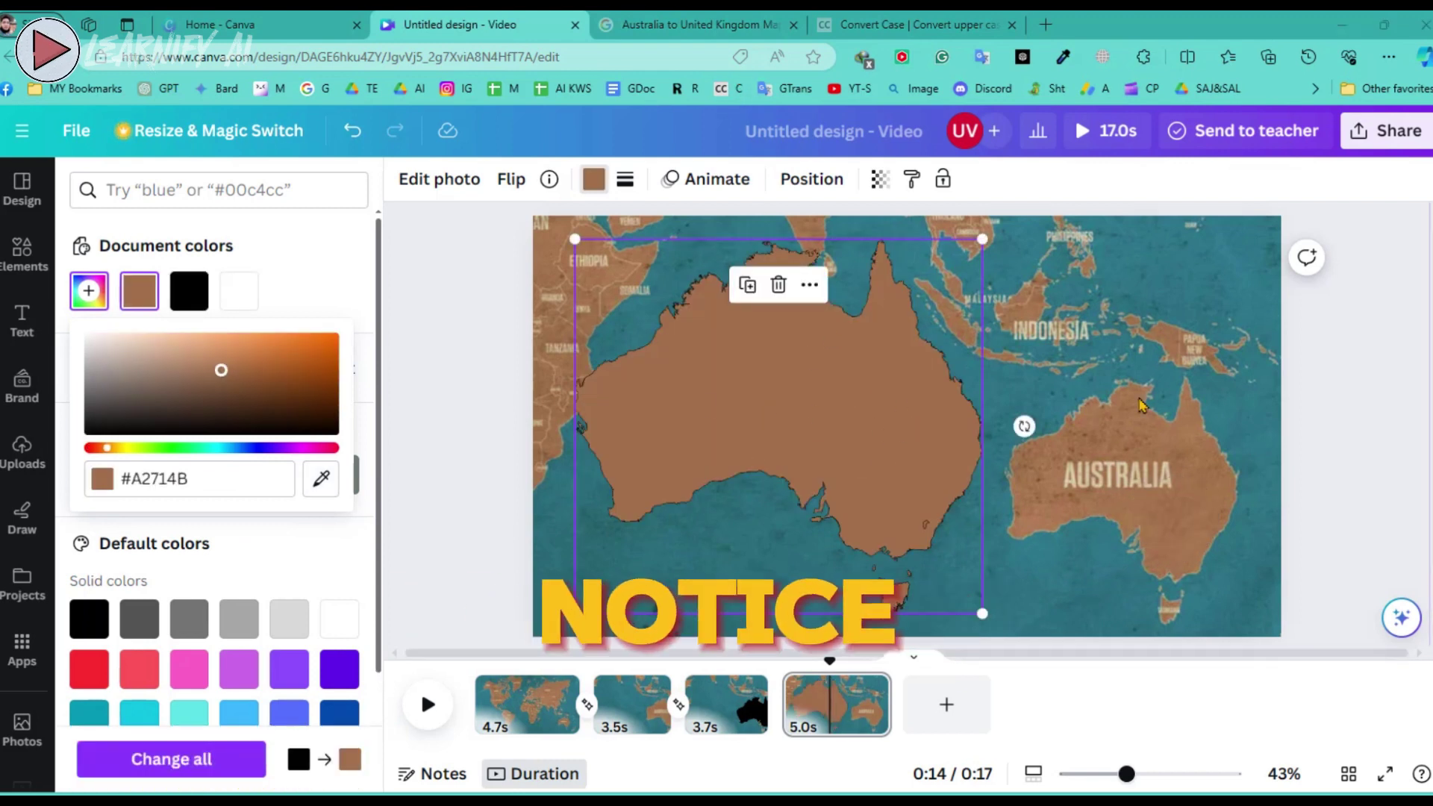
# Lower the transparency value of the map on the fourth page to fade it behind the brown silhouette.
pyautogui.click(1124, 360)
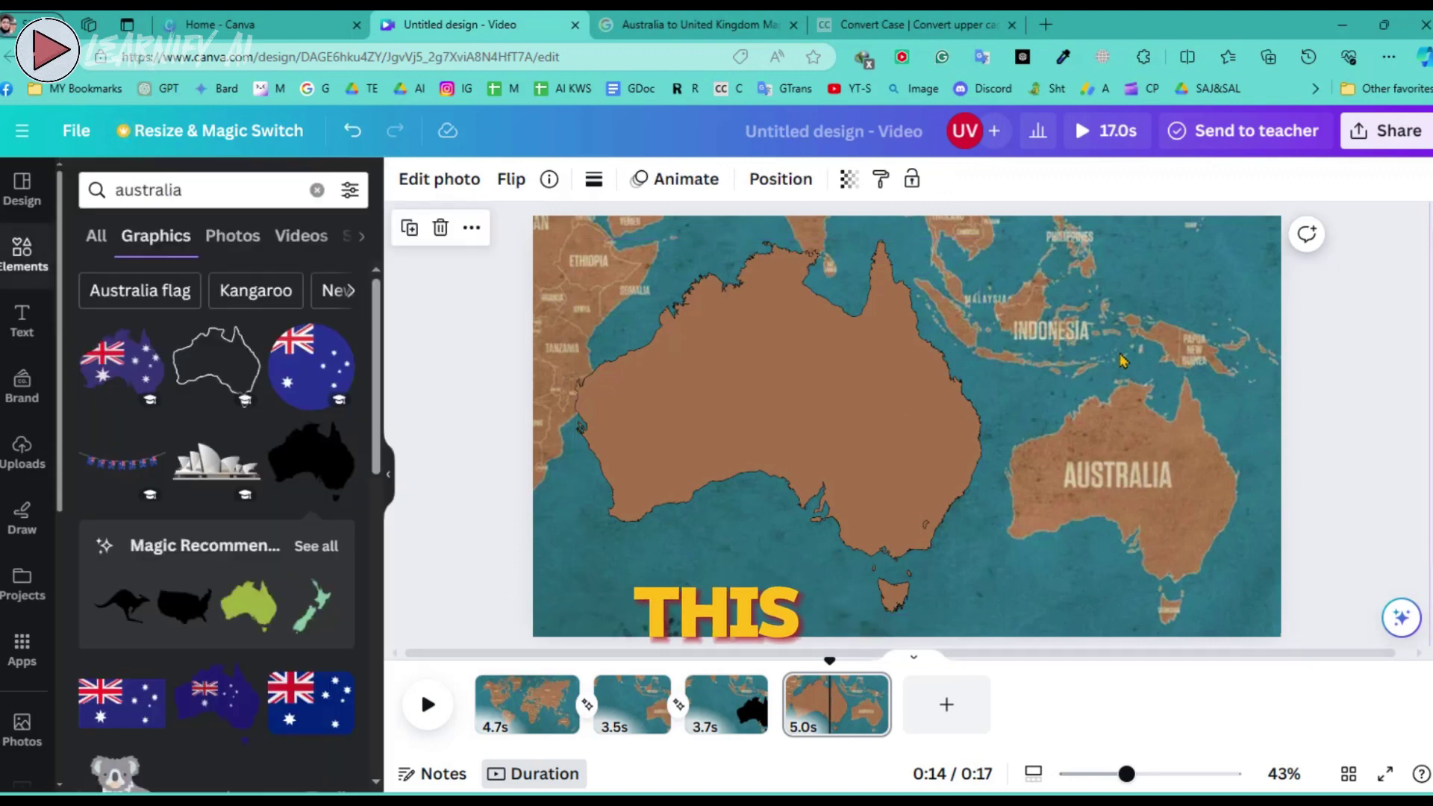
pyautogui.click(852, 182)
pyautogui.moveTo(799, 259); pyautogui.dragTo(664, 273)
pyautogui.click(849, 179)
pyautogui.click(849, 179)
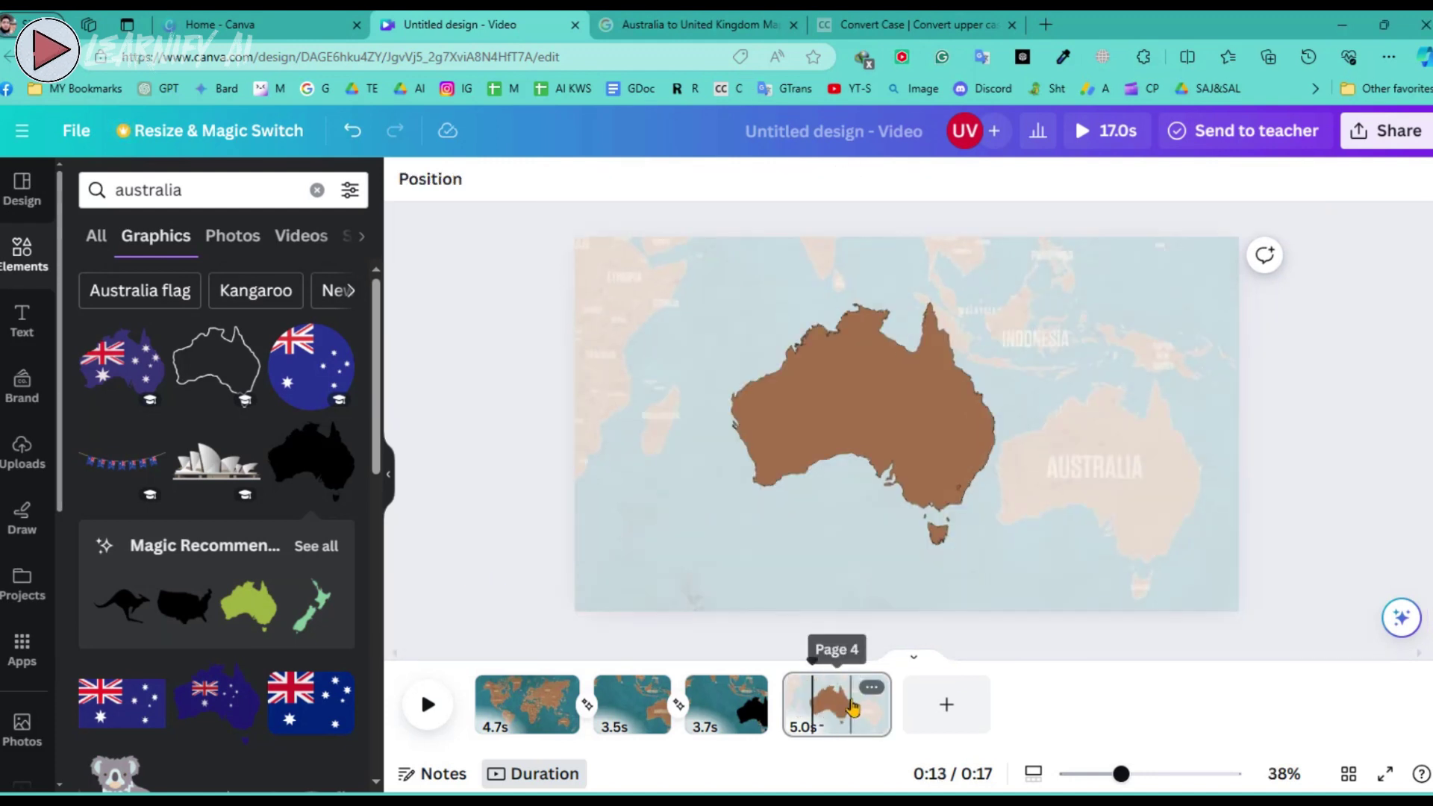
# Duplicate the fourth page and move the brown silhouette on the copy to the upper left of the page.
pyautogui.rightClick(853, 706)
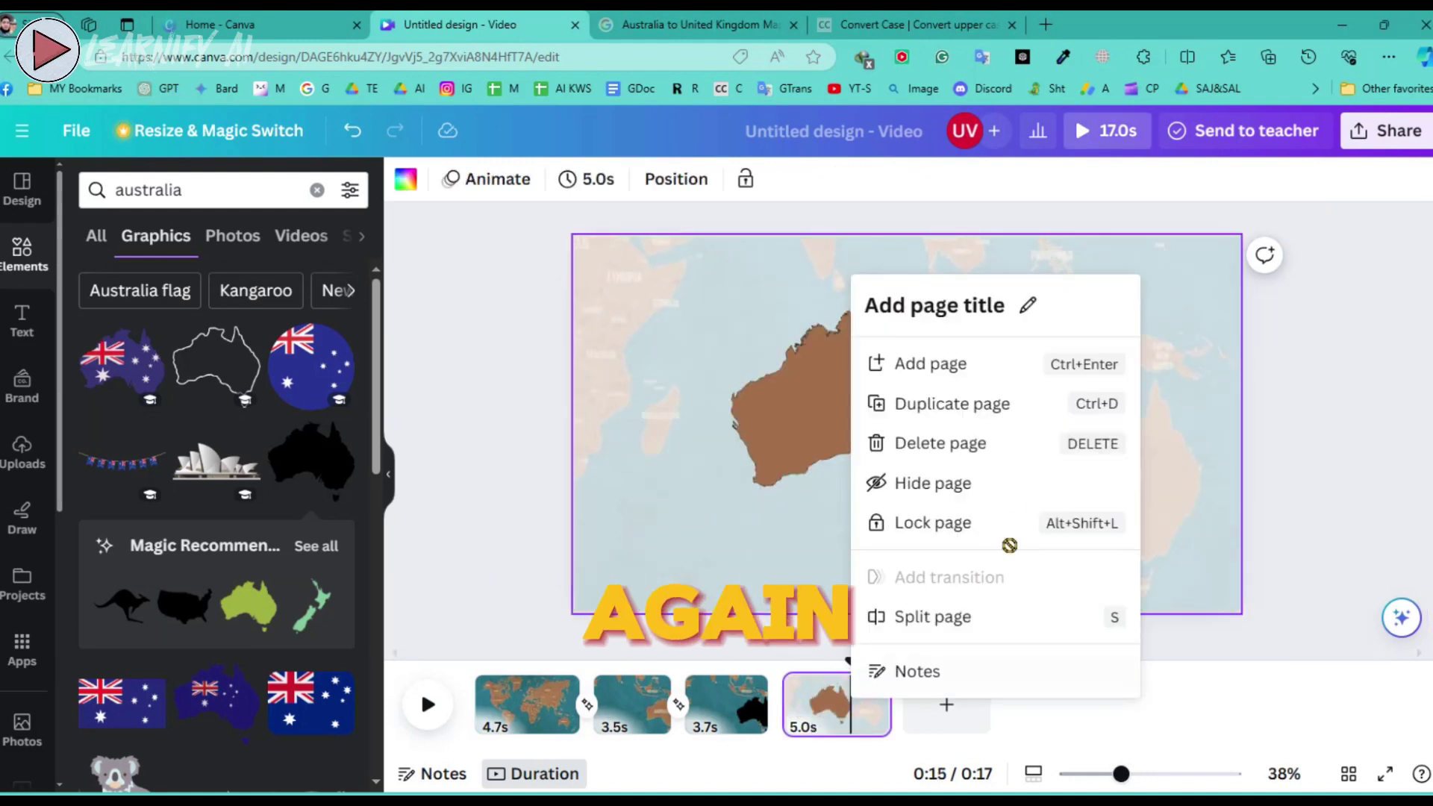
pyautogui.click(924, 405)
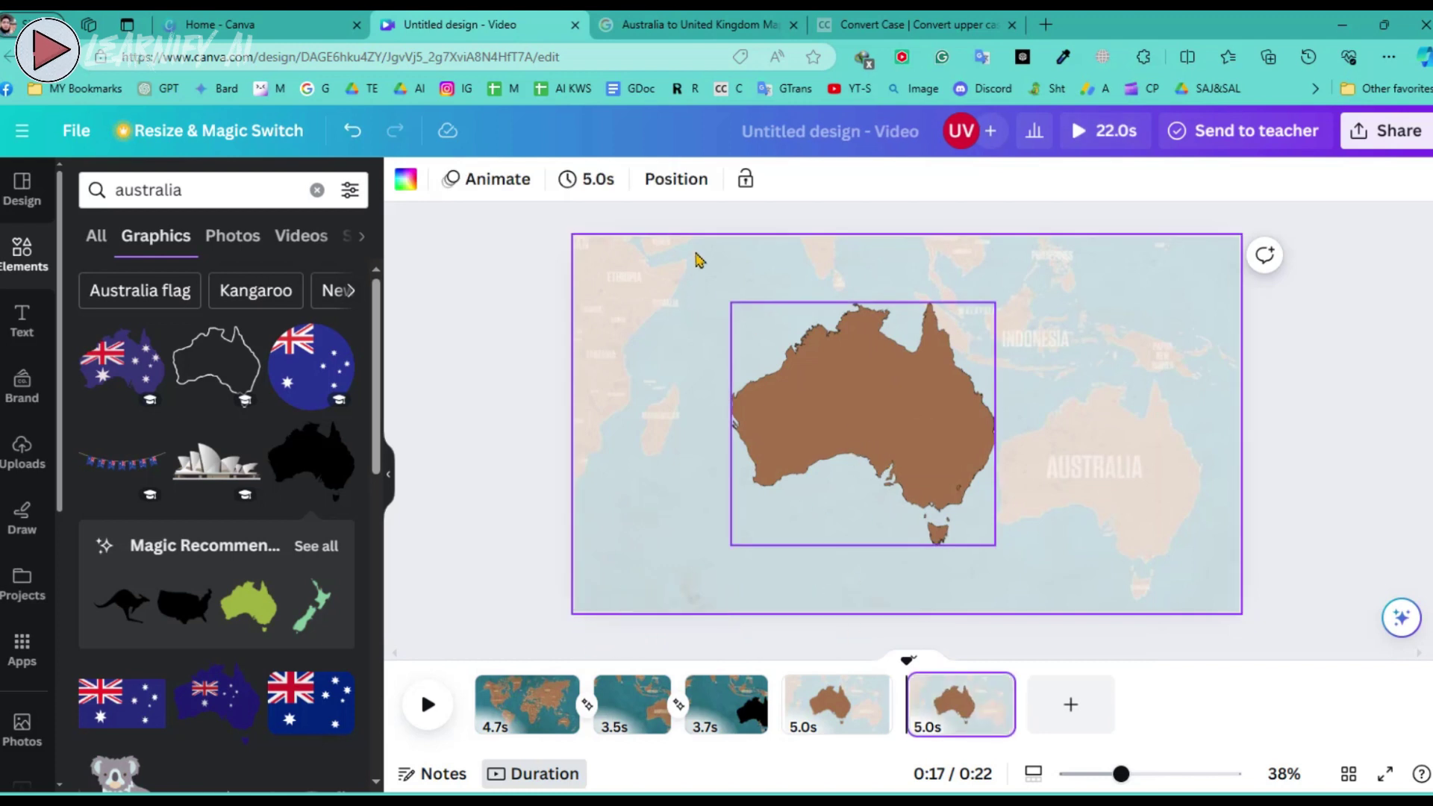
pyautogui.moveTo(841, 433); pyautogui.dragTo(704, 378)
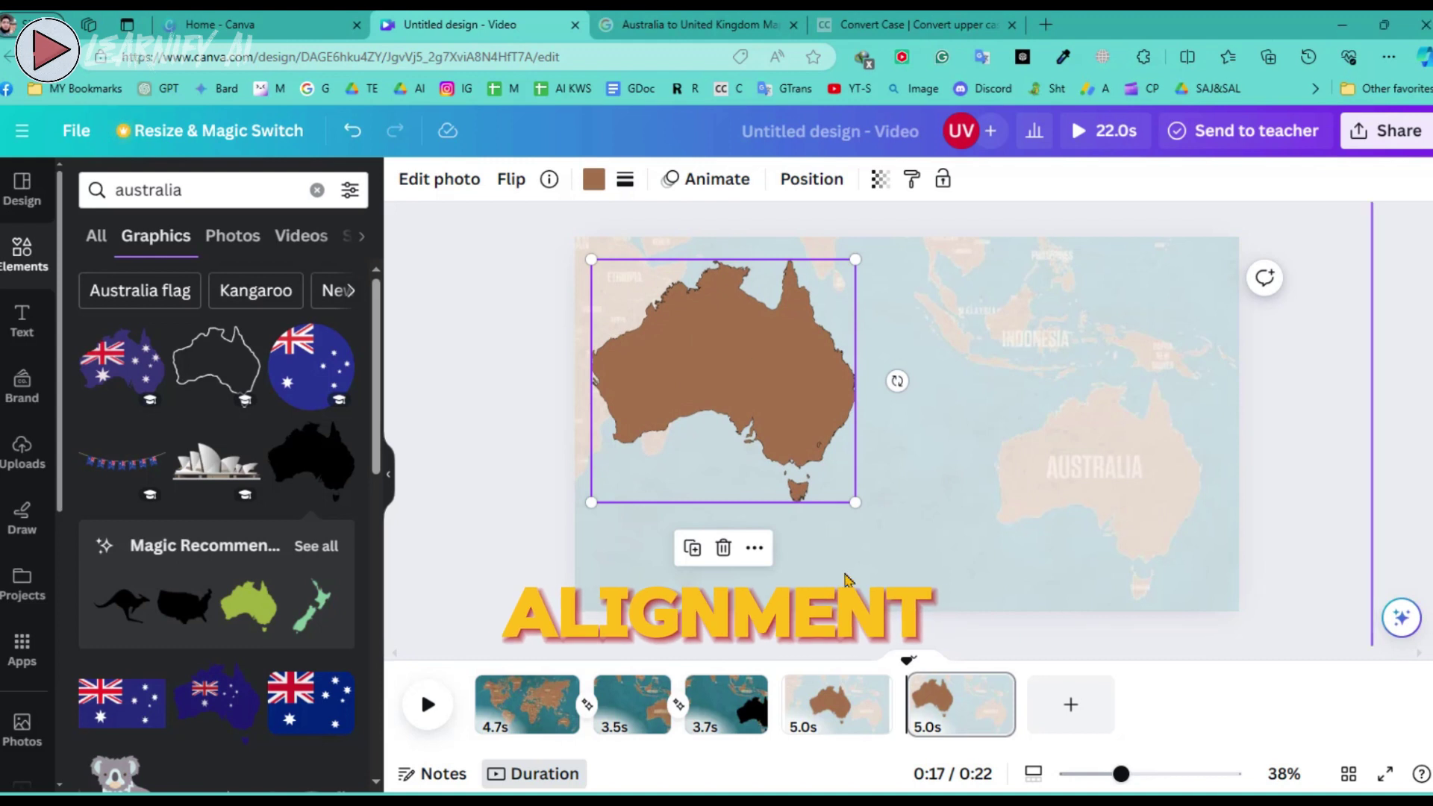
# Add the heading "AUSTRALIA" to the fourth page and place it near the page's upper left.
pyautogui.click(846, 707)
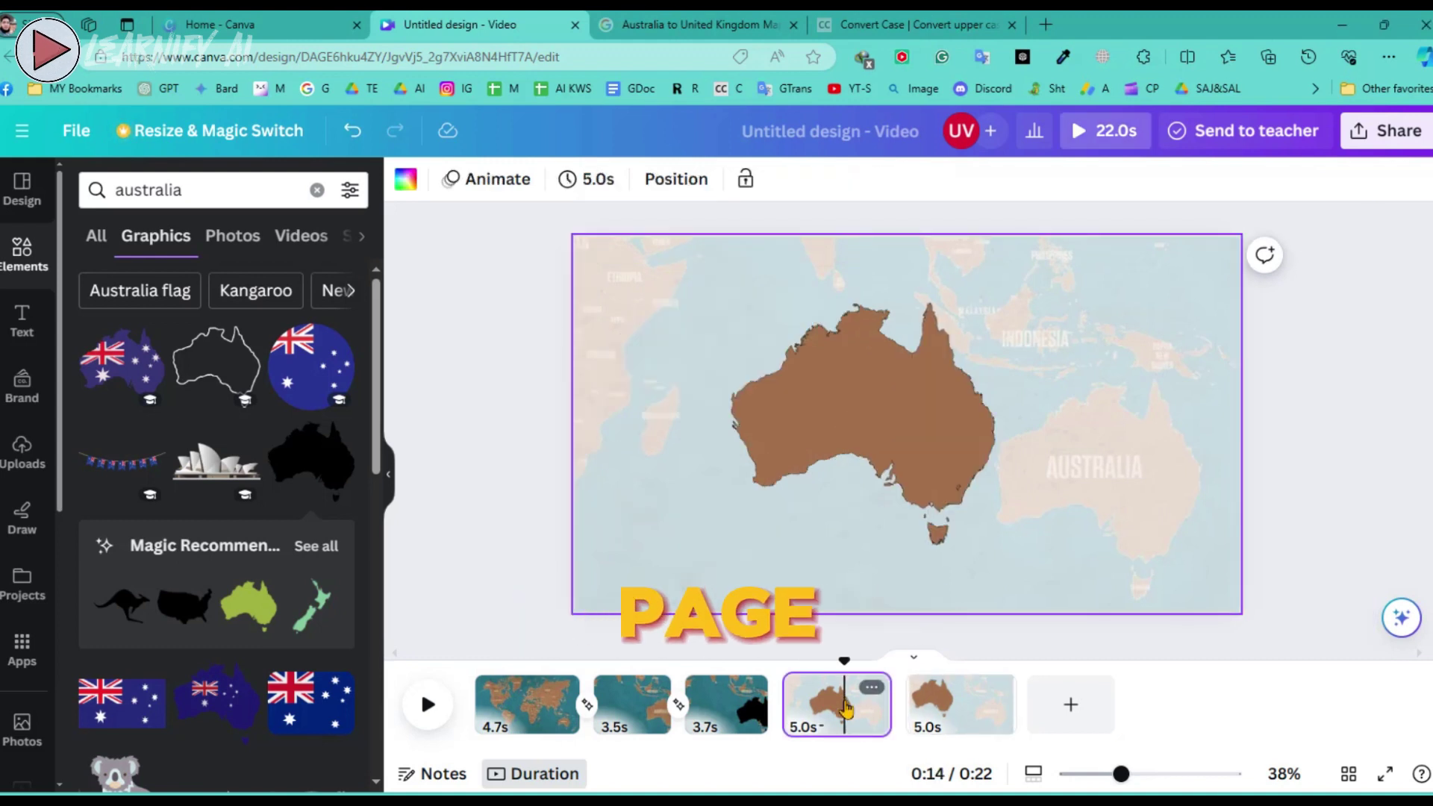
pyautogui.click(29, 322)
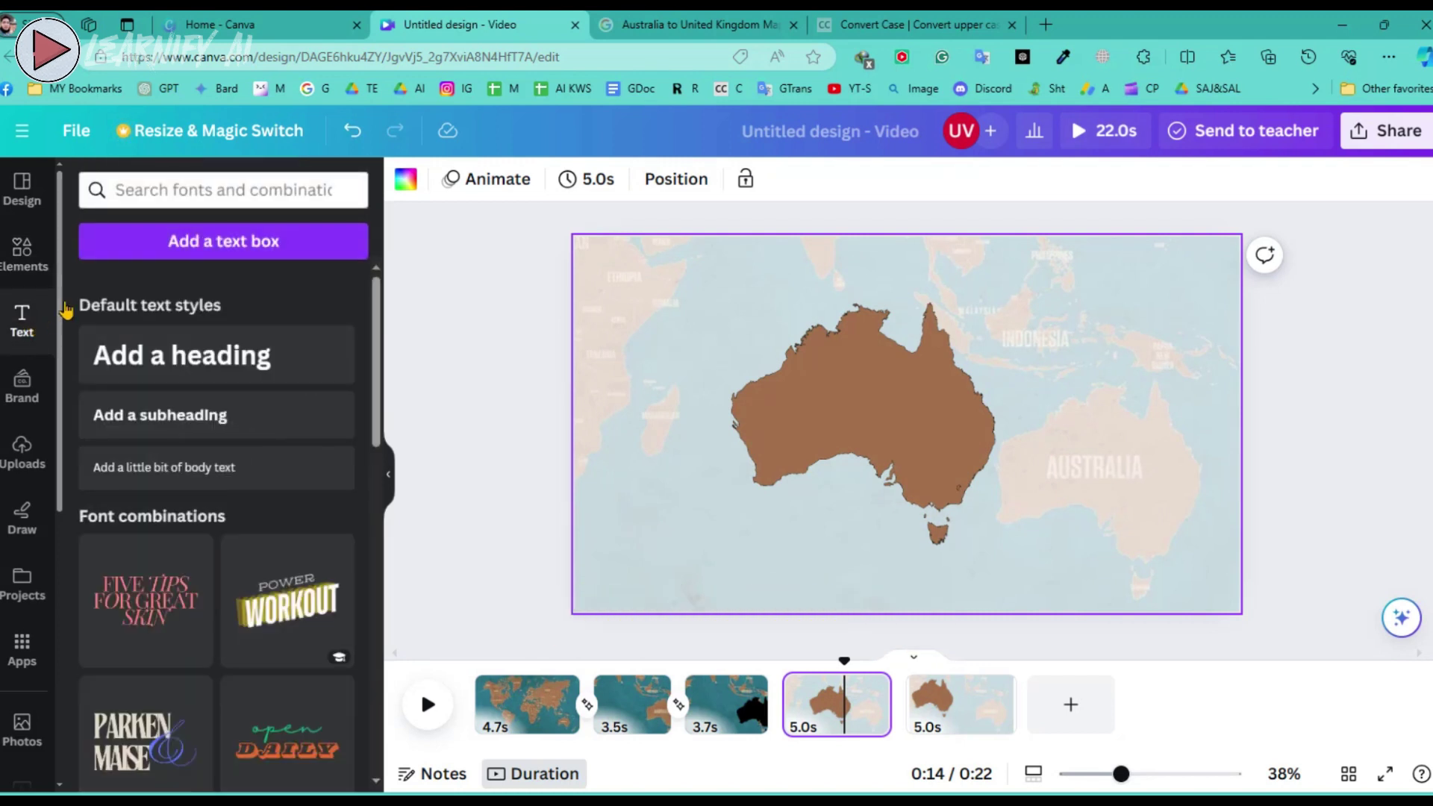
pyautogui.click(196, 356)
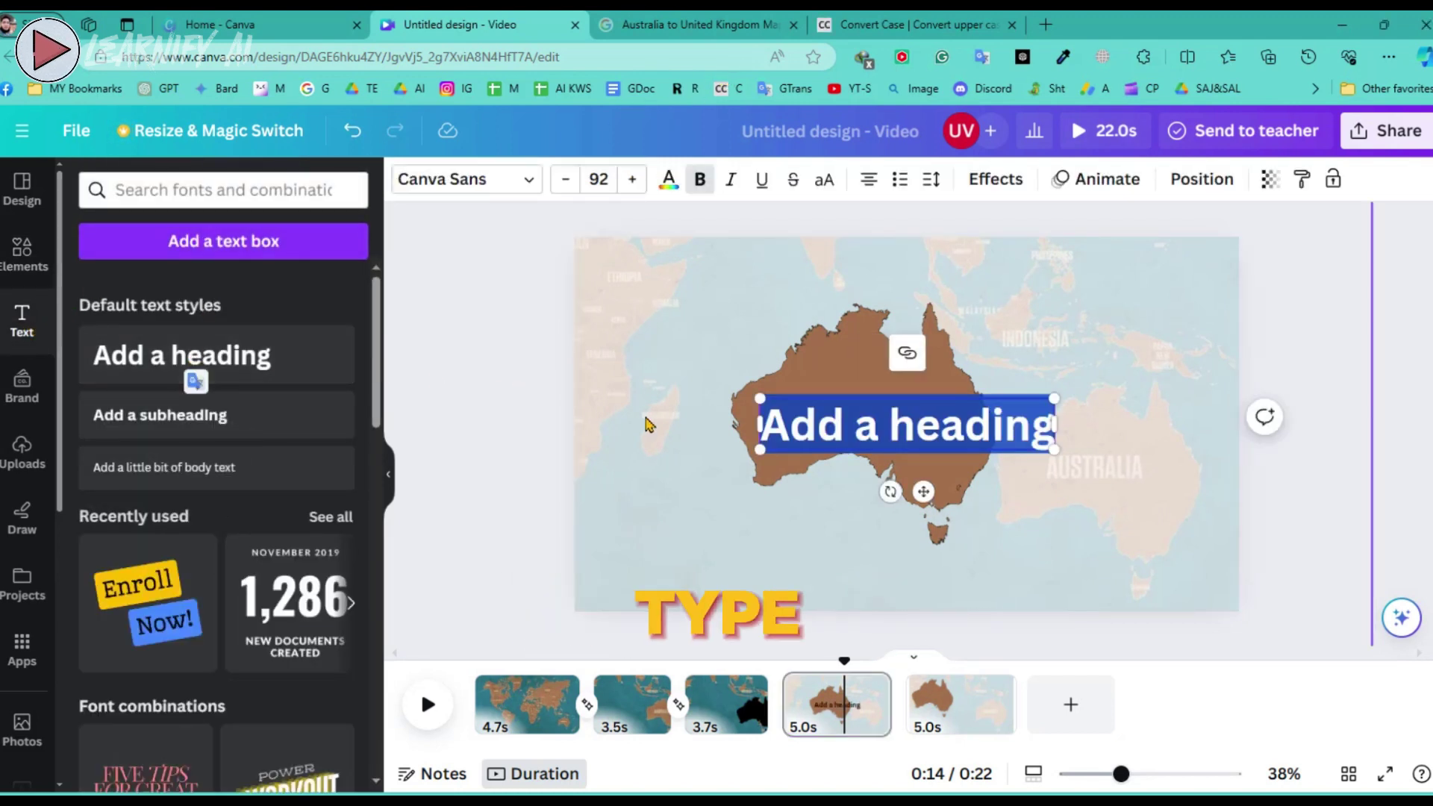
pyautogui.write('AUSTRALIA')
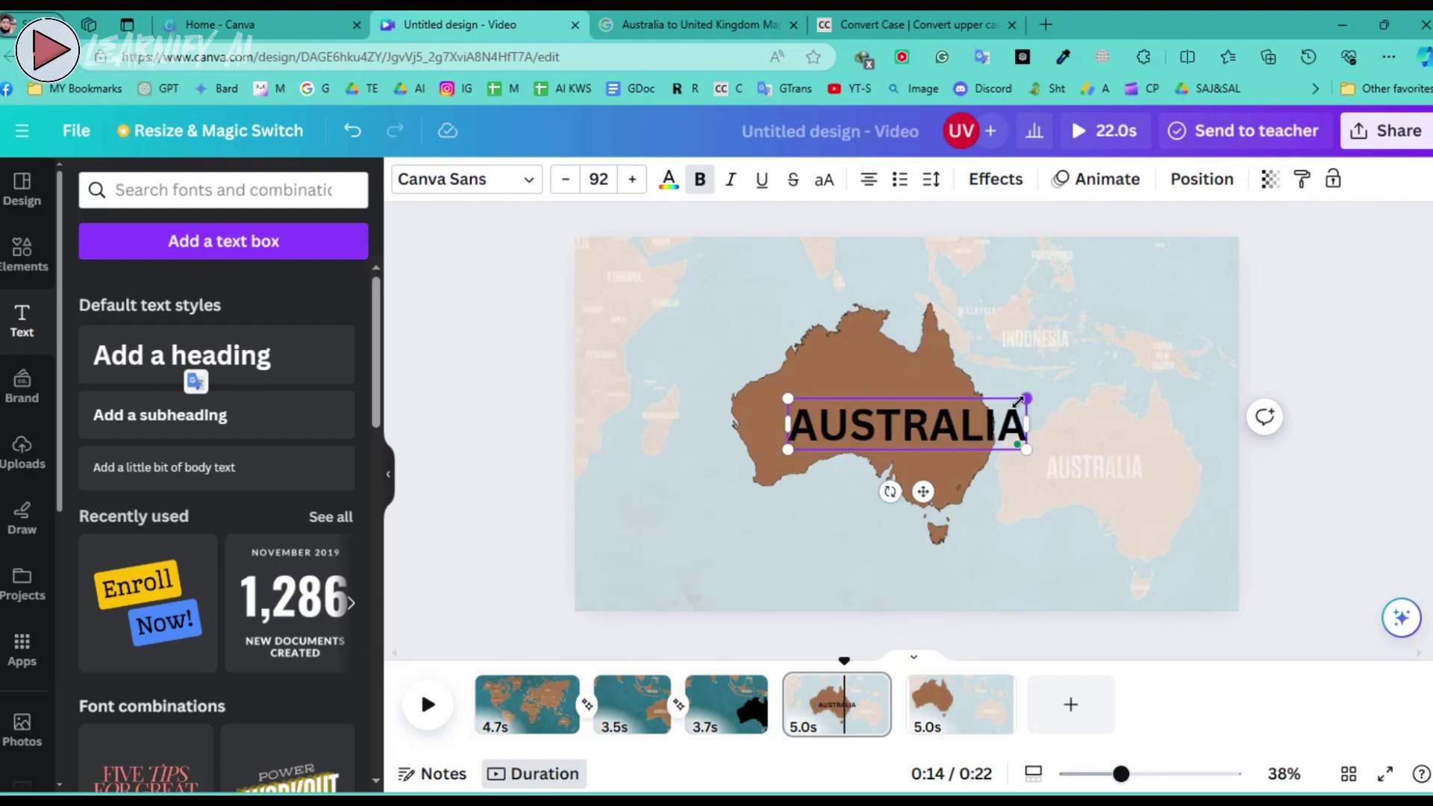
pyautogui.moveTo(803, 422); pyautogui.dragTo(627, 344)
# Set the AUSTRALIA heading's font to DM Sans and its colour to the document's brown.
pyautogui.click(499, 193)
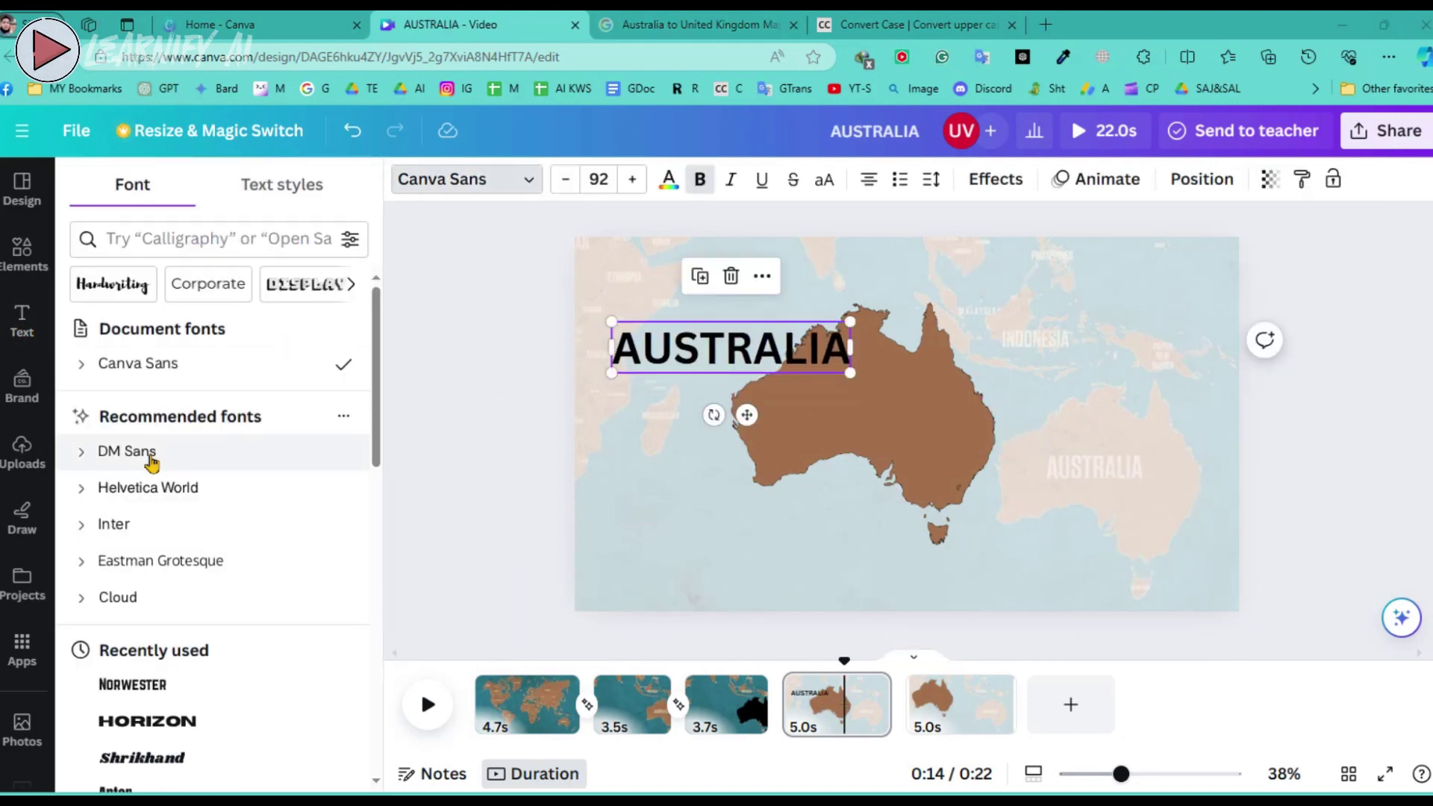
pyautogui.click(147, 464)
pyautogui.click(669, 179)
pyautogui.click(181, 299)
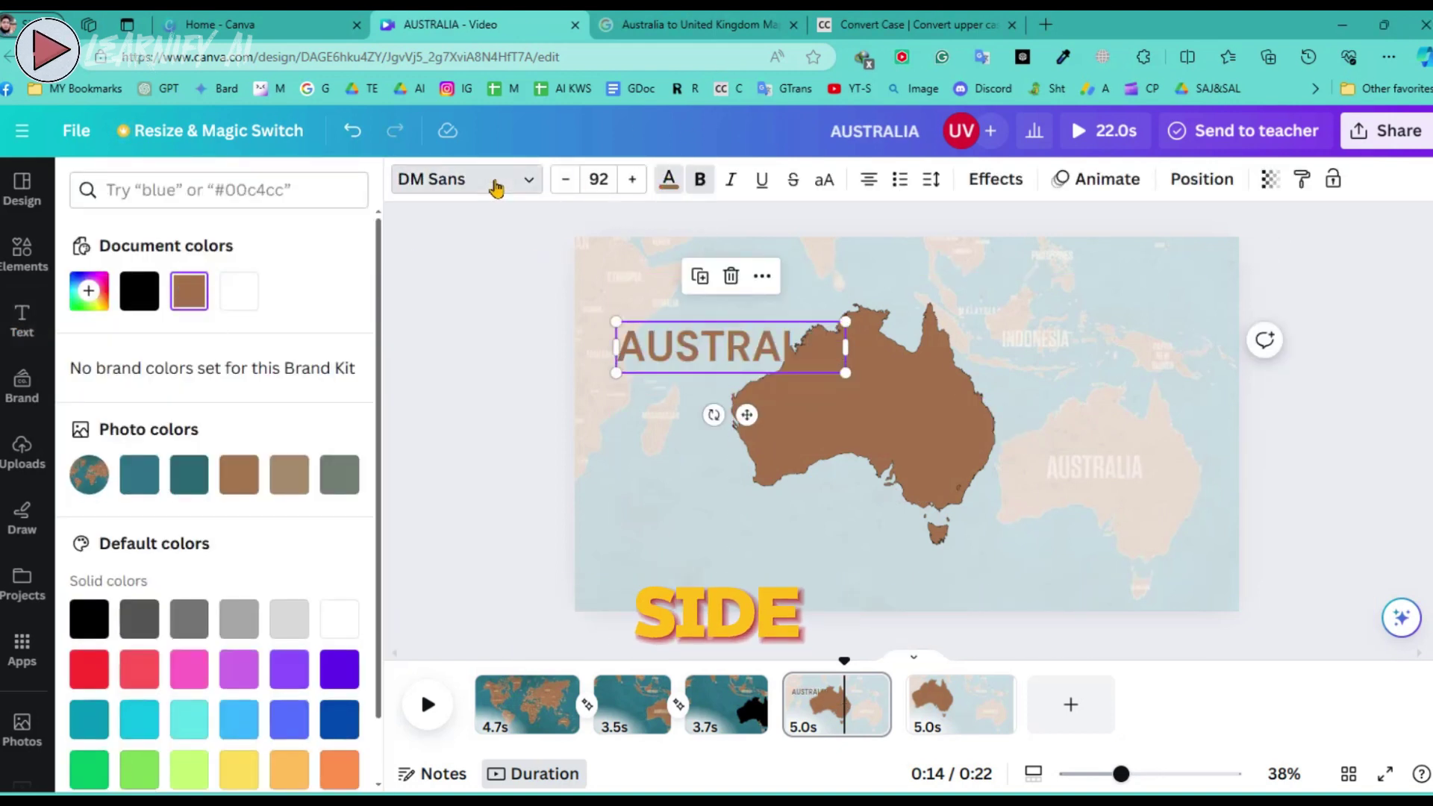
# Change the AUSTRALIA heading's font to Etna Sans Serif and move it slightly up toward the page's upper left corner.
pyautogui.click(463, 179)
pyautogui.click(134, 342)
pyautogui.moveTo(707, 338); pyautogui.dragTo(693, 294)
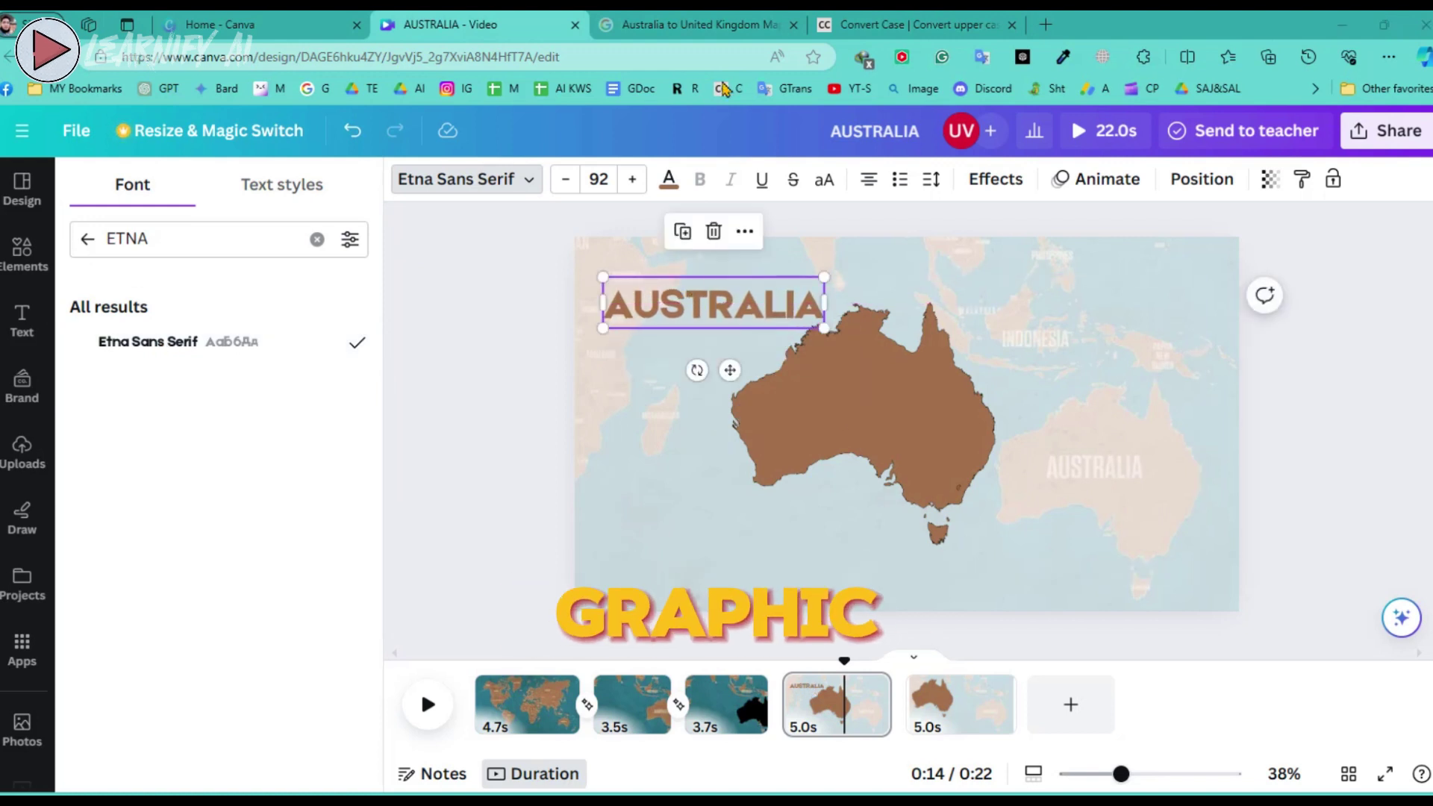
# Copy the AUSTRALIA heading on the fourth page and keep it selected for editing.
pyautogui.click(687, 302)
pyautogui.rightClick(684, 305)
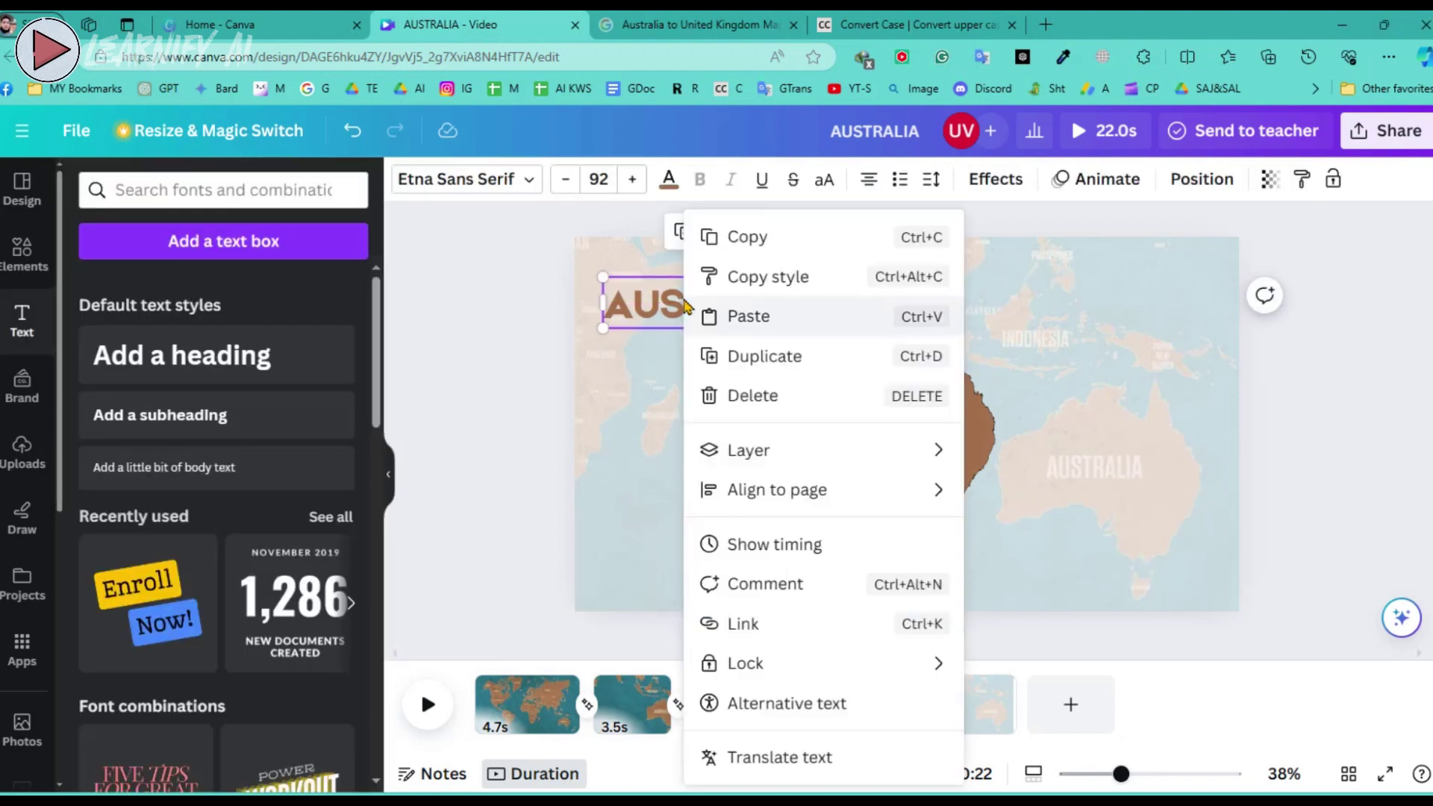
pyautogui.click(748, 238)
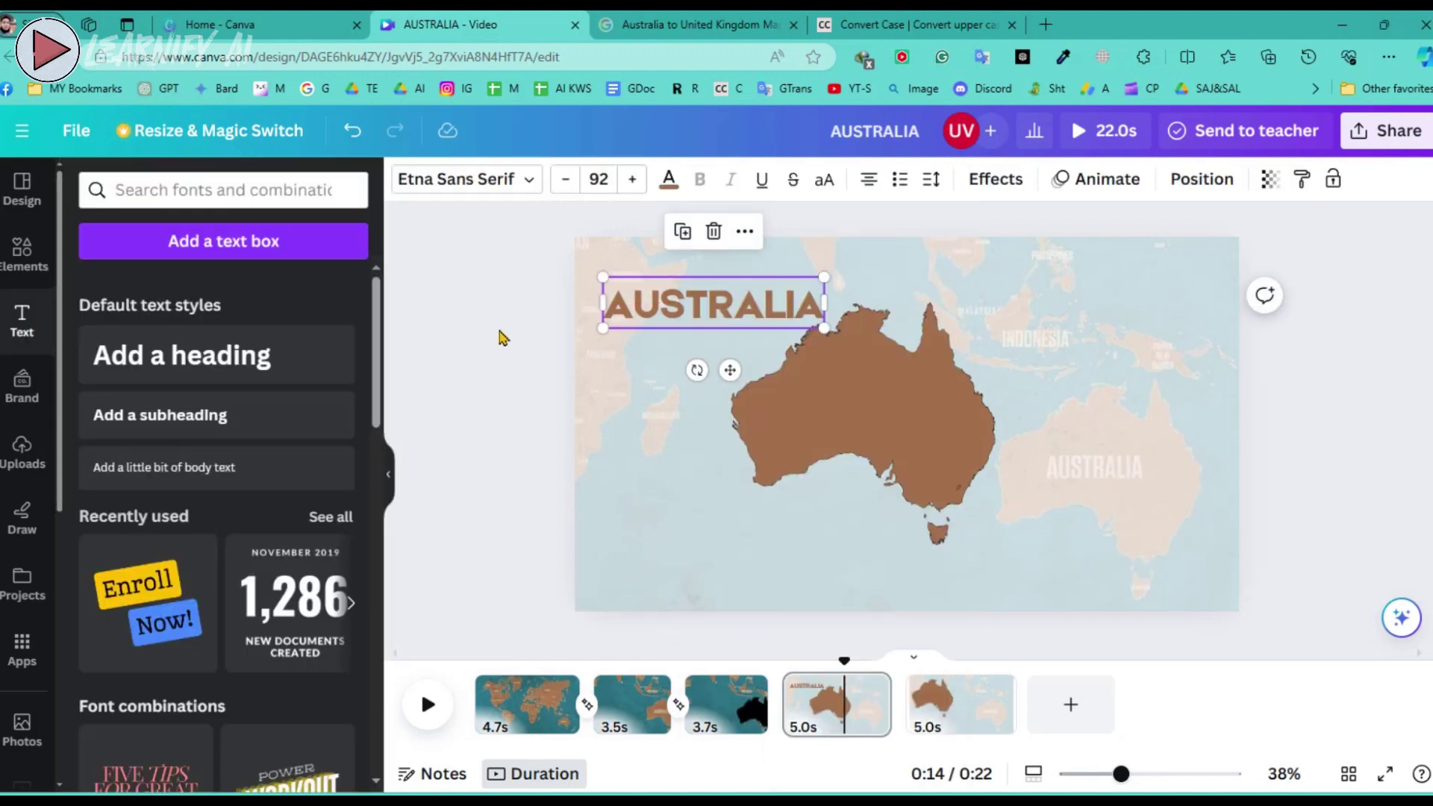
pyautogui.click(563, 320)
pyautogui.click(650, 310)
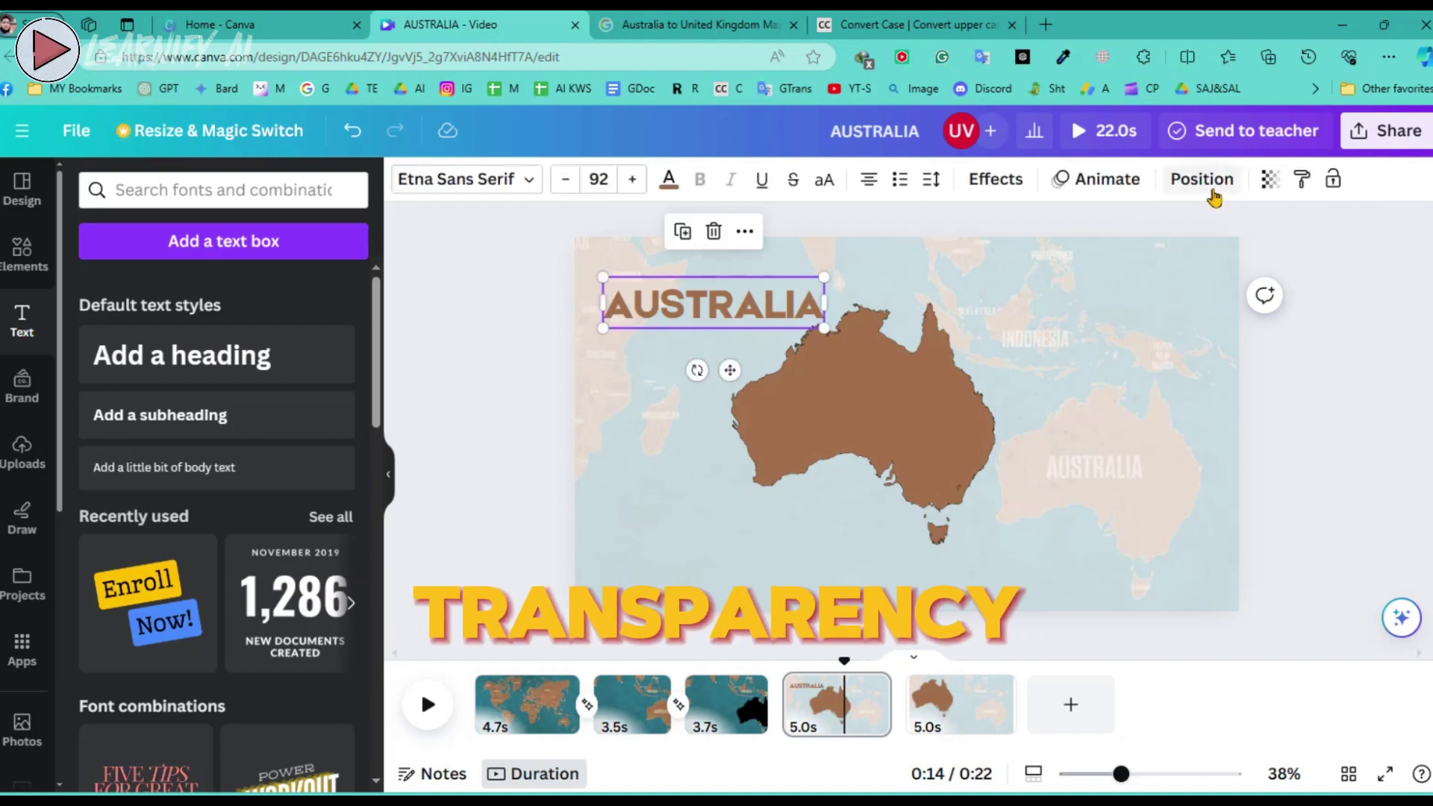
# Set the transparency value of the fourth page's AUSTRALIA heading to 0.
pyautogui.click(1271, 180)
pyautogui.moveTo(1213, 262); pyautogui.dragTo(986, 263)
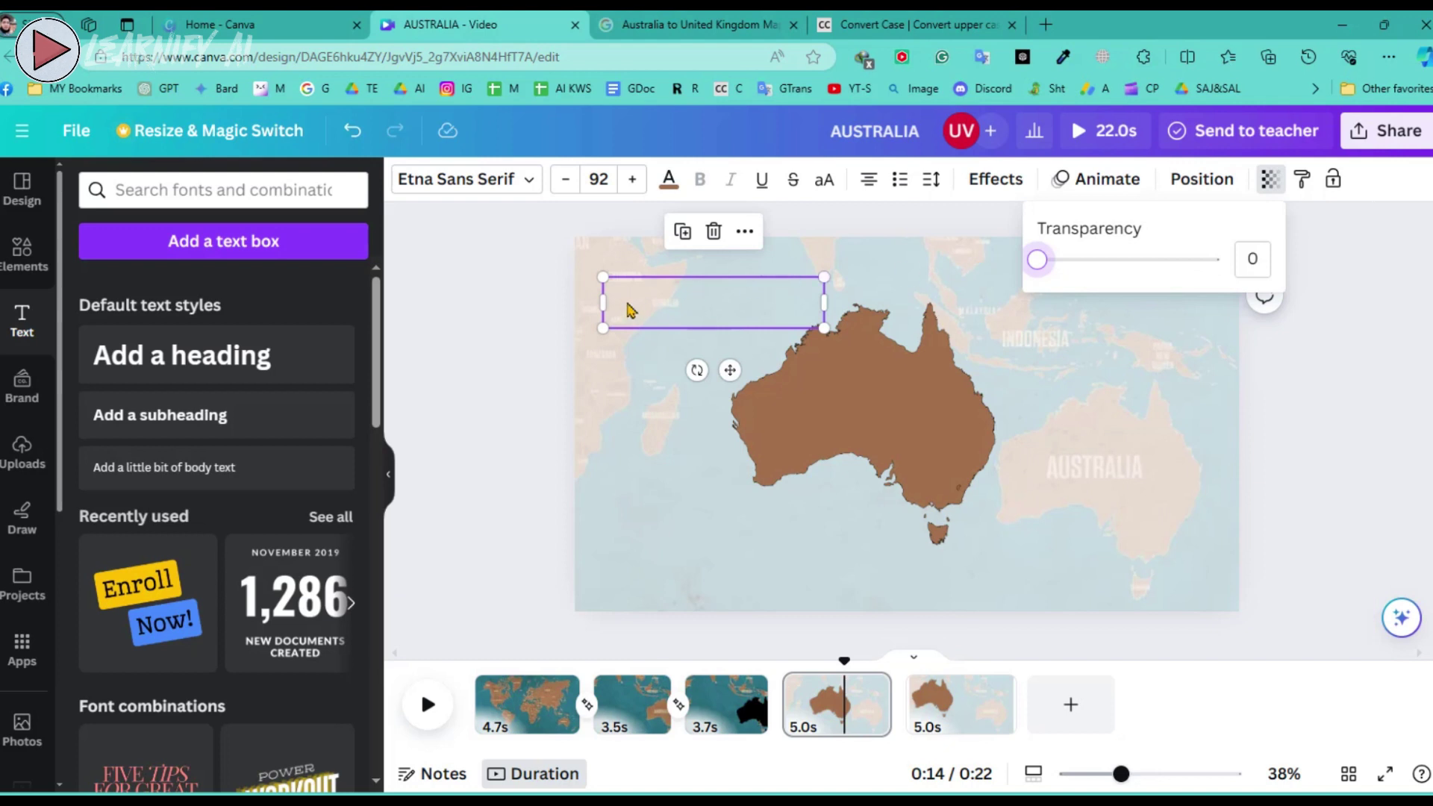
pyautogui.click(496, 464)
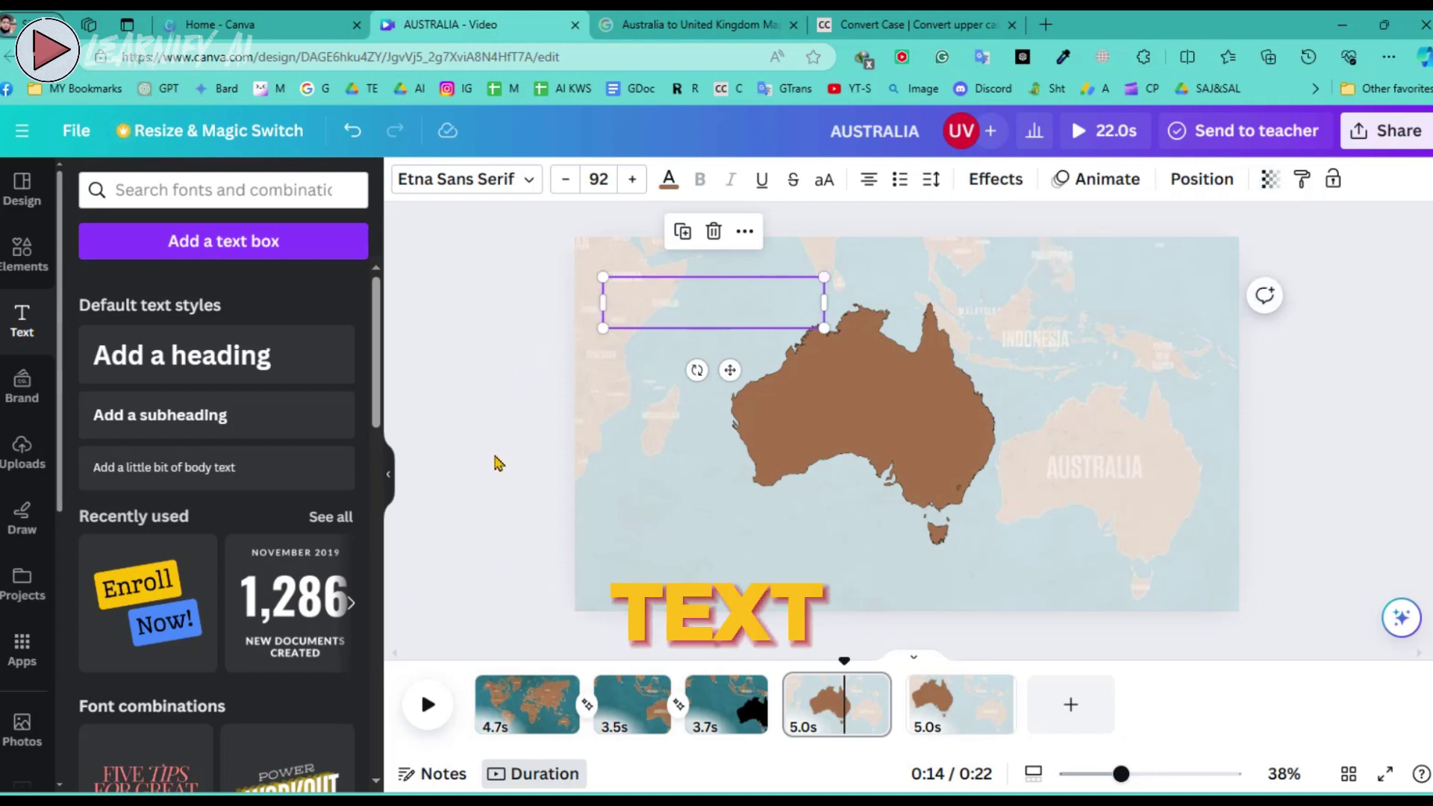
pyautogui.click(496, 464)
# Paste the copied heading onto the fifth page, place it at the upper right beside the silhouette and enlarge it to about size 136.
pyautogui.click(969, 724)
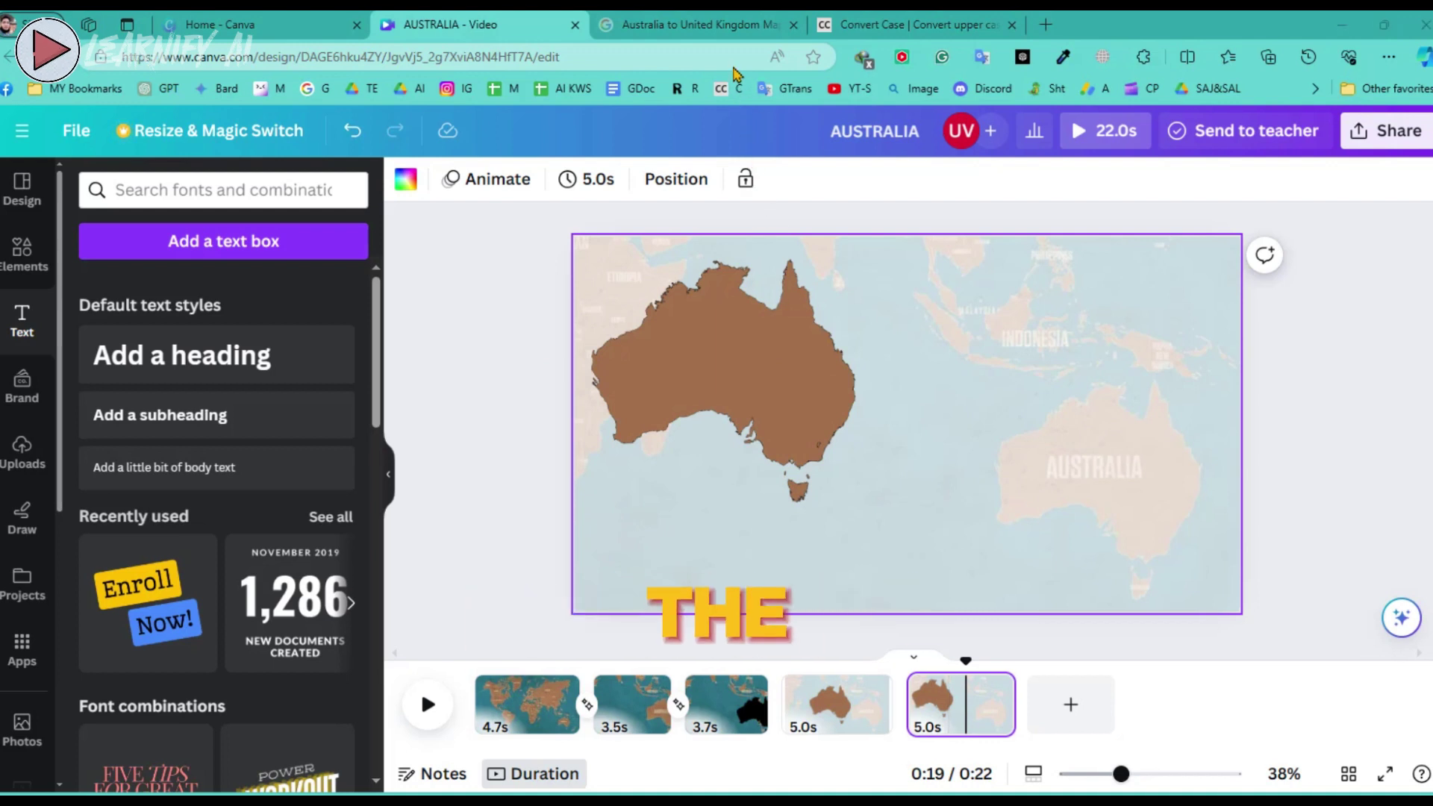
pyautogui.click(911, 343)
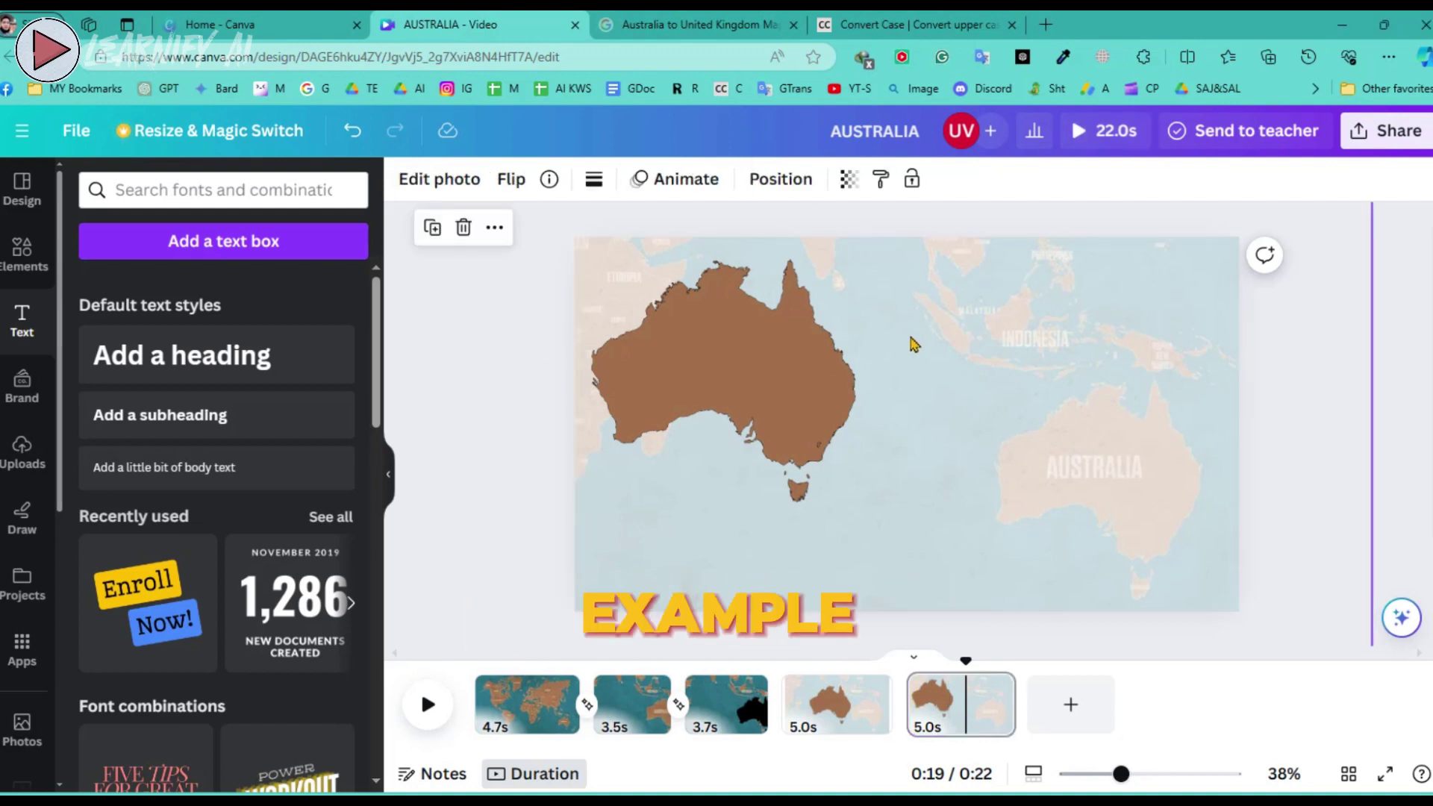
pyautogui.rightClick(911, 343)
pyautogui.click(958, 285)
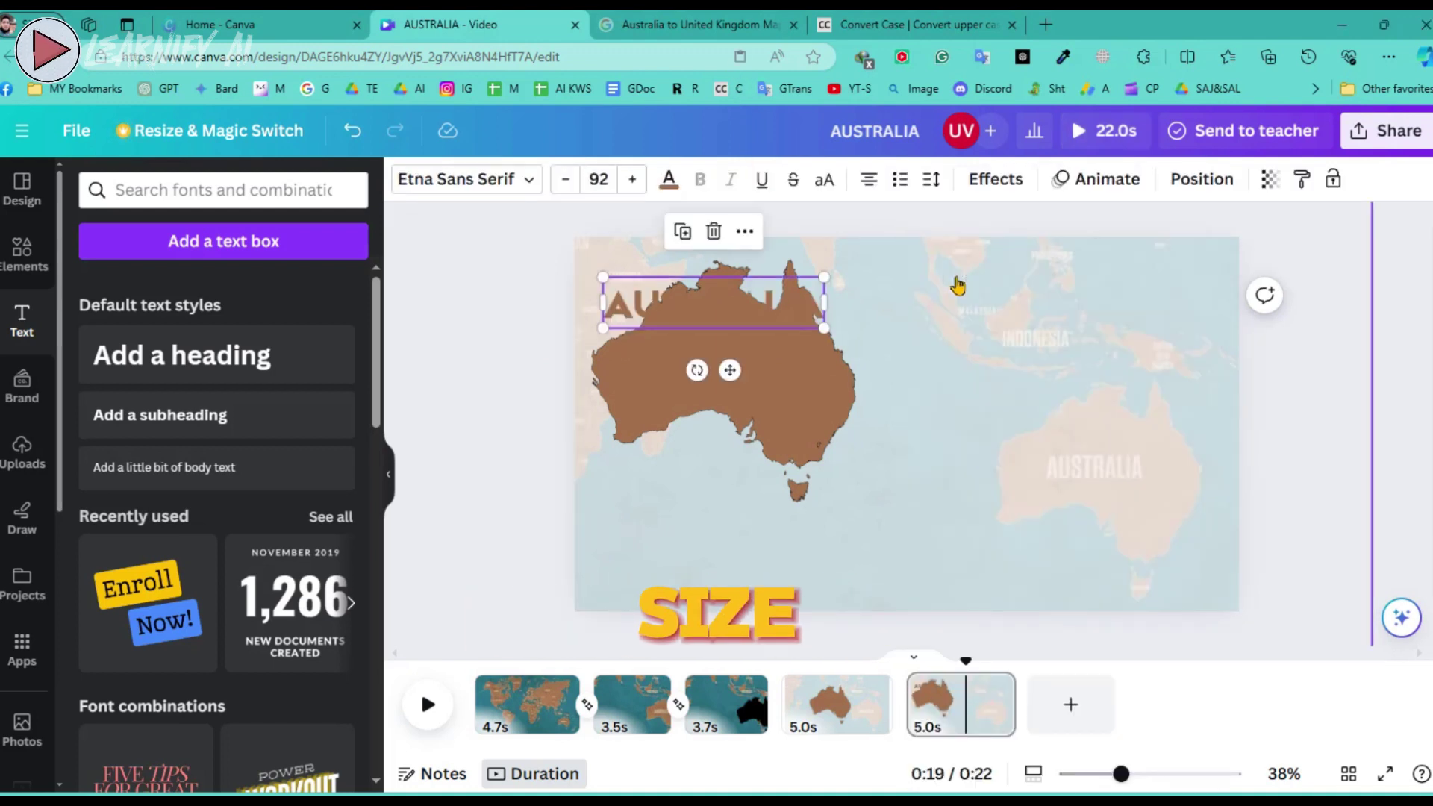
pyautogui.moveTo(710, 295); pyautogui.dragTo(975, 343)
pyautogui.moveTo(1088, 320); pyautogui.dragTo(1181, 284)
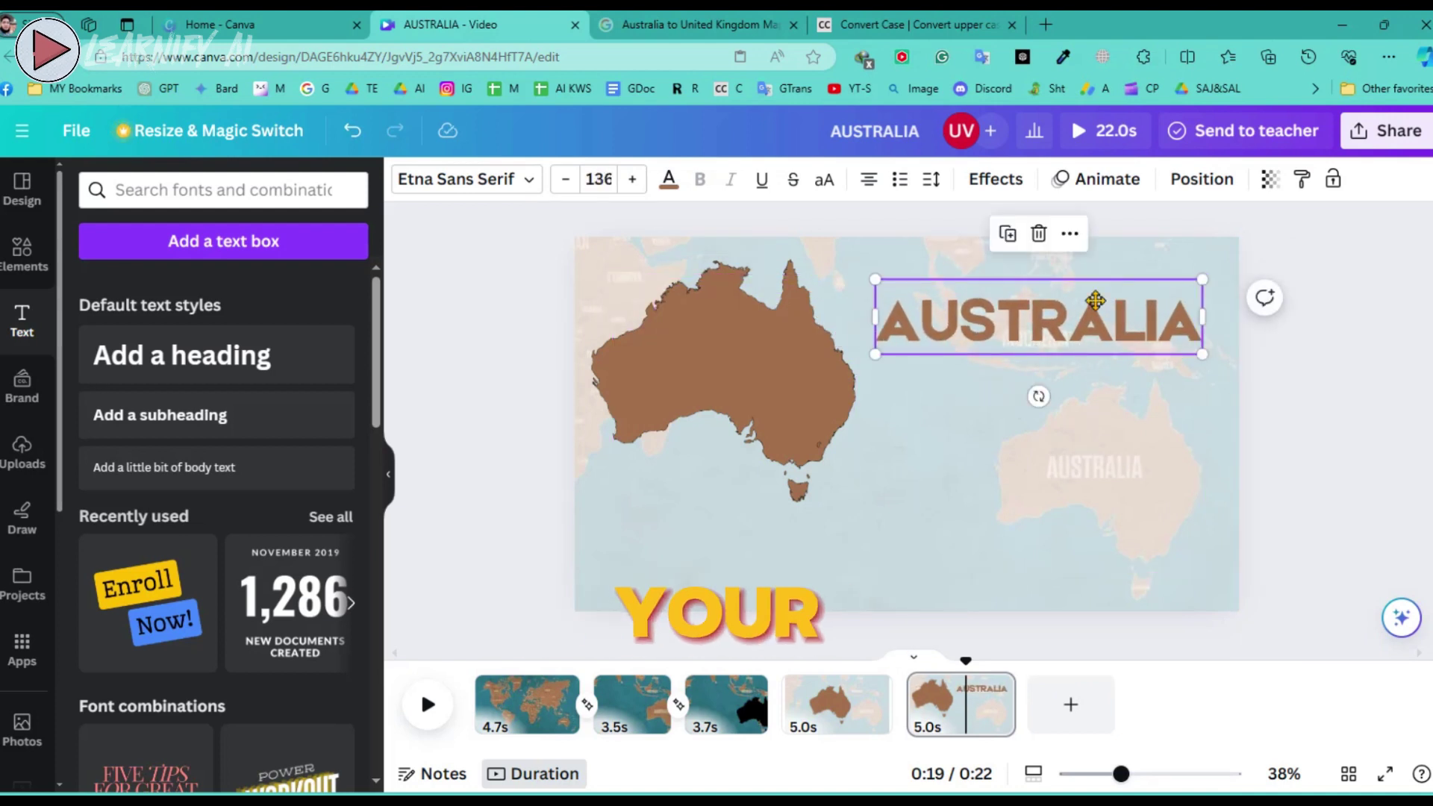
# Add a Match & Move transition lasting 2.5 seconds between the fourth and fifth pages.
pyautogui.click(908, 725)
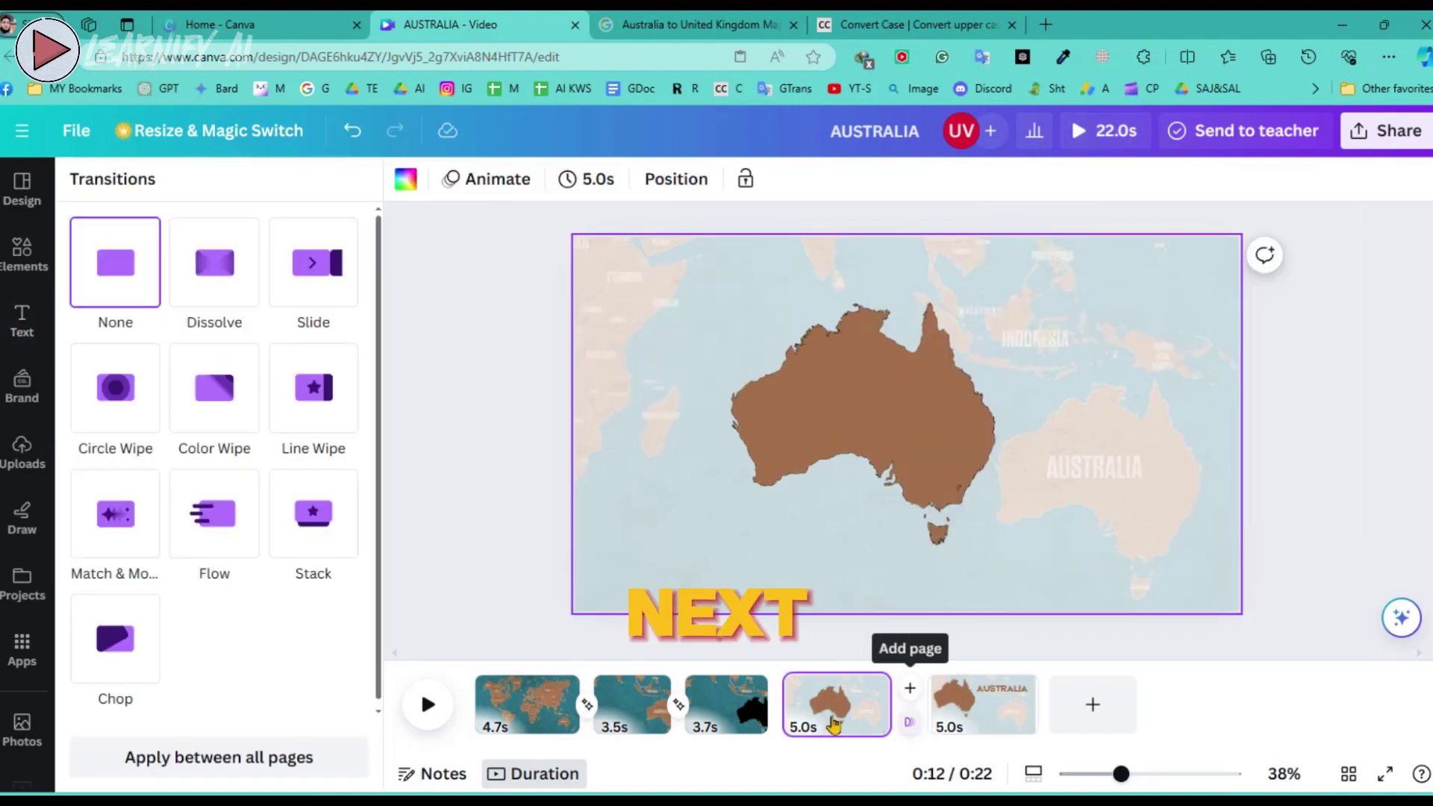
pyautogui.click(120, 531)
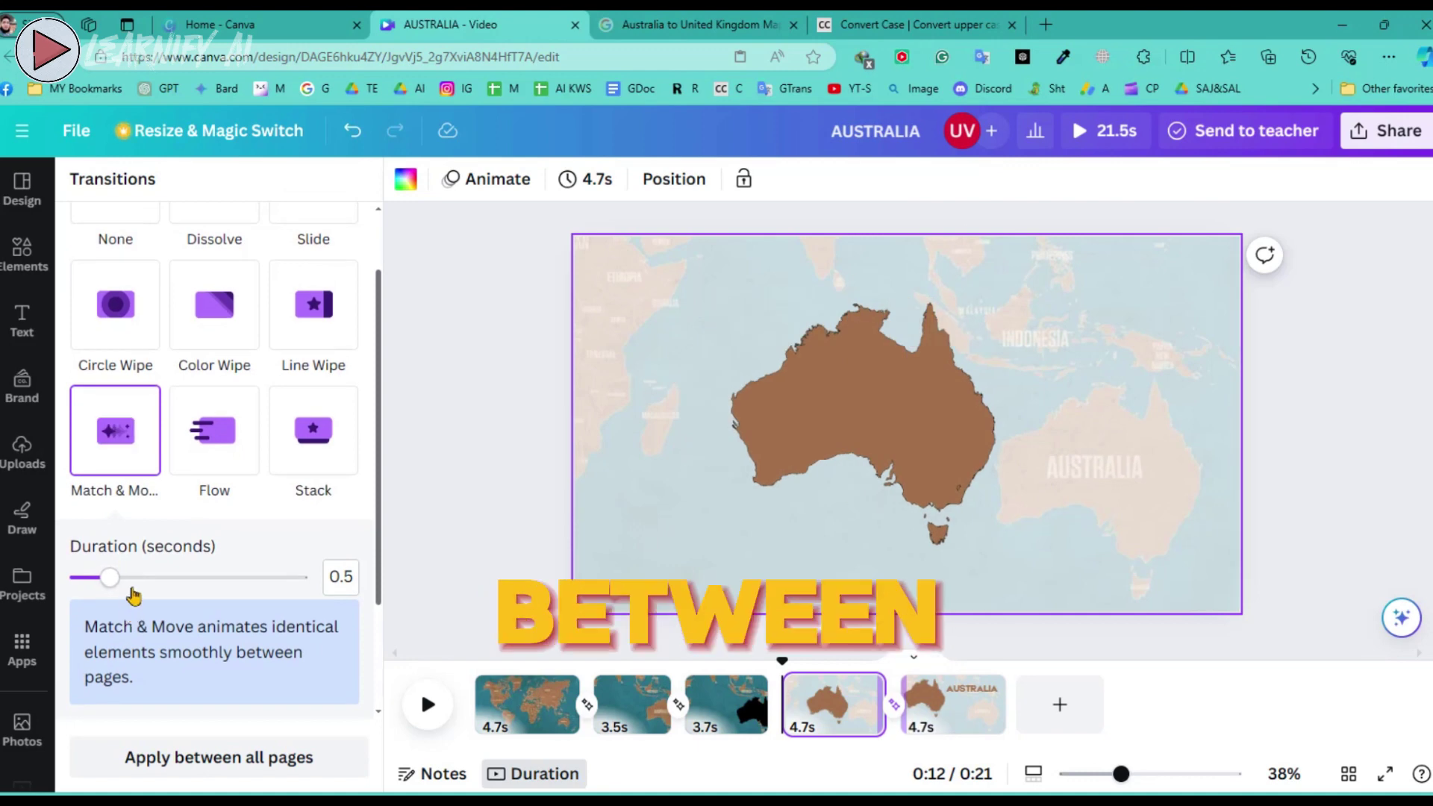
pyautogui.moveTo(112, 578); pyautogui.dragTo(288, 579)
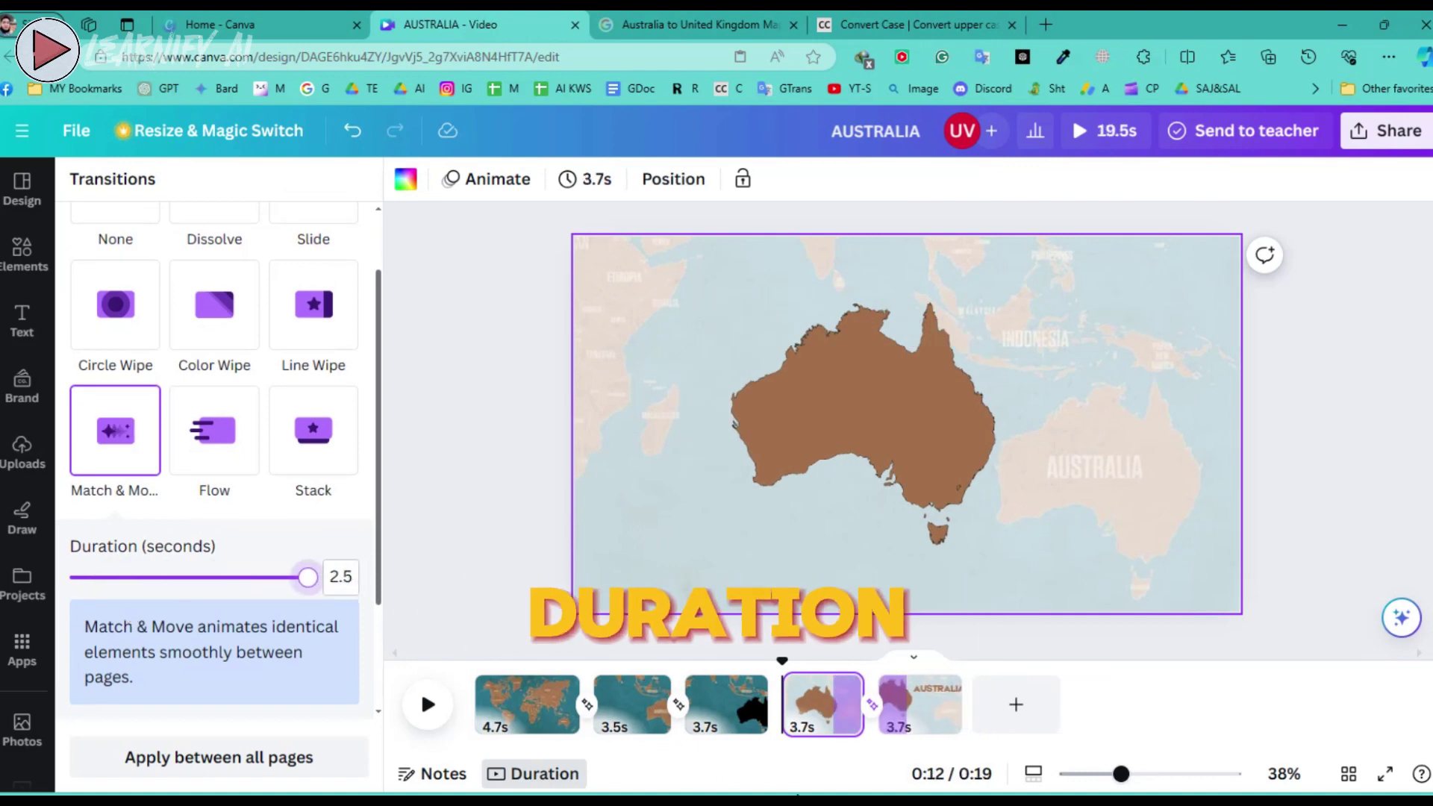
# Add a Match & Move transition with the maximum duration between the third and fourth pages.
pyautogui.click(778, 722)
pyautogui.click(115, 504)
pyautogui.moveTo(80, 649); pyautogui.dragTo(368, 586)
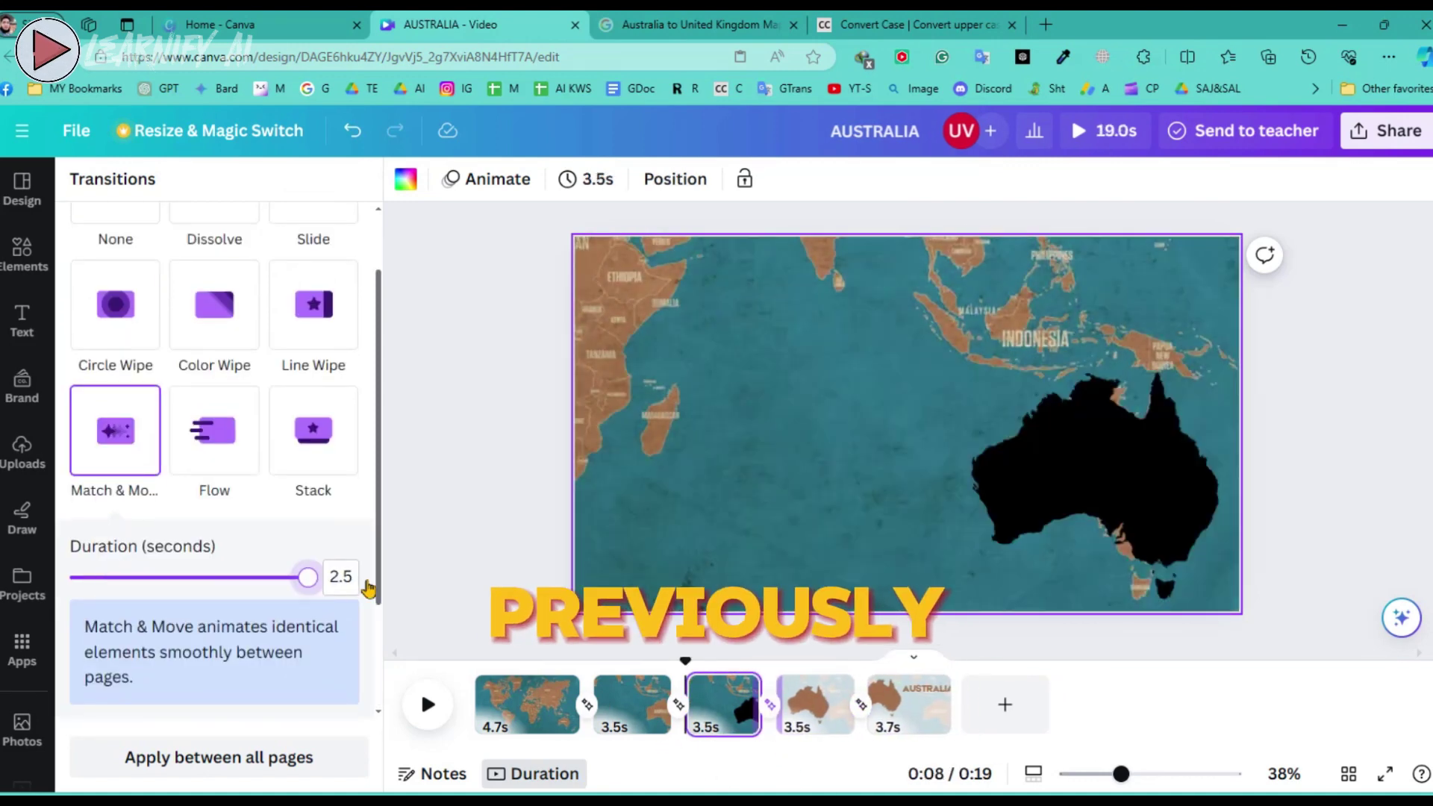
pyautogui.click(617, 602)
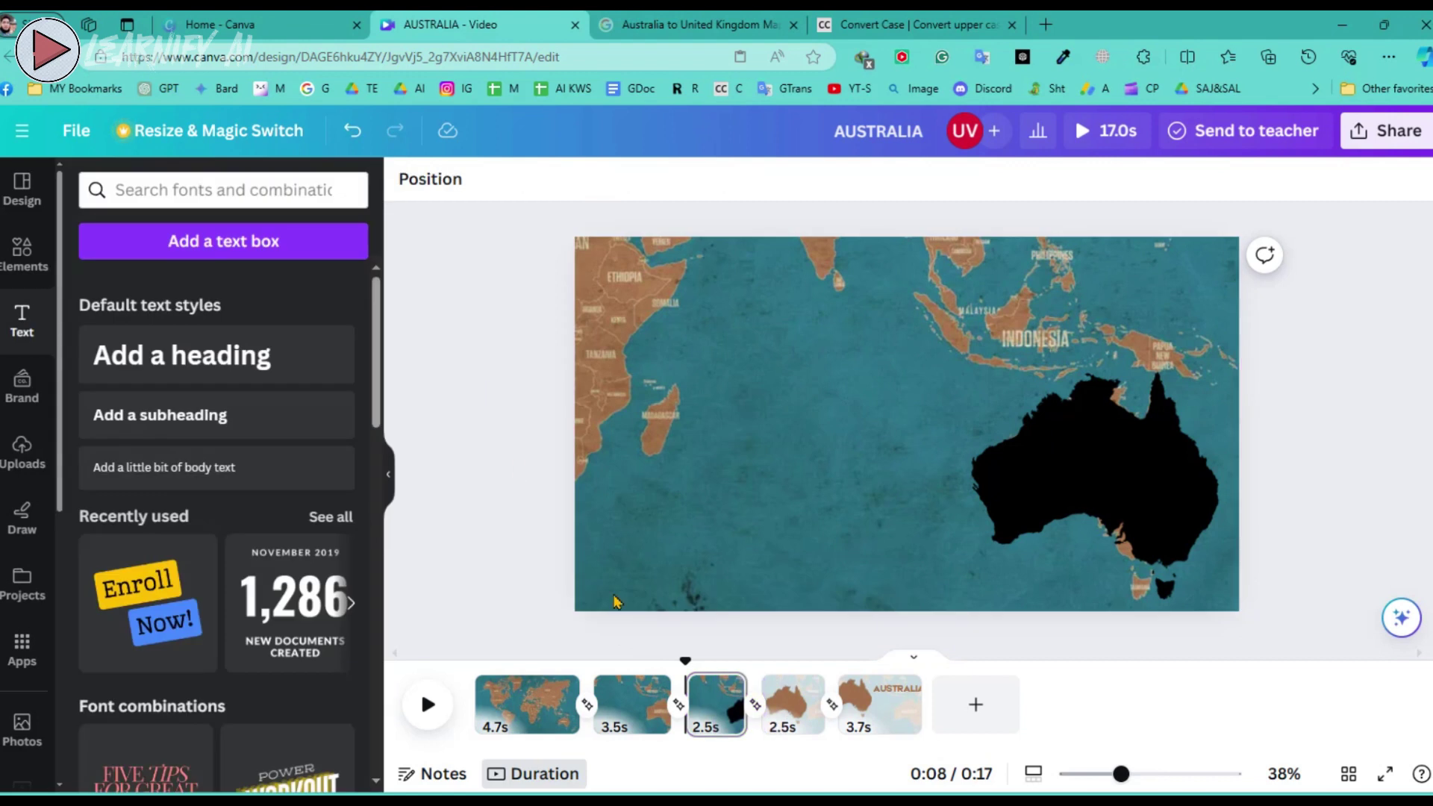
# Apply a whole-image blur with an intensity of 16 to the map photo on the third page.
pyautogui.click(711, 719)
pyautogui.click(778, 391)
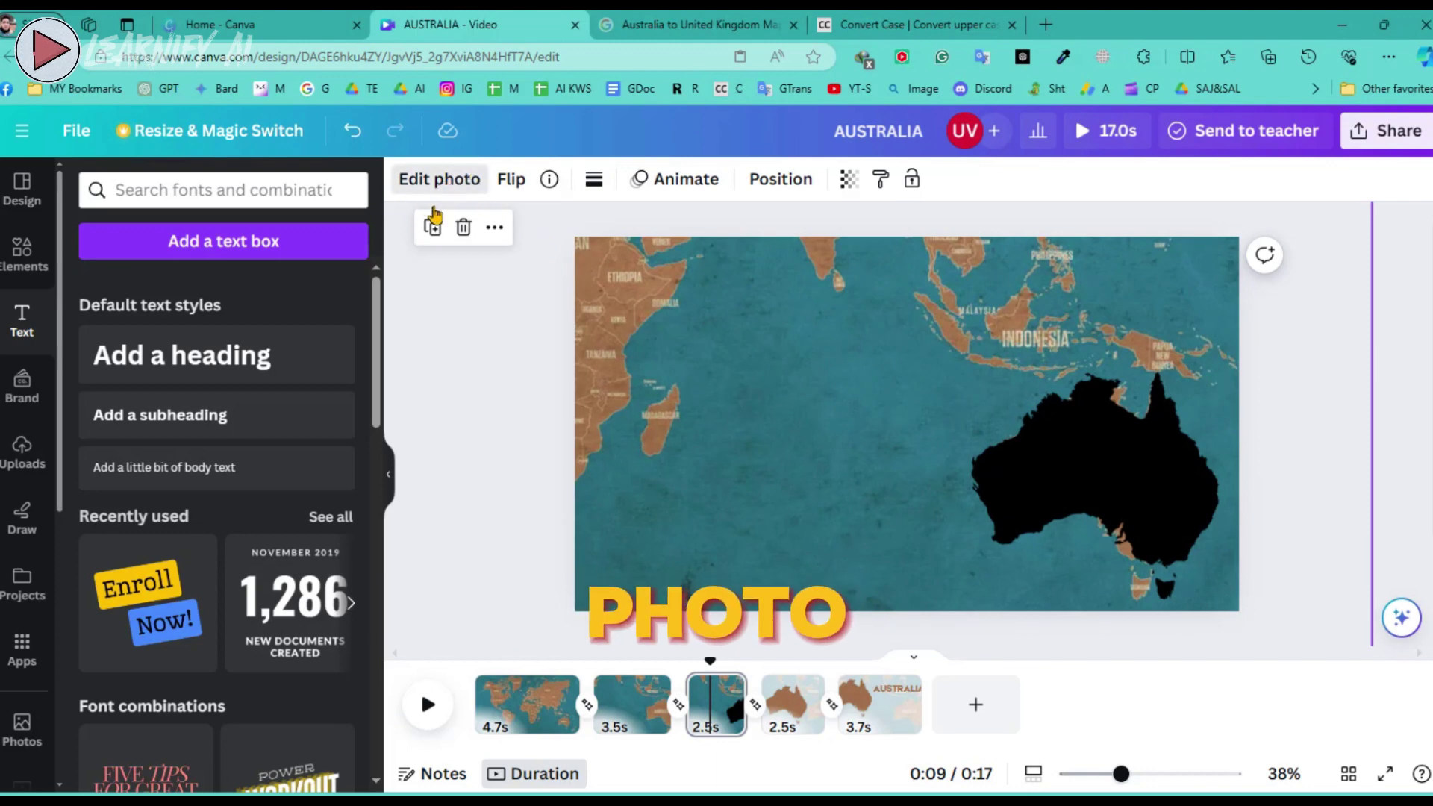
pyautogui.click(484, 178)
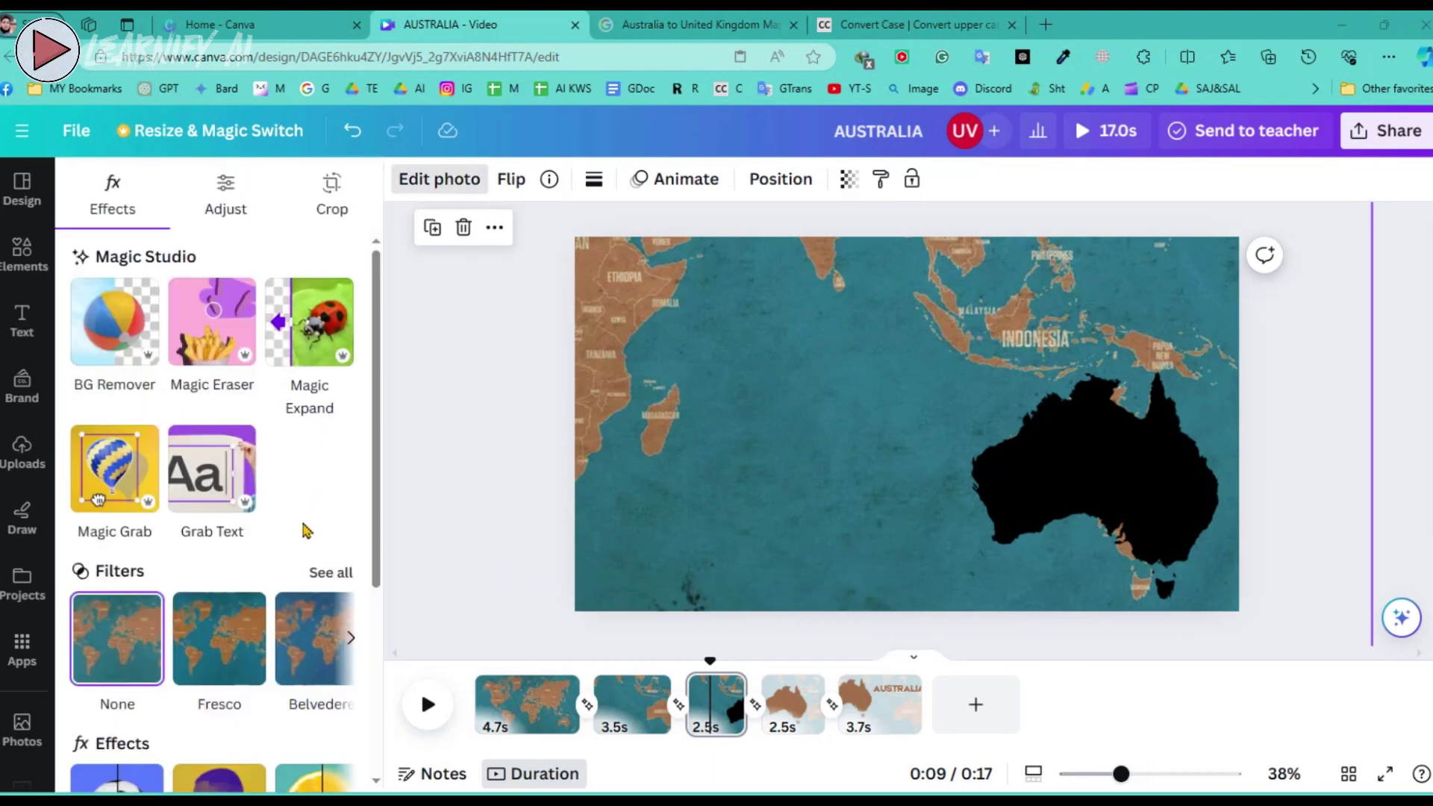
pyautogui.scroll(-3, 306, 582)
pyautogui.click(313, 614)
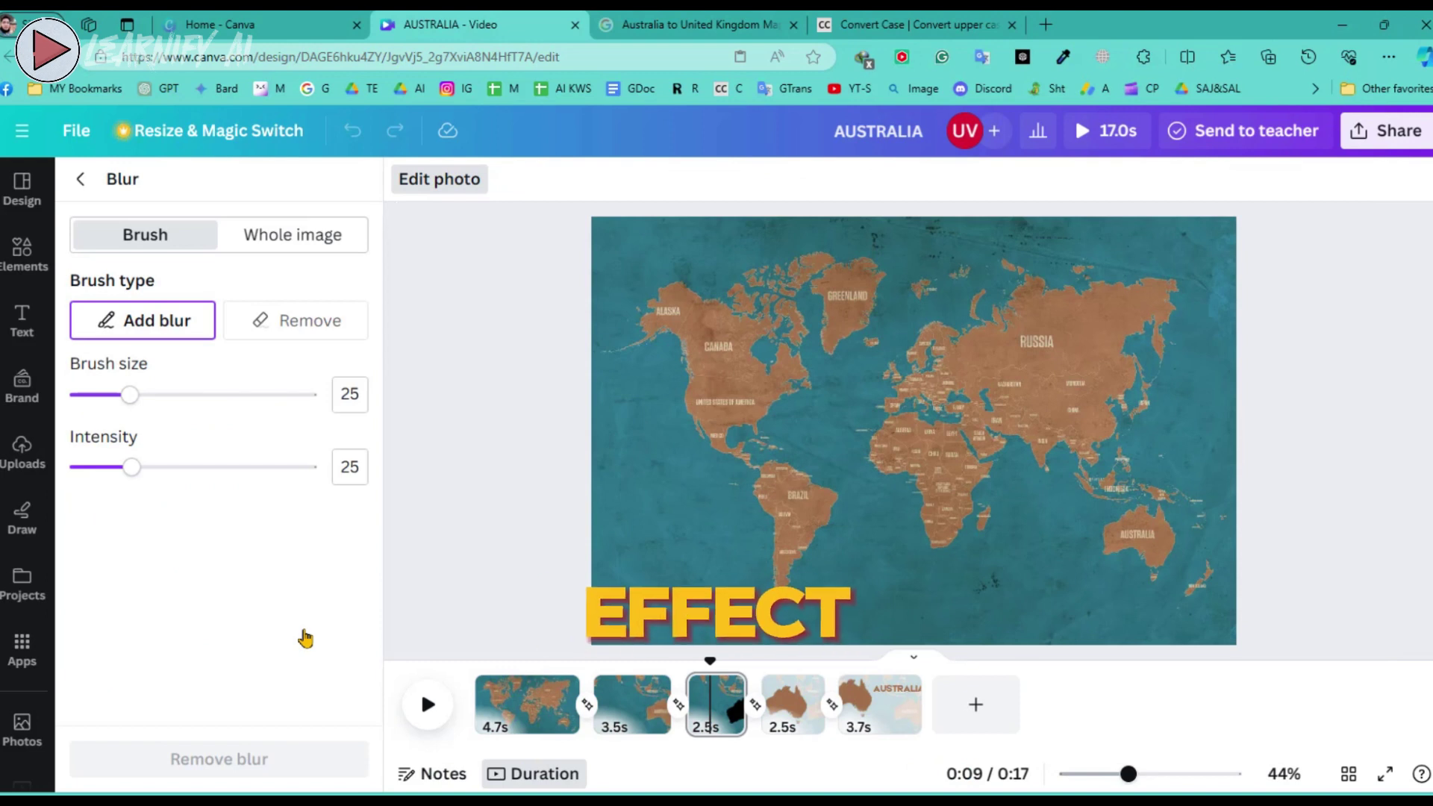
pyautogui.click(274, 246)
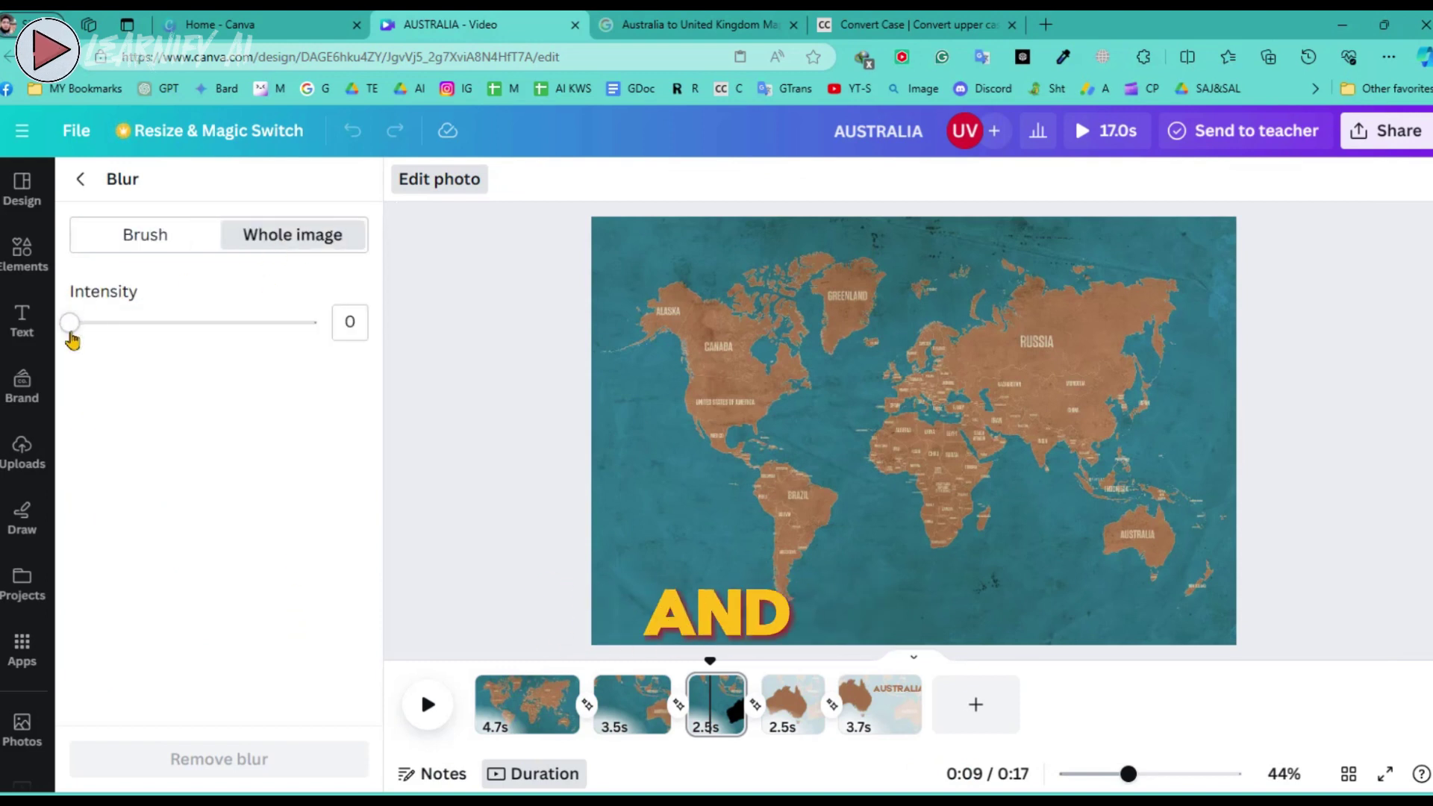
pyautogui.click(132, 333)
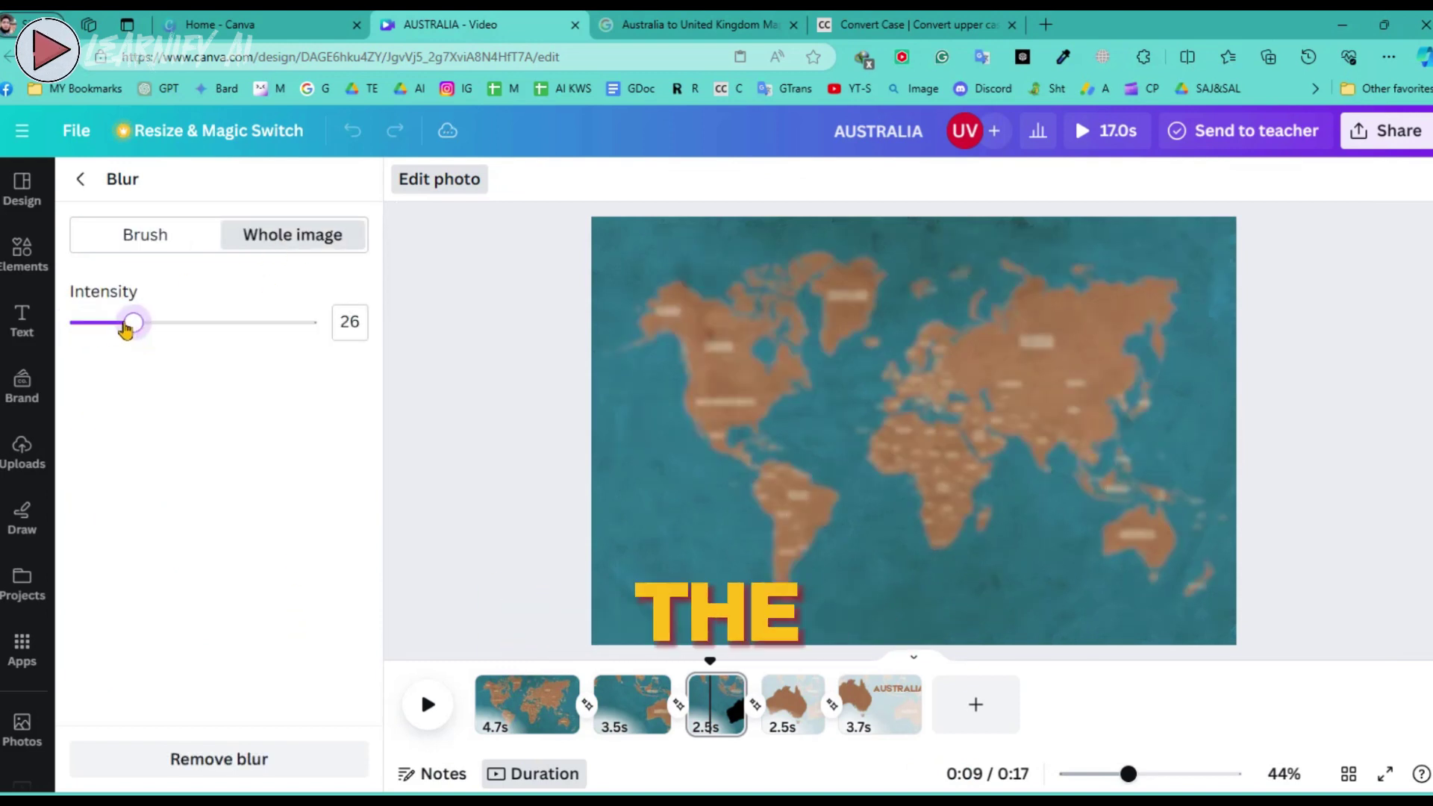
pyautogui.moveTo(126, 330); pyautogui.dragTo(112, 321)
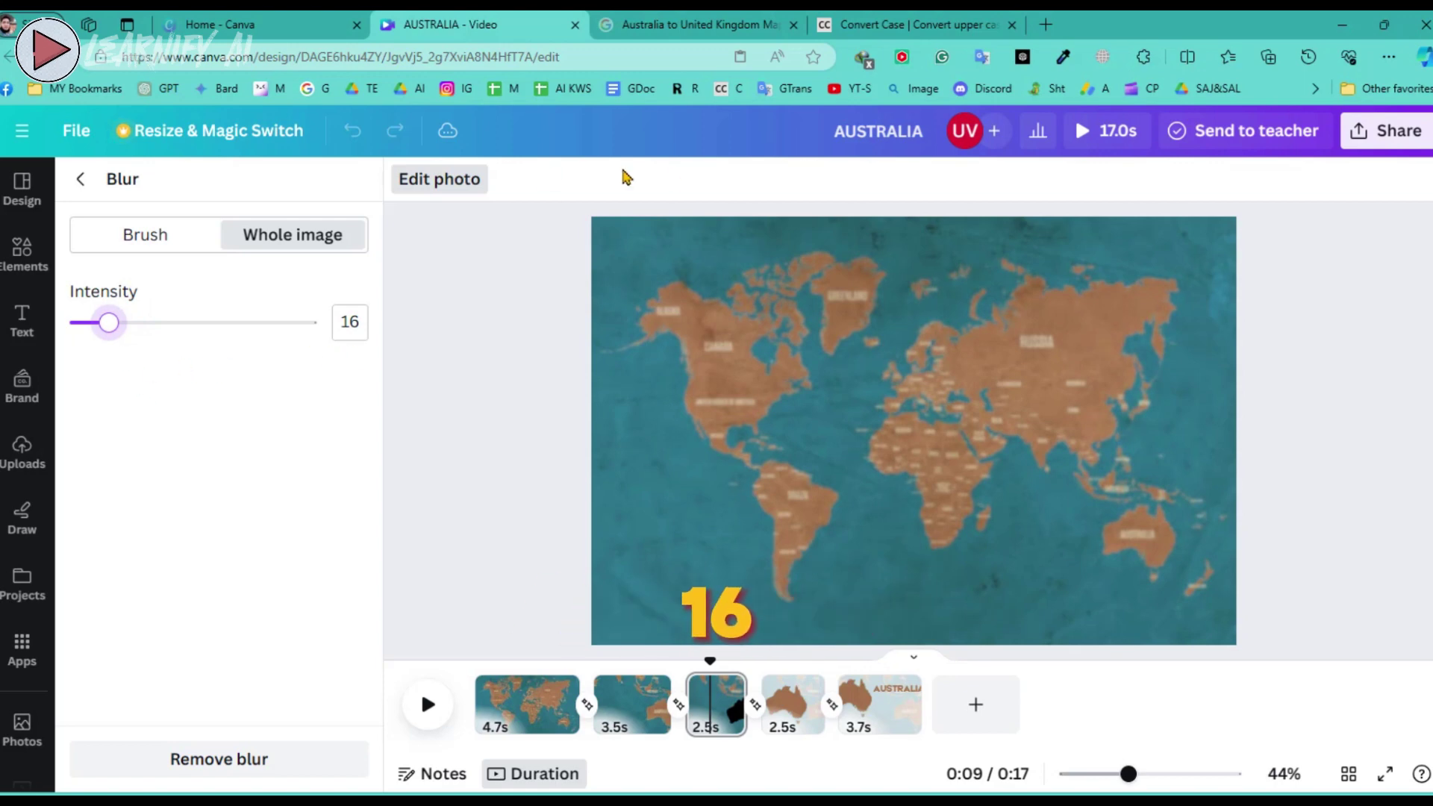
# Apply the Tectonic page animation to the first page.
pyautogui.click(519, 704)
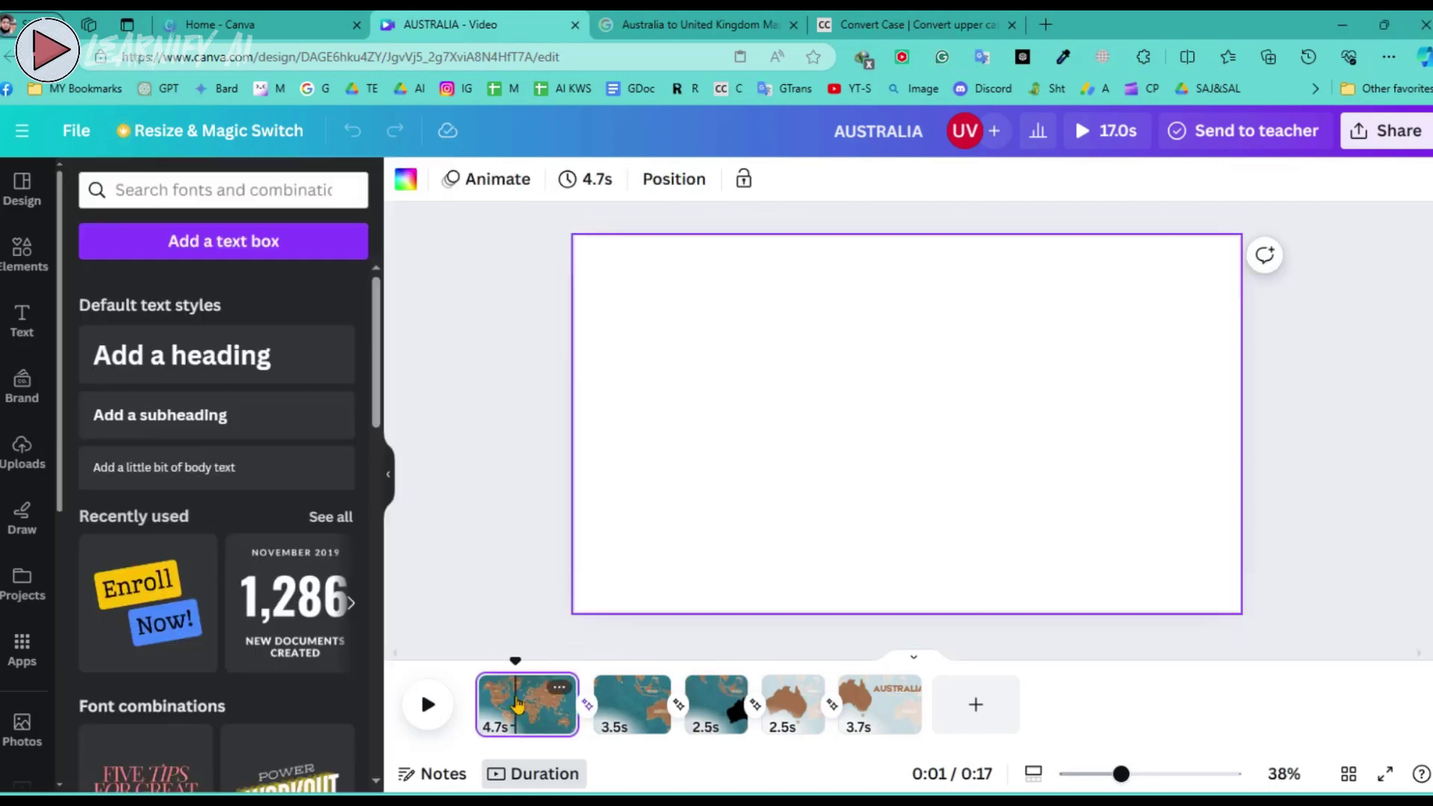
pyautogui.click(619, 359)
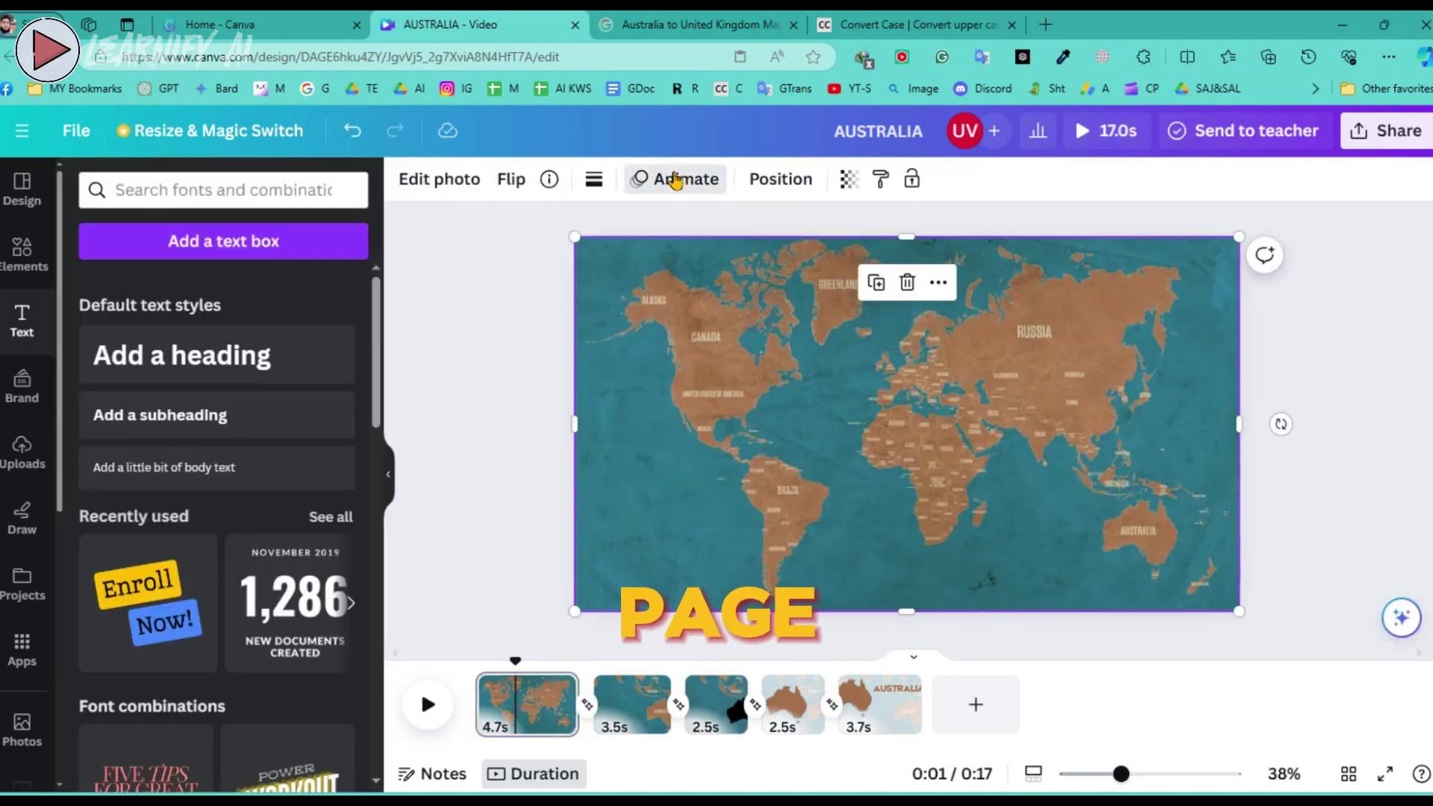
pyautogui.click(675, 181)
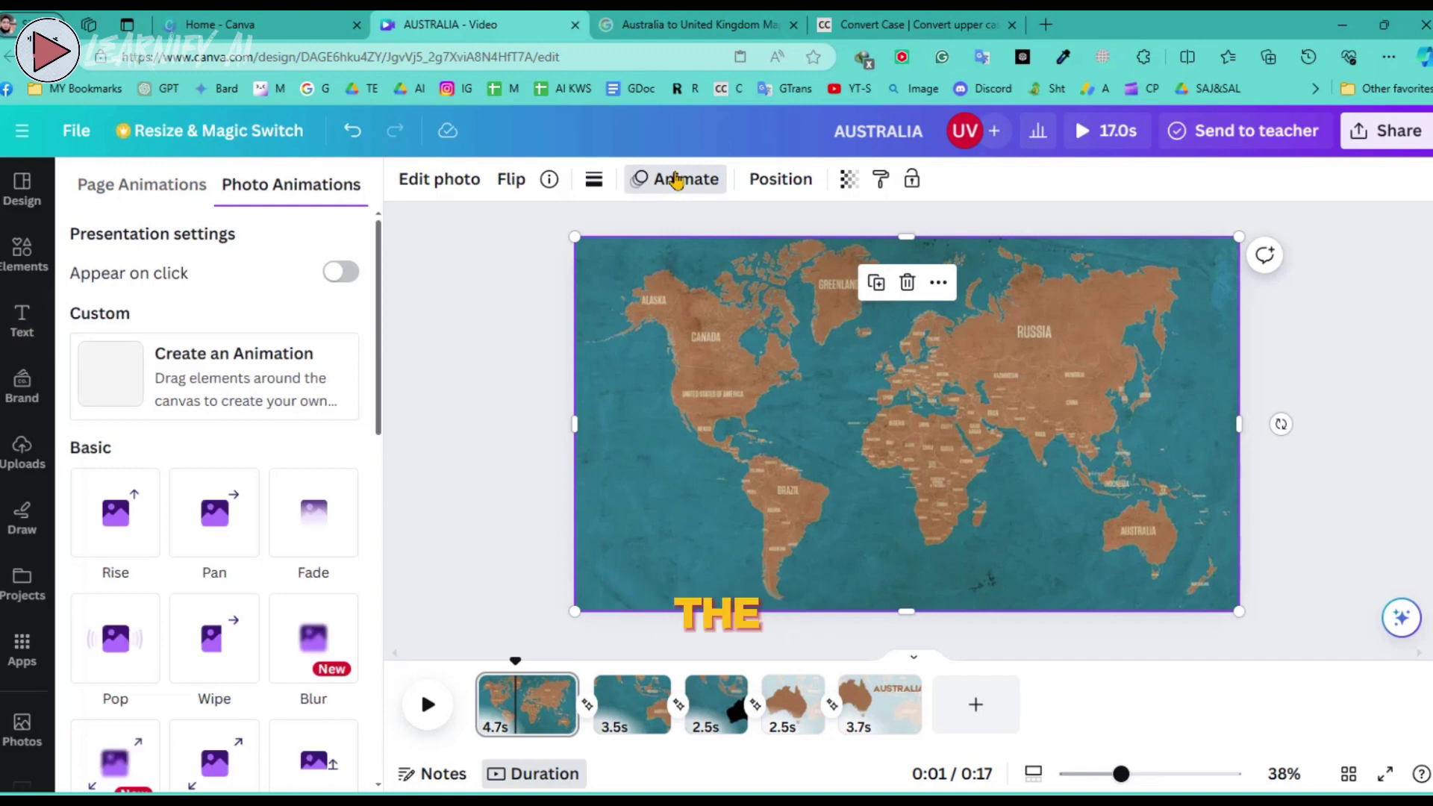
pyautogui.click(135, 187)
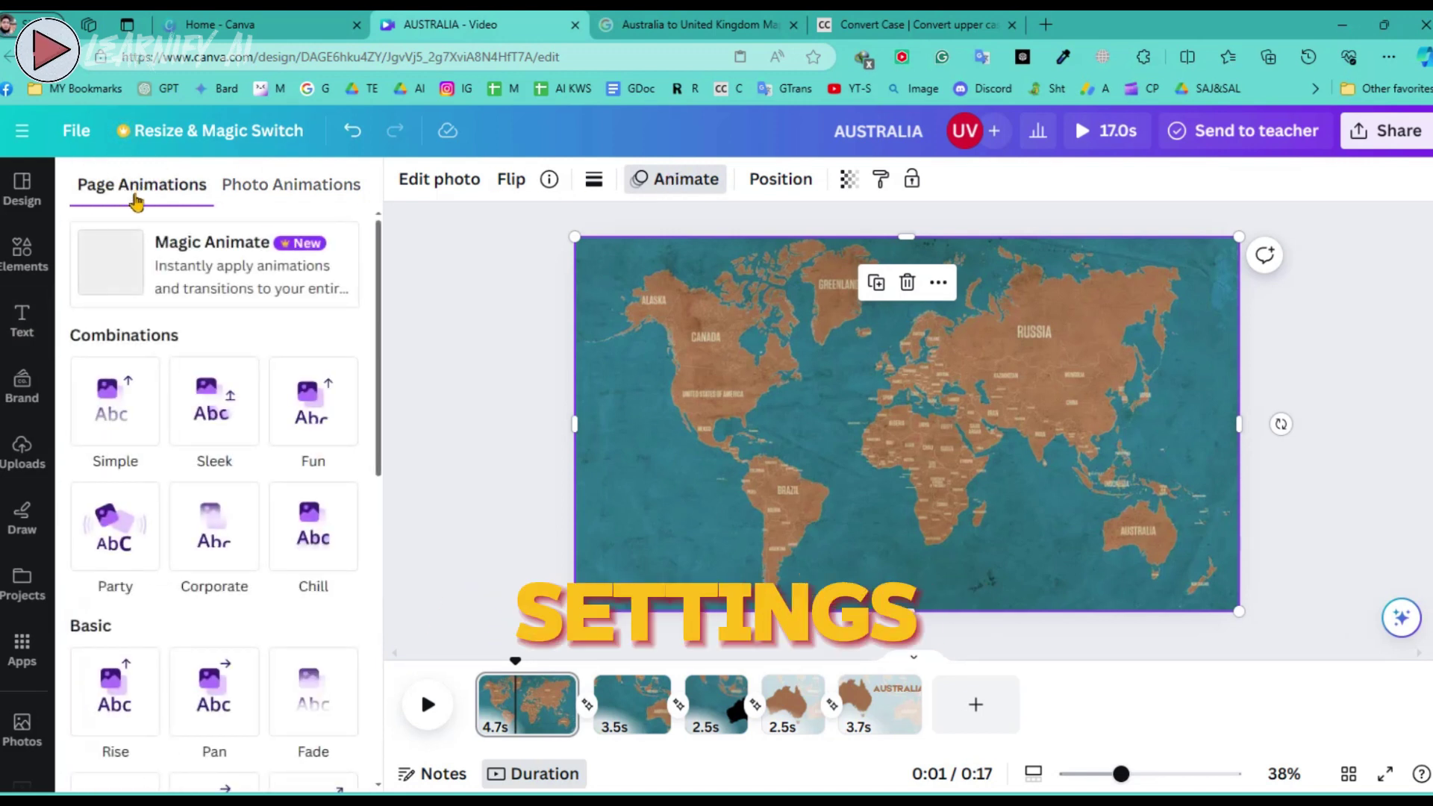
pyautogui.scroll(-5, 359, 556)
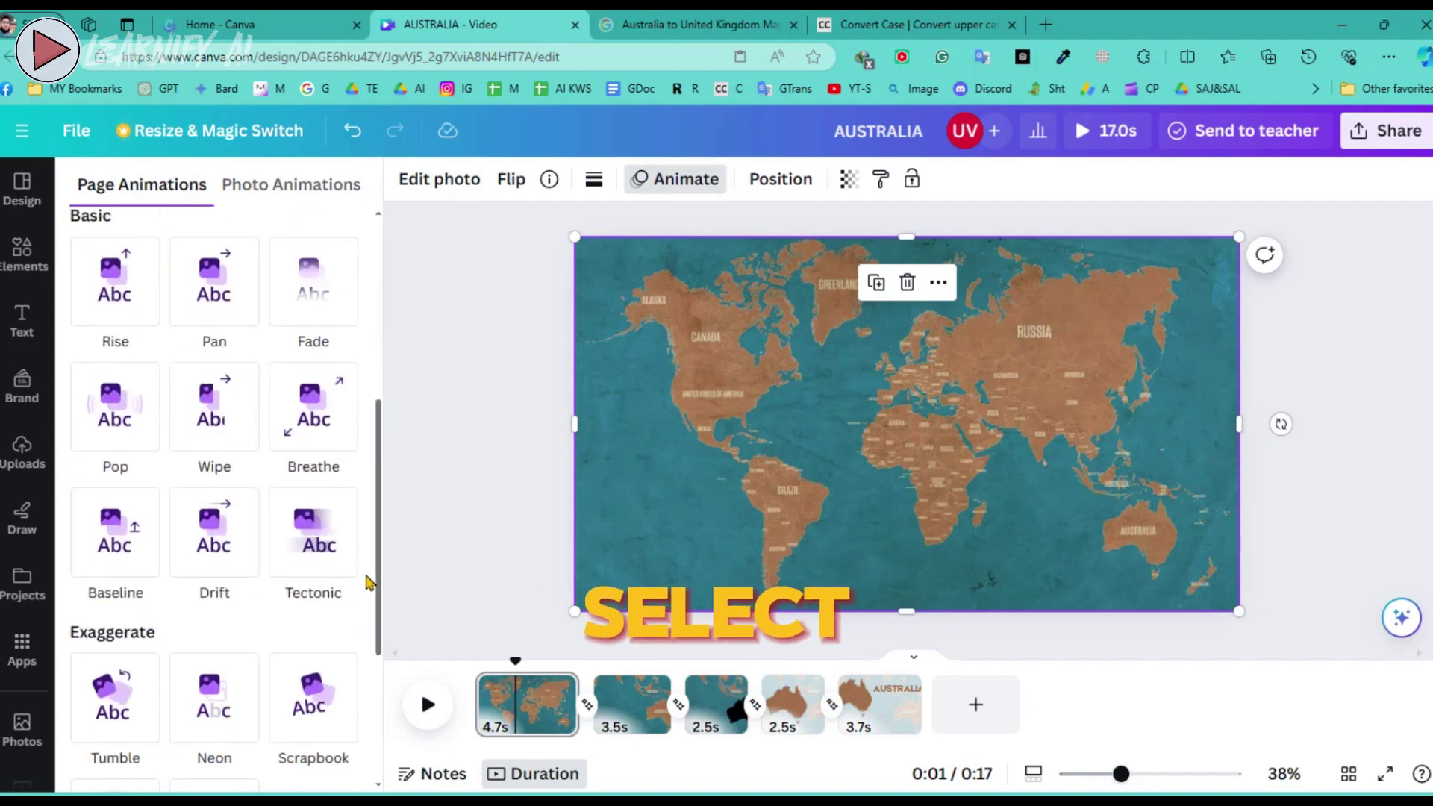
pyautogui.click(321, 547)
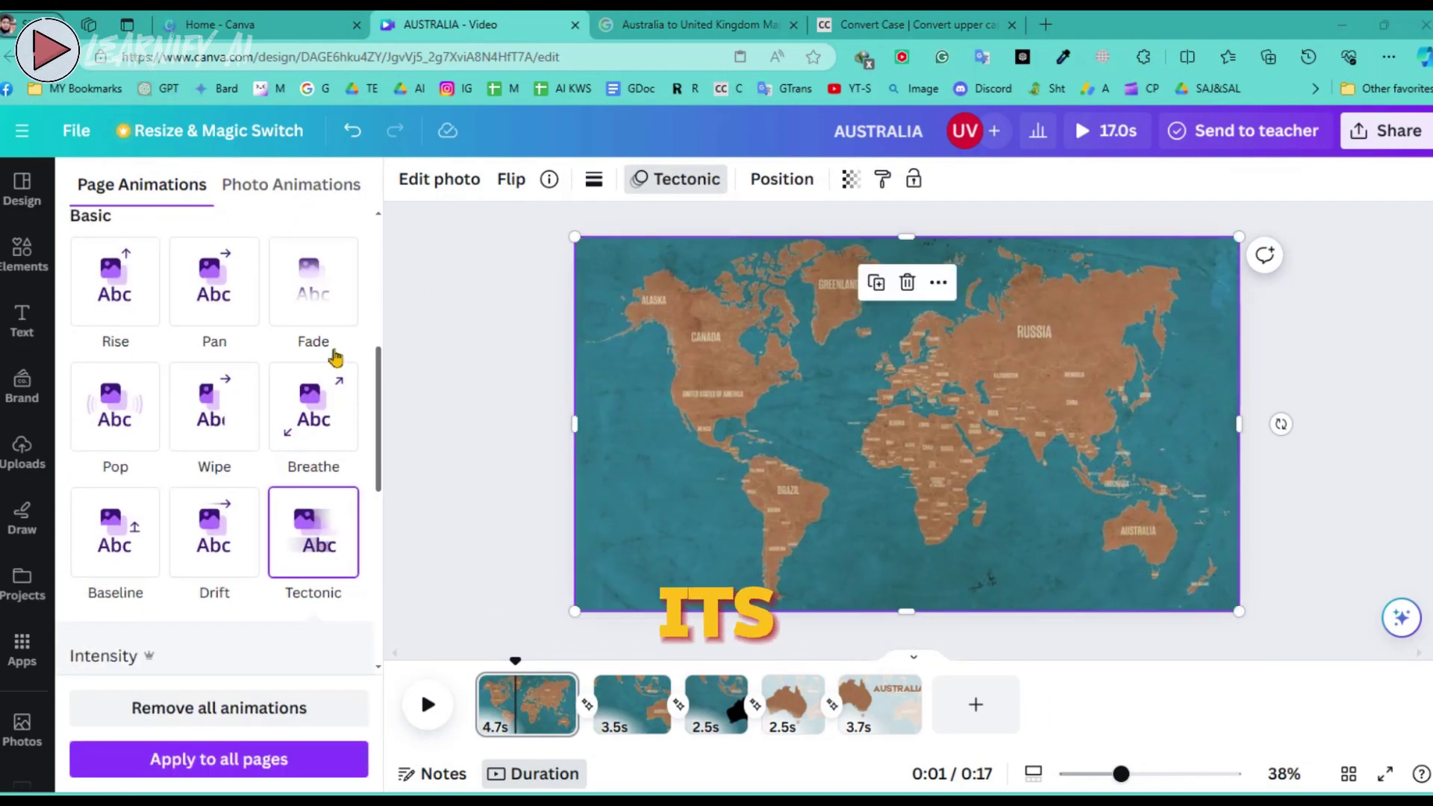
# Lower the Tectonic animation's intensity to its minimum and enlarge the first page's map beyond the page edges.
pyautogui.scroll(-5, 299, 448)
pyautogui.scroll(3, 247, 539)
pyautogui.moveTo(215, 530); pyautogui.dragTo(60, 536)
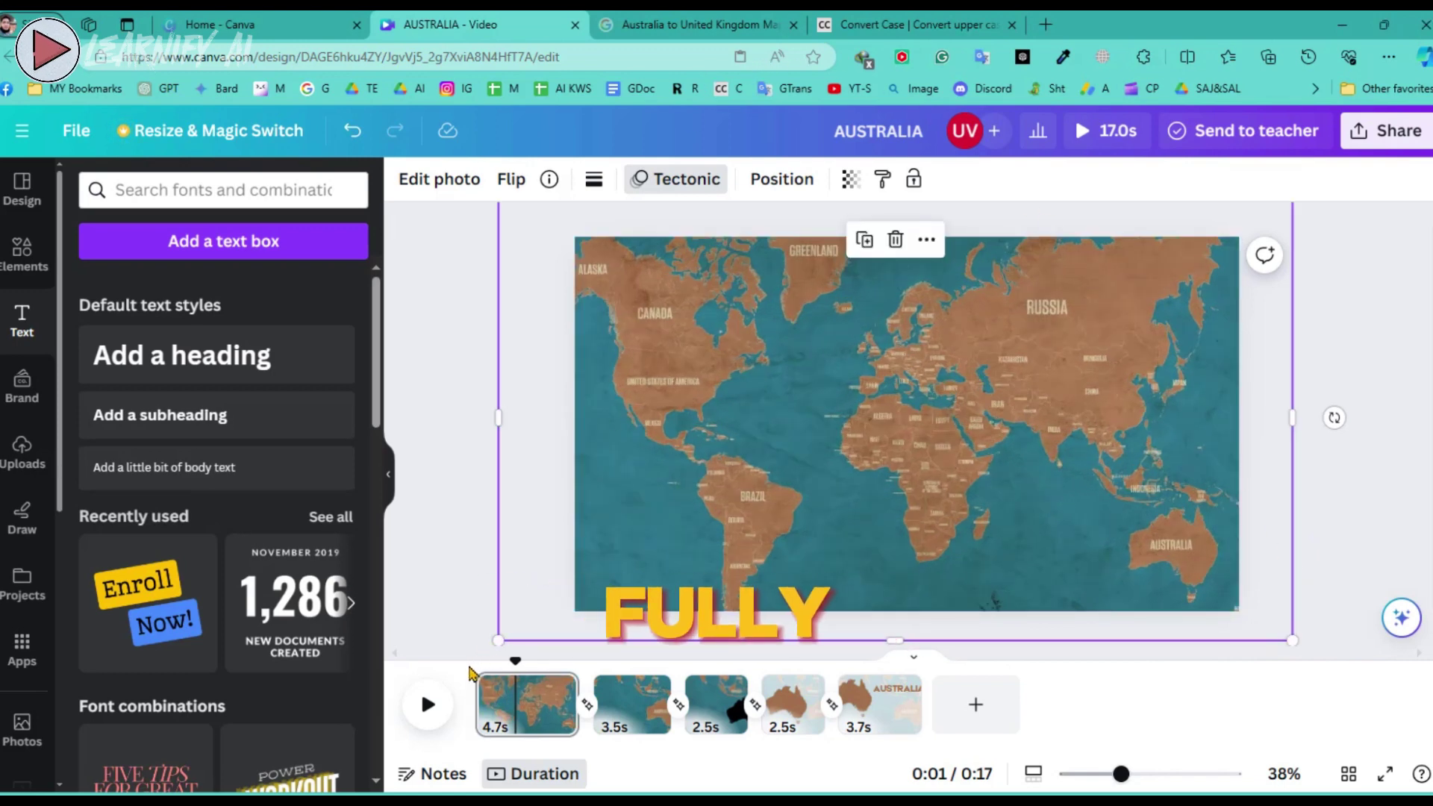
# Play the video through and reopen the first page's Tectonic animation settings for review.
pyautogui.click(426, 706)
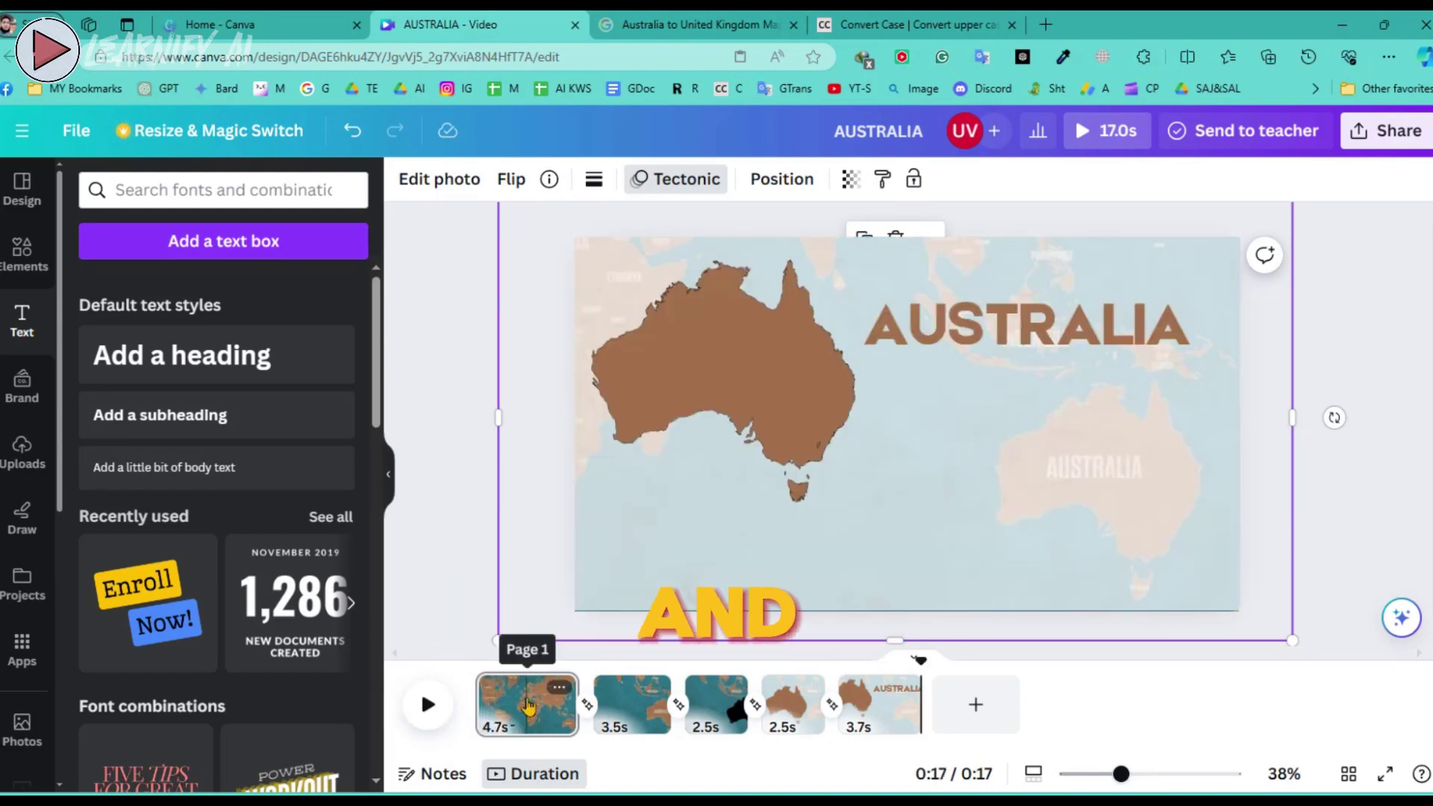
pyautogui.click(528, 706)
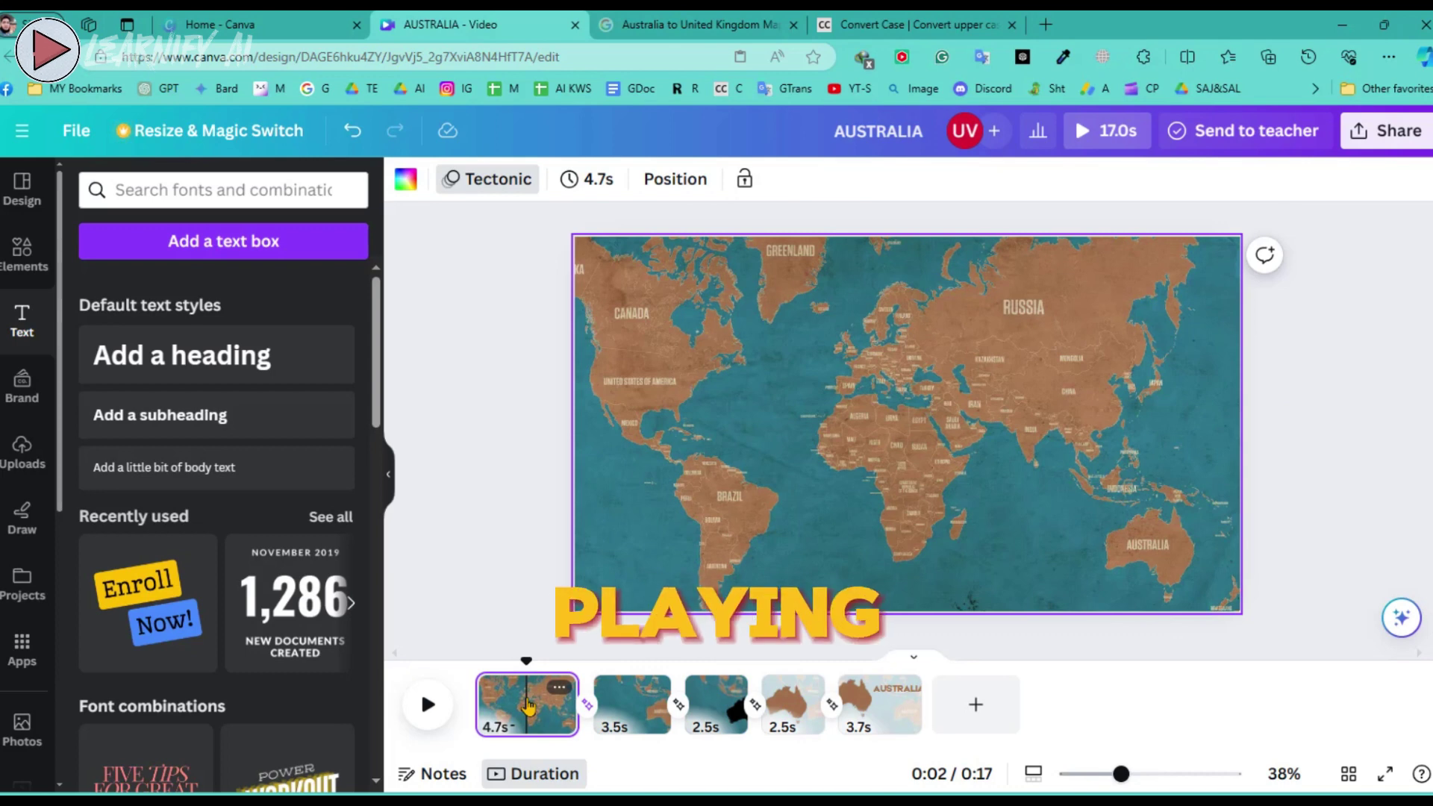
pyautogui.click(497, 186)
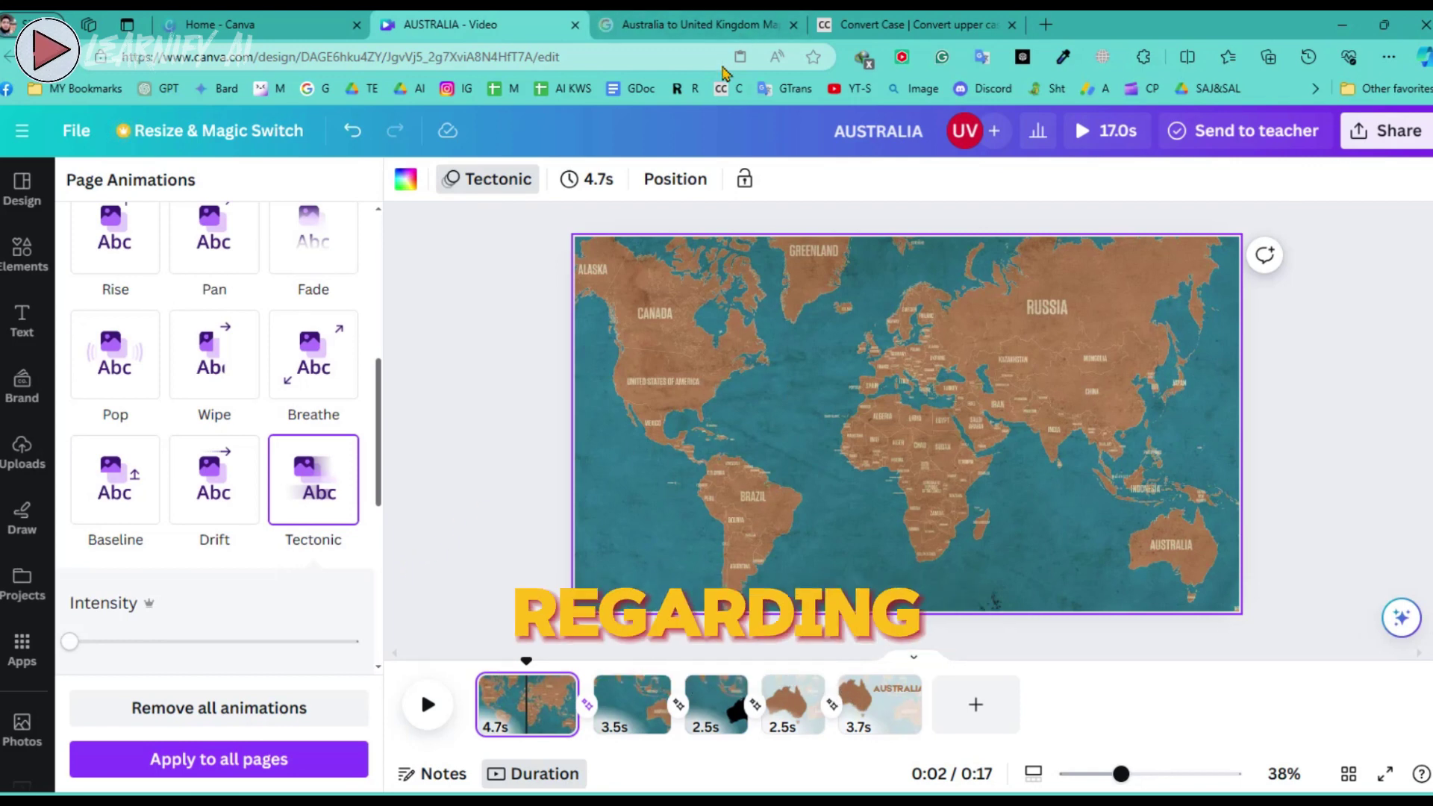
# Enlarge the first page's map further beyond the page edges on both sides and preview the video.
pyautogui.click(1150, 633)
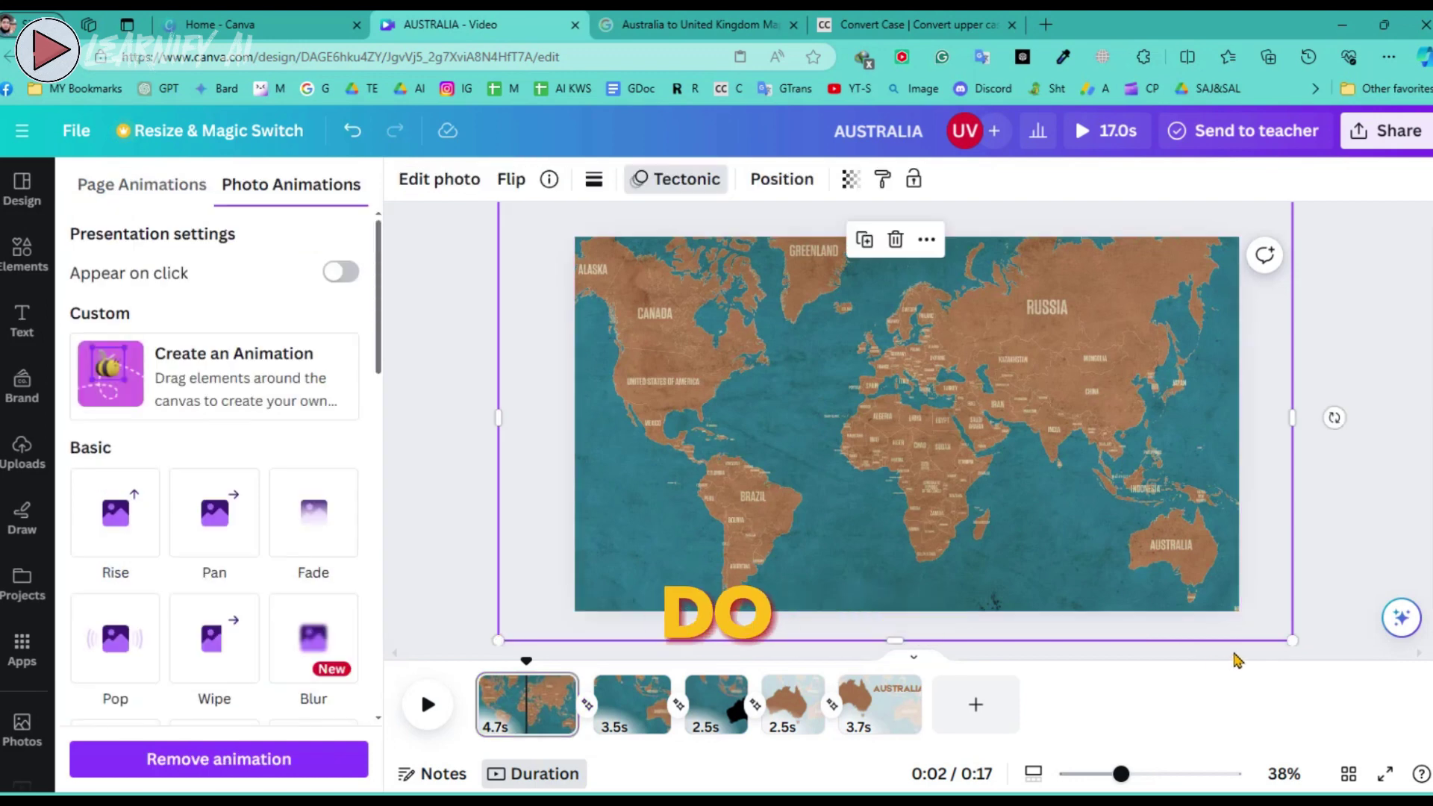
pyautogui.moveTo(1287, 640); pyautogui.dragTo(1430, 721)
pyautogui.scroll(-3, 620, 396)
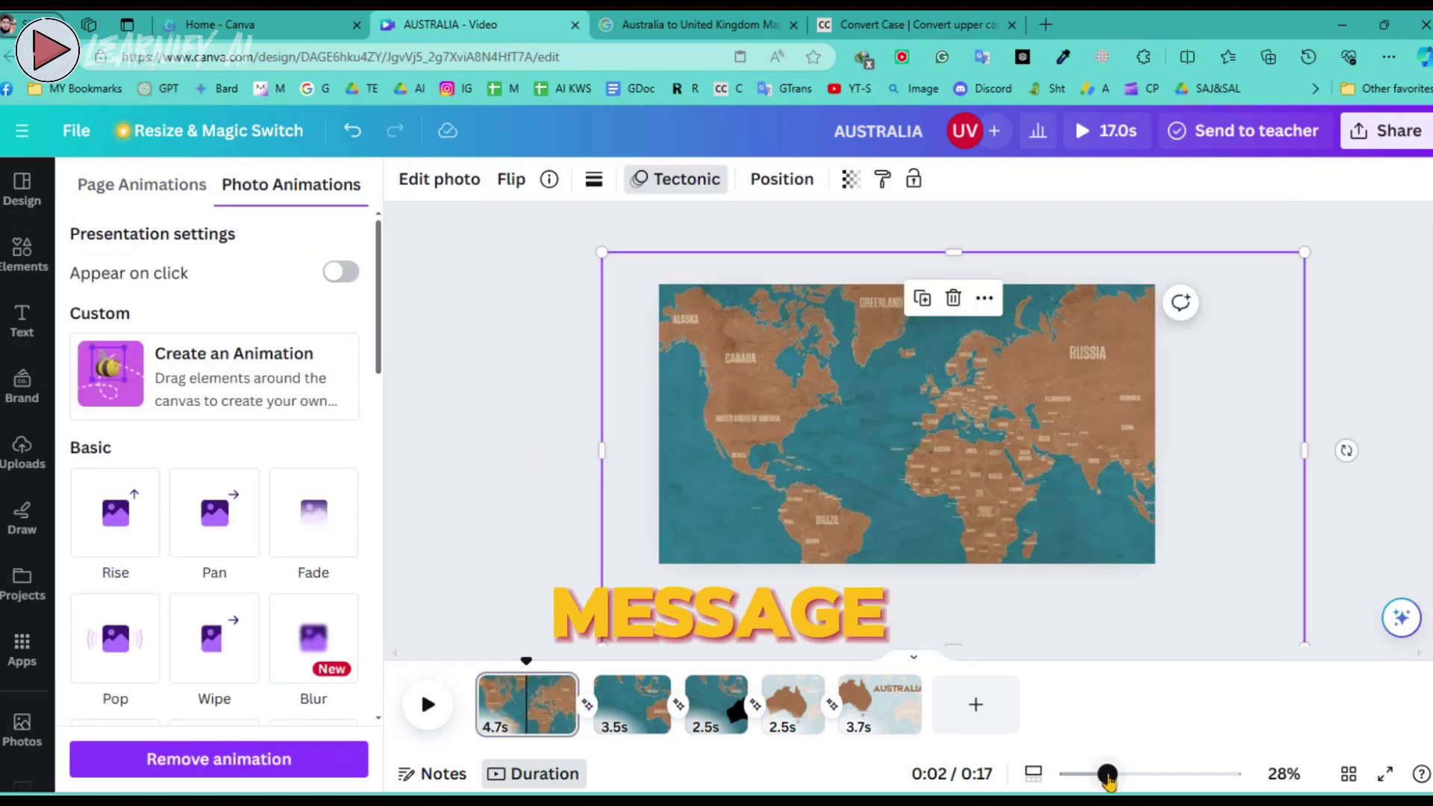
pyautogui.moveTo(602, 250); pyautogui.dragTo(576, 234)
pyautogui.click(422, 706)
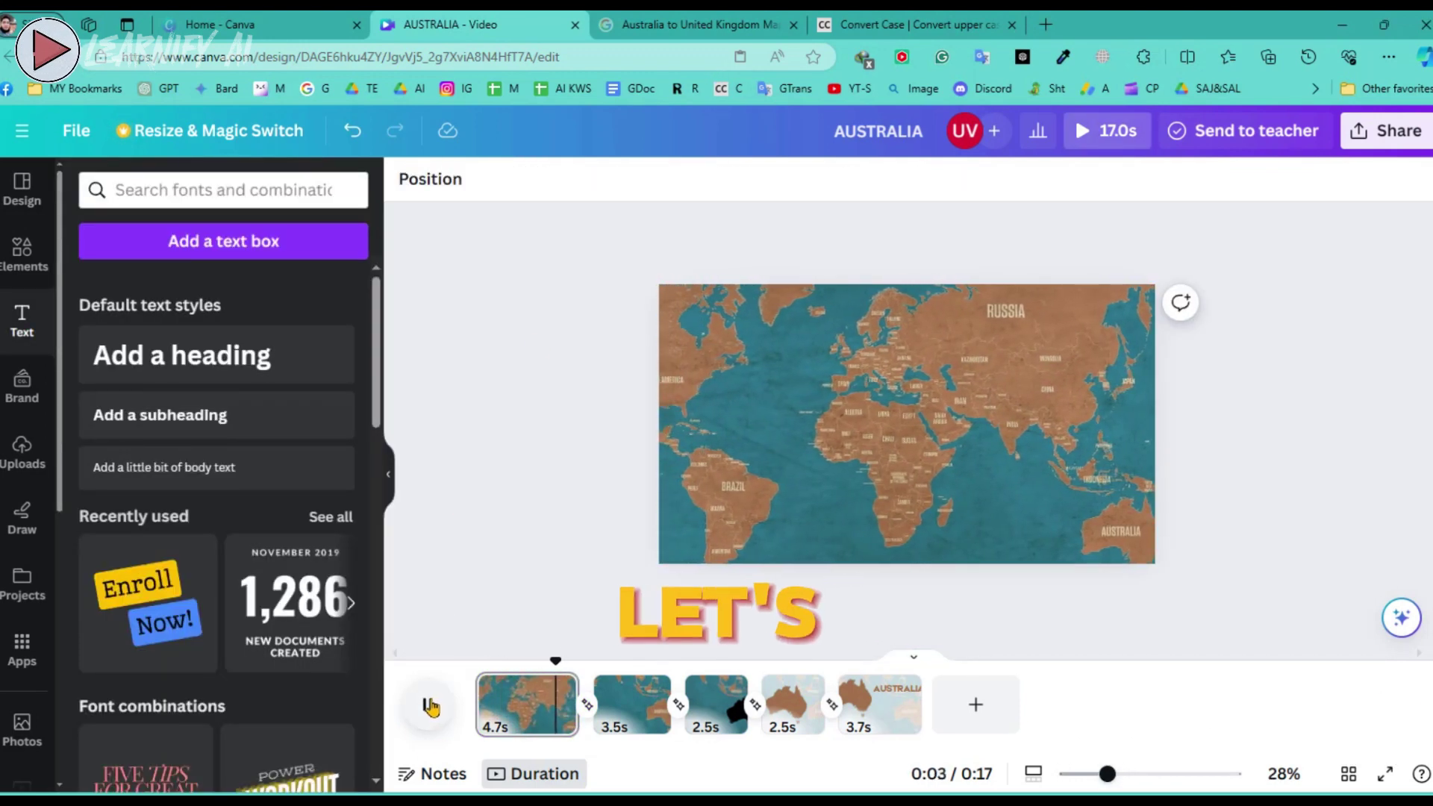
pyautogui.click(430, 706)
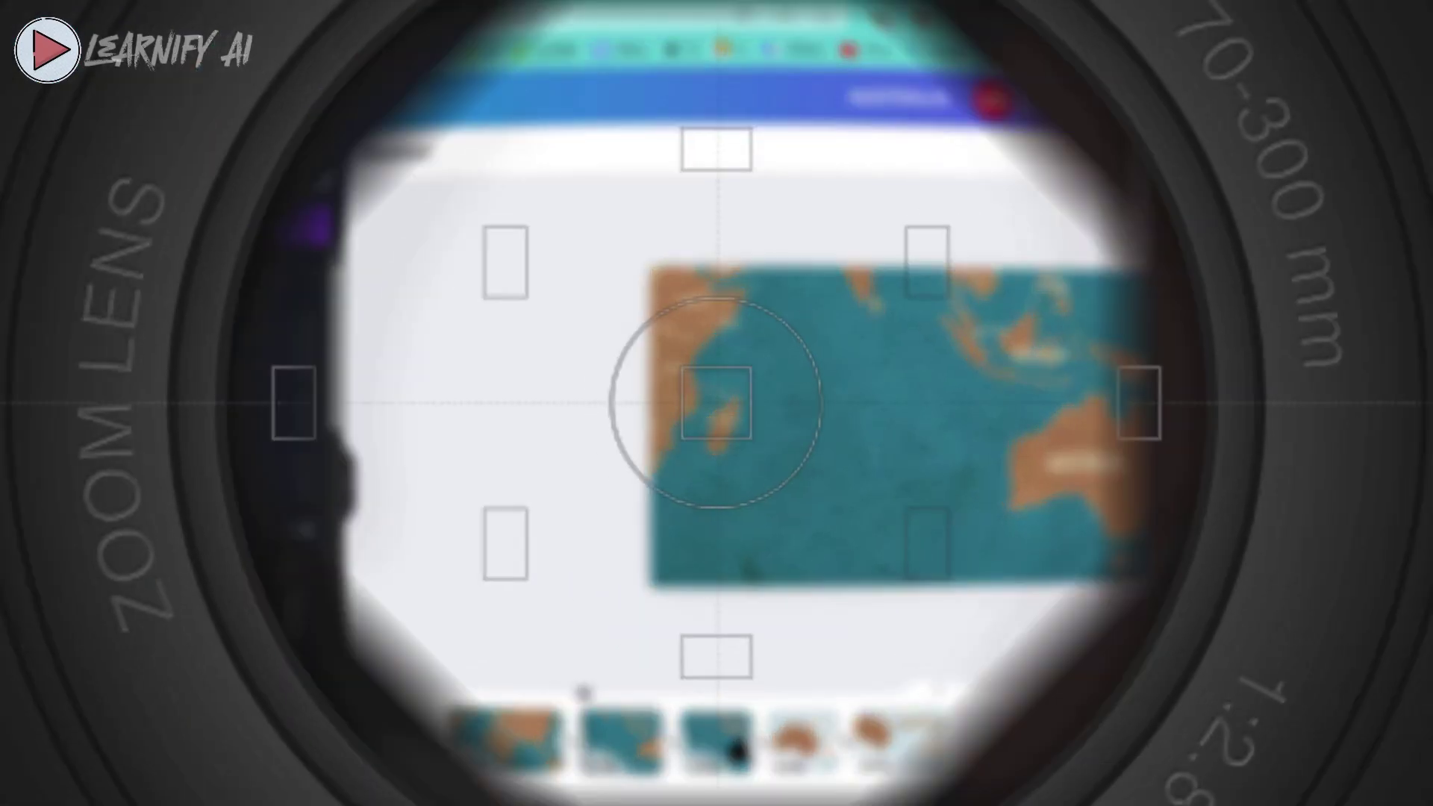